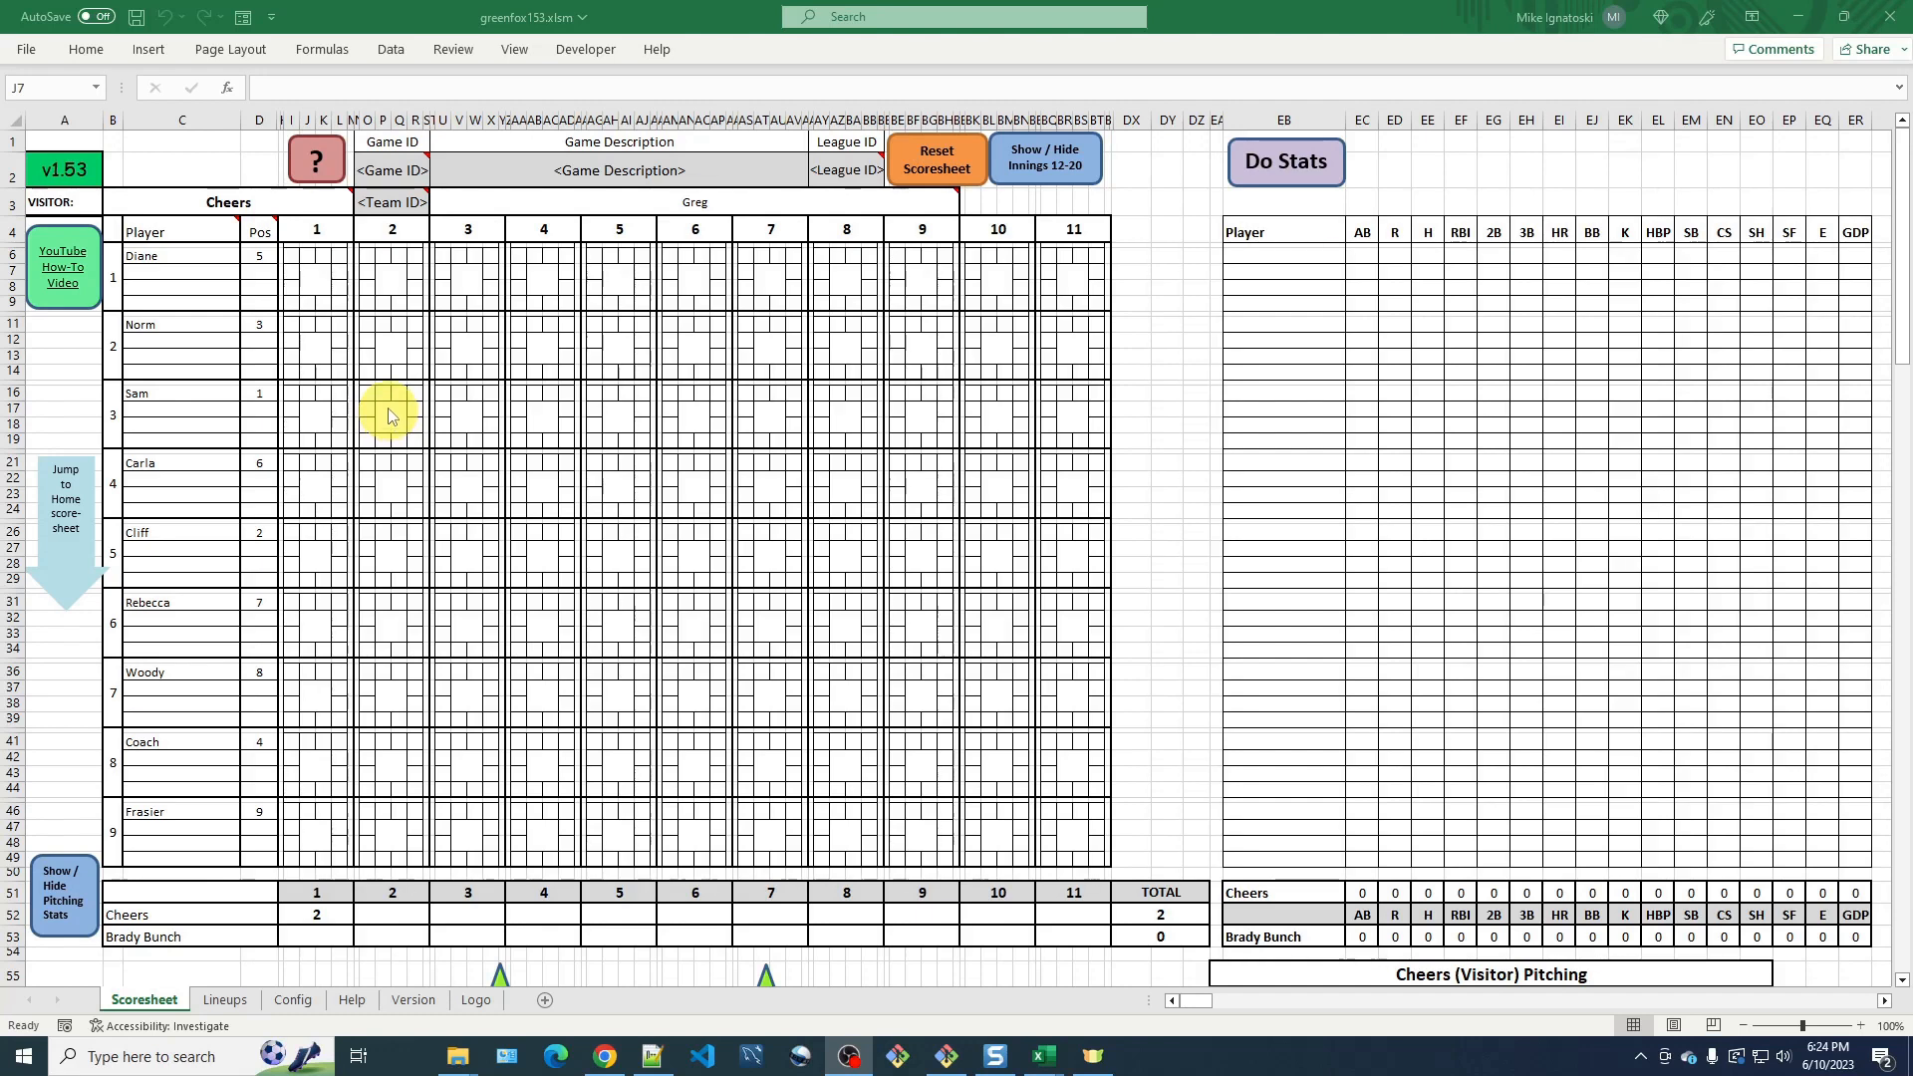
Record a groundout (GO) as Diane's result in inning 1.
double_click(315, 286)
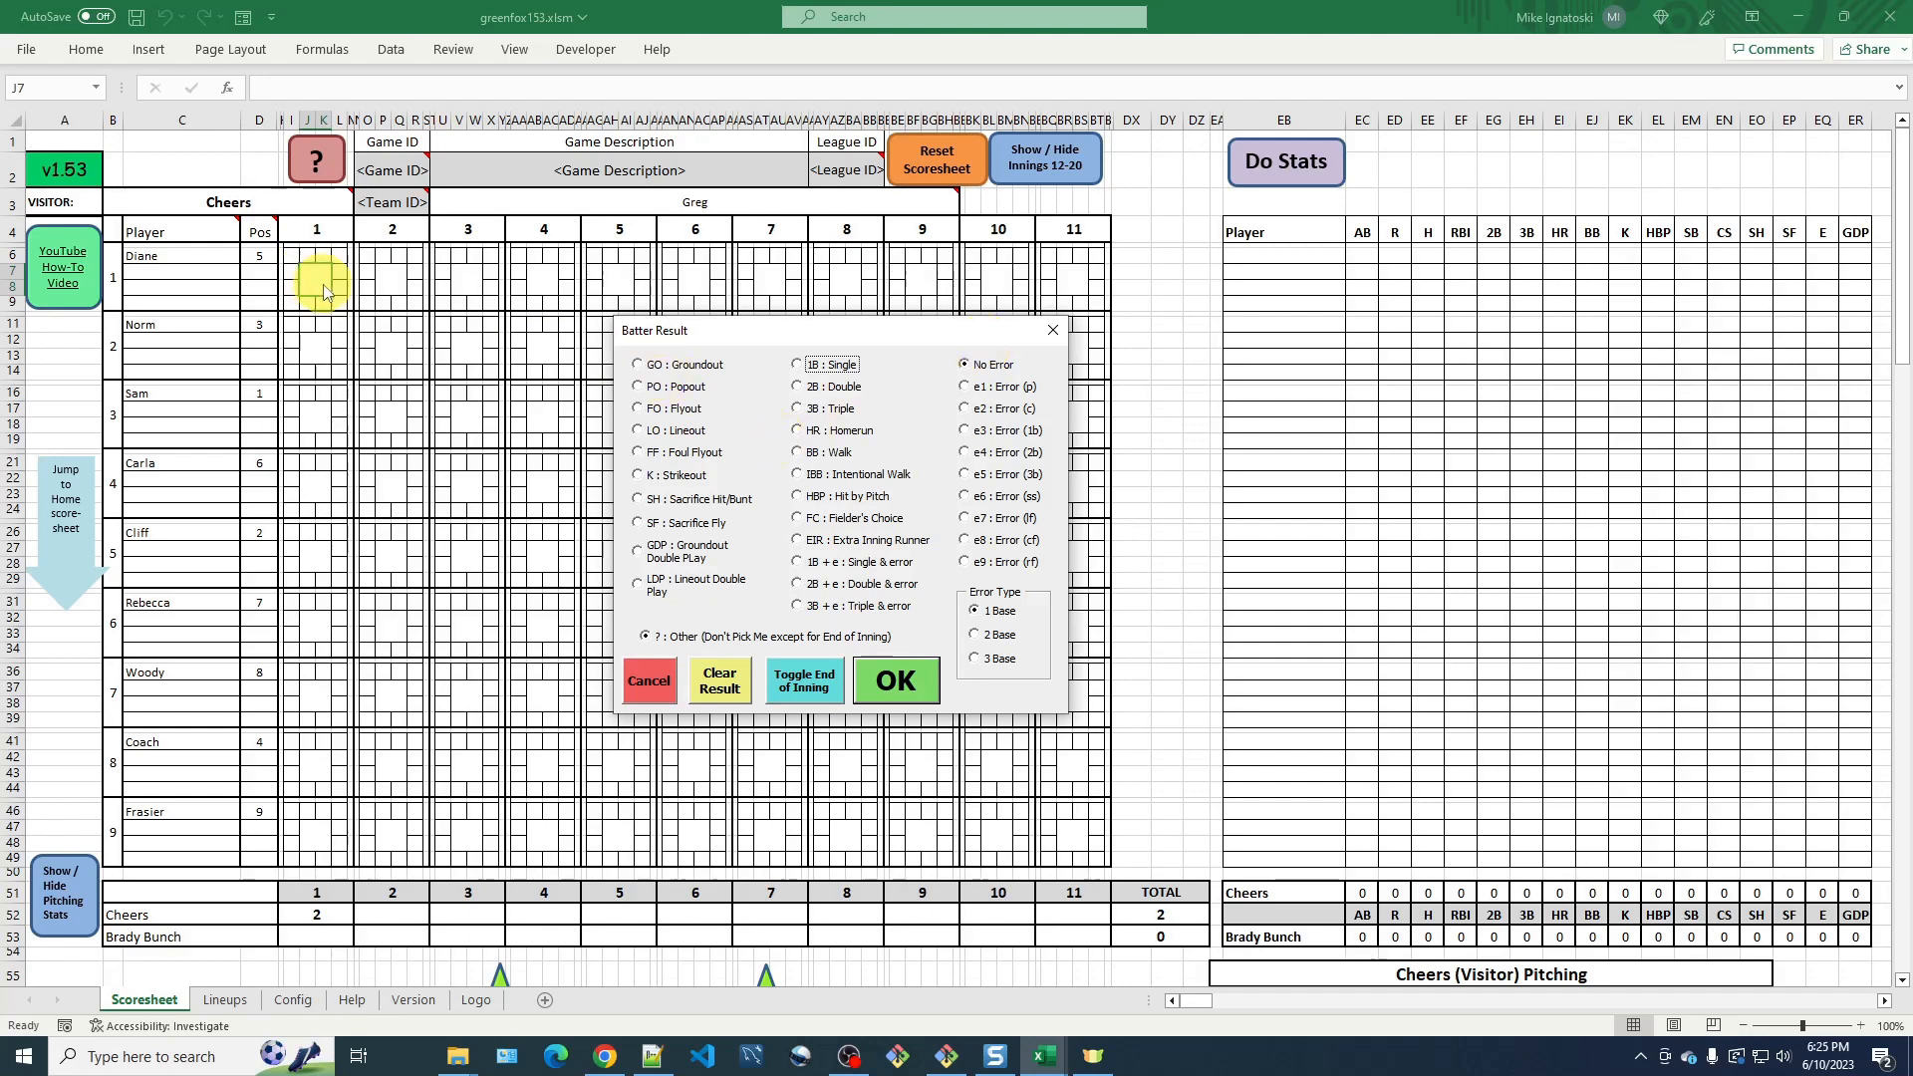
left_click(643, 368)
left_click(876, 689)
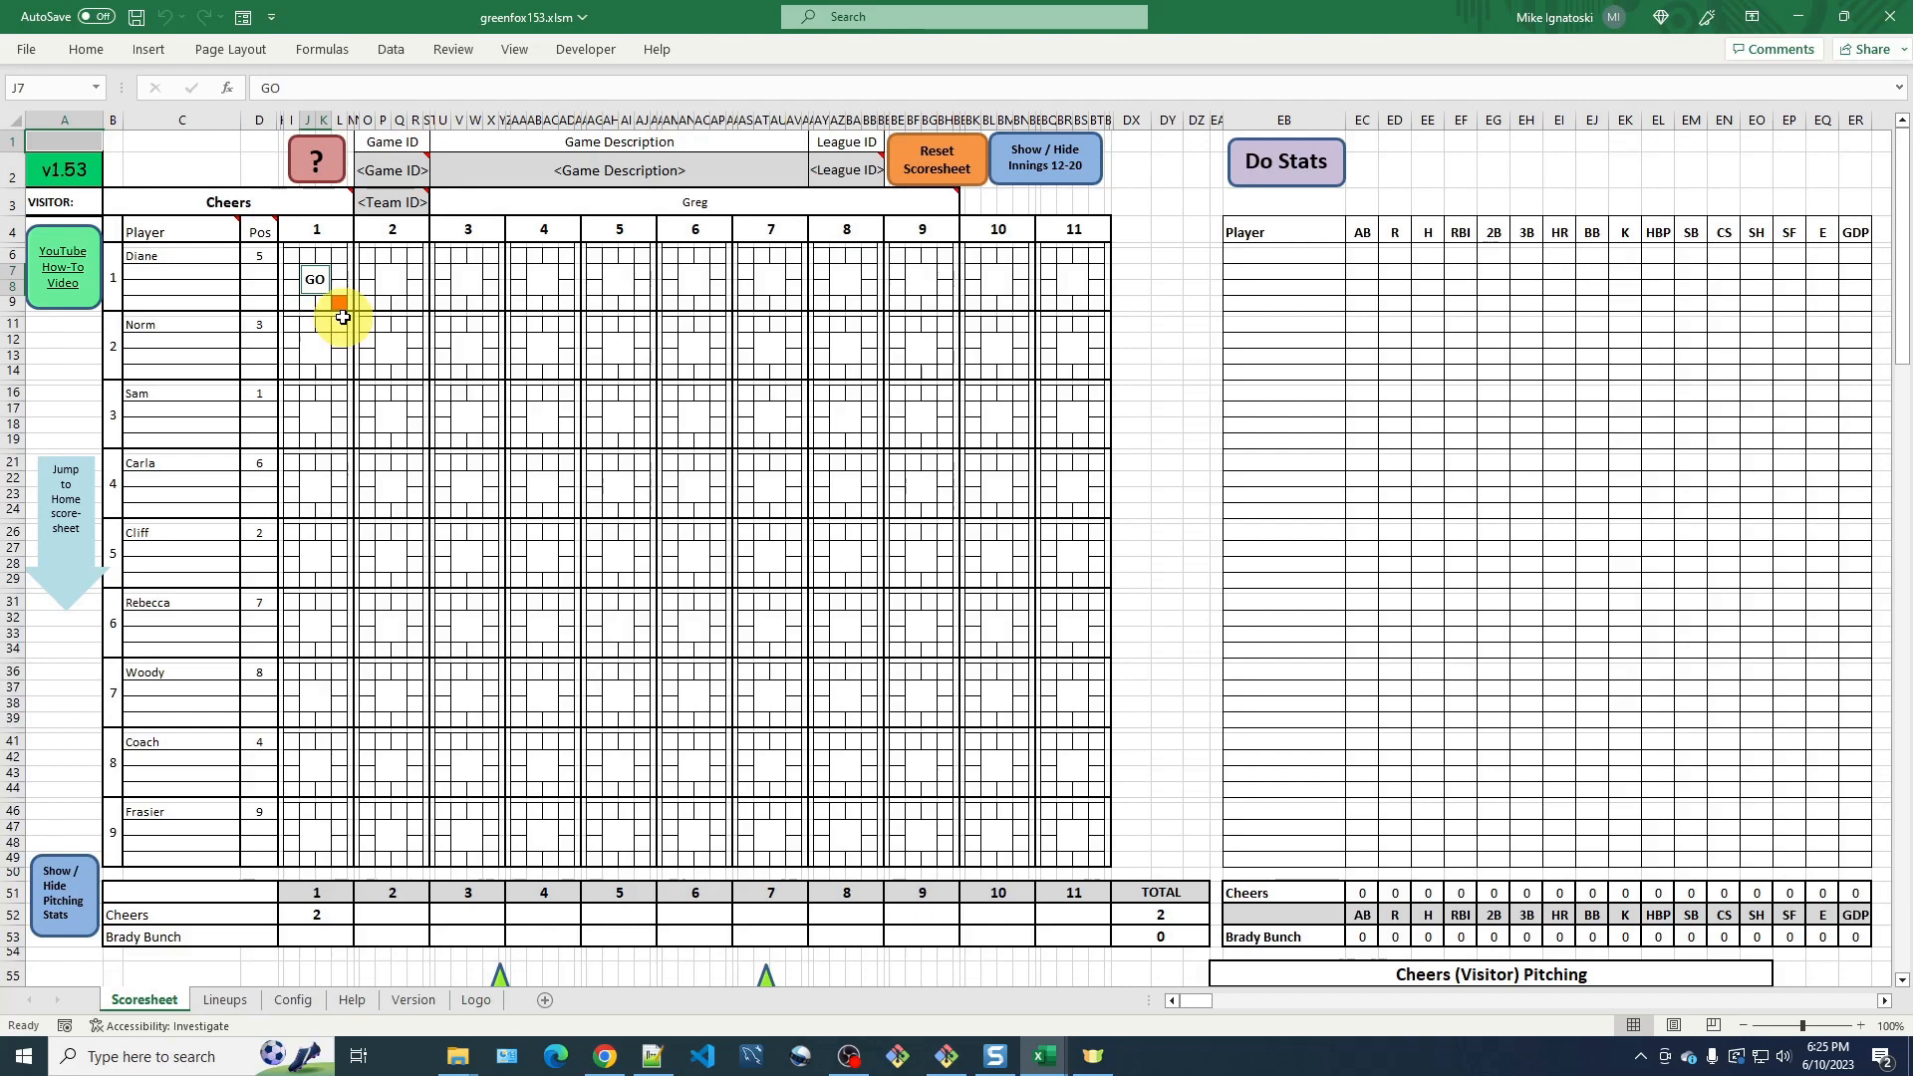
Open the scoresheet batter block key to review what each cell of a batter block means.
left_click(331, 171)
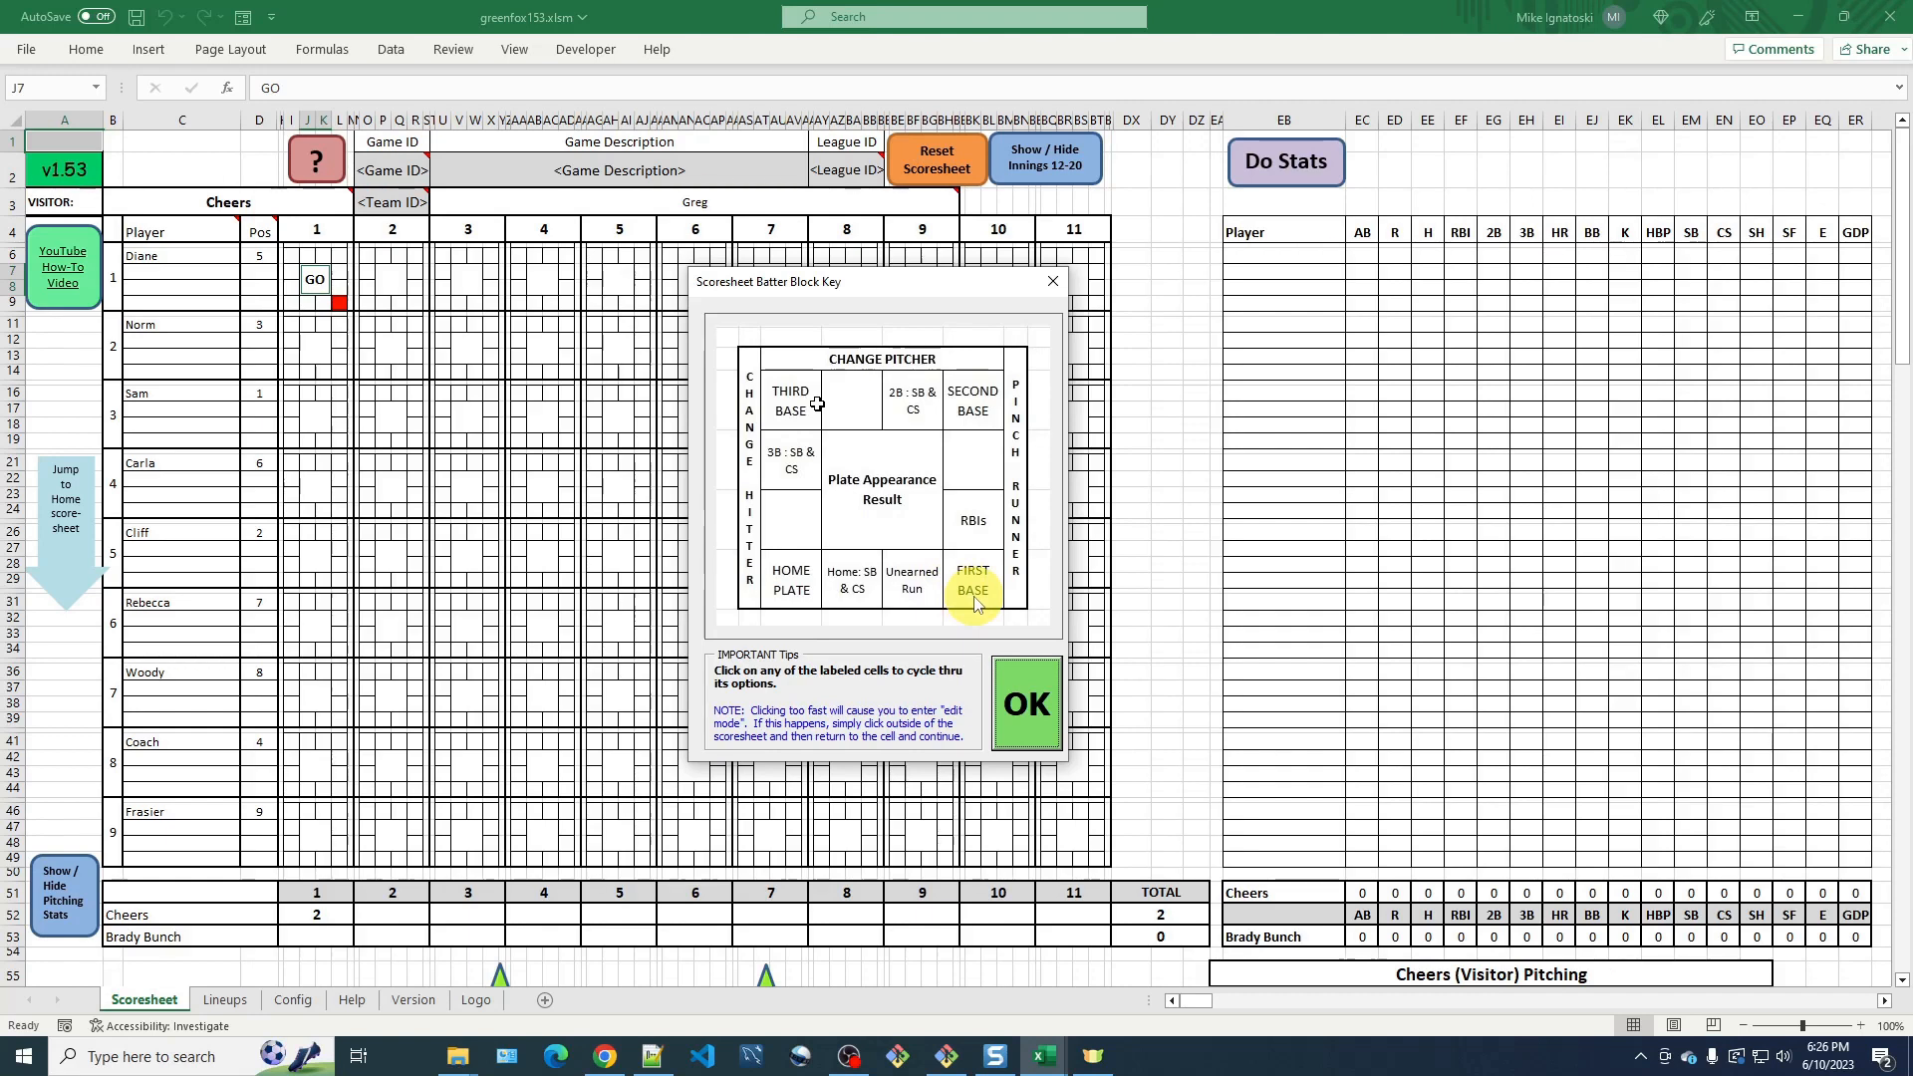
left_click(1034, 711)
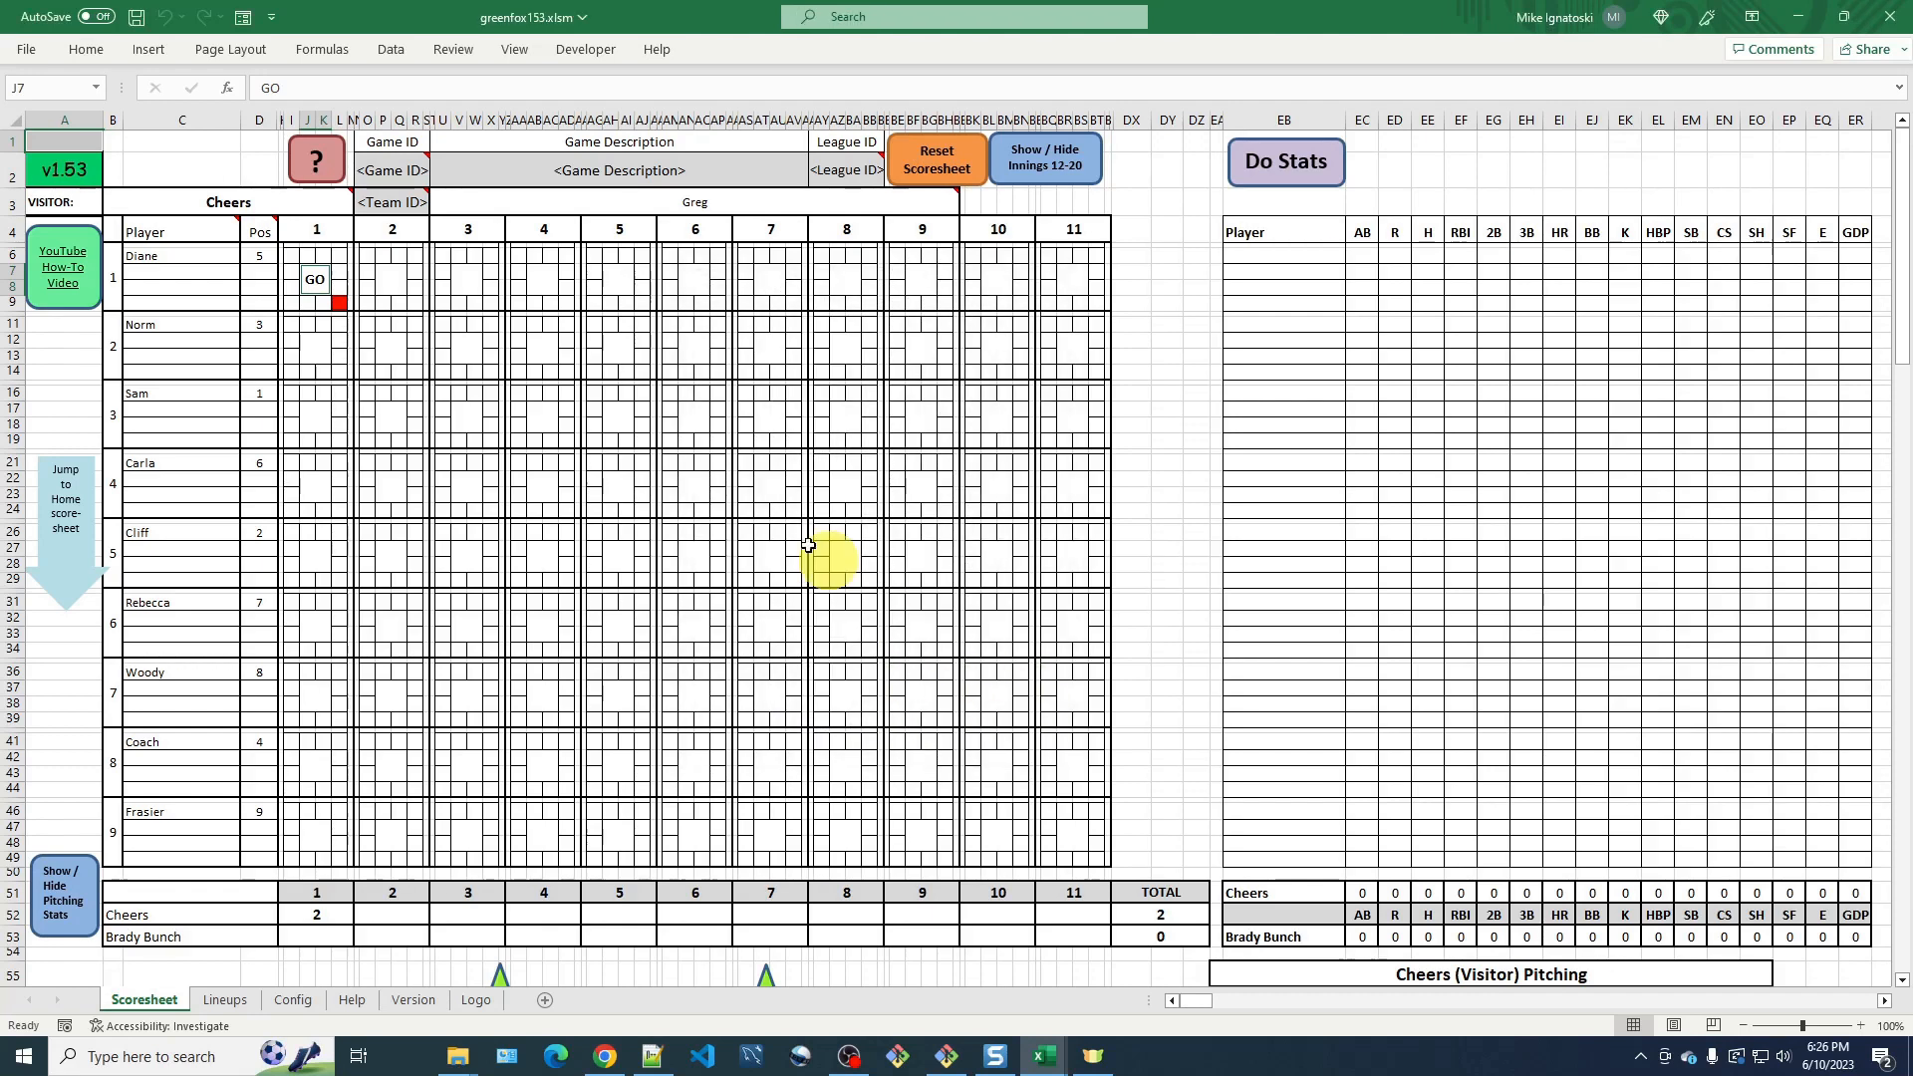
Record a hit by pitch (HBP) as Norm's result in inning 1.
left_click(315, 350)
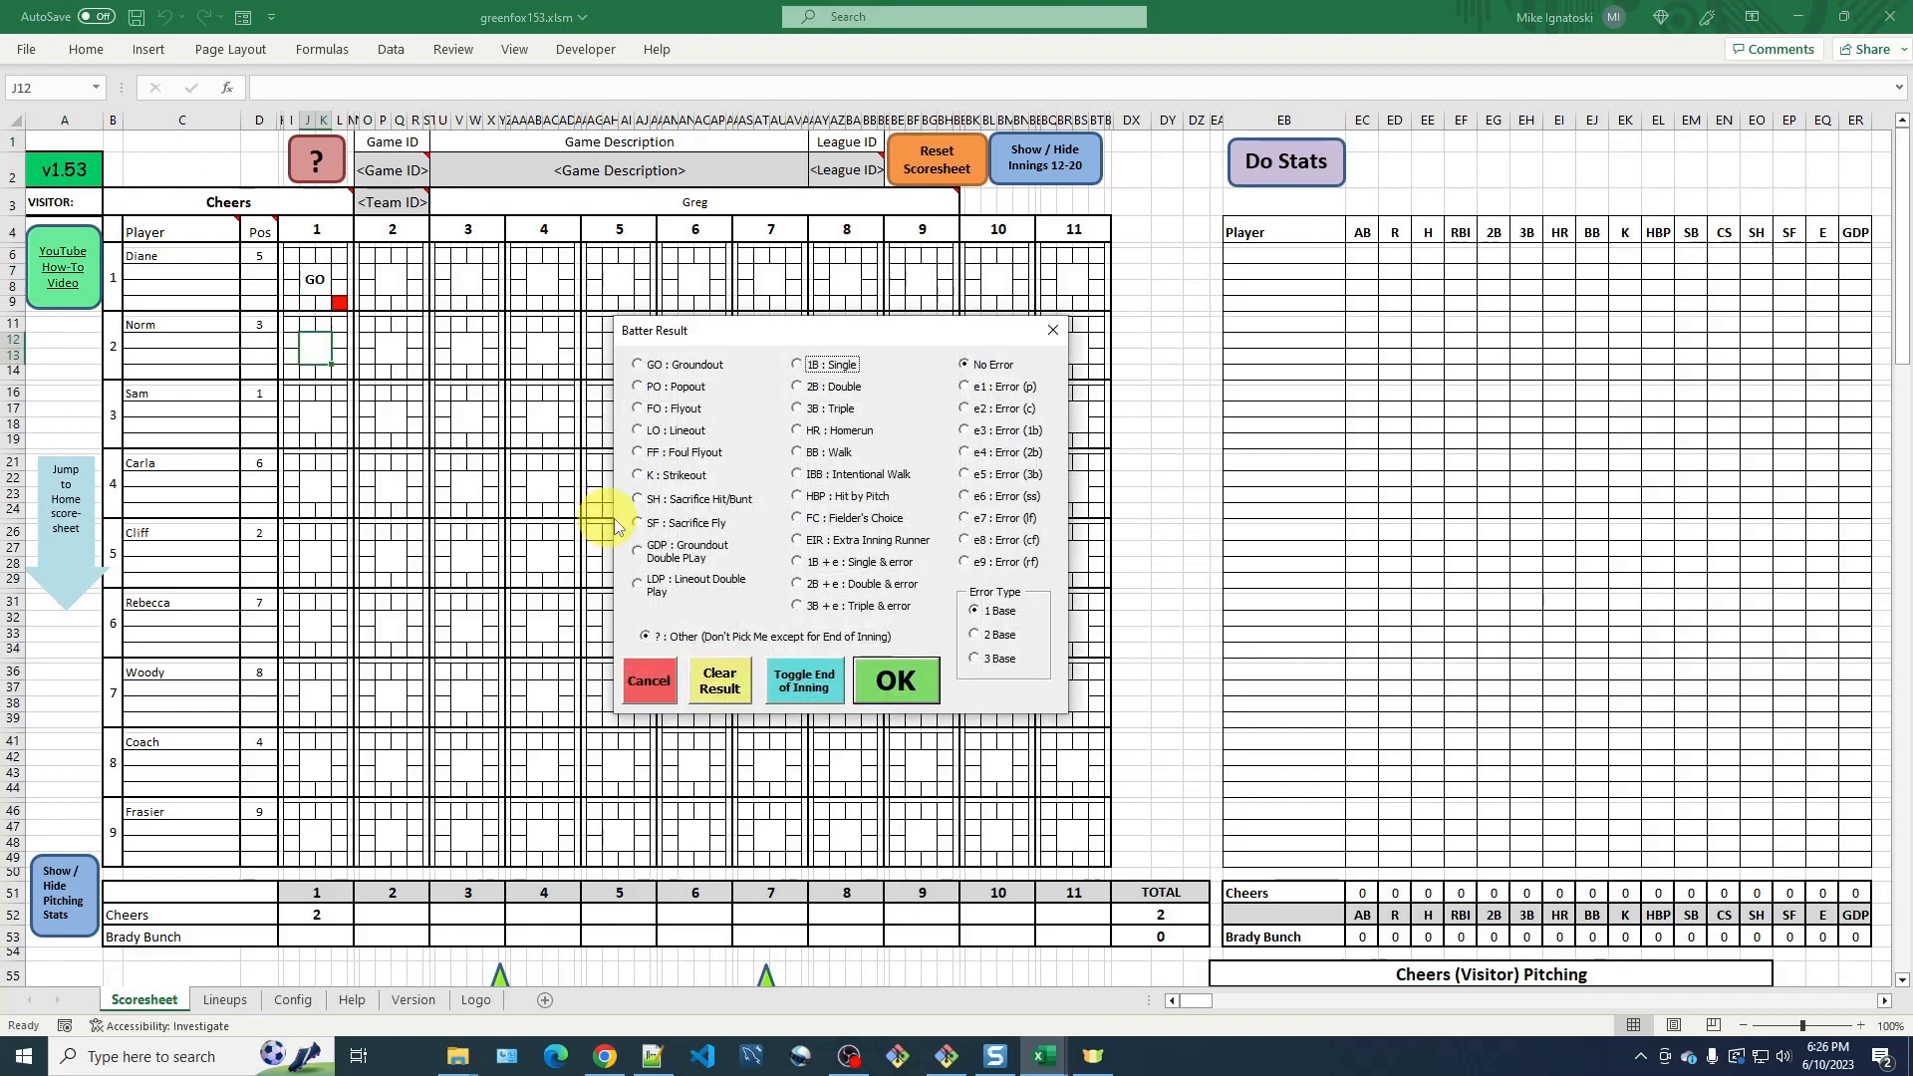
left_click(798, 496)
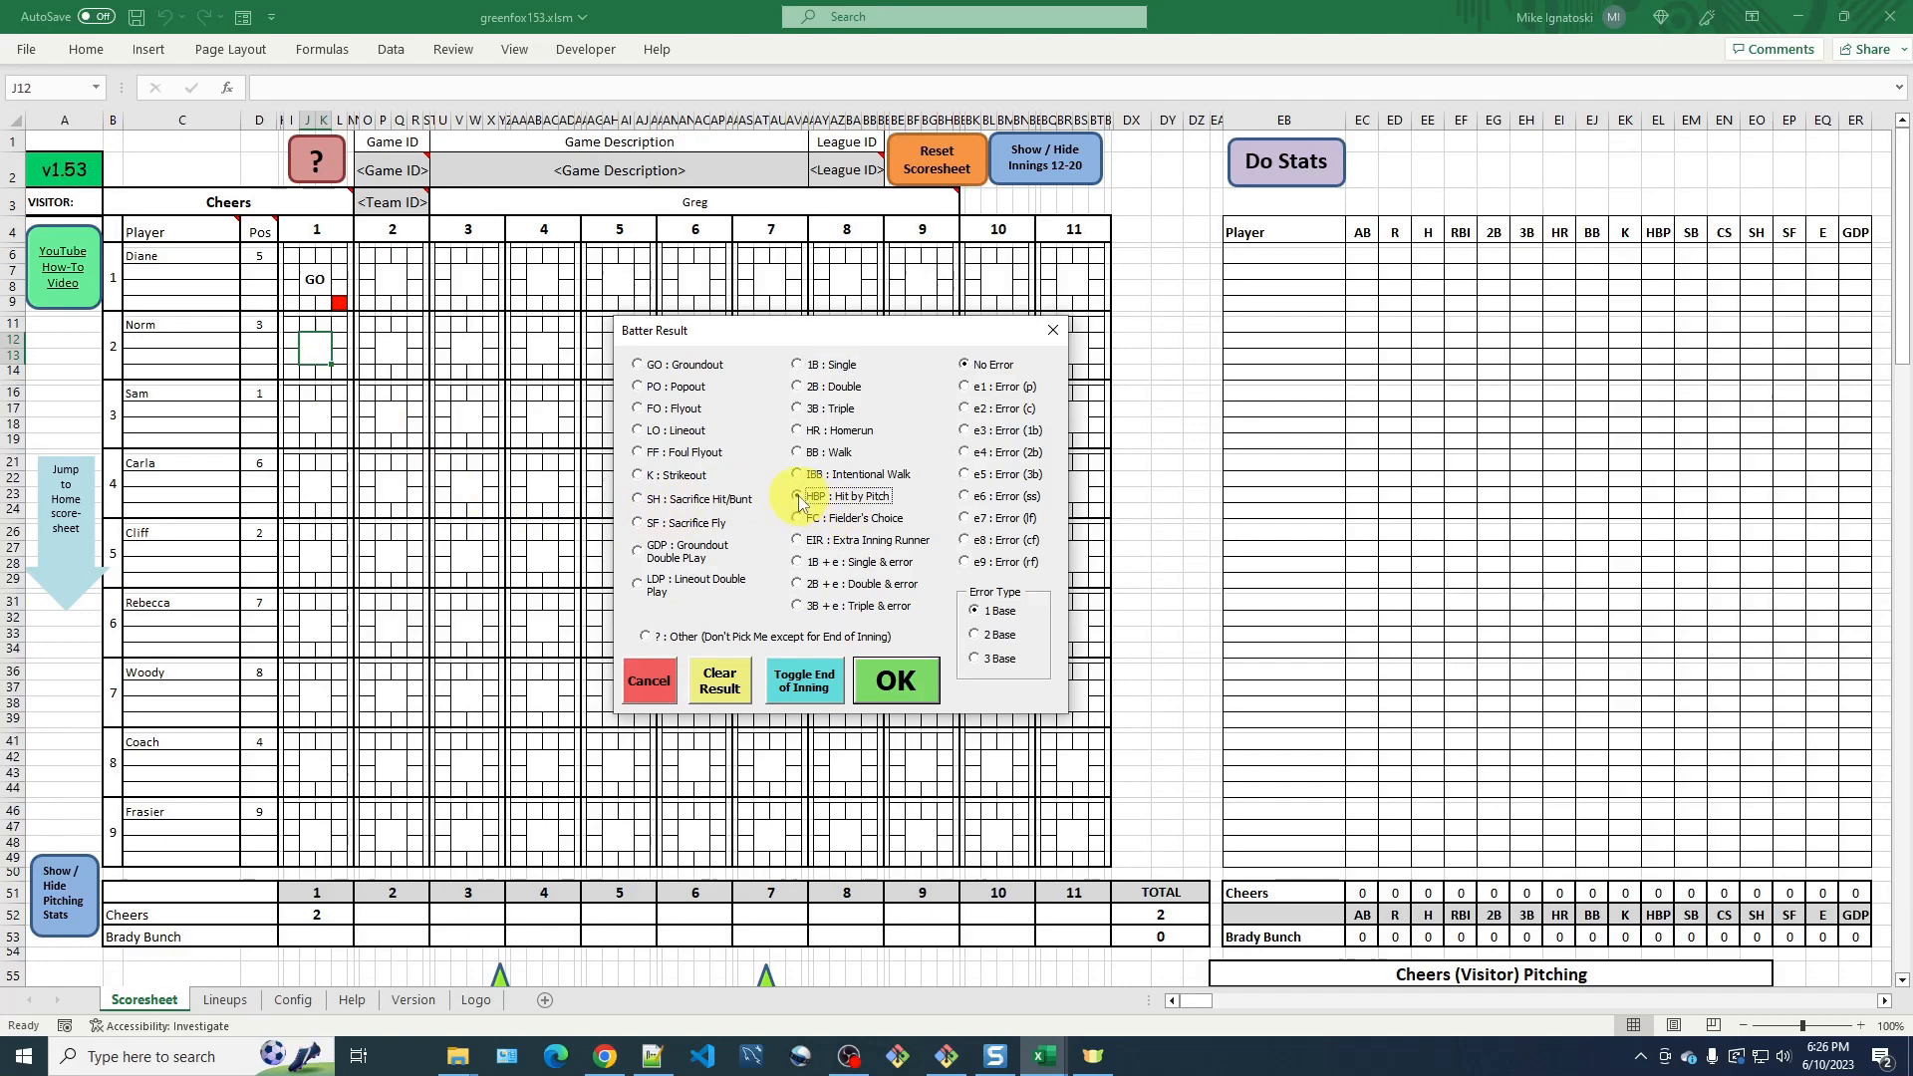
left_click(899, 683)
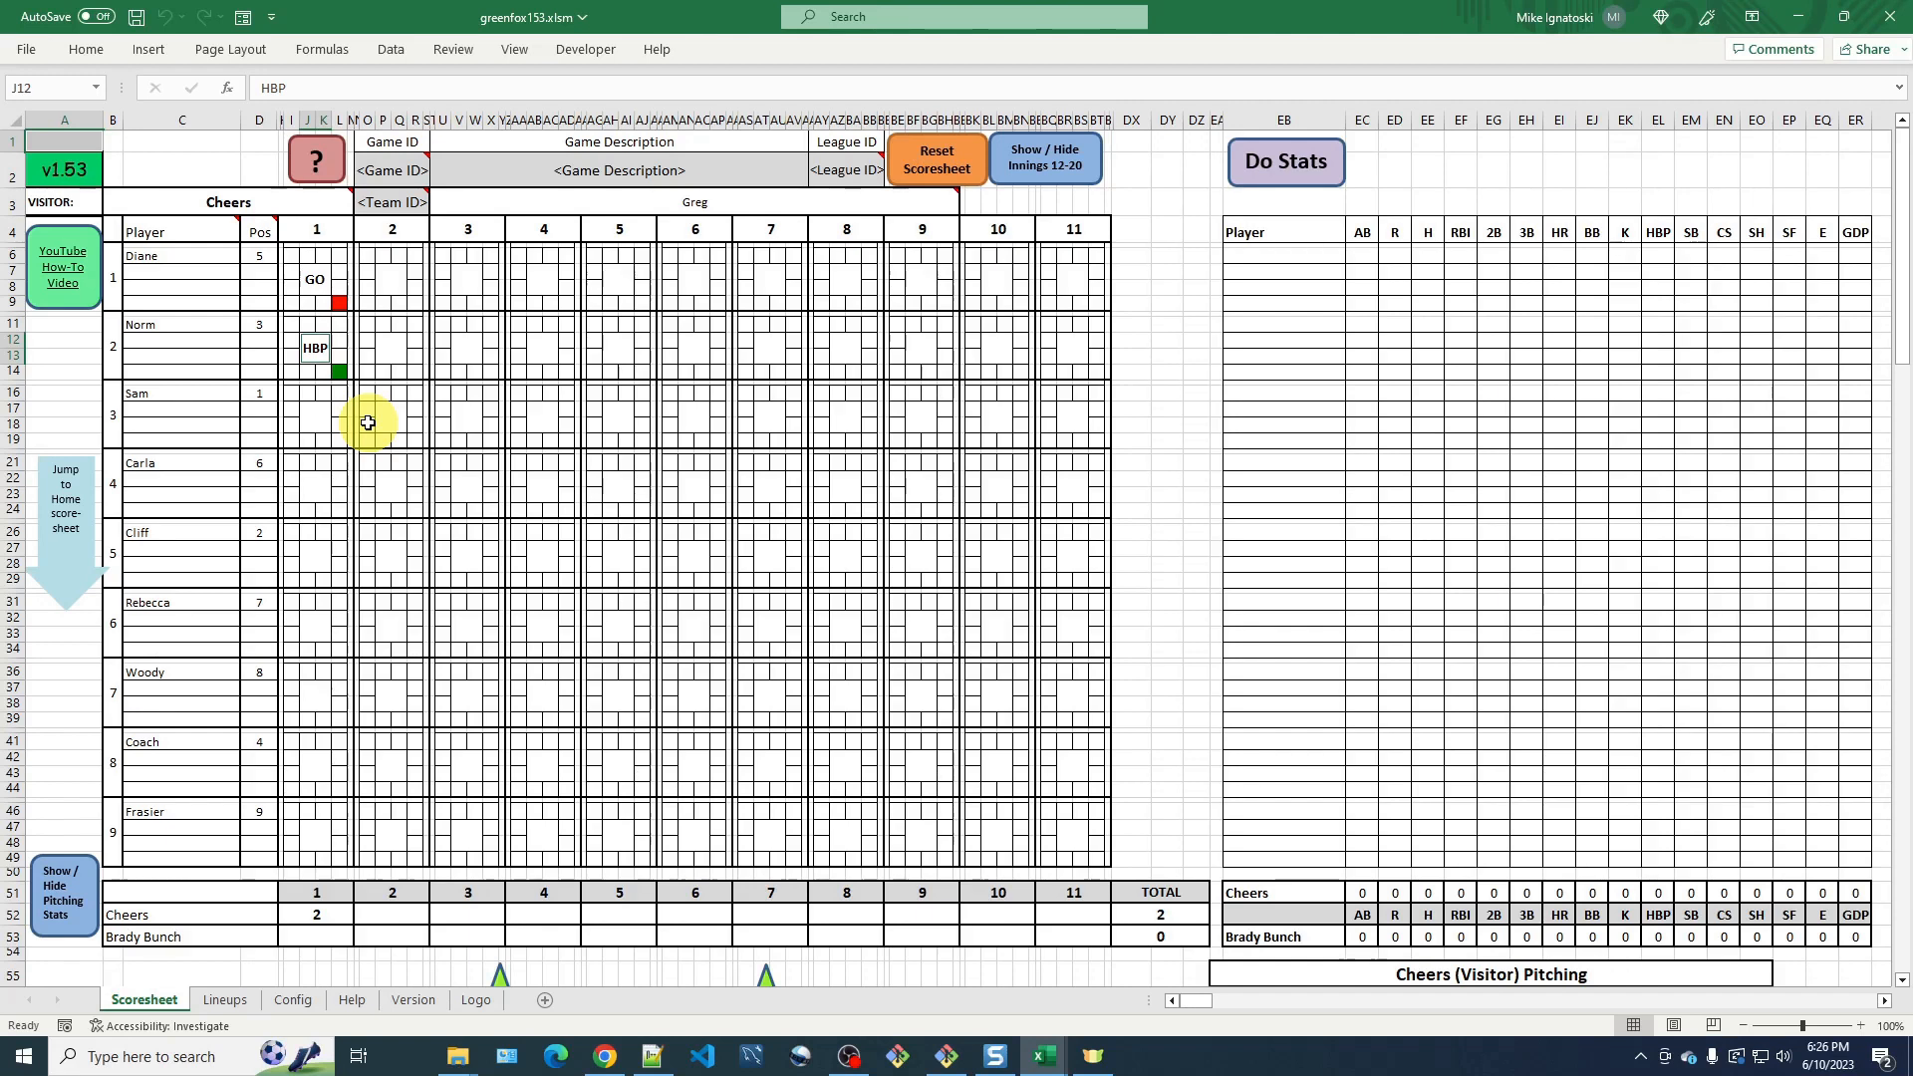
Record a triple (3B) as Sam's result in inning 1.
left_click(316, 418)
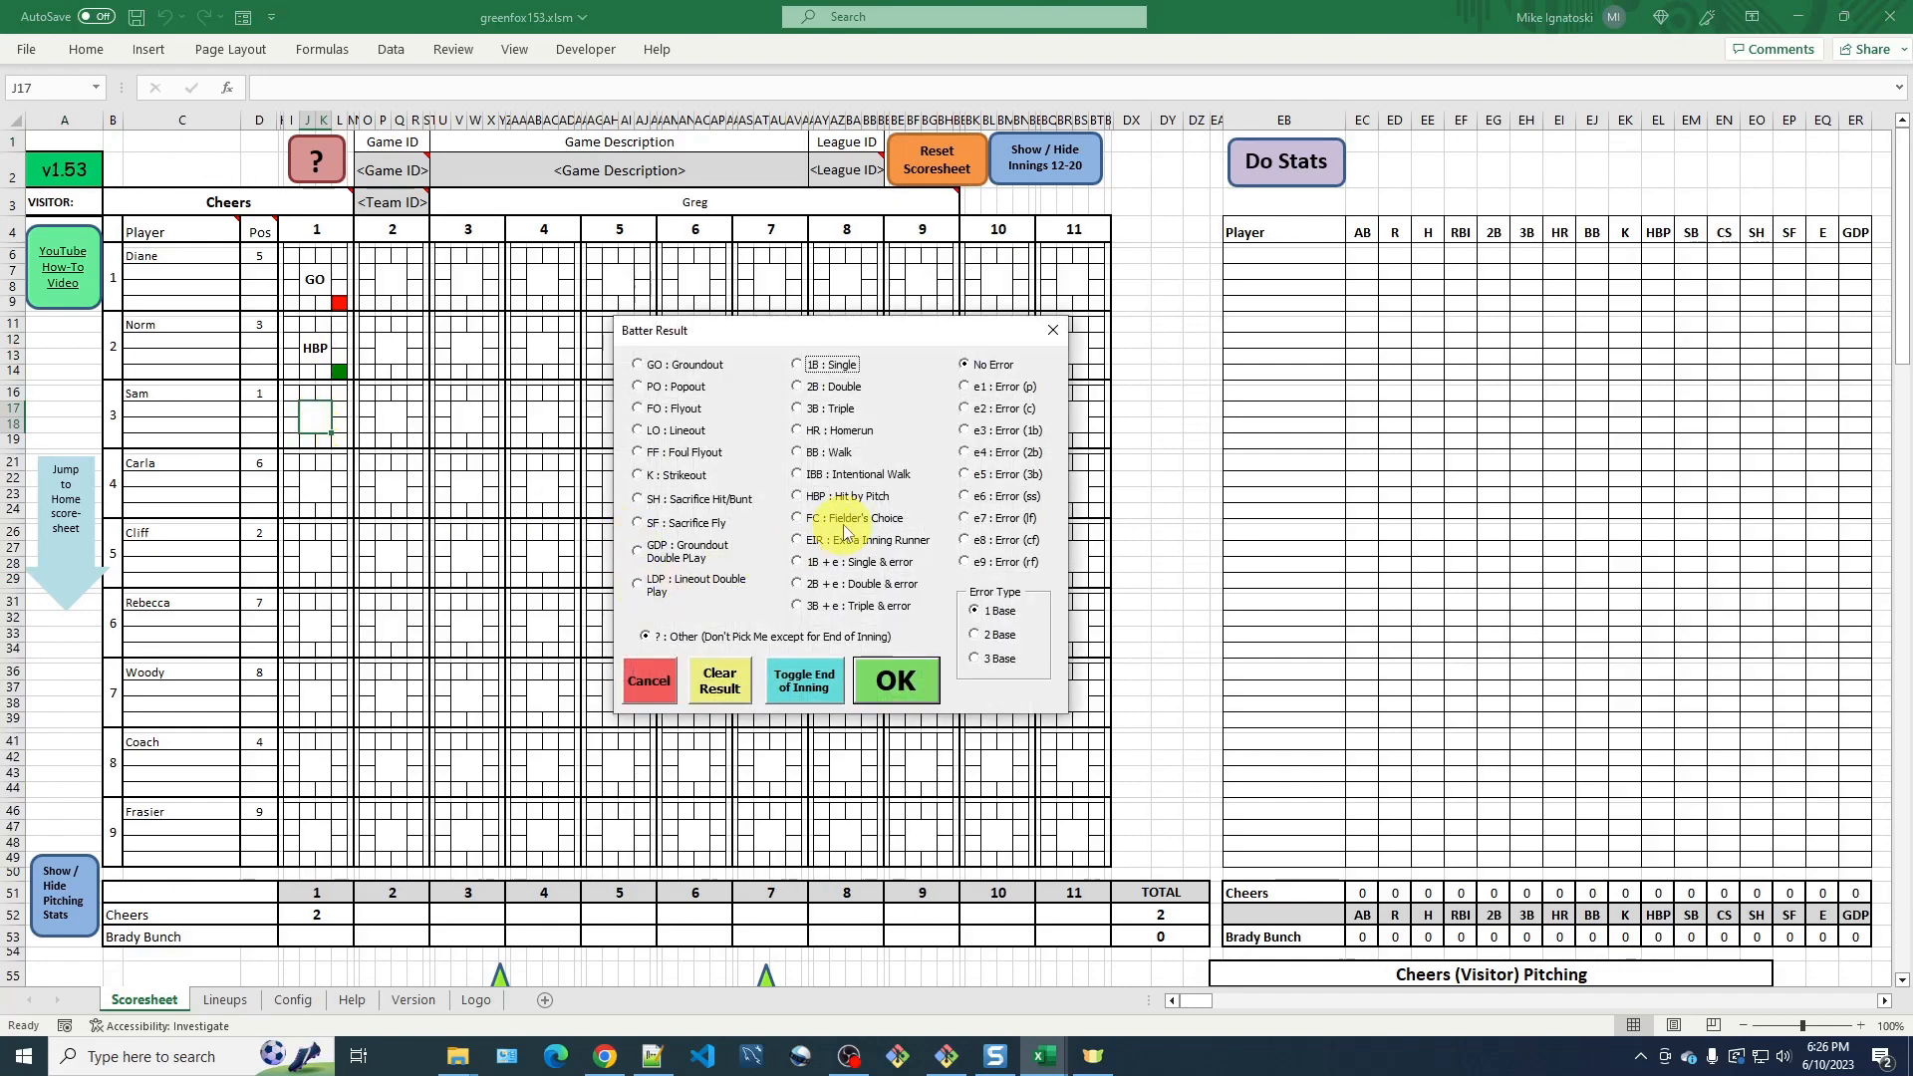
left_click(821, 410)
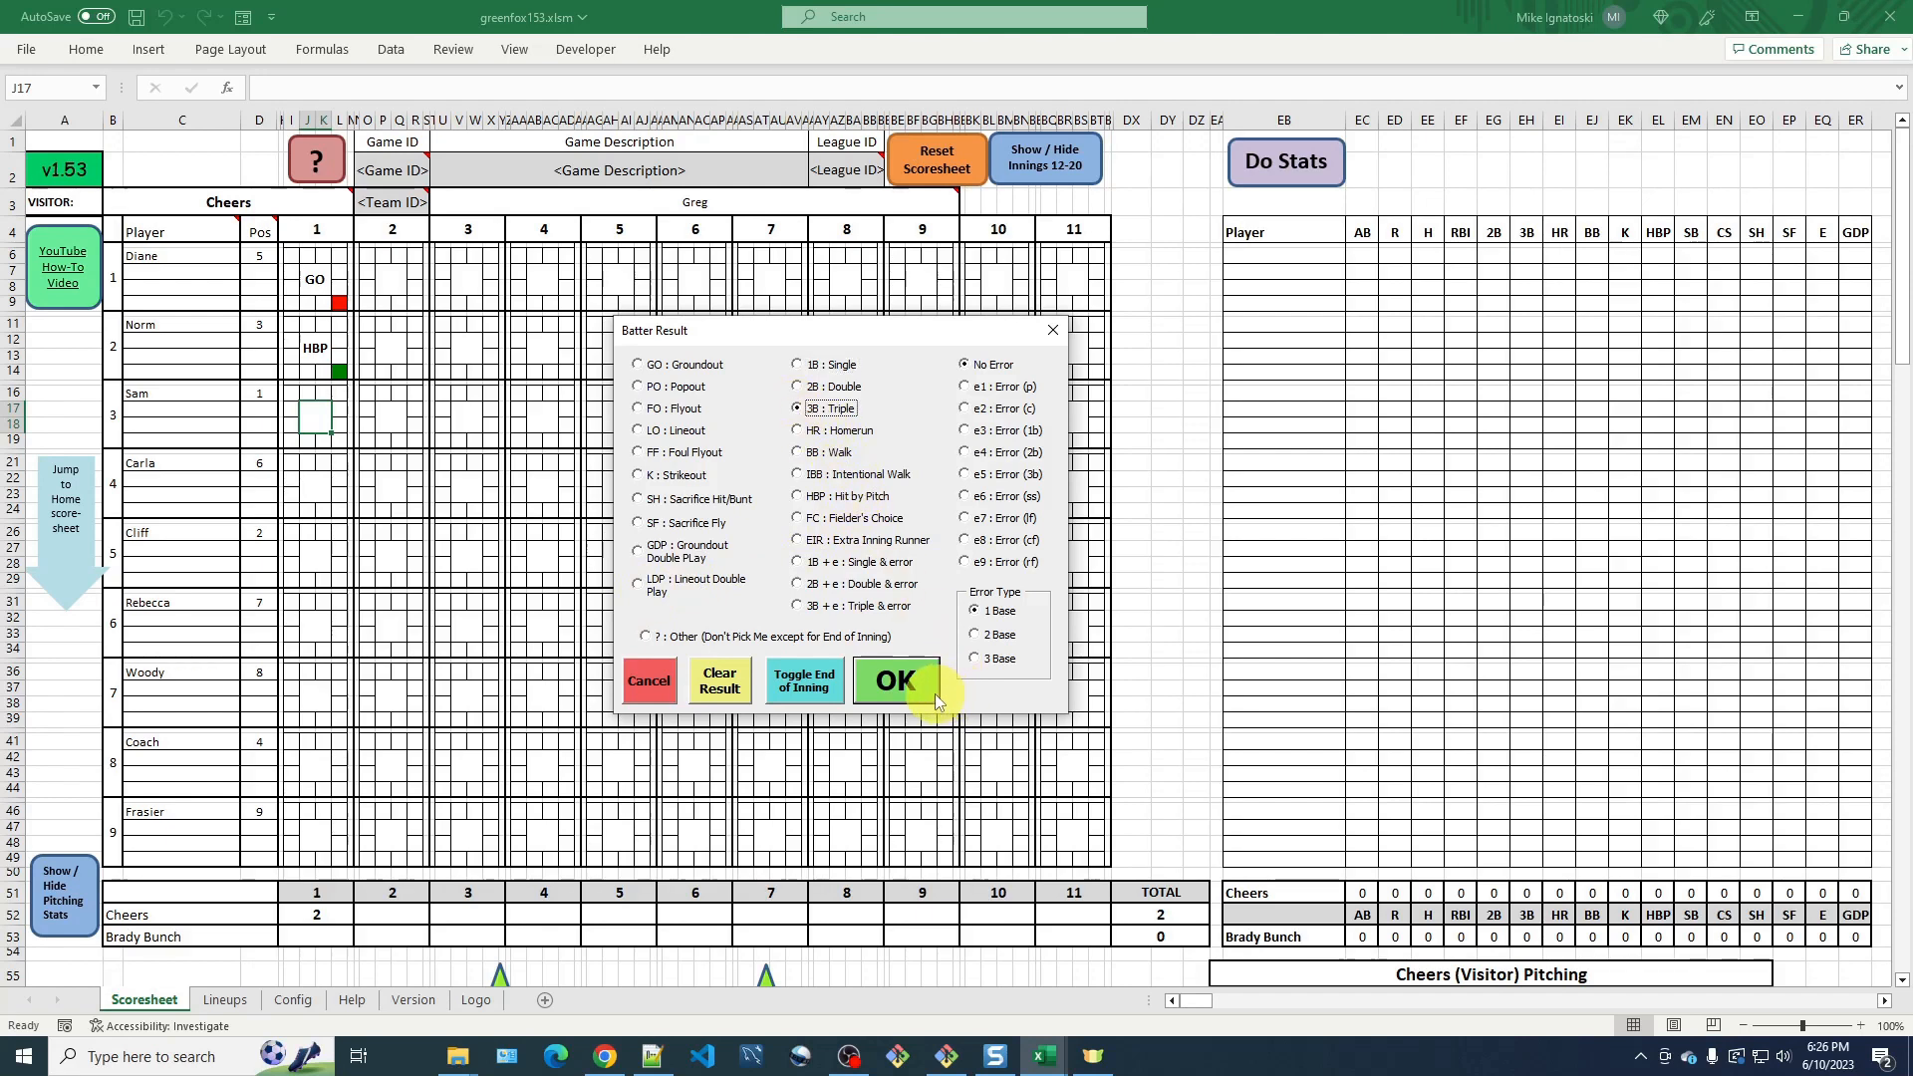
left_click(928, 693)
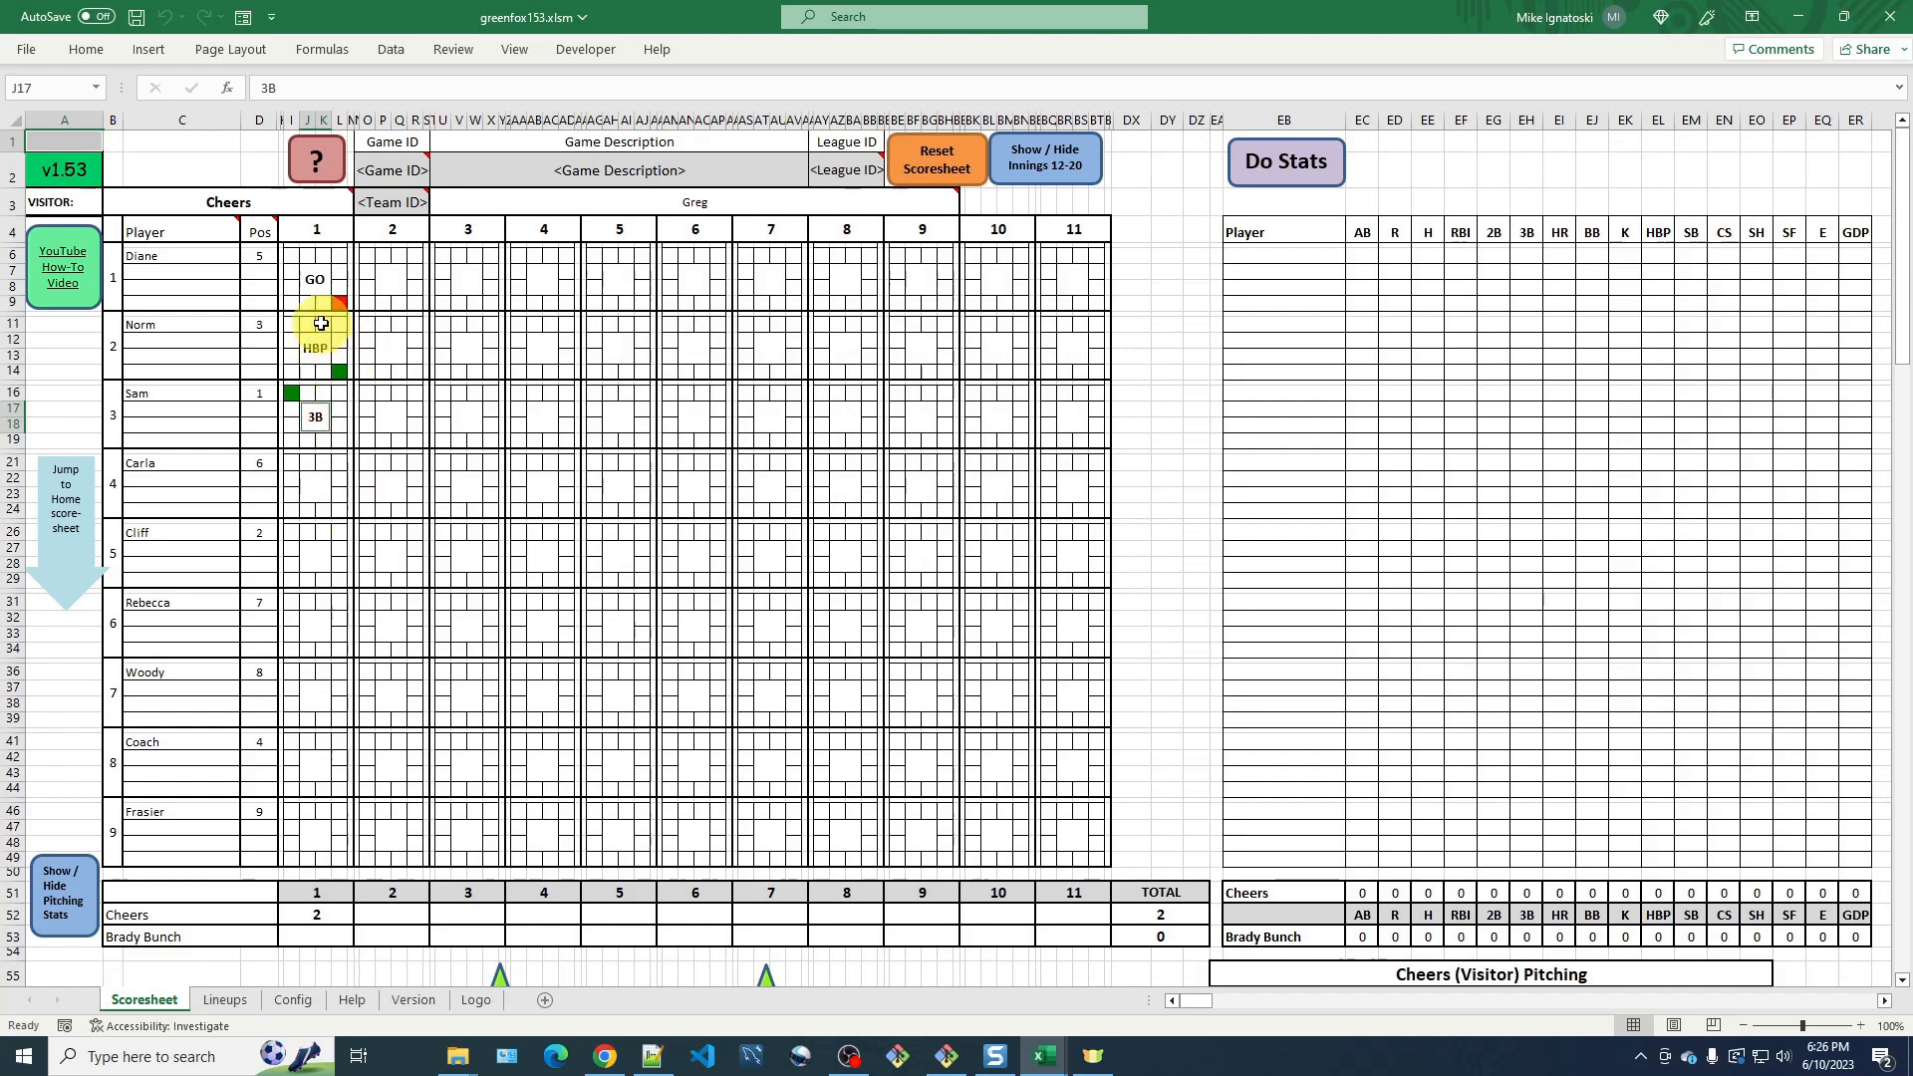
Open the batter block key again to check the base and home plate cells.
left_click(322, 177)
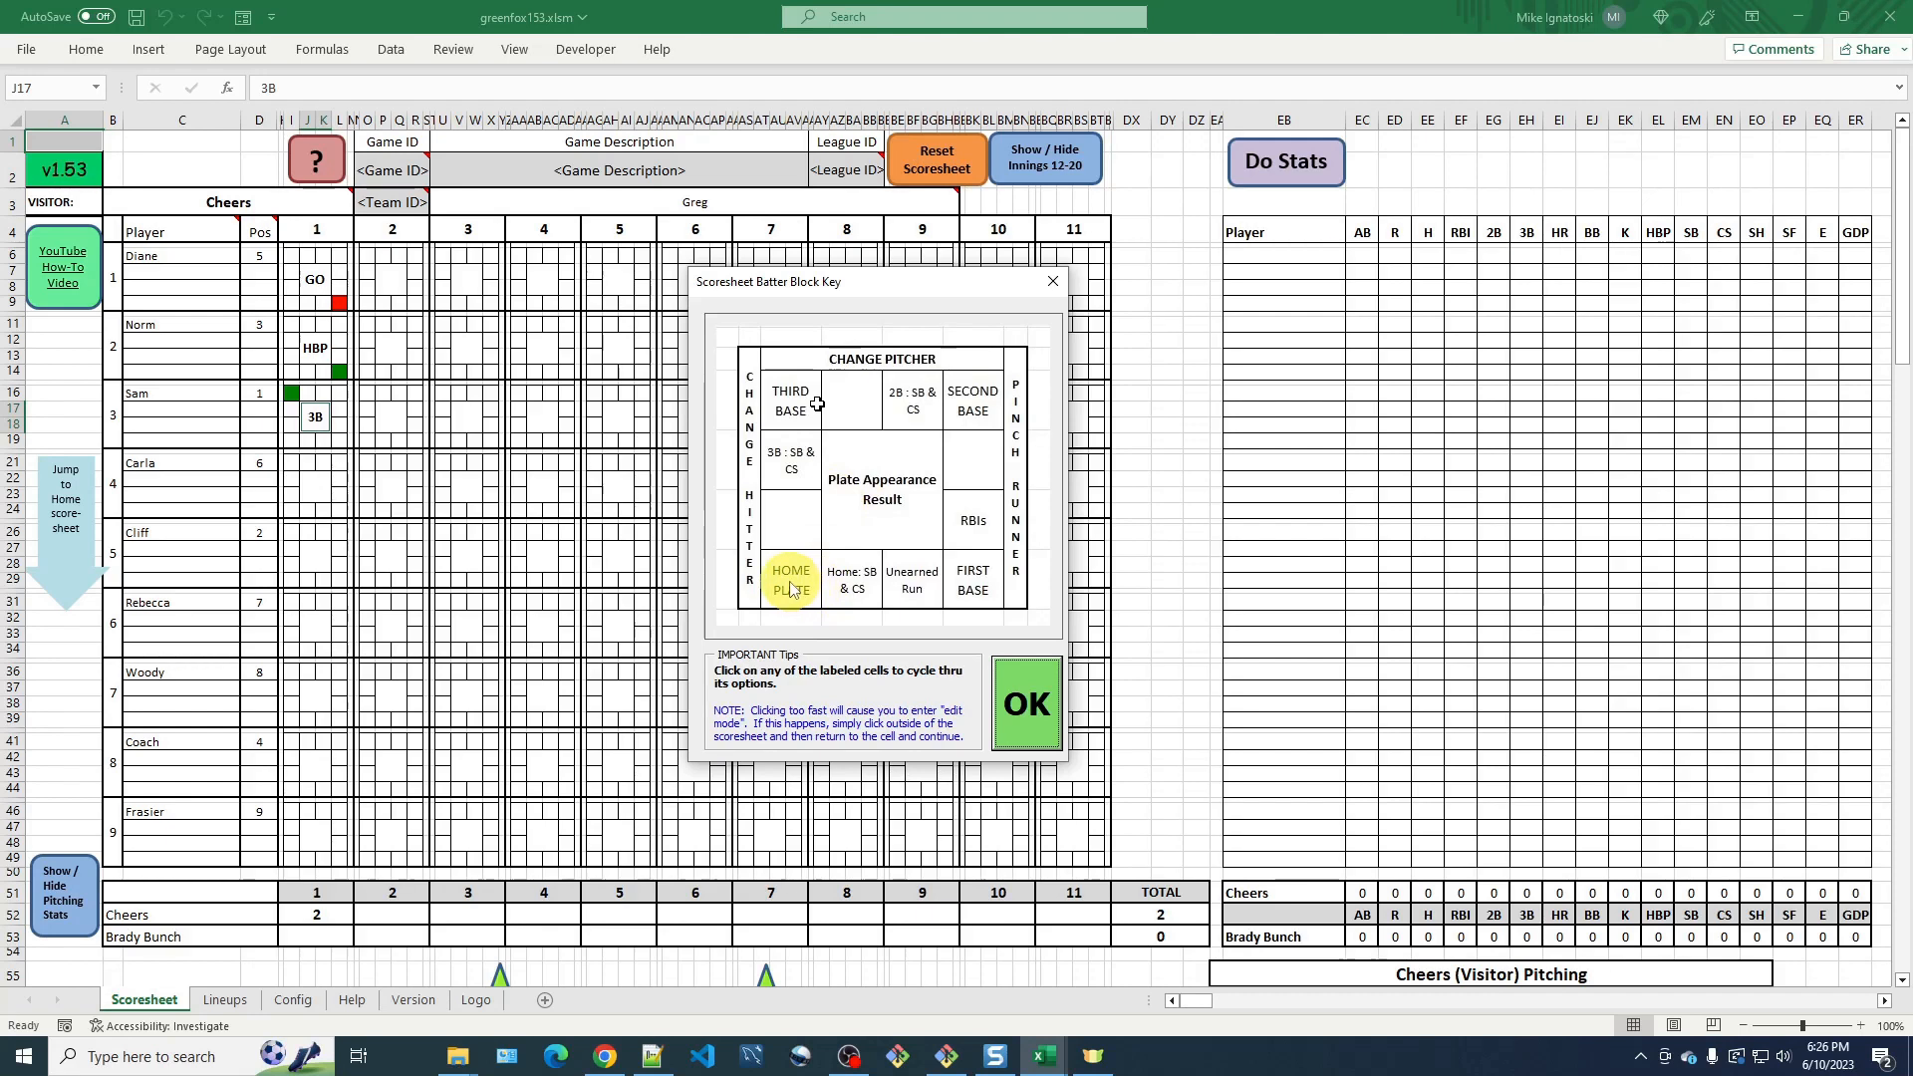
left_click(1034, 702)
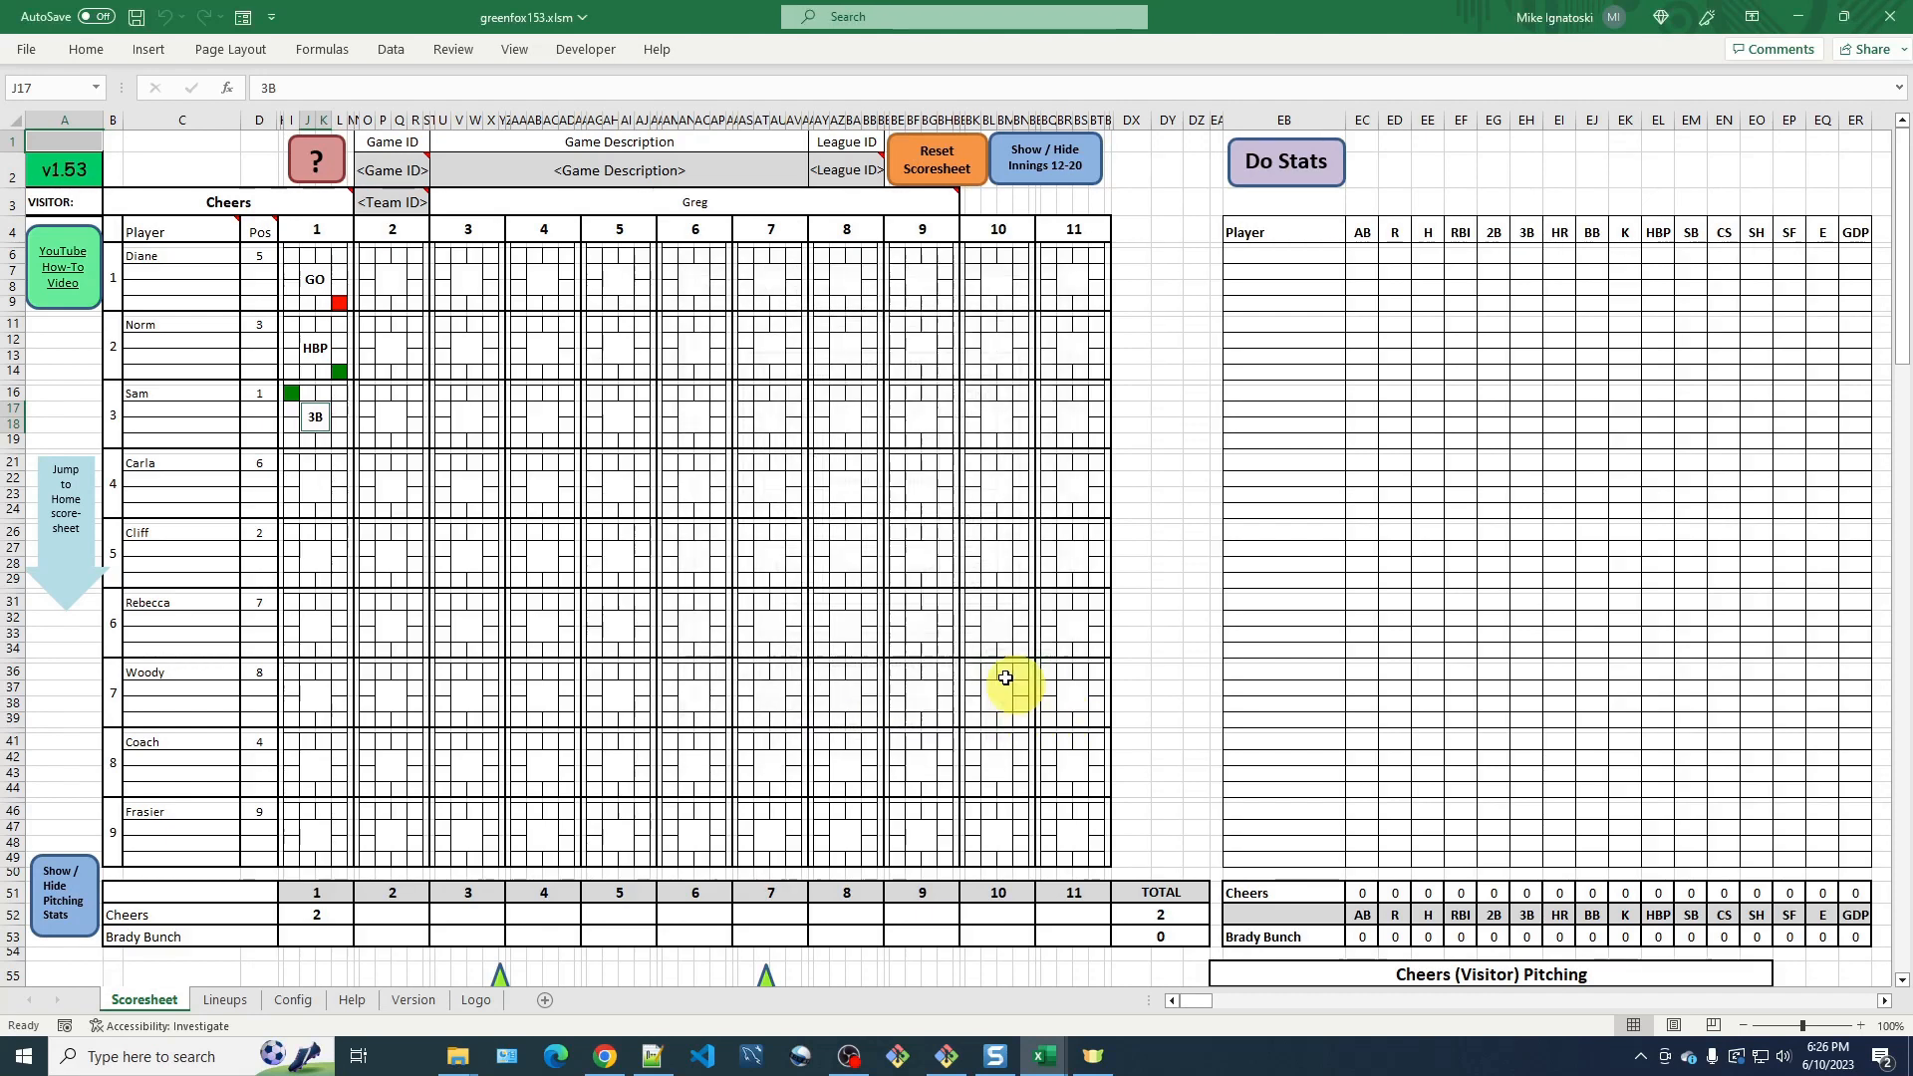
Mark Norm as scoring at home plate and Sam as reaching third base in inning 1.
left_click(291, 374)
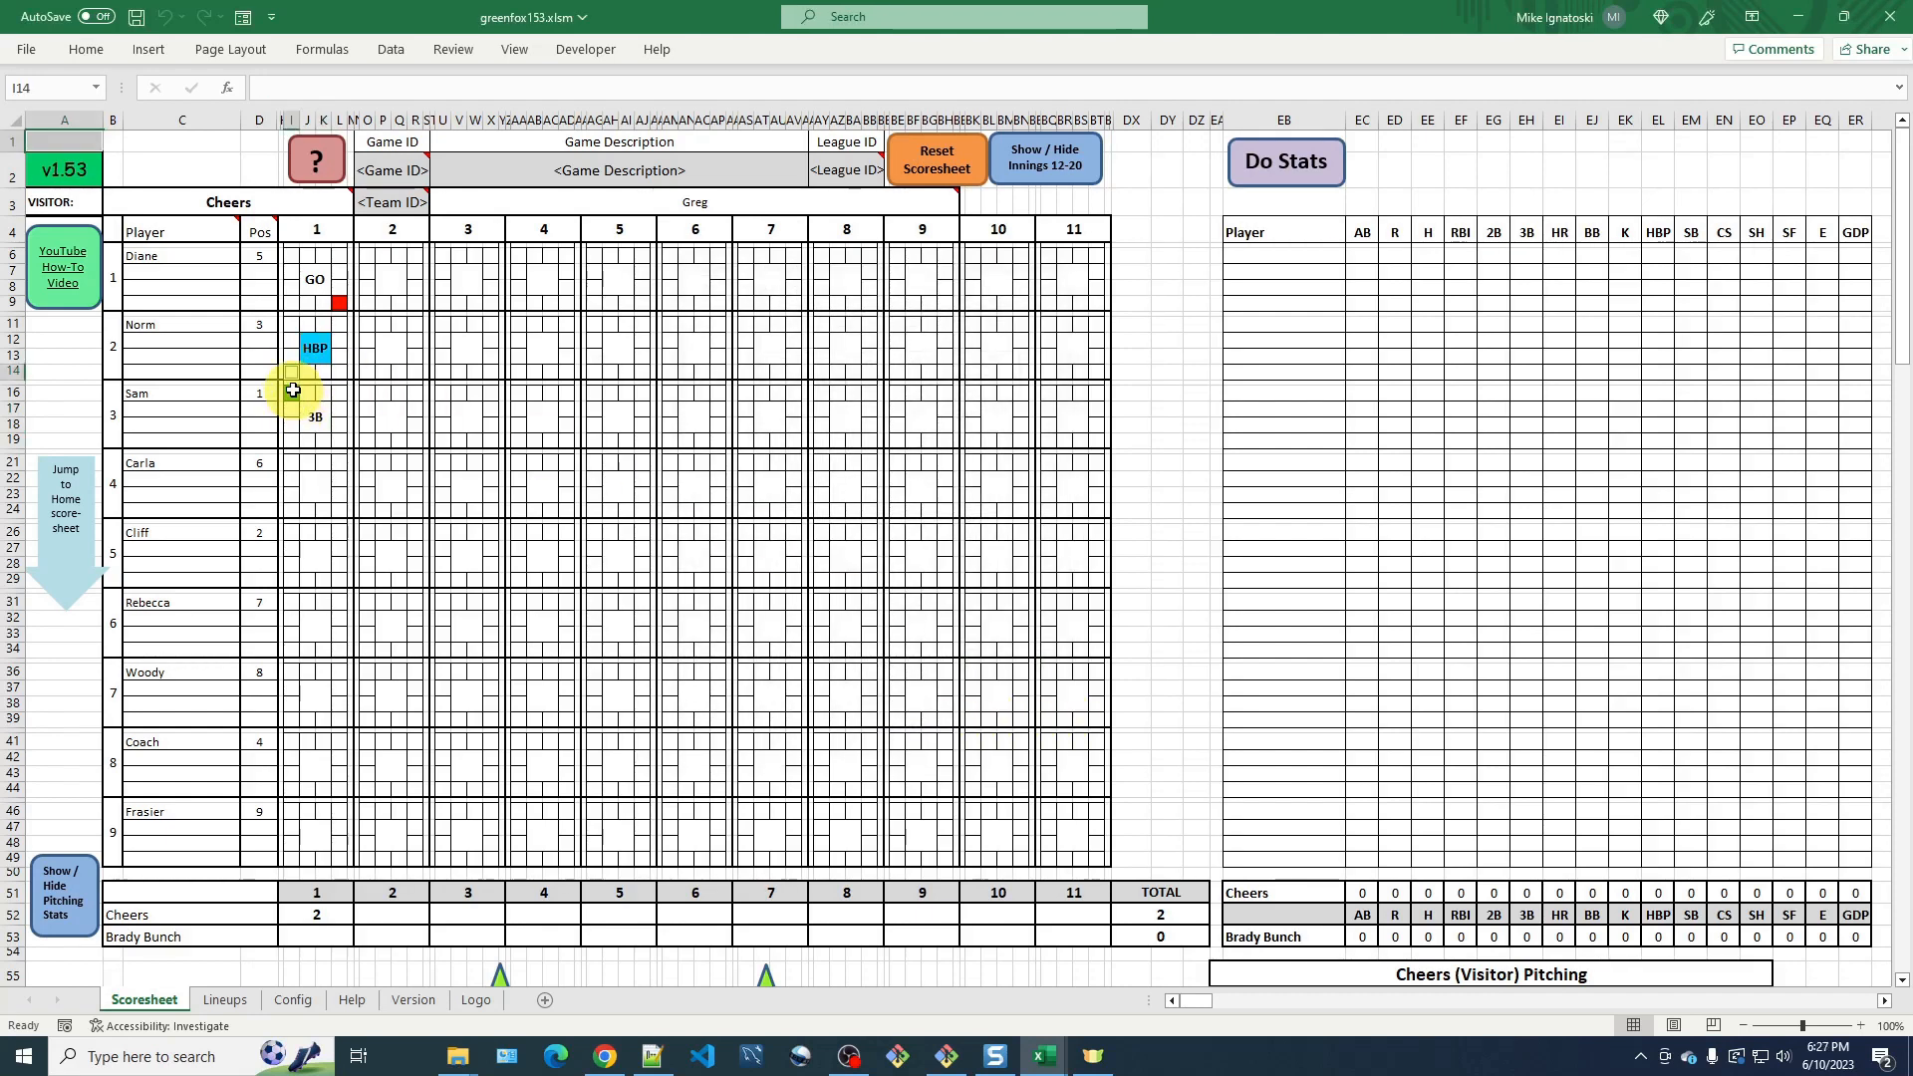
left_click(292, 390)
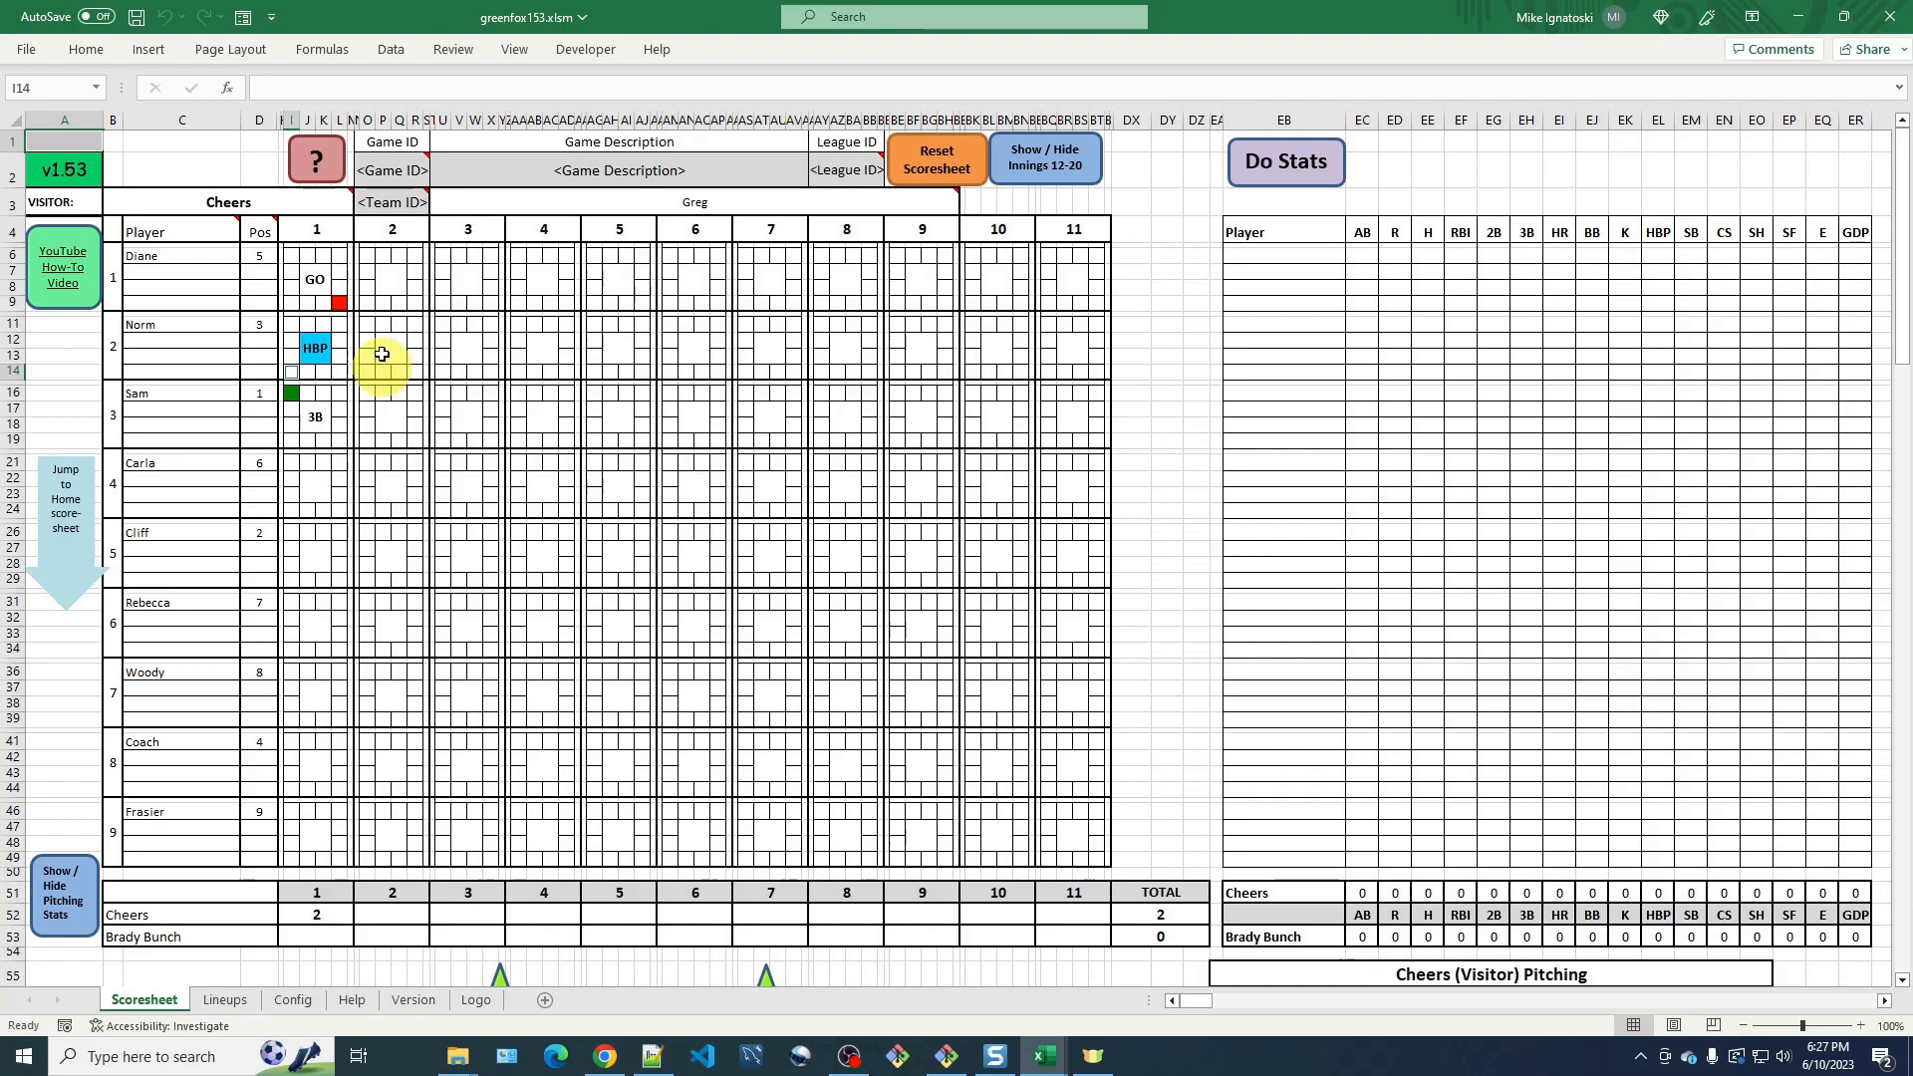
Review the batter block key once more.
left_click(311, 160)
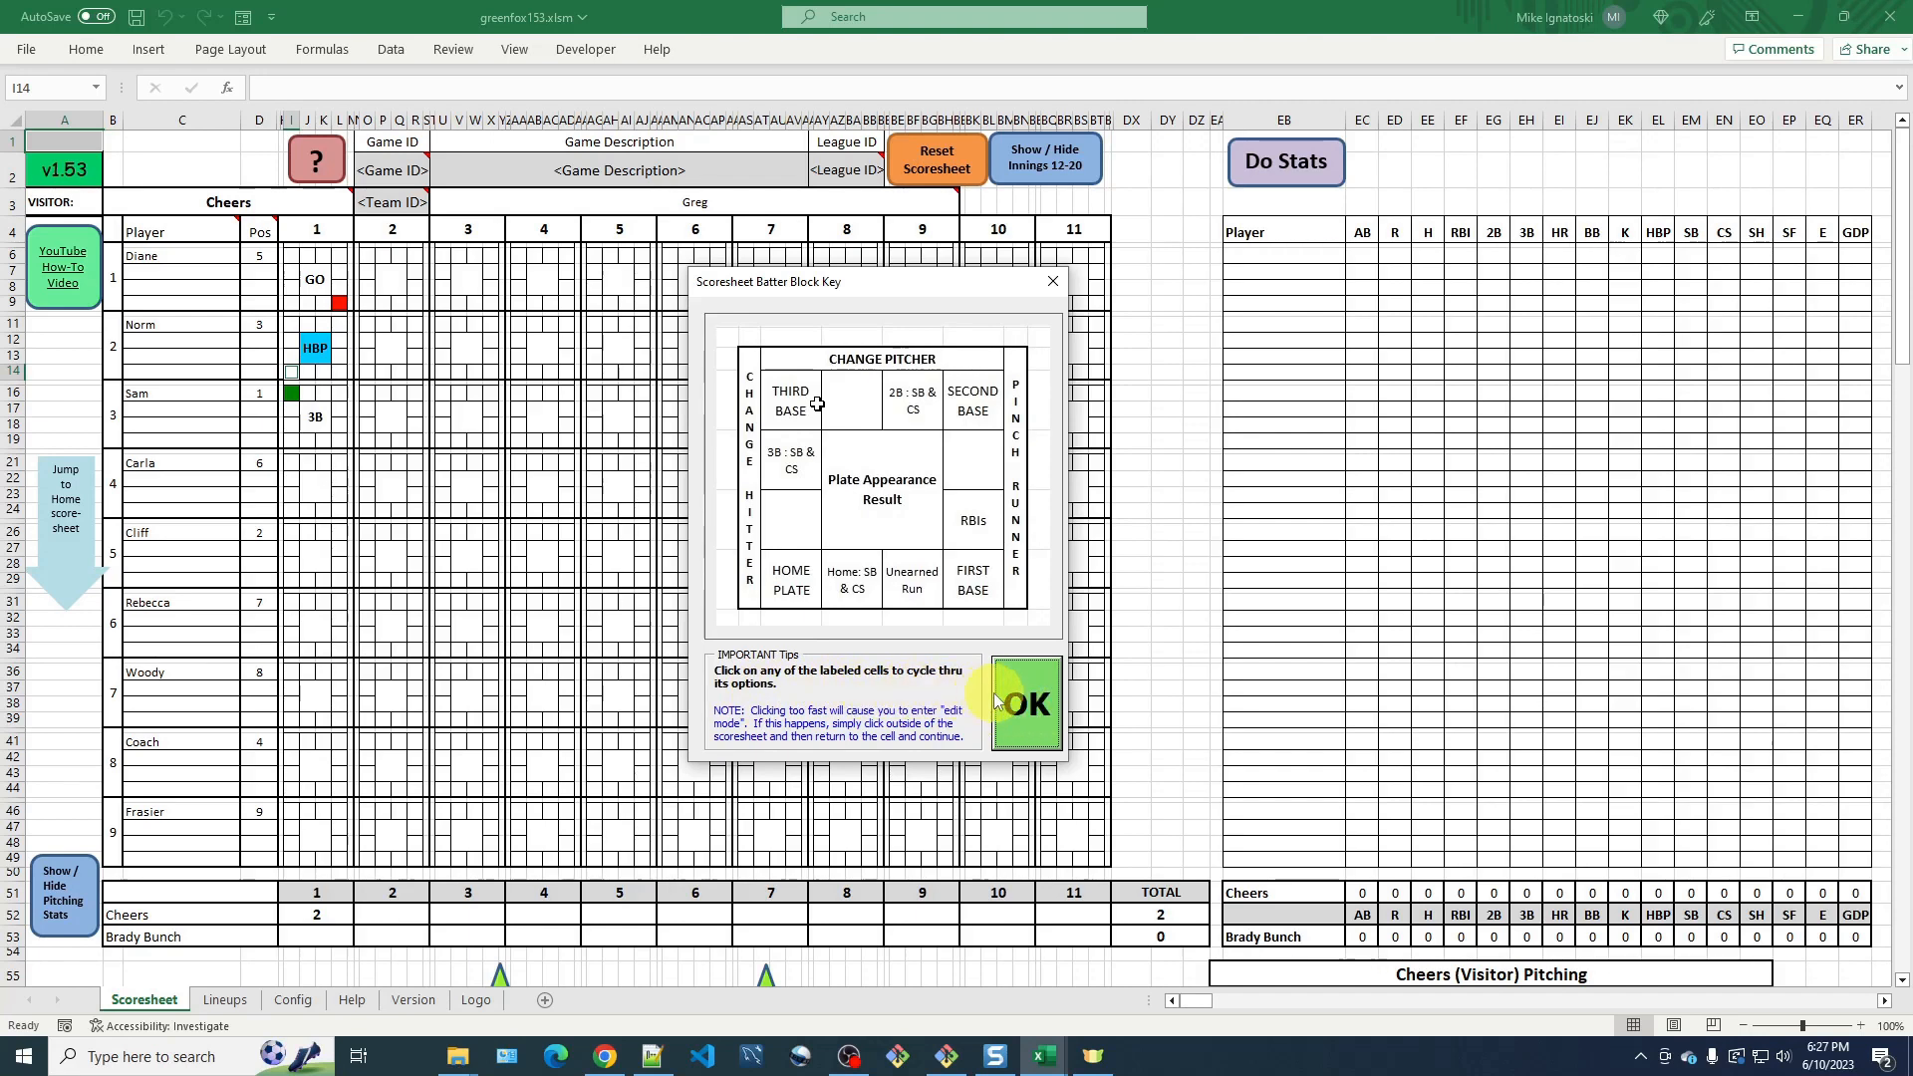
left_click(1026, 702)
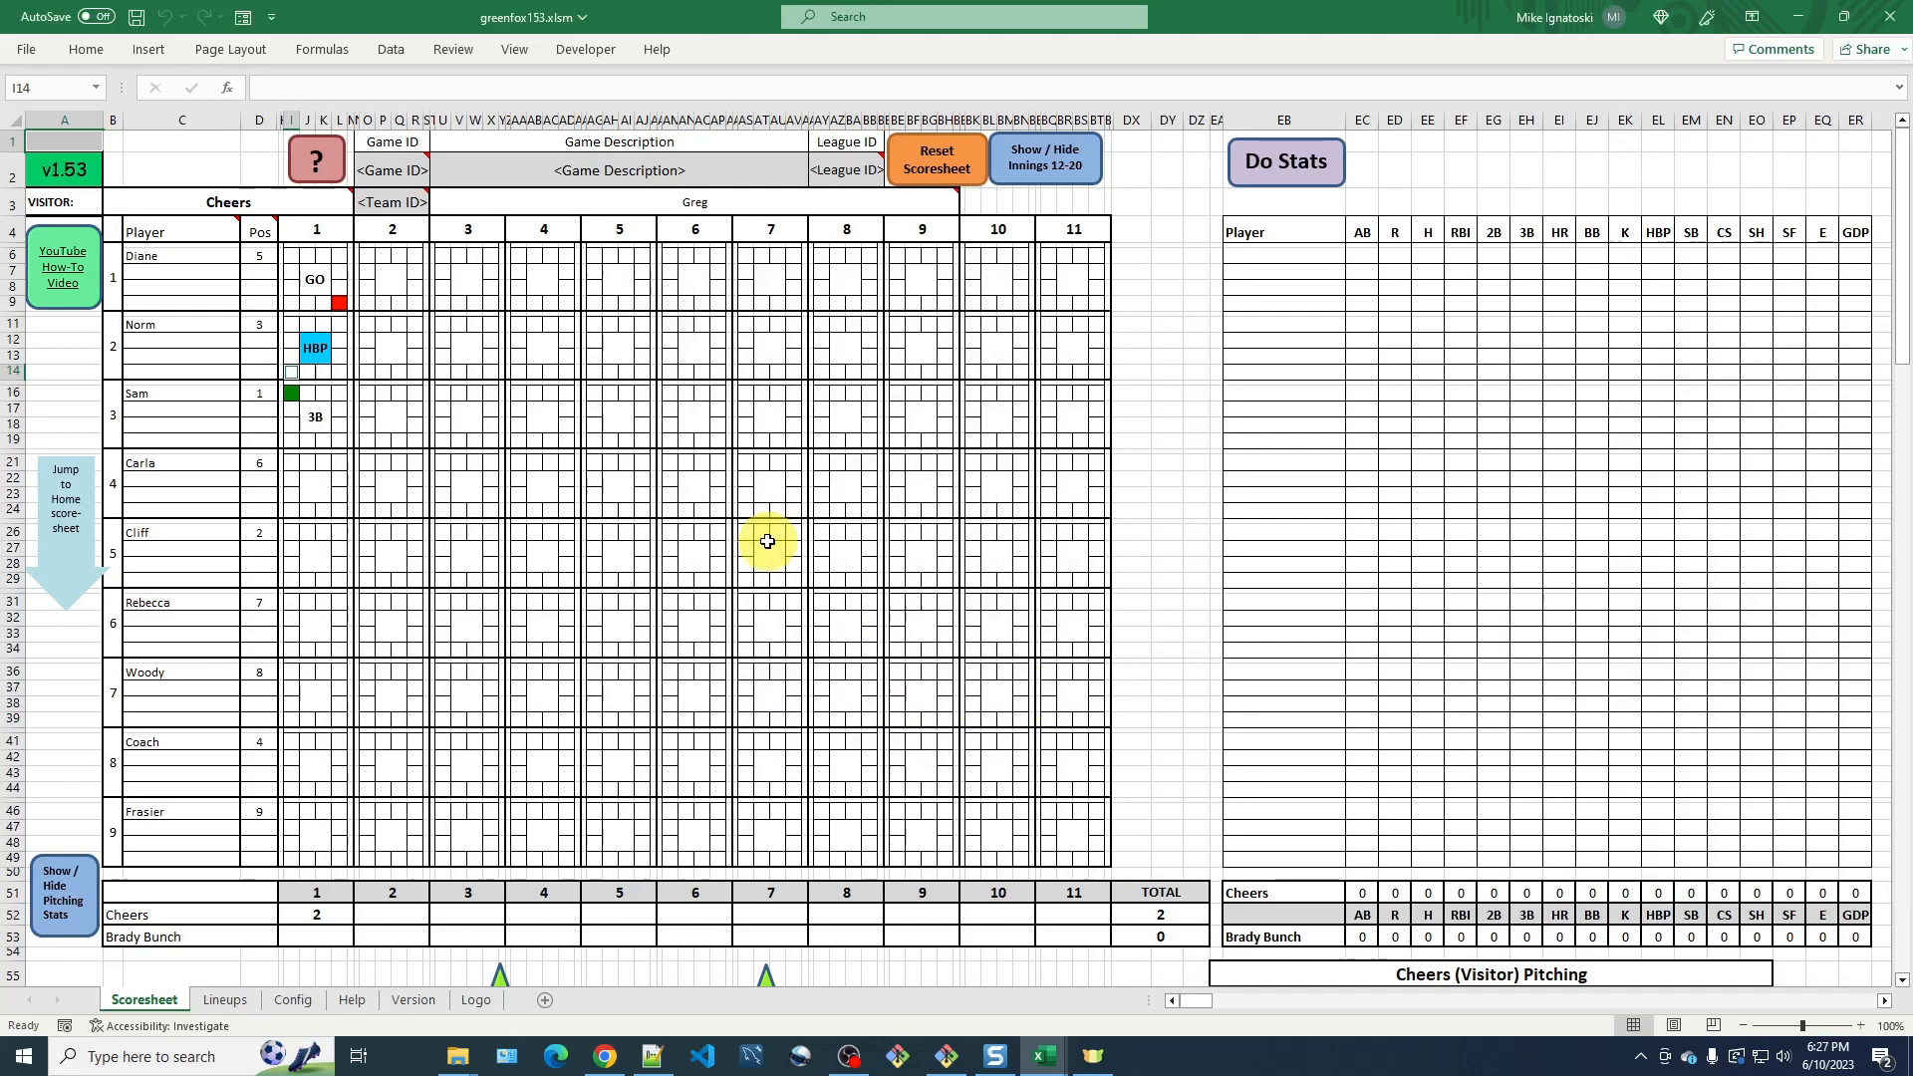
Set Sam's RBI count to 1 in his inning 1 block.
left_click(339, 424)
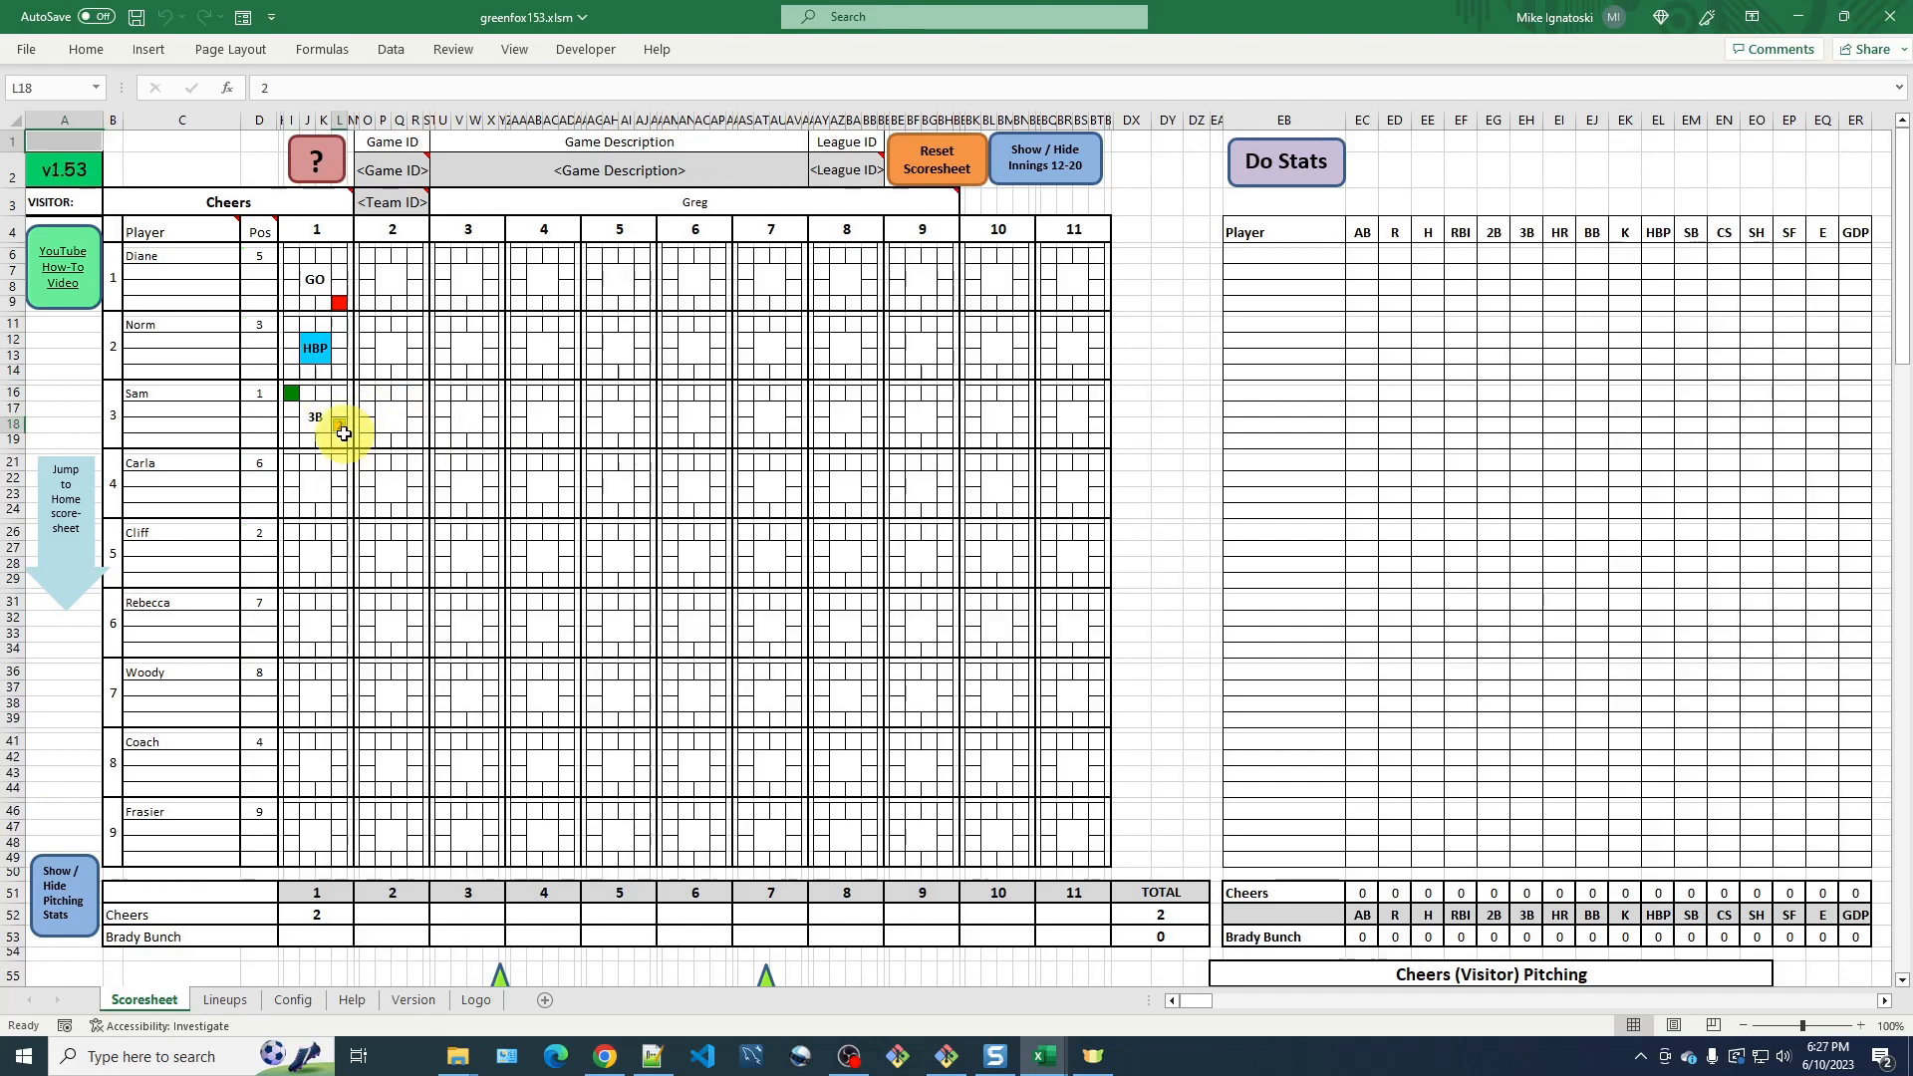
left_click(336, 425)
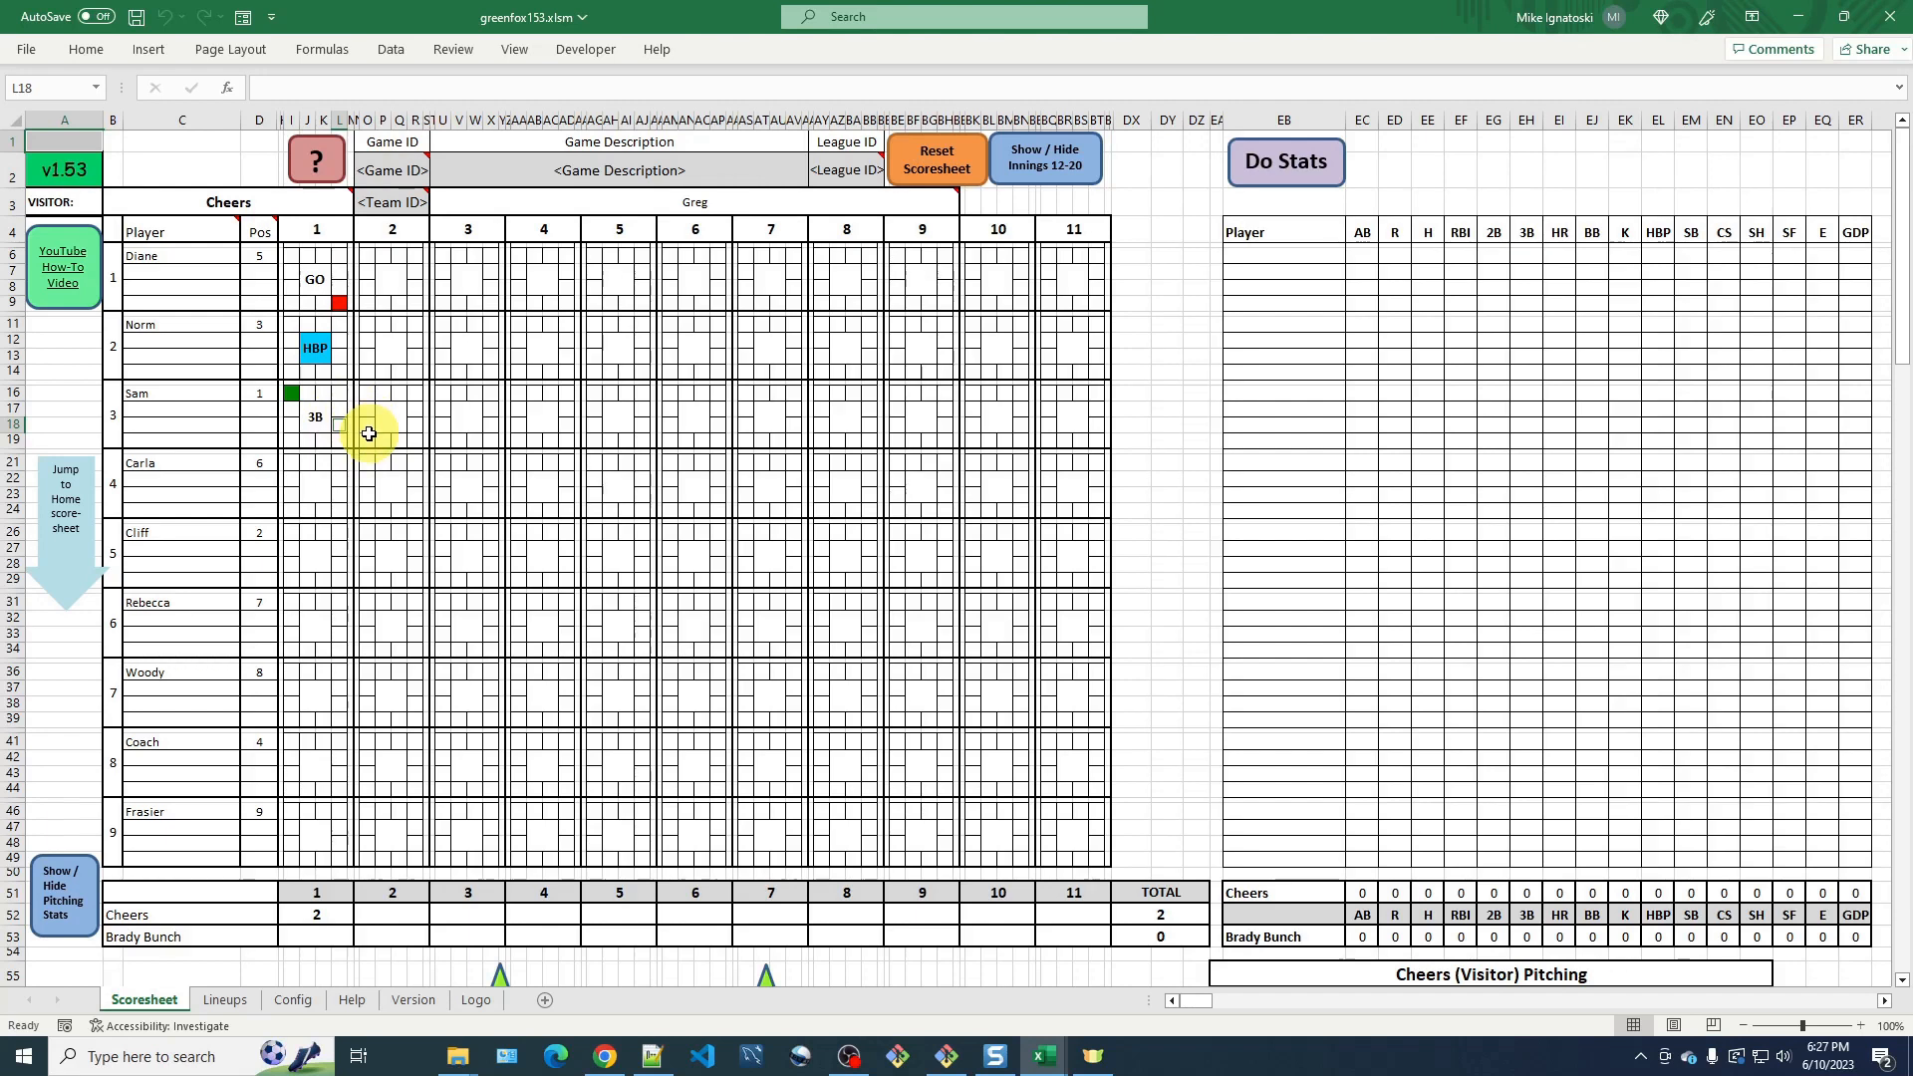
left_click(337, 425)
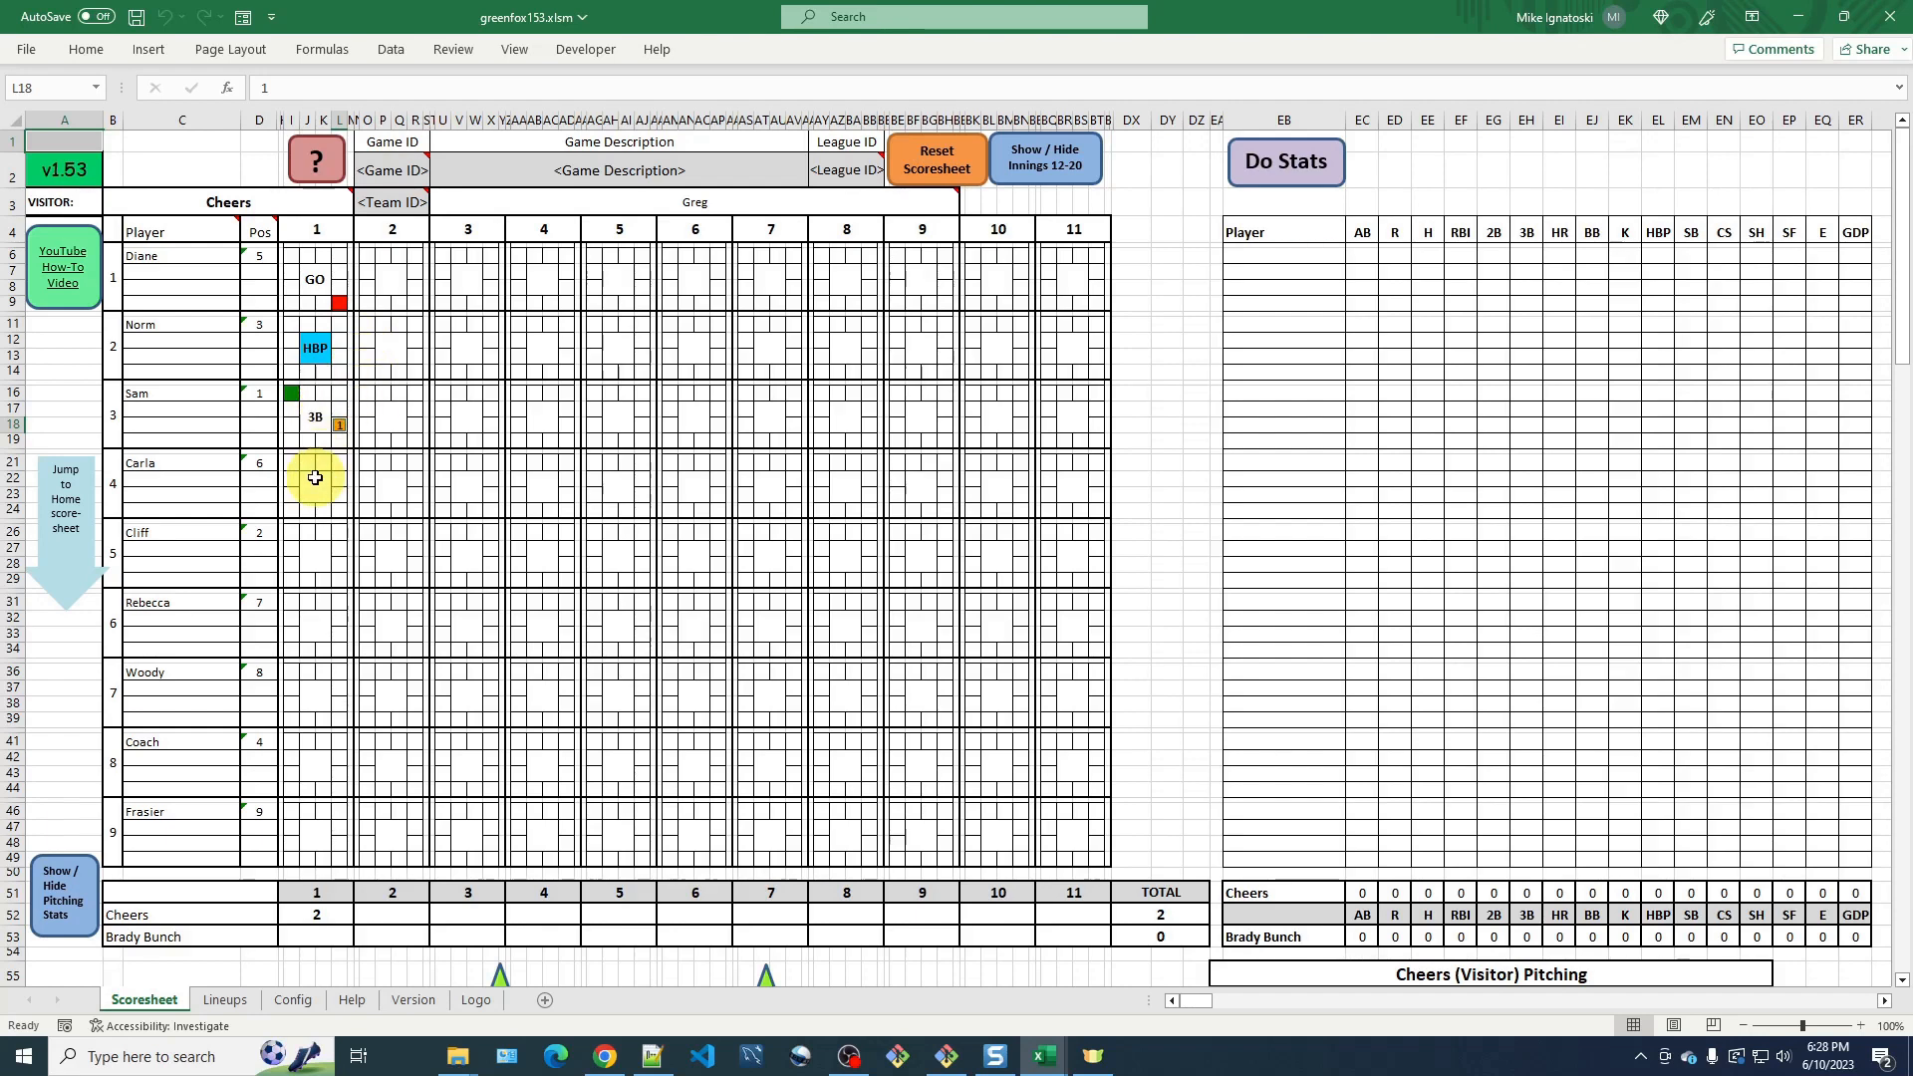
Record a sacrifice fly (SF) for Carla in inning 1 and mark Sam as scoring.
left_click(319, 494)
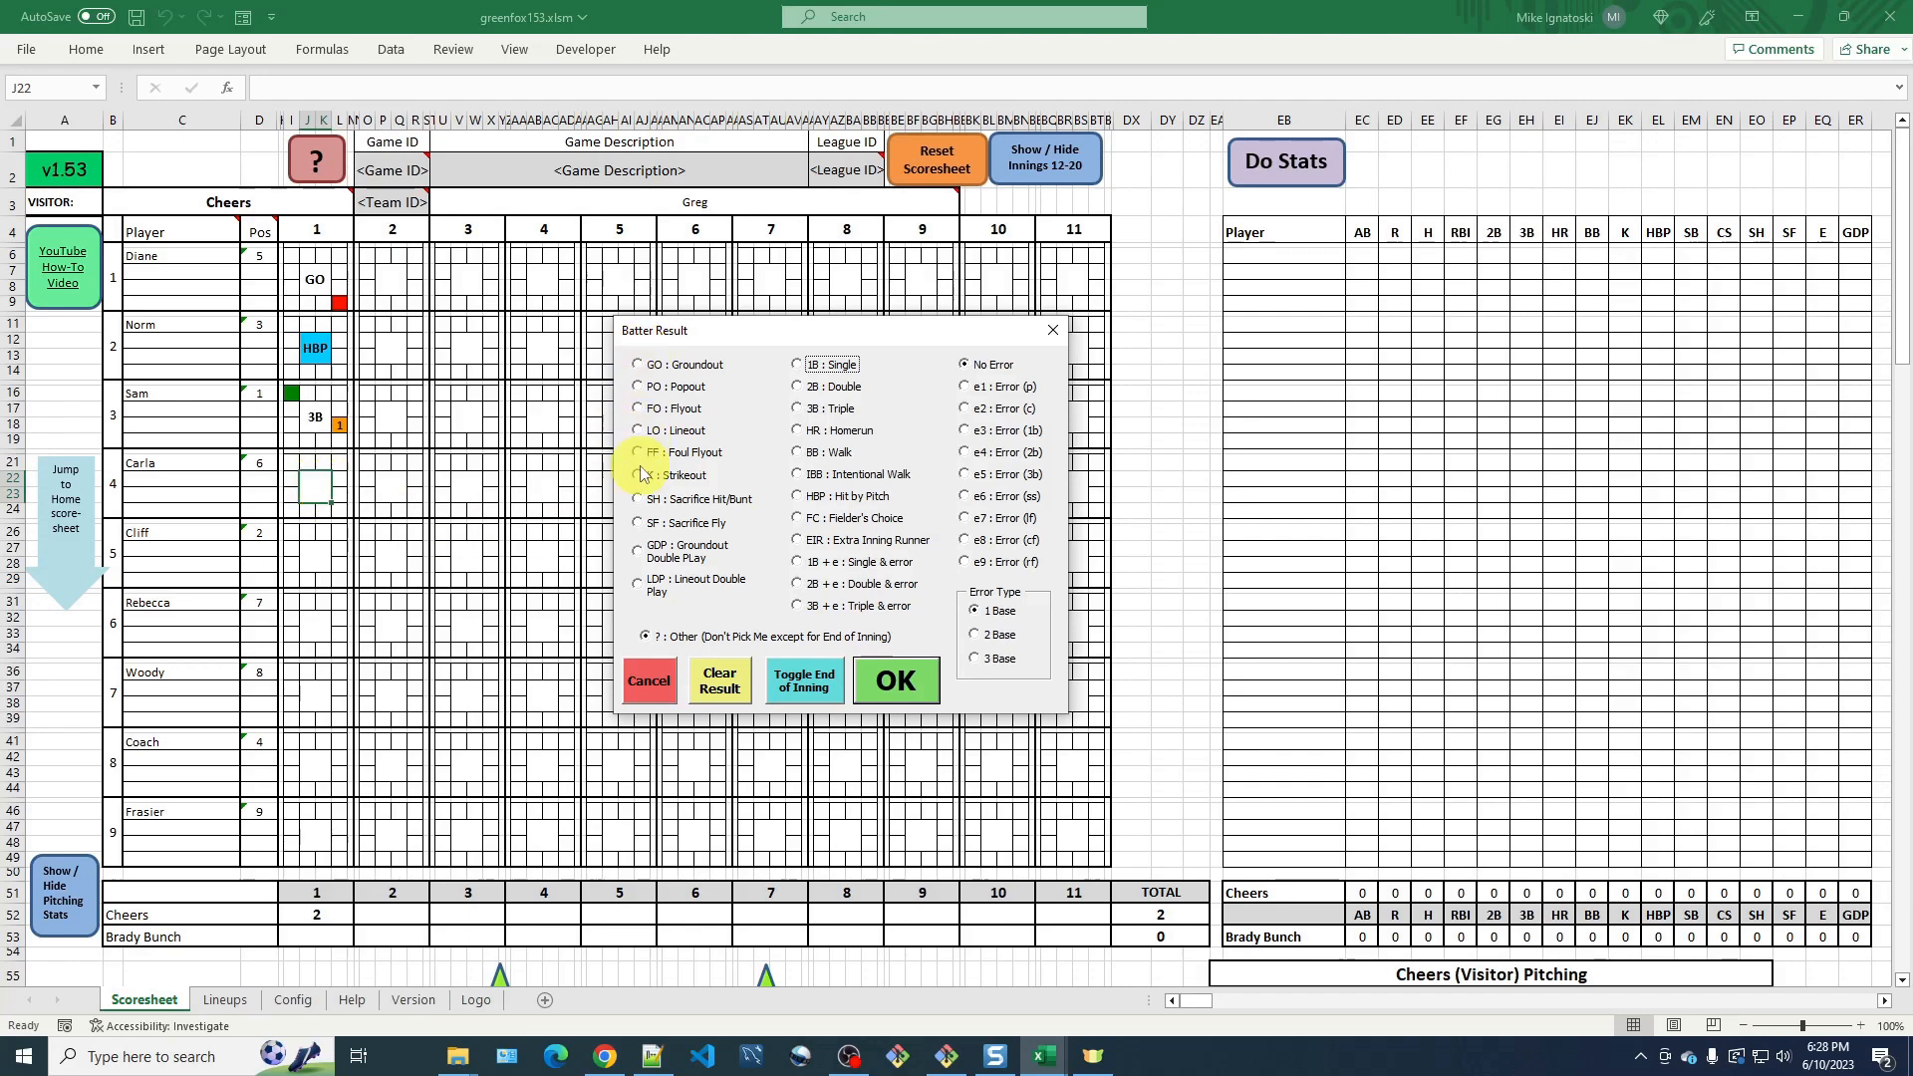
left_click(642, 526)
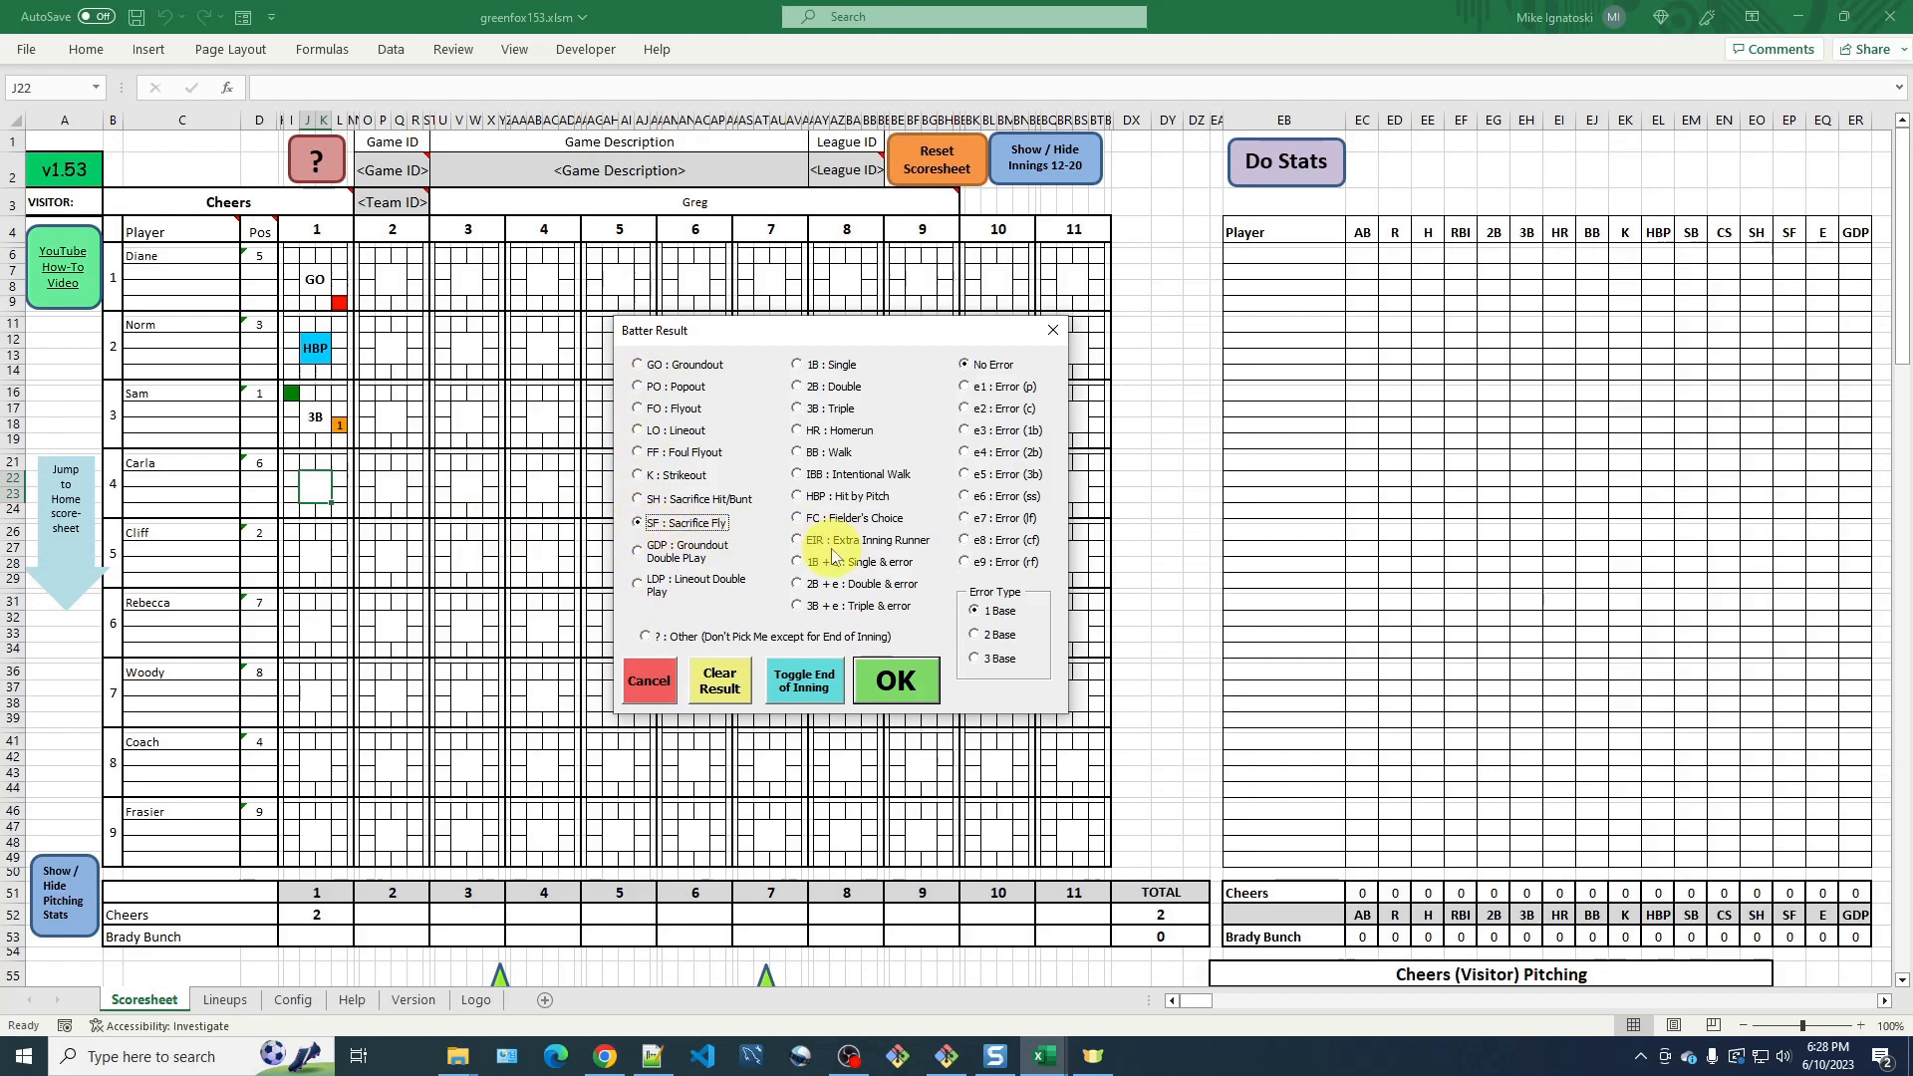
left_click(895, 682)
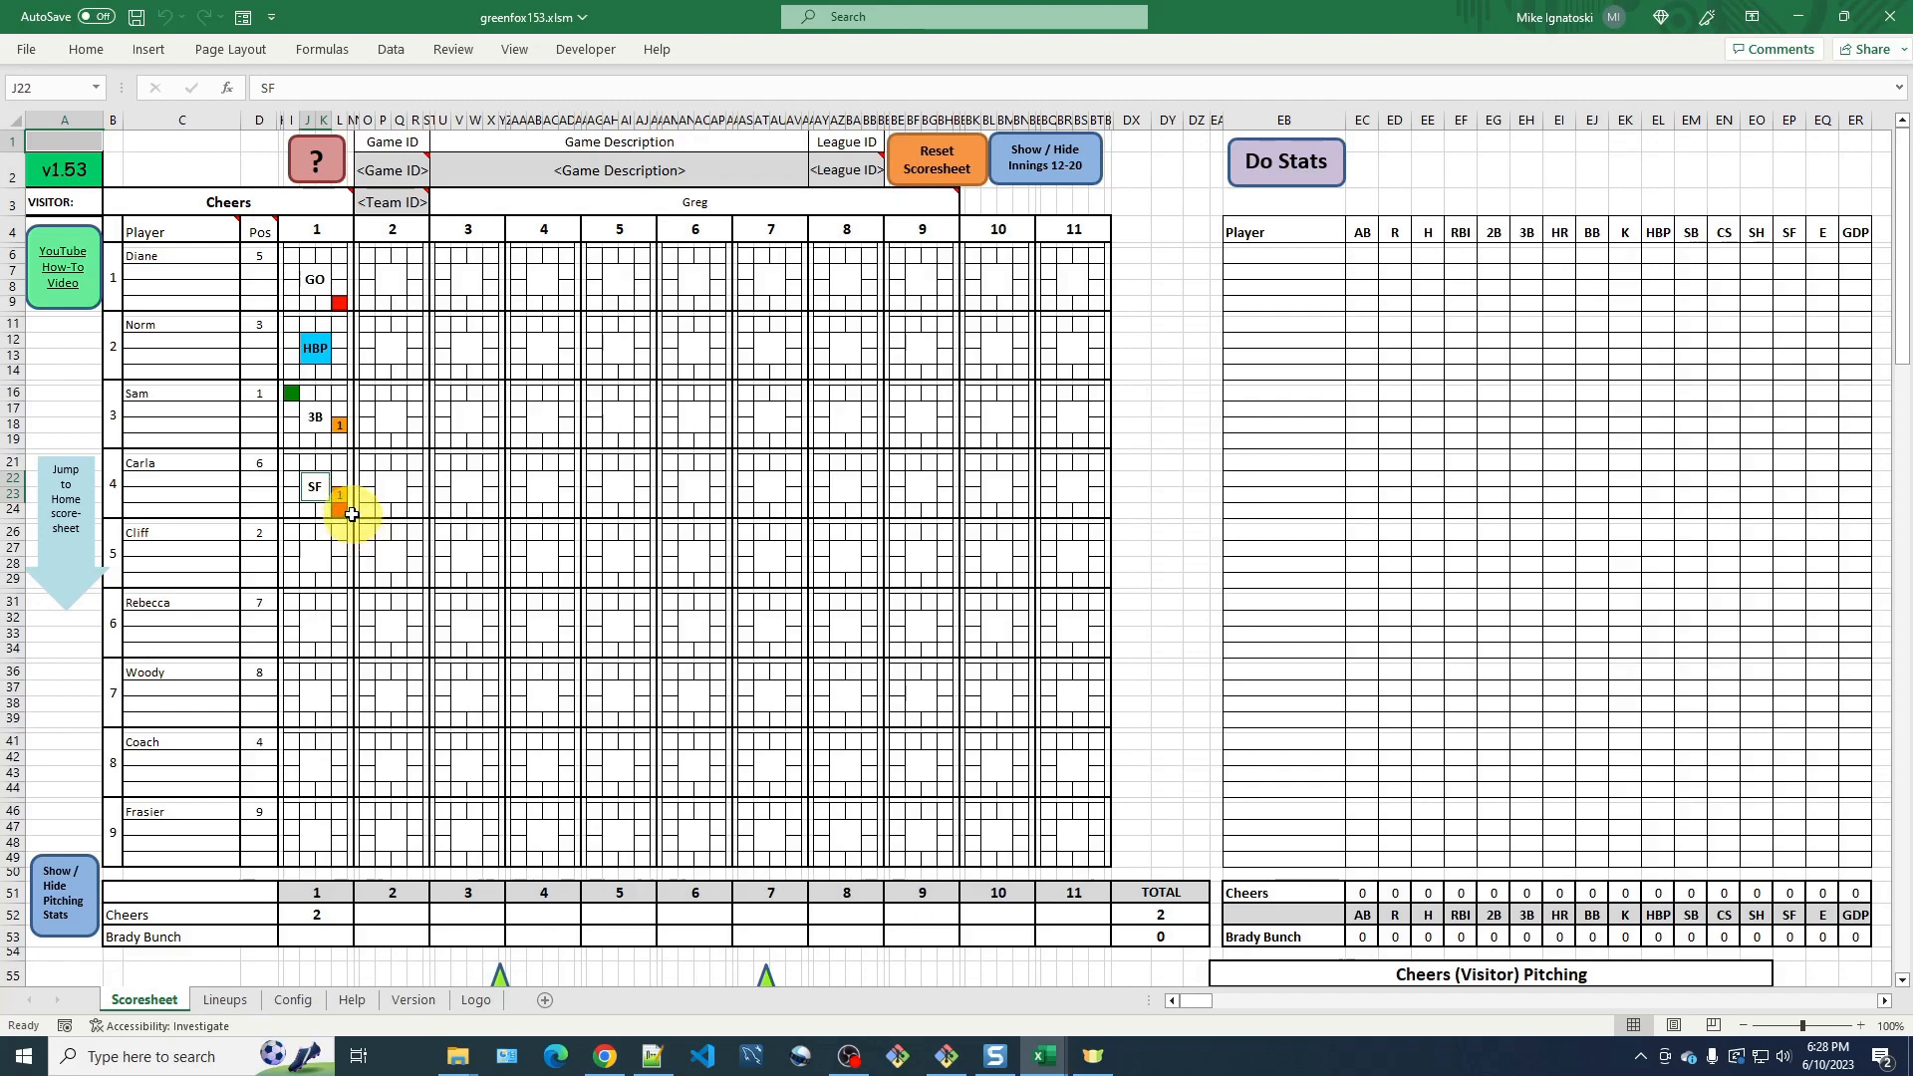
left_click(290, 442)
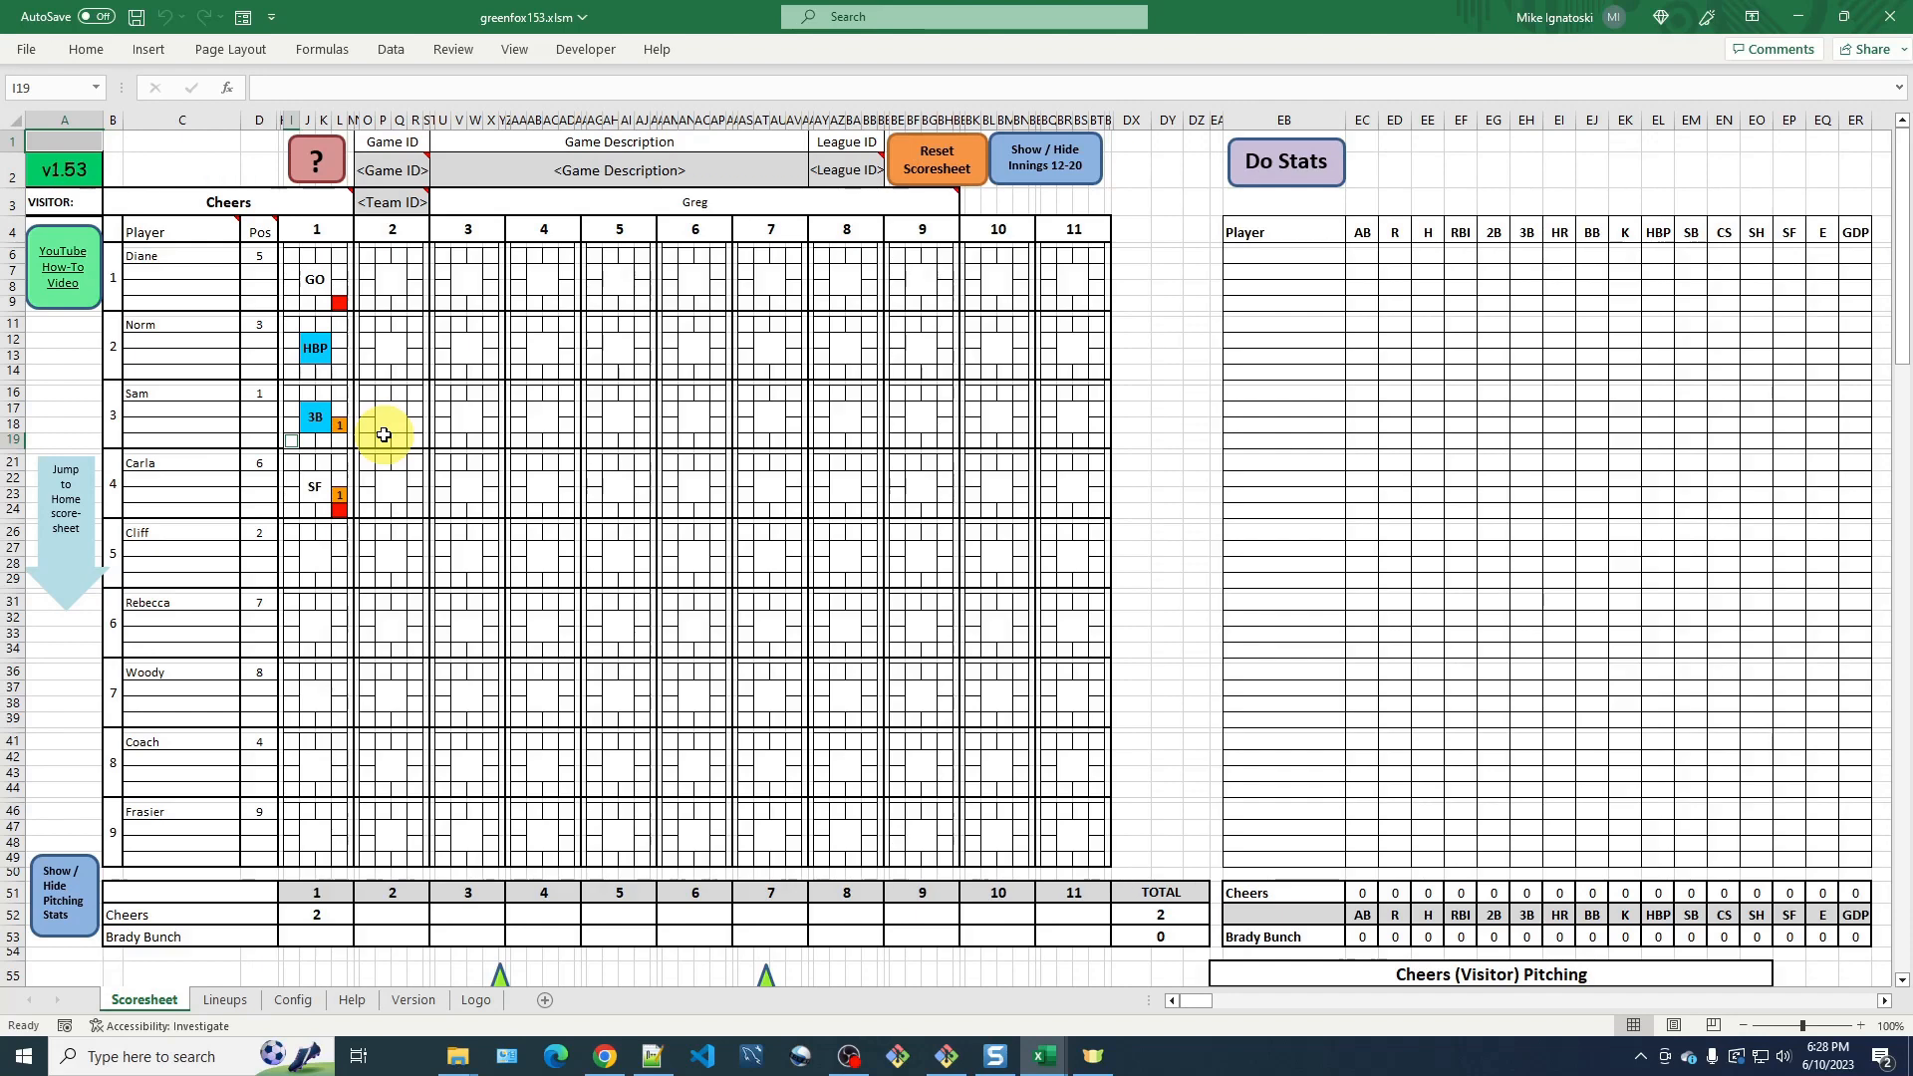
Record a strikeout (K) for Cliff and mark him as the last batter of the inning.
left_click(310, 554)
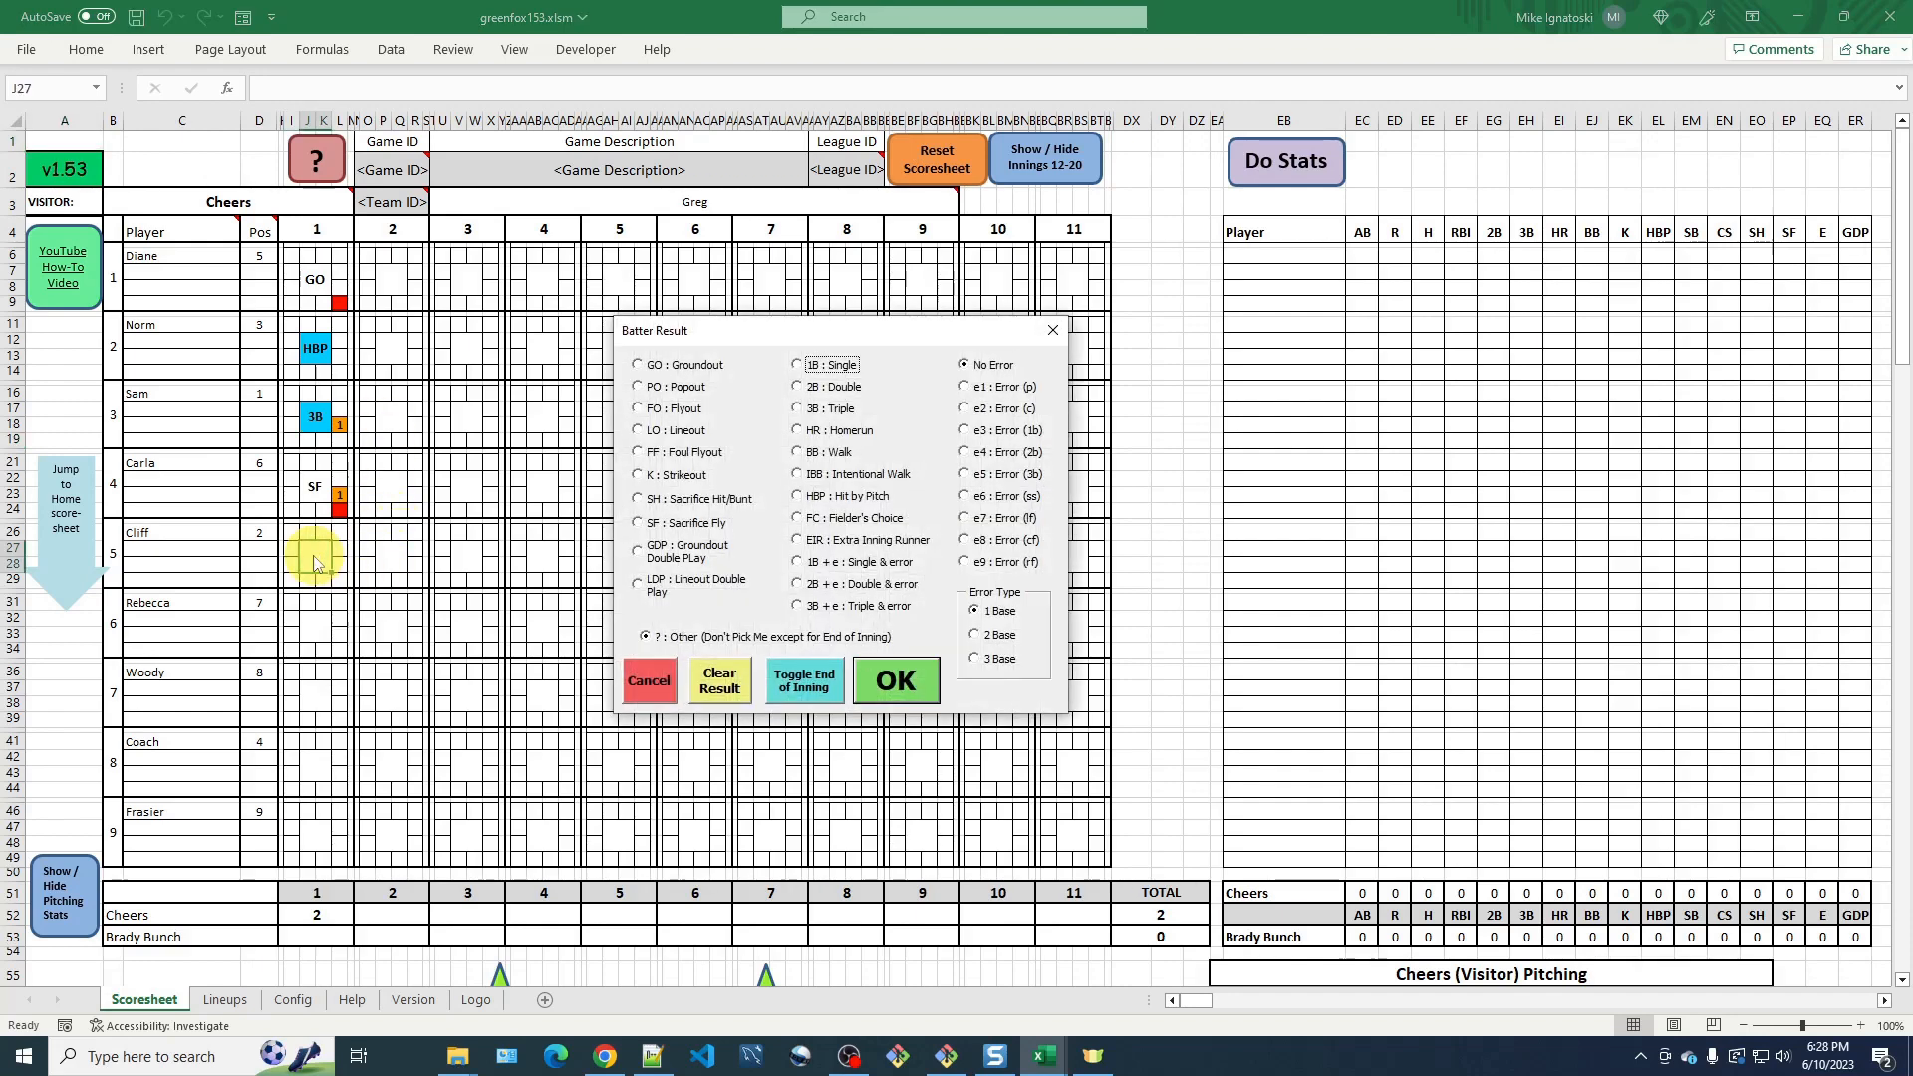
left_click(638, 475)
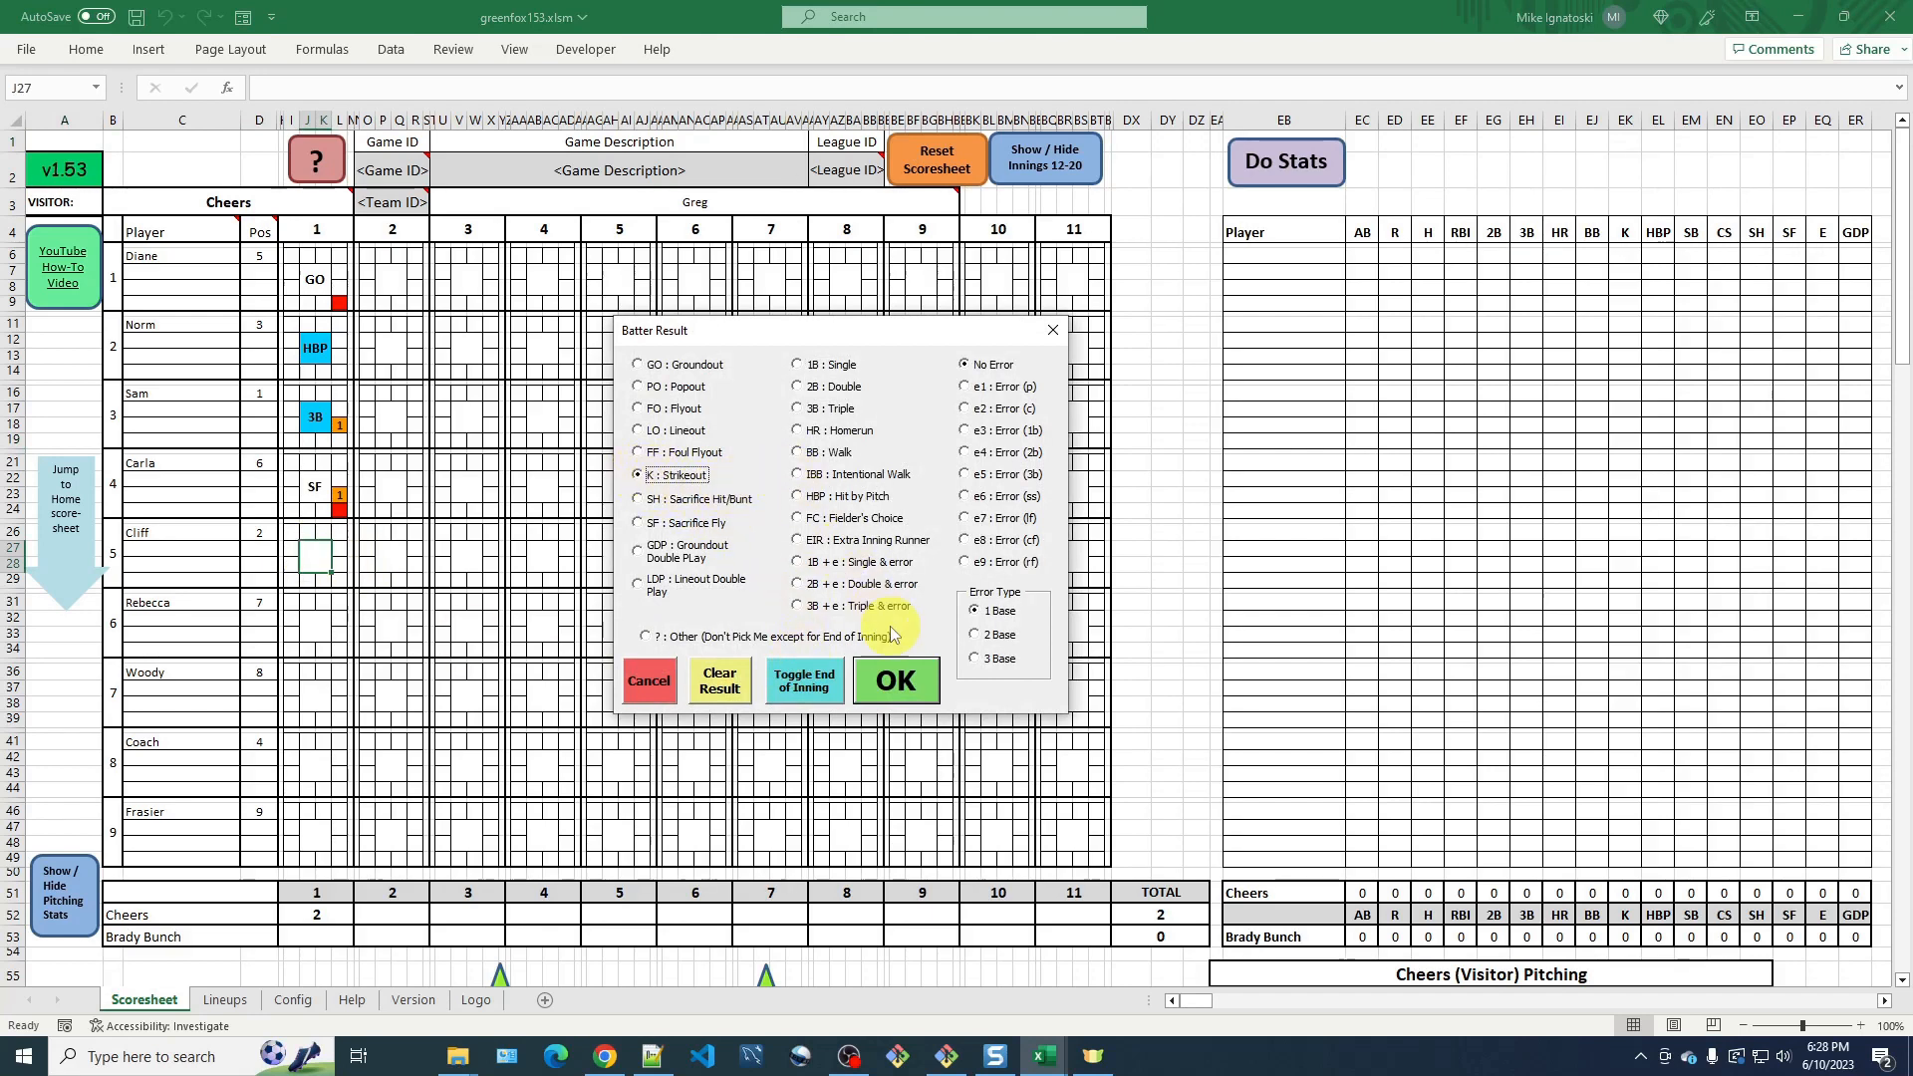
left_click(907, 679)
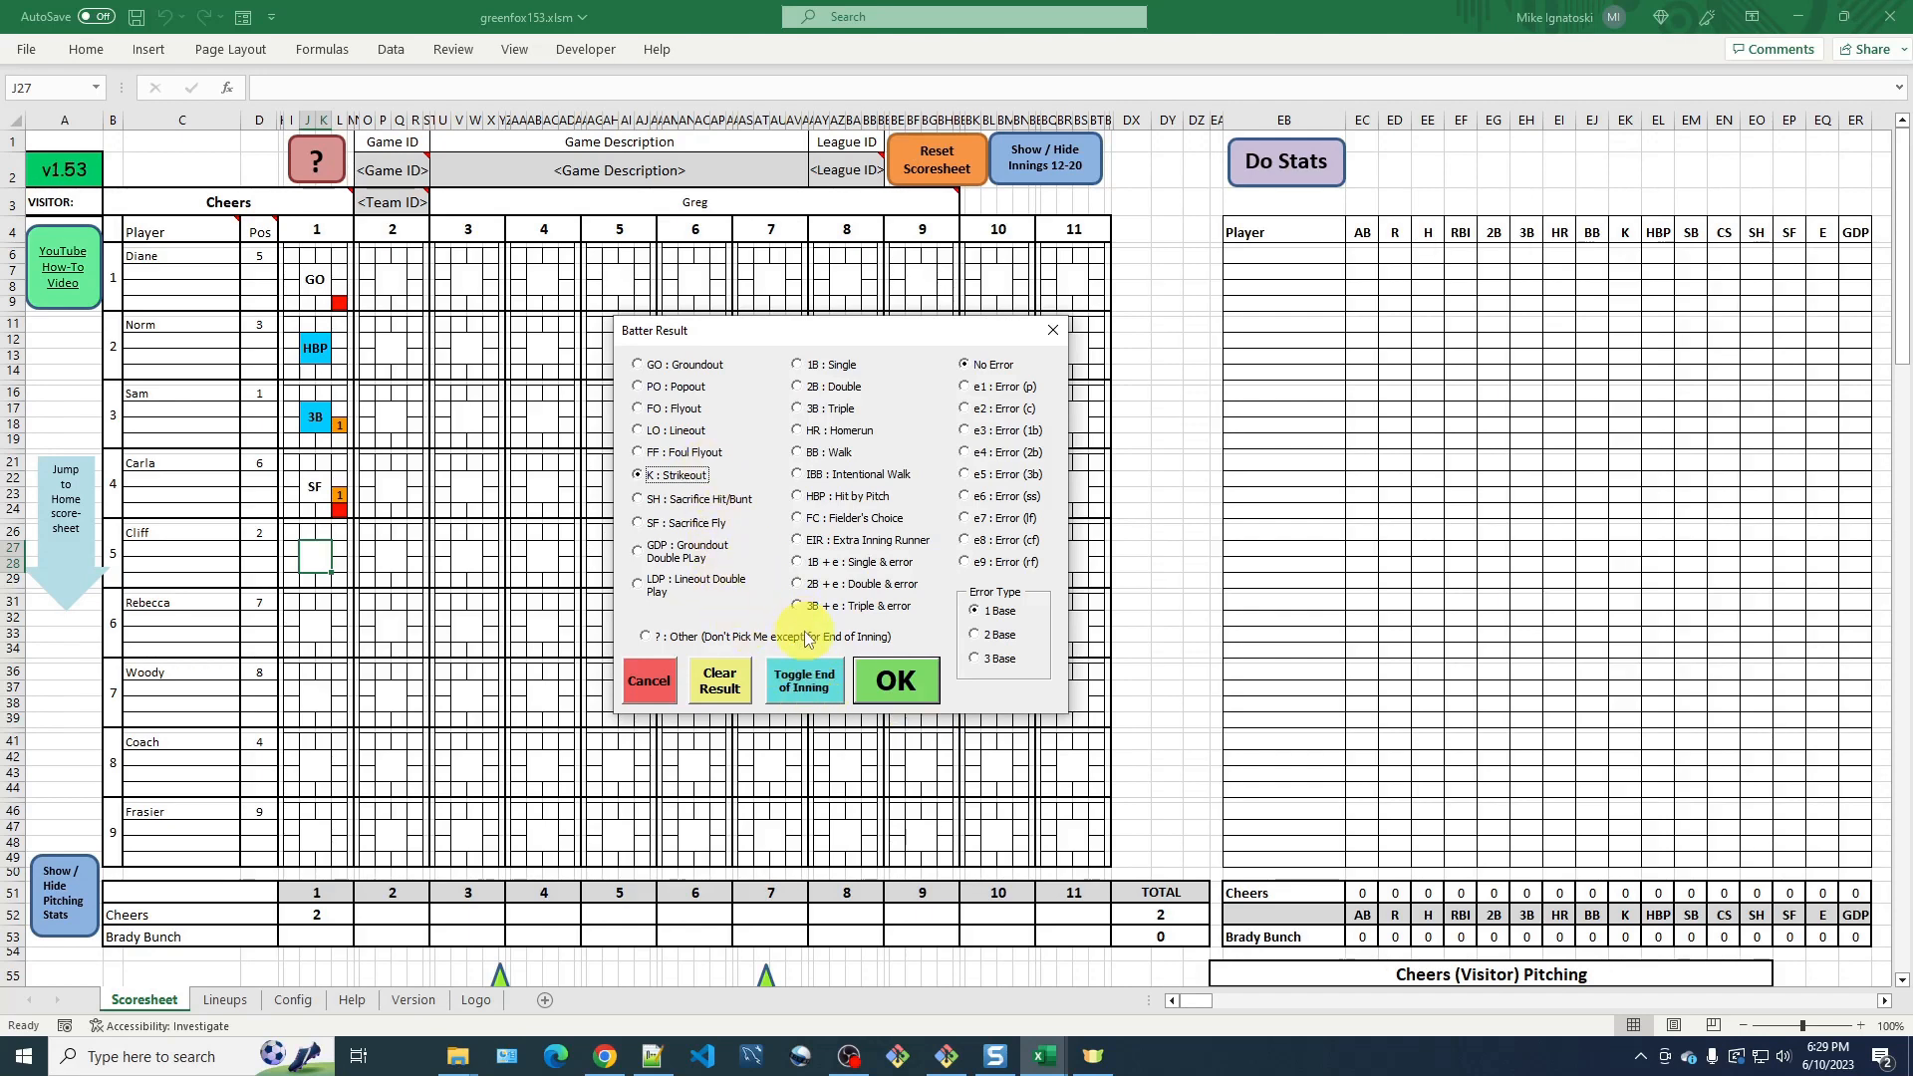
left_click(825, 689)
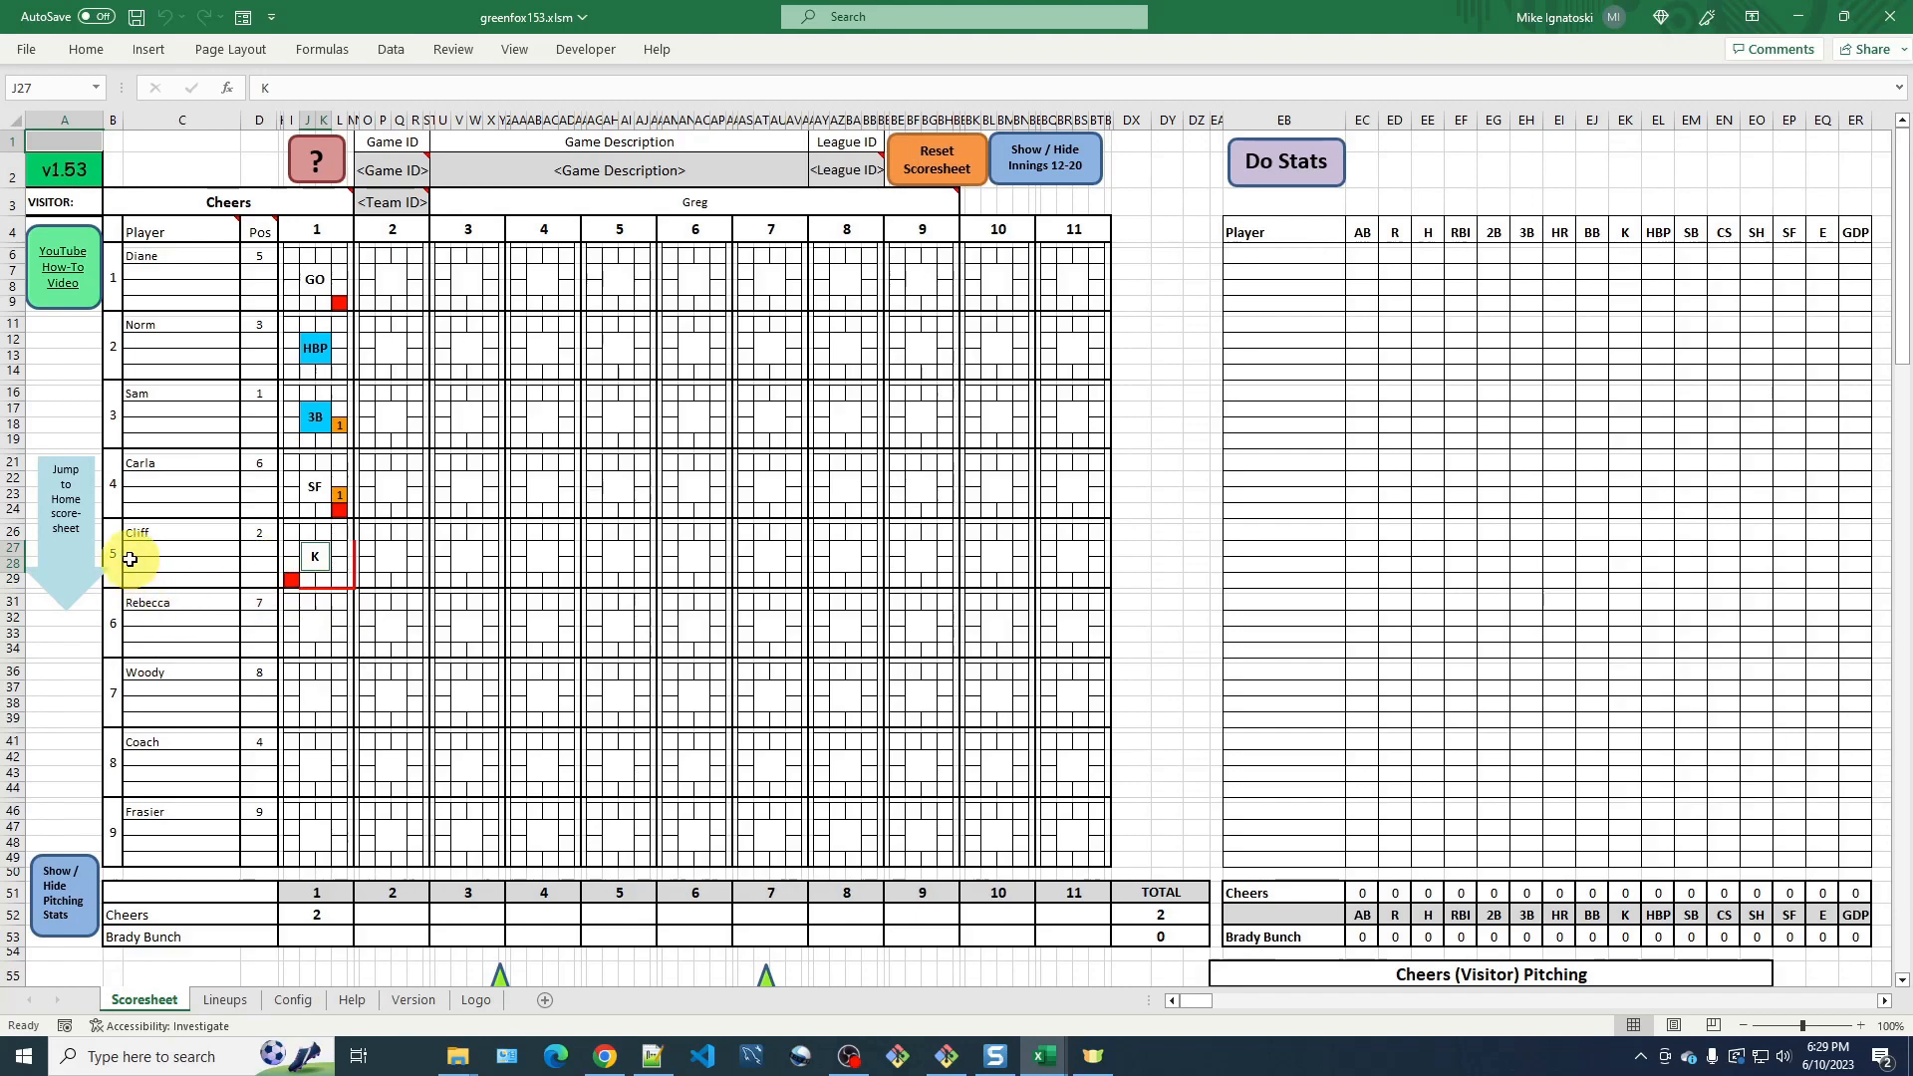
Hide the pitching stats section to bring the home team's scoresheet up.
scroll(206, 734, "down", 4)
scroll(209, 741, "down", 10)
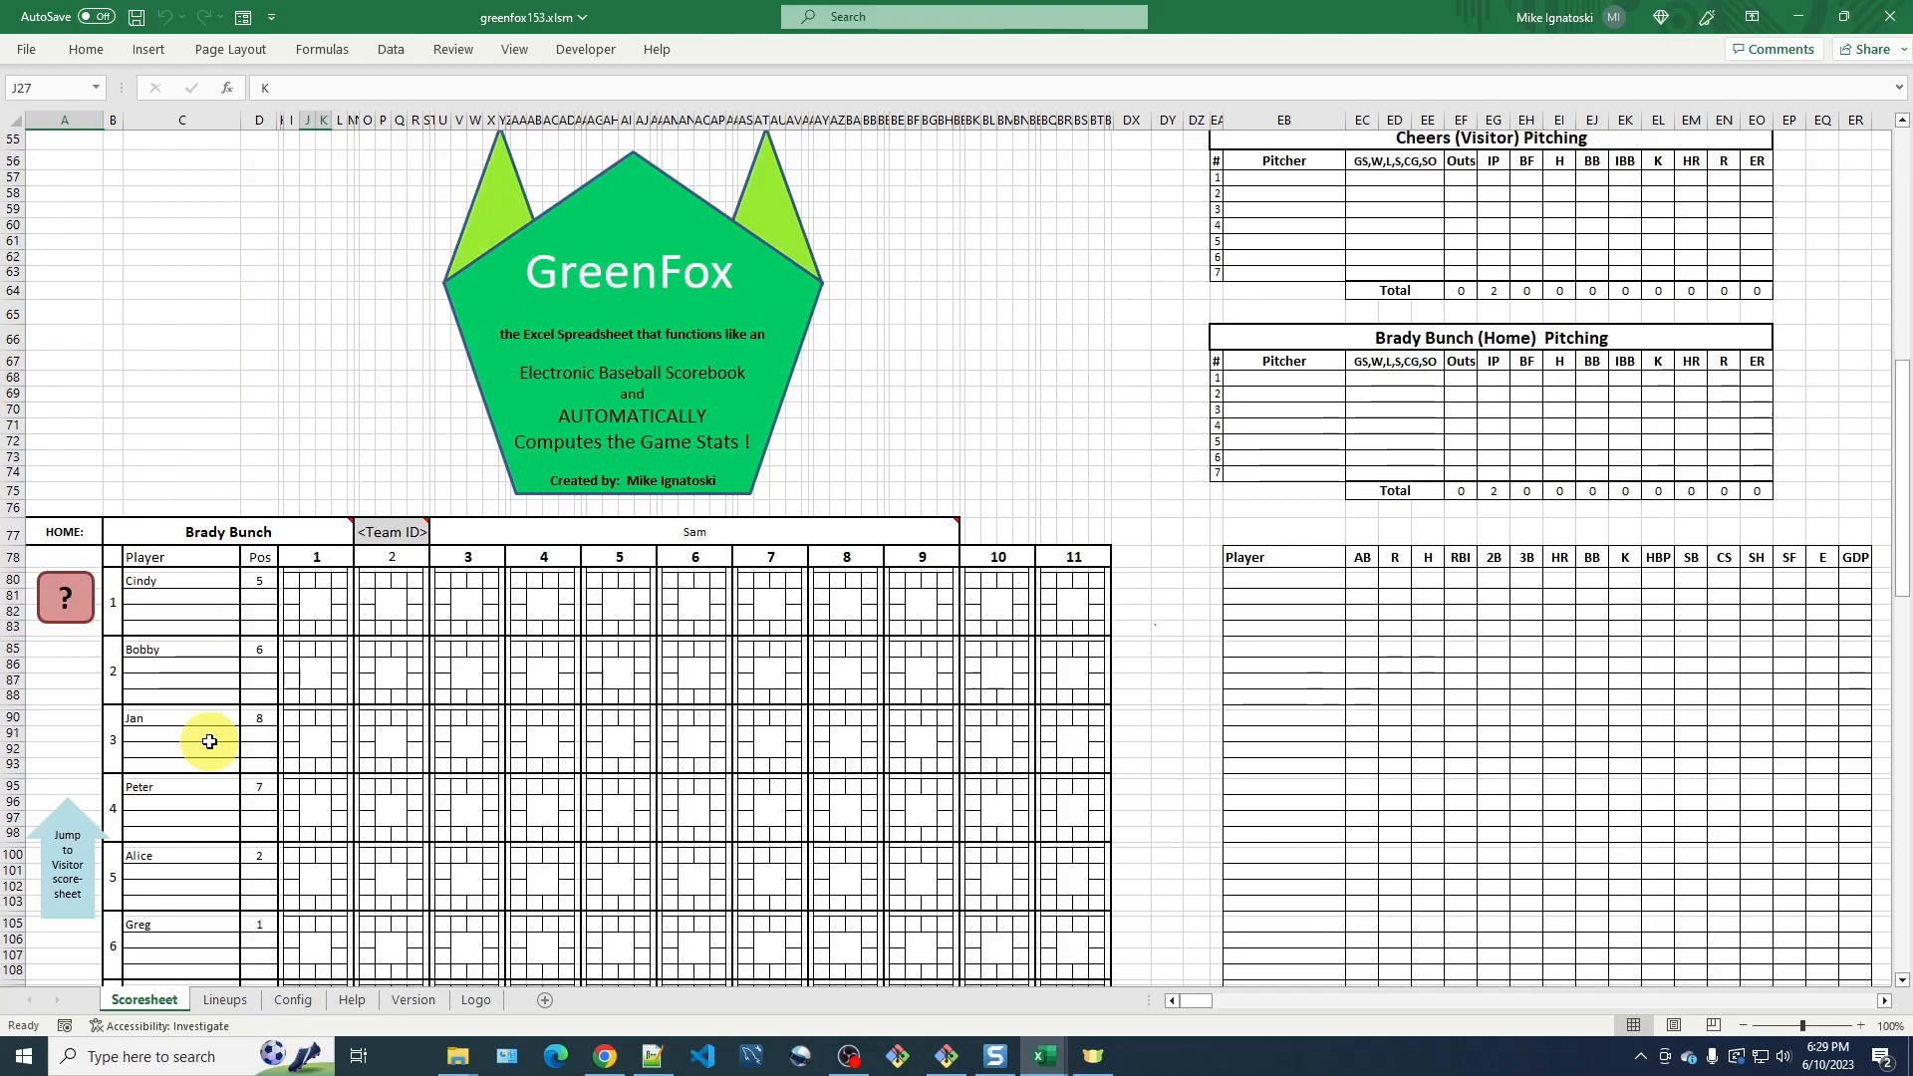
scroll(209, 741, "up", 11)
scroll(210, 742, "up", 3)
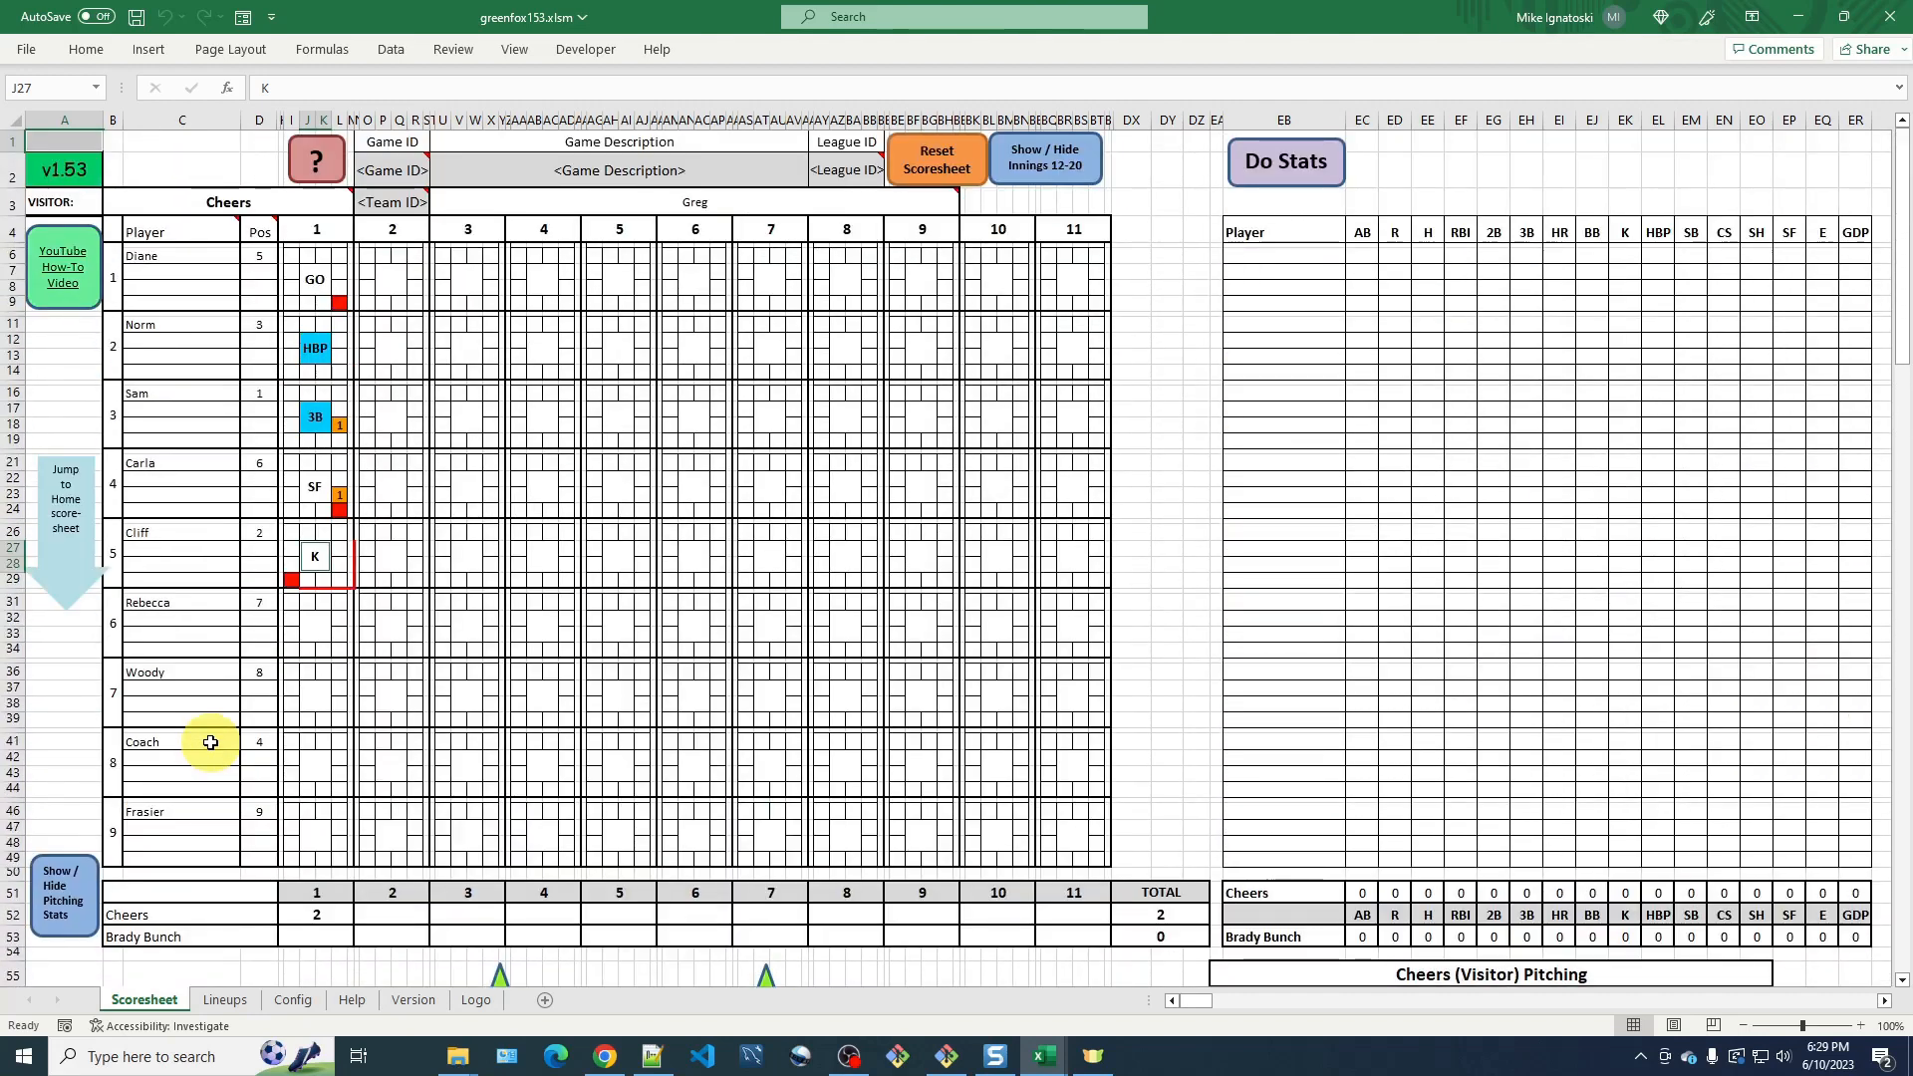
left_click(67, 579)
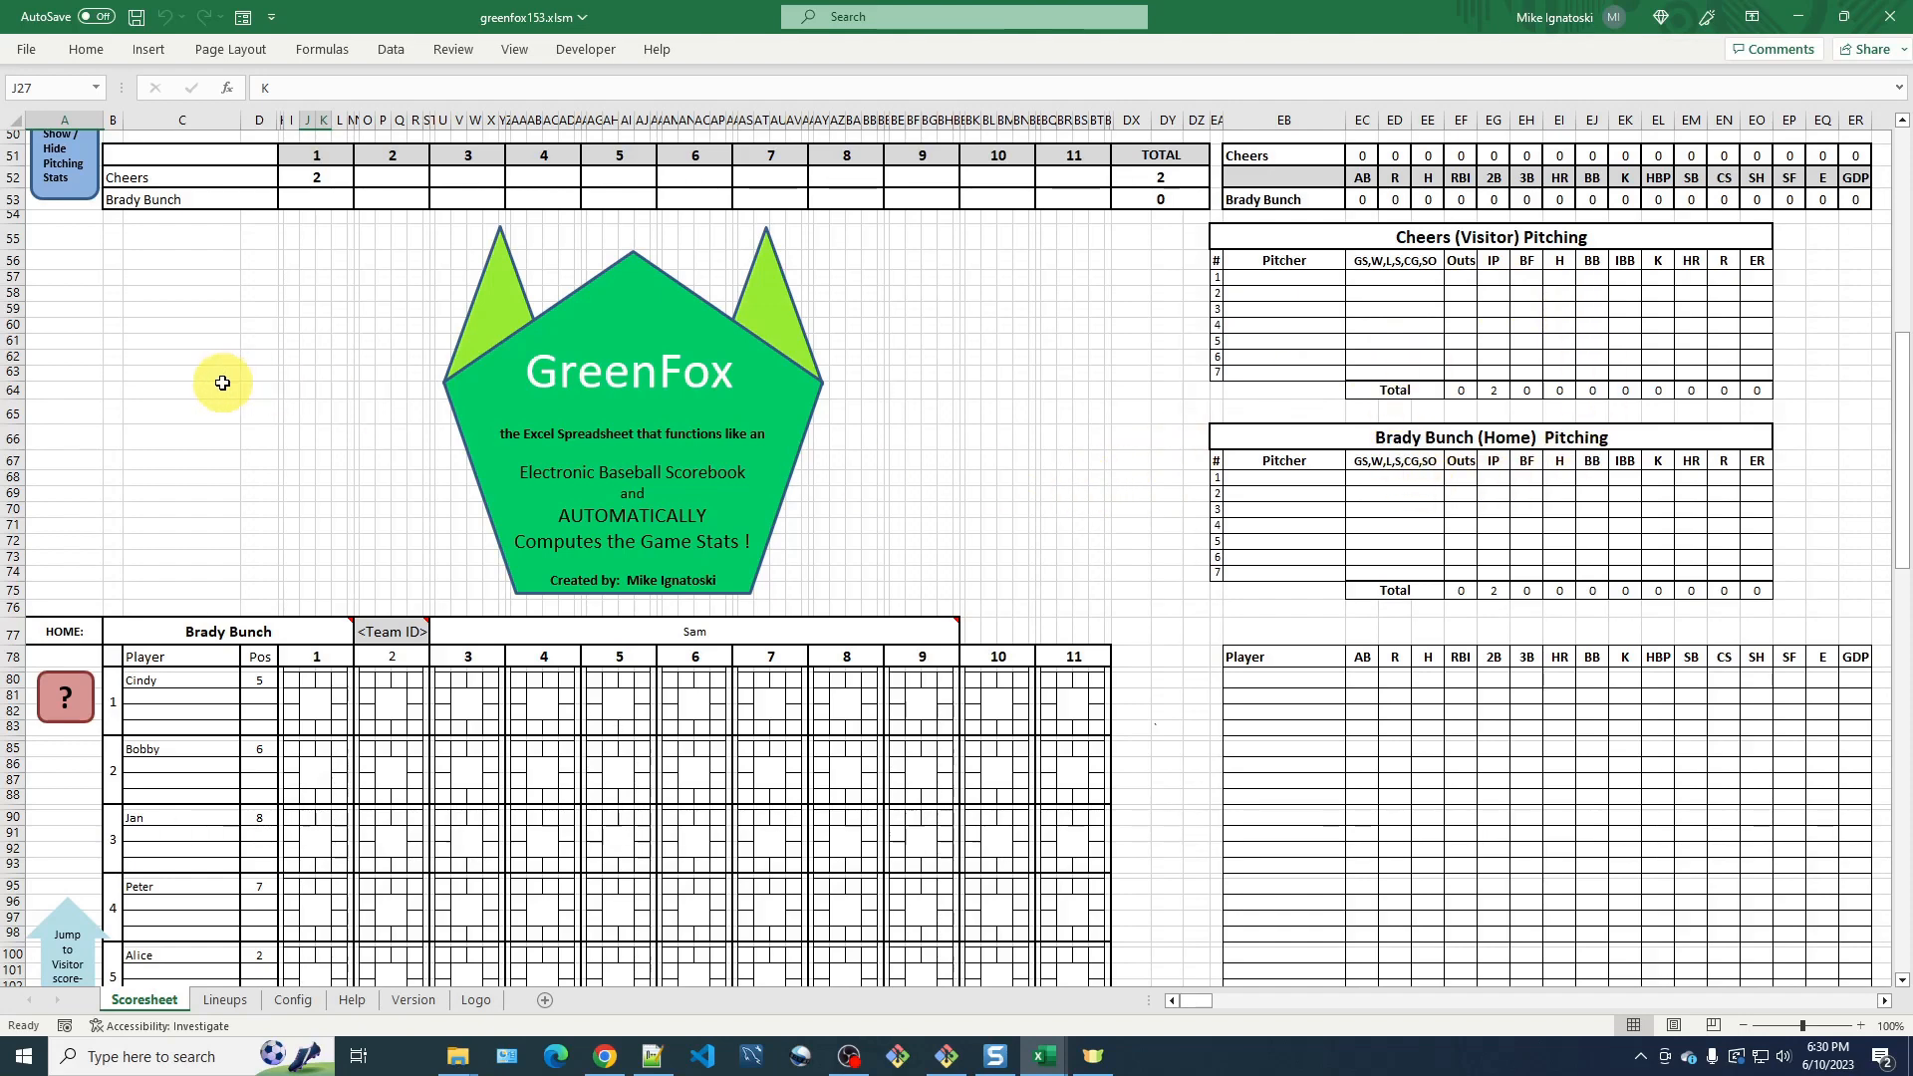
scroll(54, 275, "up", 1)
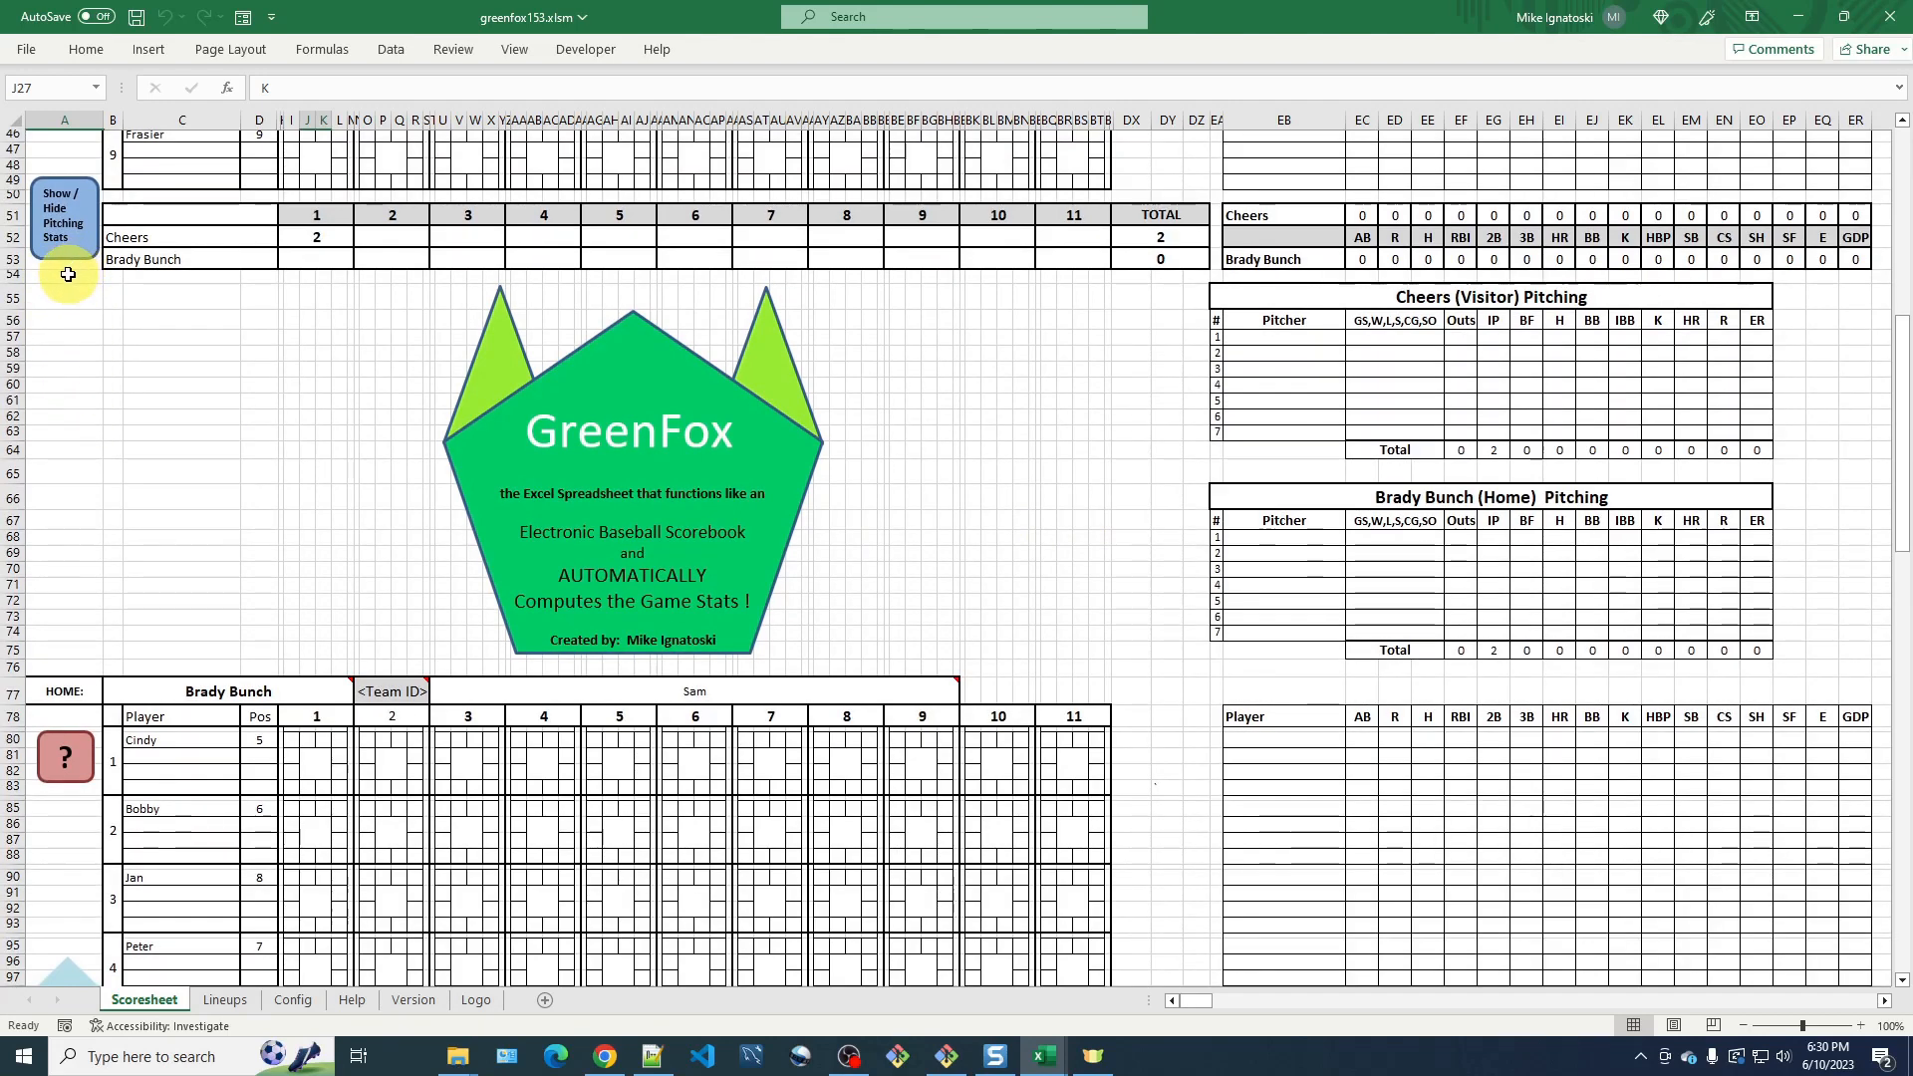
left_click(80, 245)
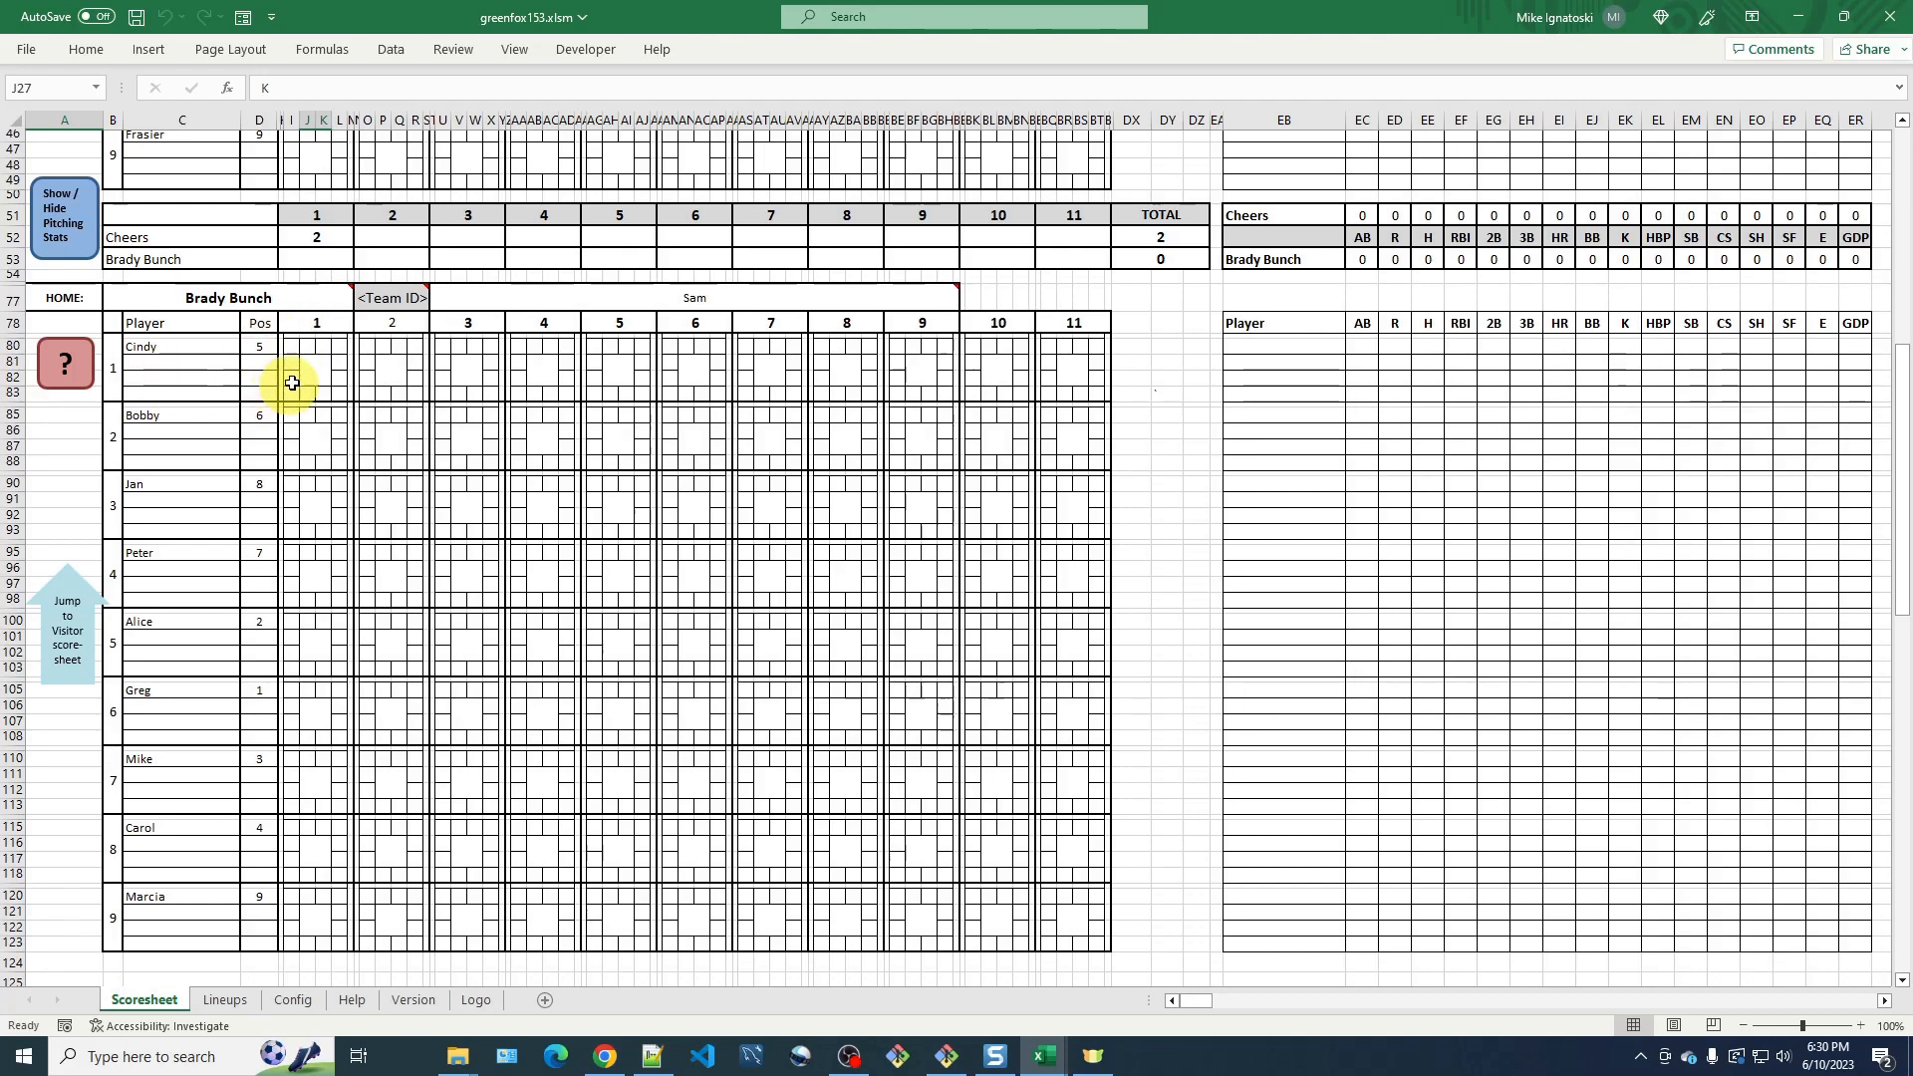
Record a single (1B) as Cindy's result in the home team's inning 1.
left_click(319, 367)
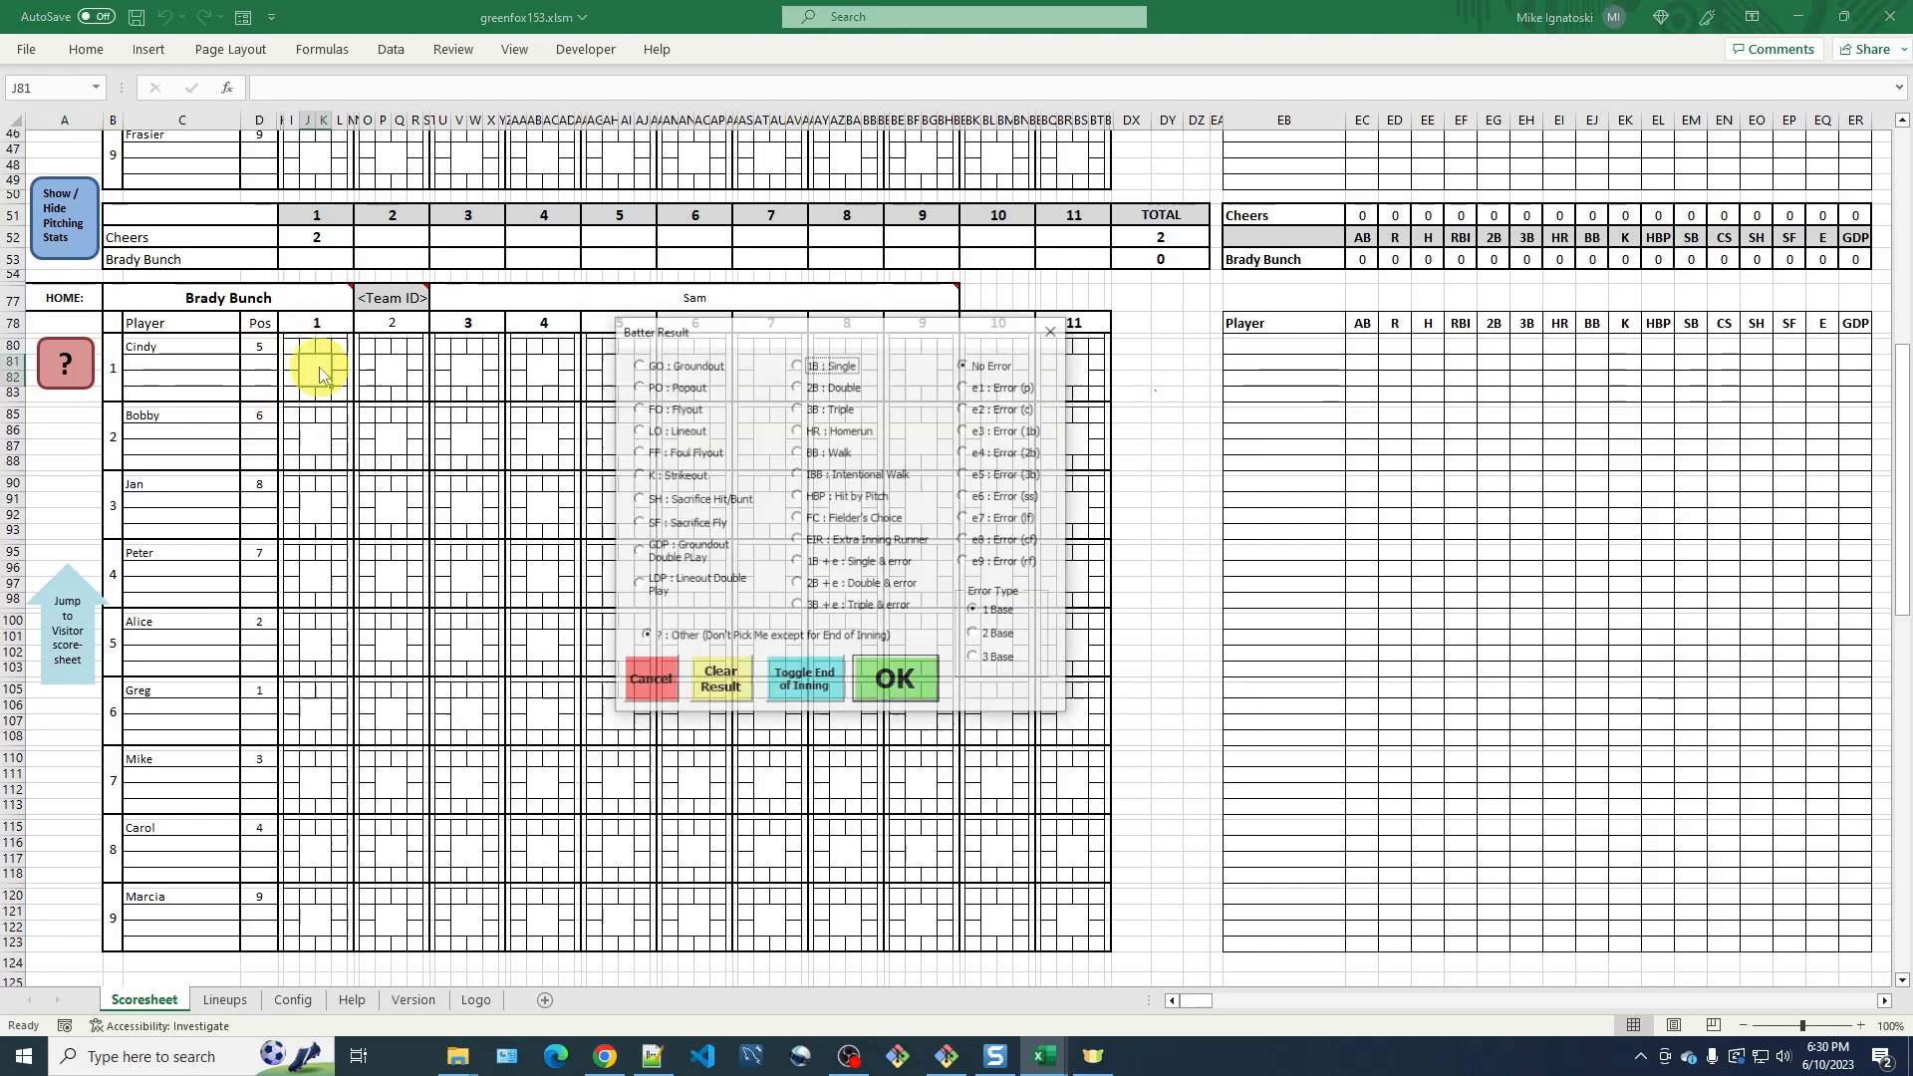
left_click(826, 365)
left_click(893, 686)
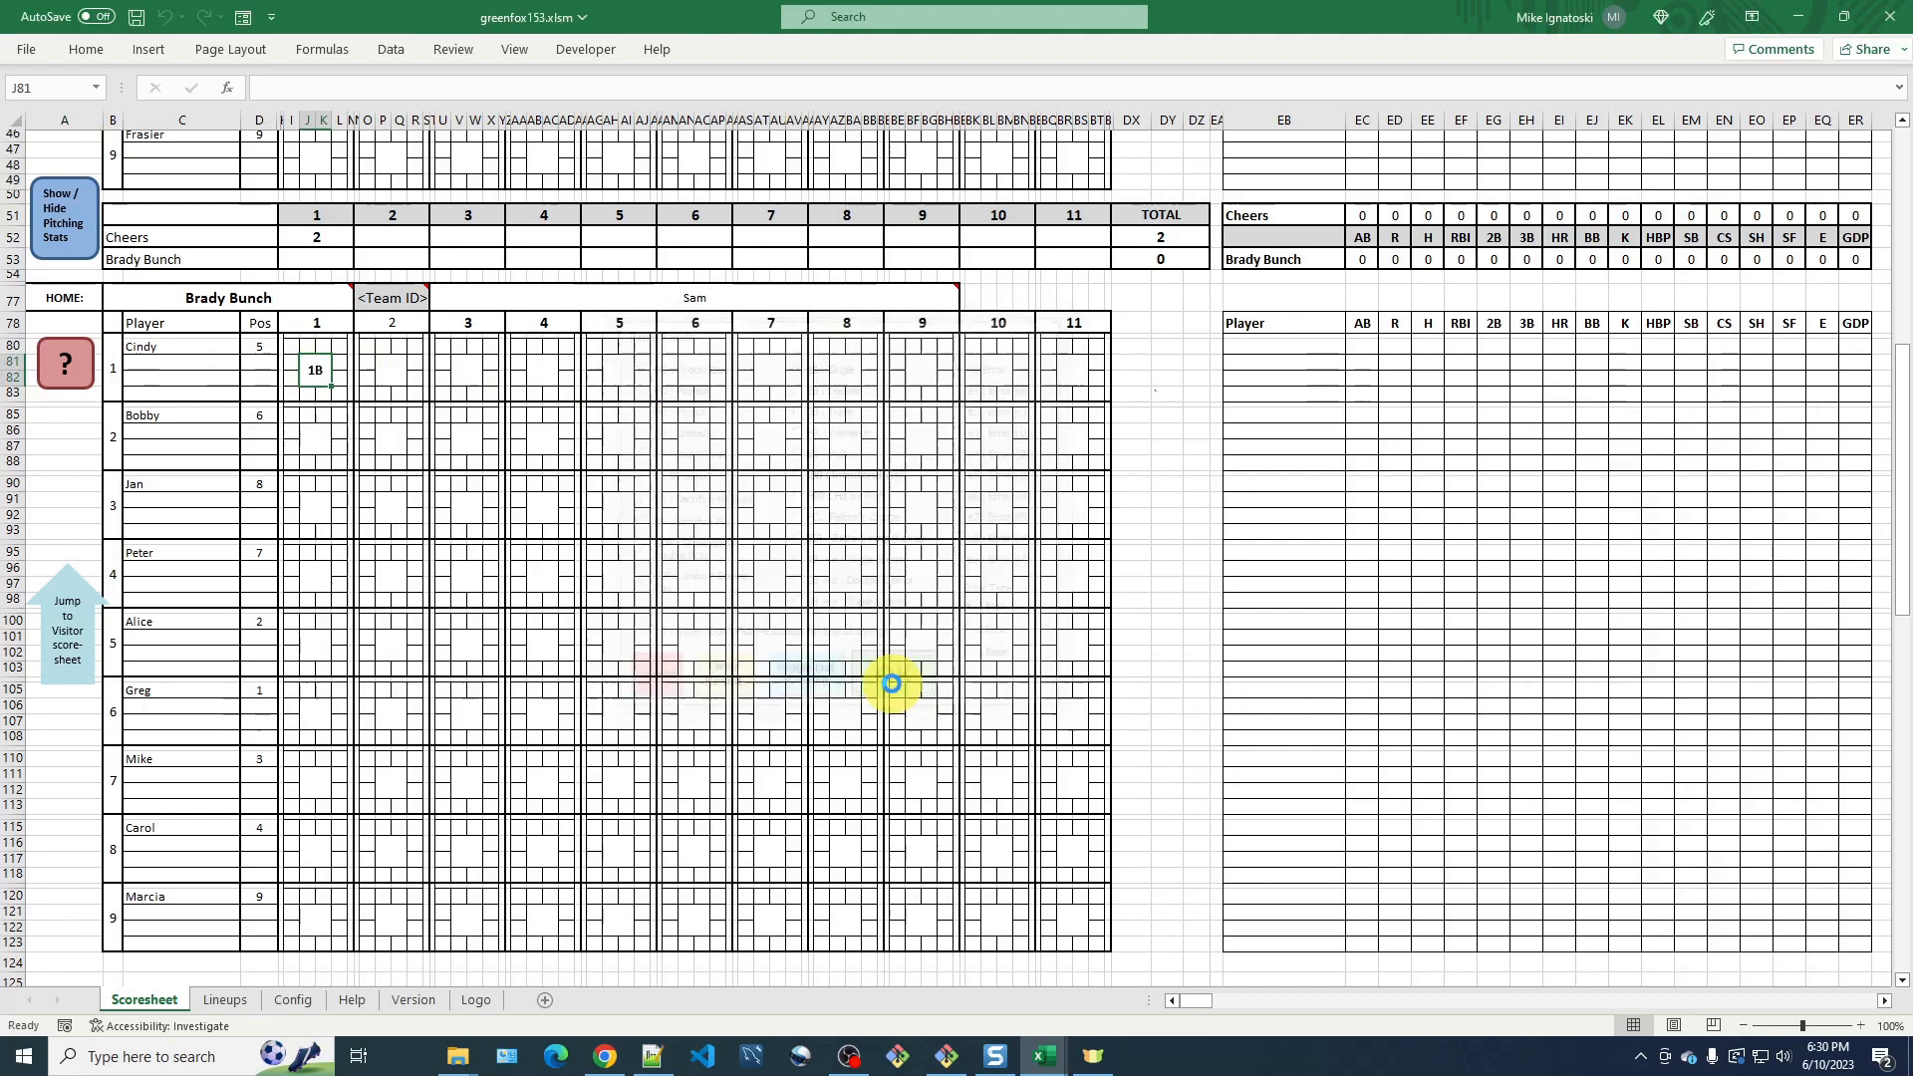
Record a walk (BB) as Bobby's result in the home team's inning 1.
left_click(317, 443)
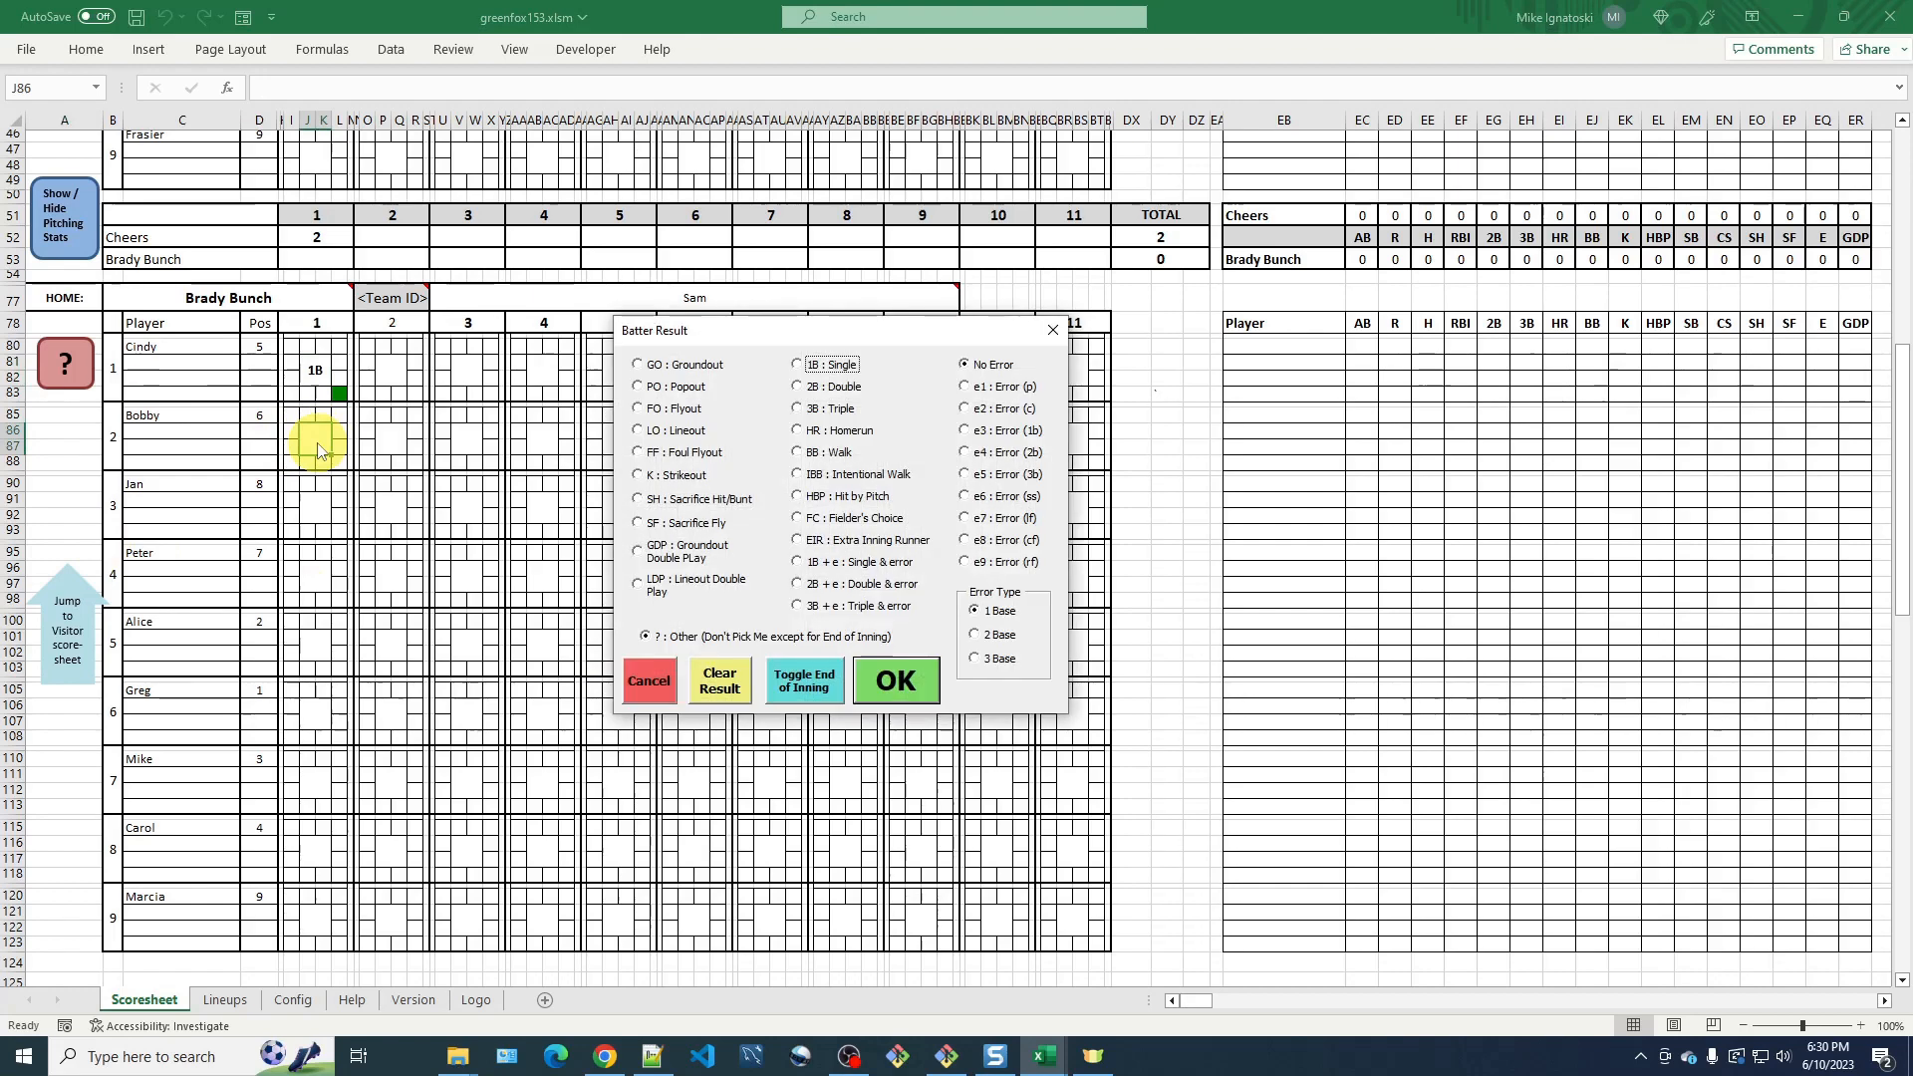
left_click(825, 452)
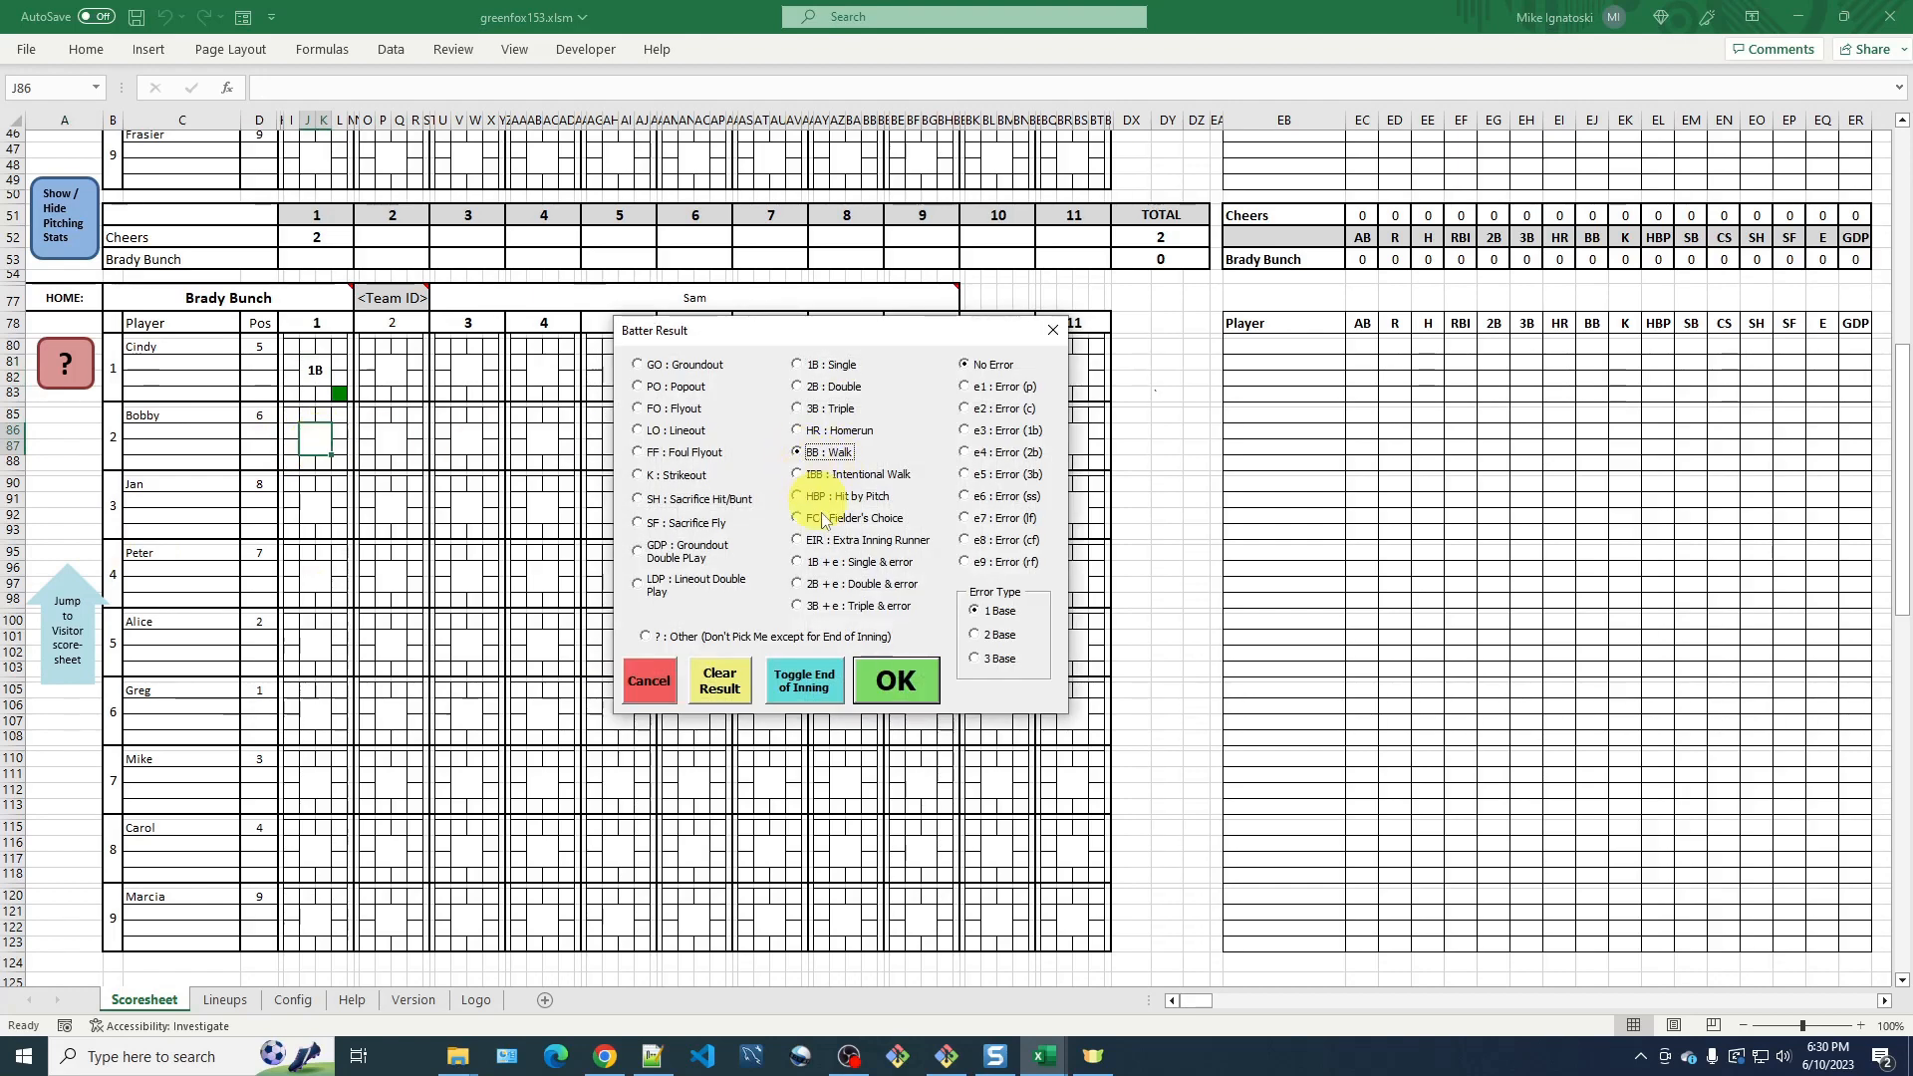
left_click(901, 685)
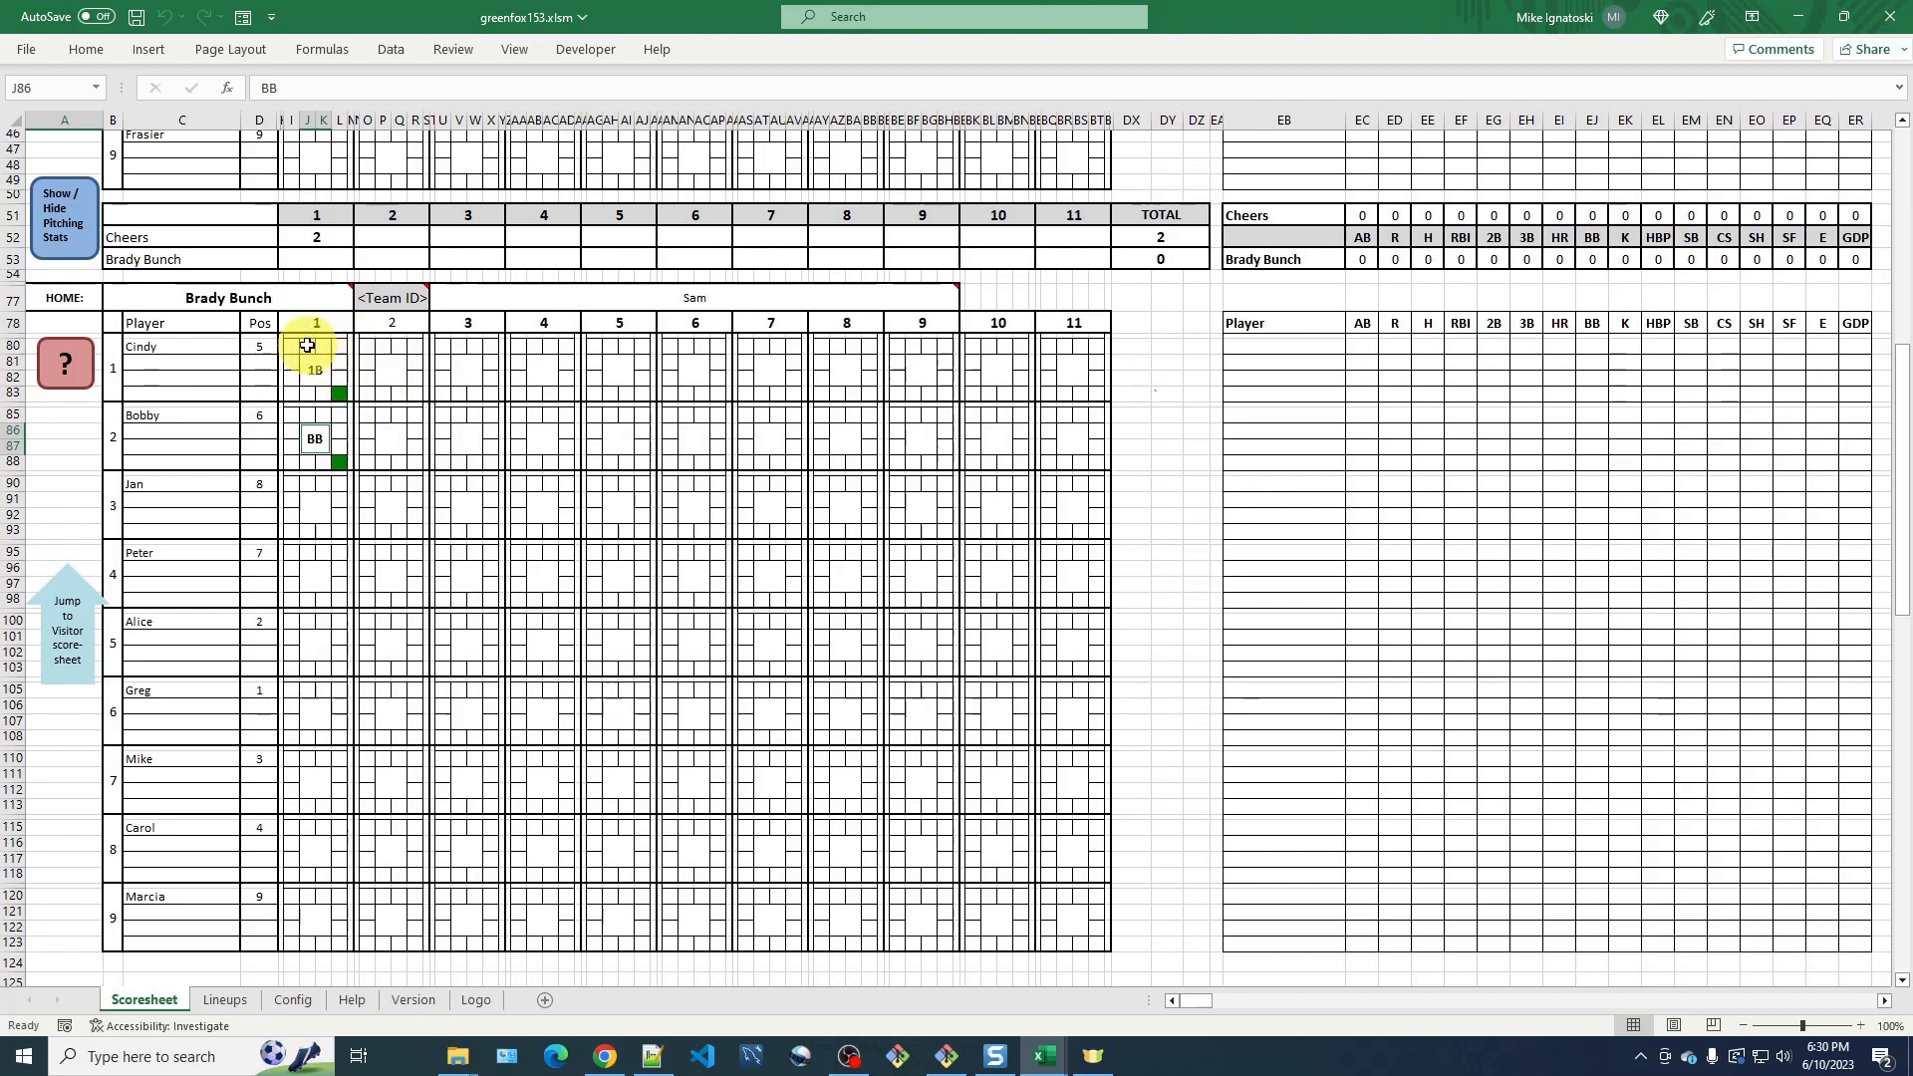
Advance Cindy's runner marker to second base in inning 1.
left_click(339, 347)
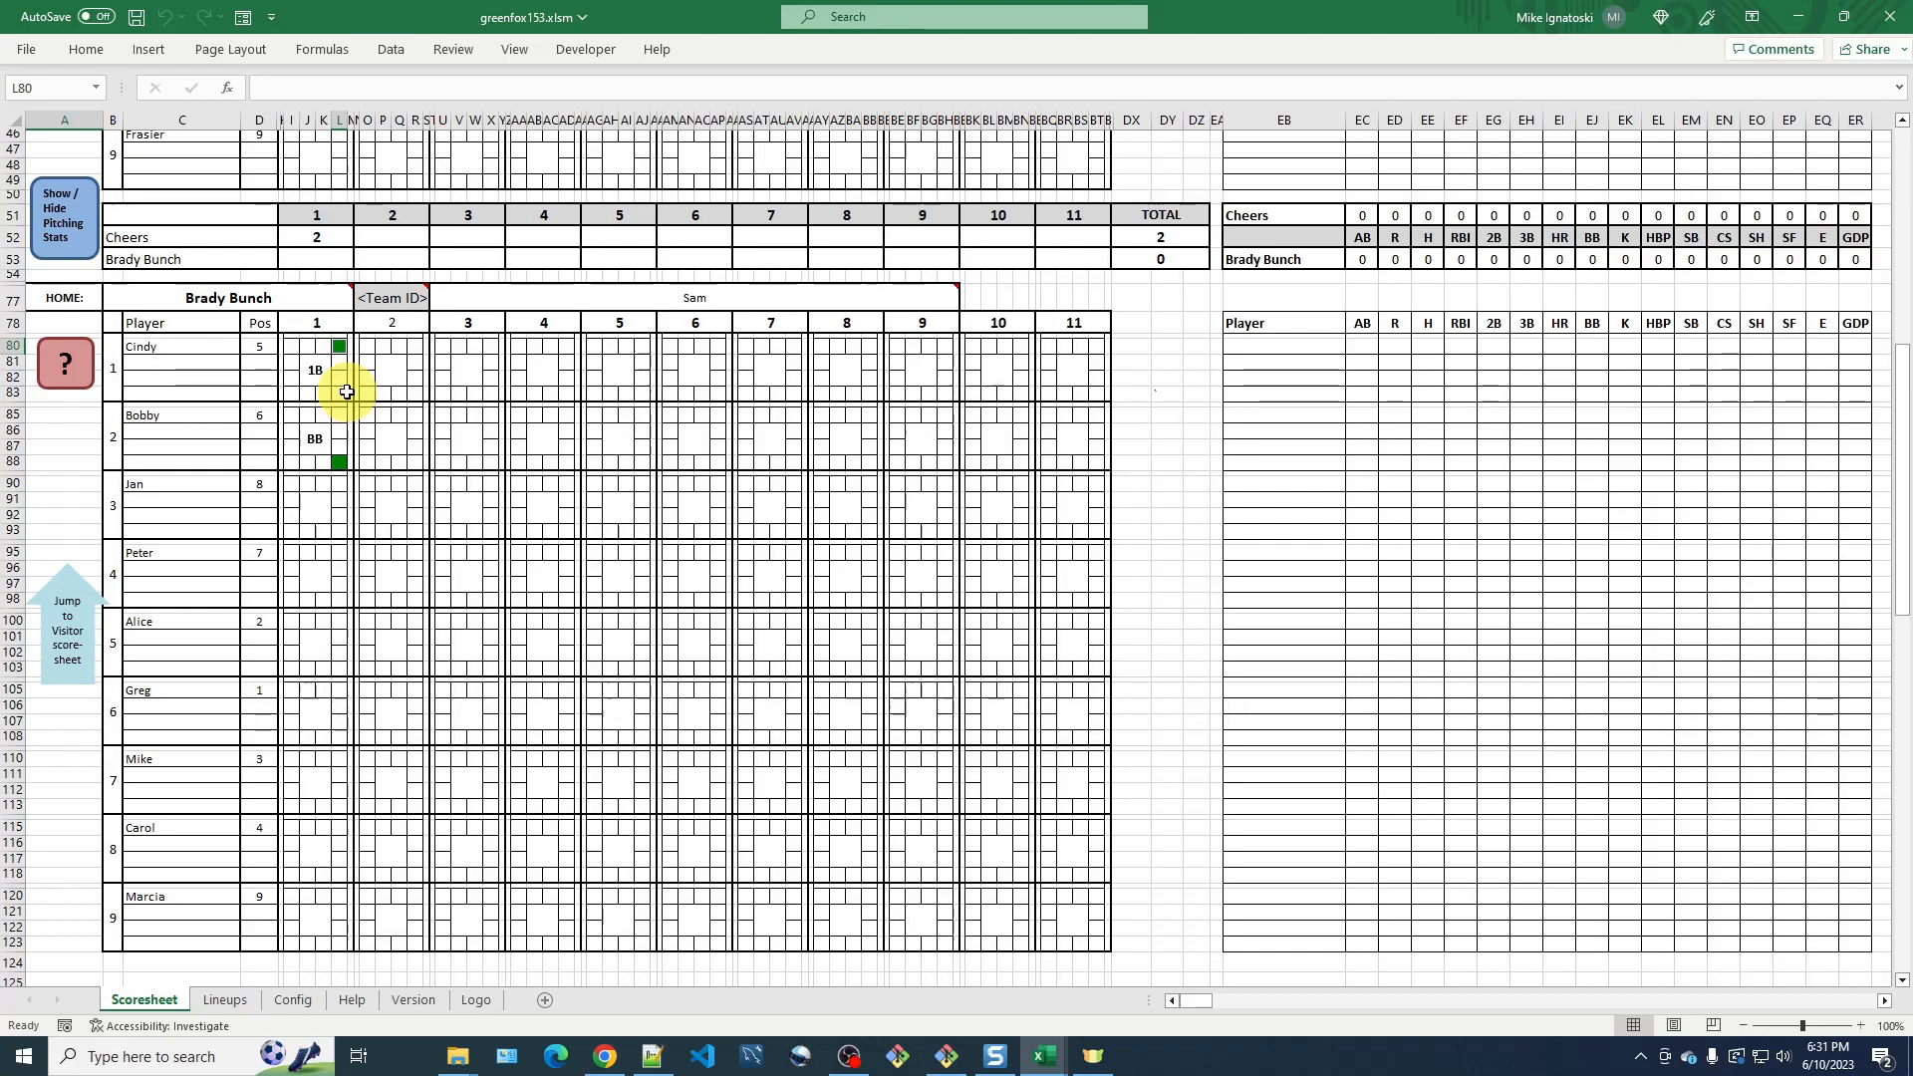
left_click(339, 347)
left_click(342, 349)
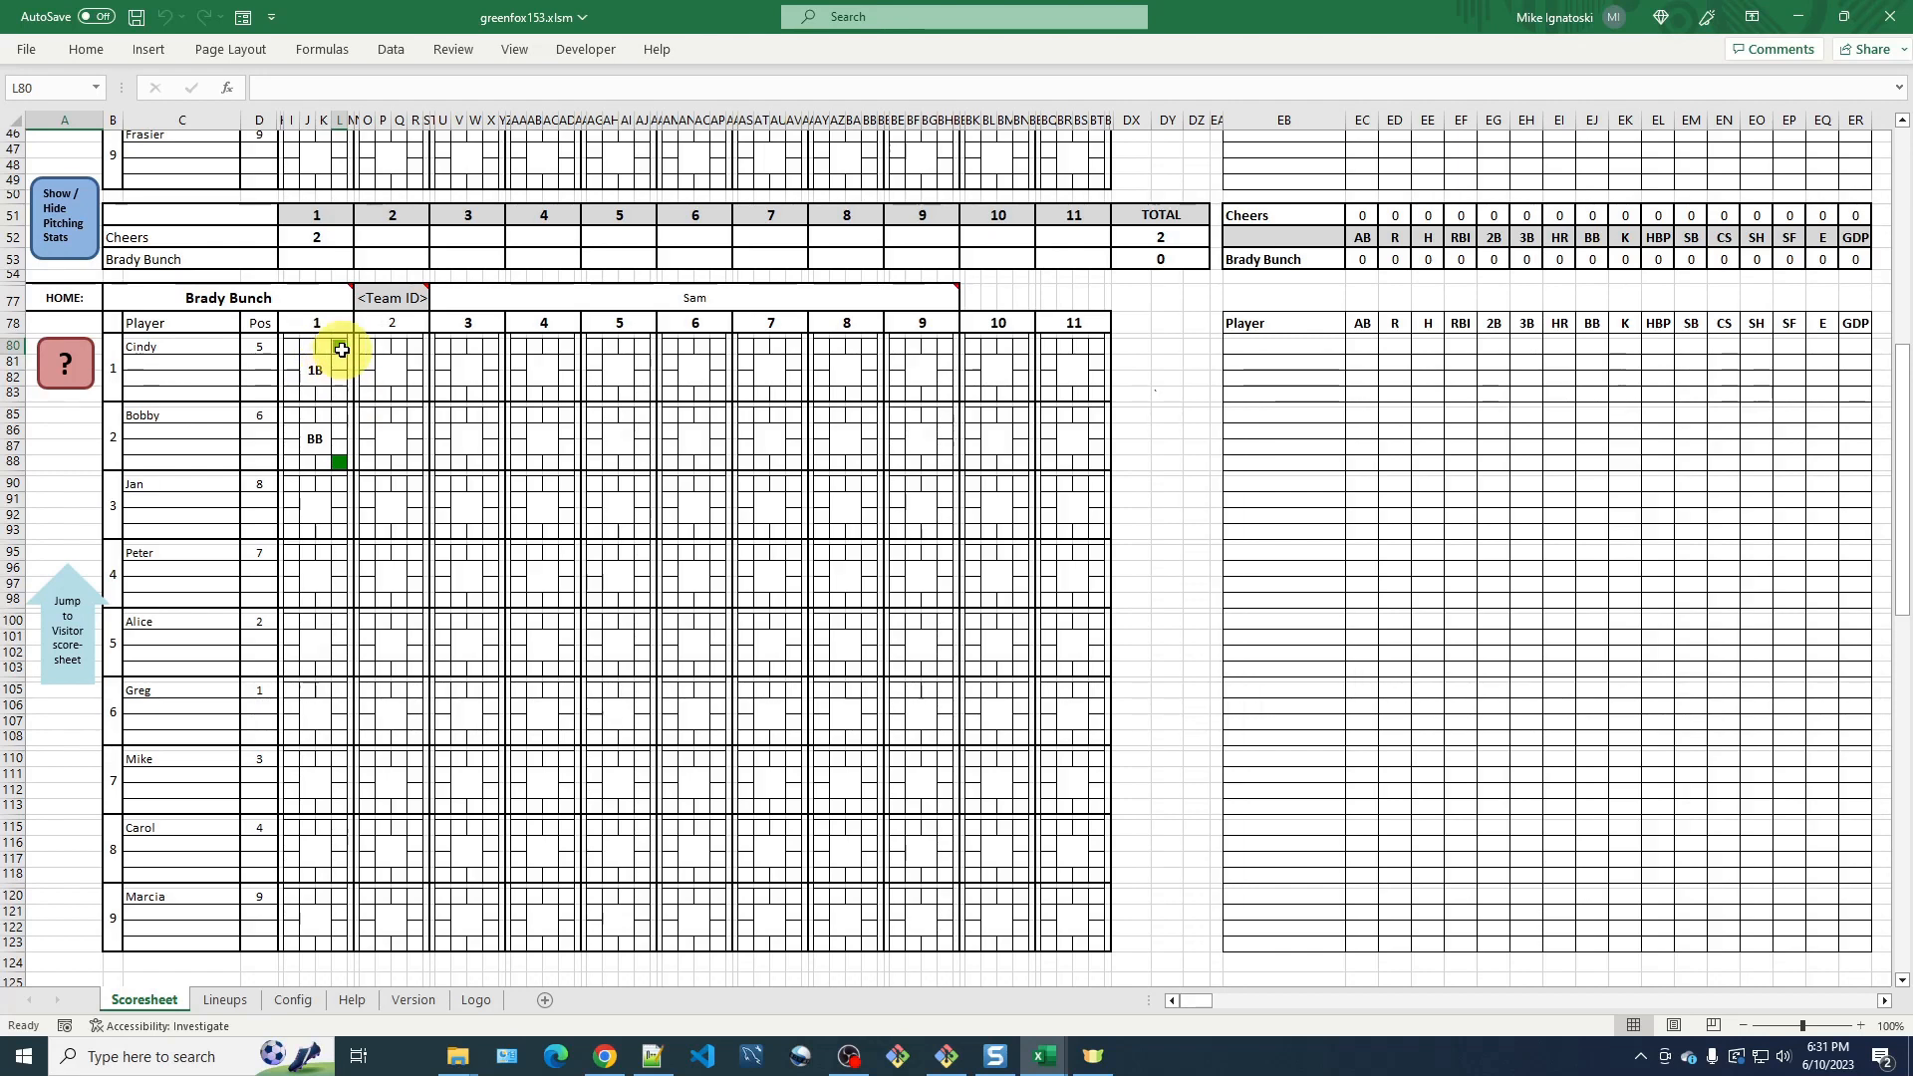
Record a sacrifice hit (SH) for Jan, then advance Cindy to third base and Bobby to second base.
left_click(317, 513)
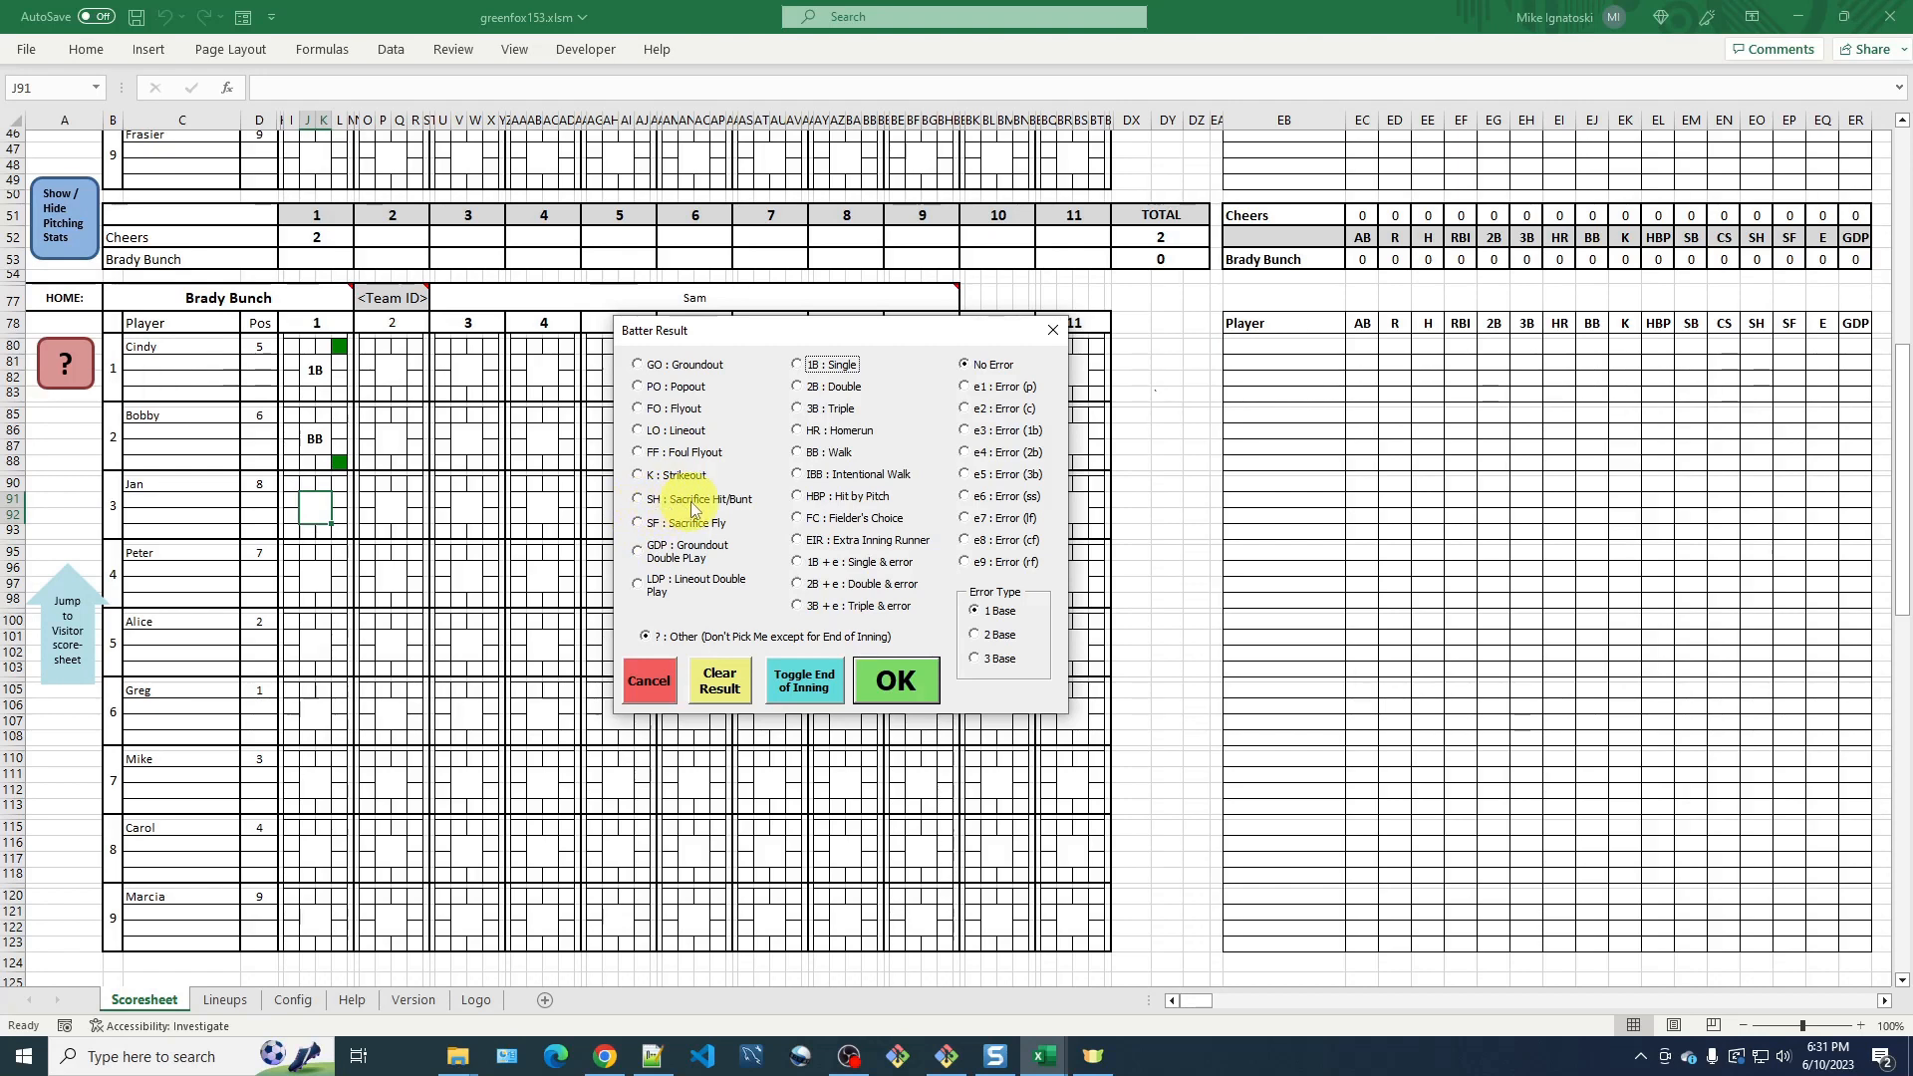
left_click(639, 500)
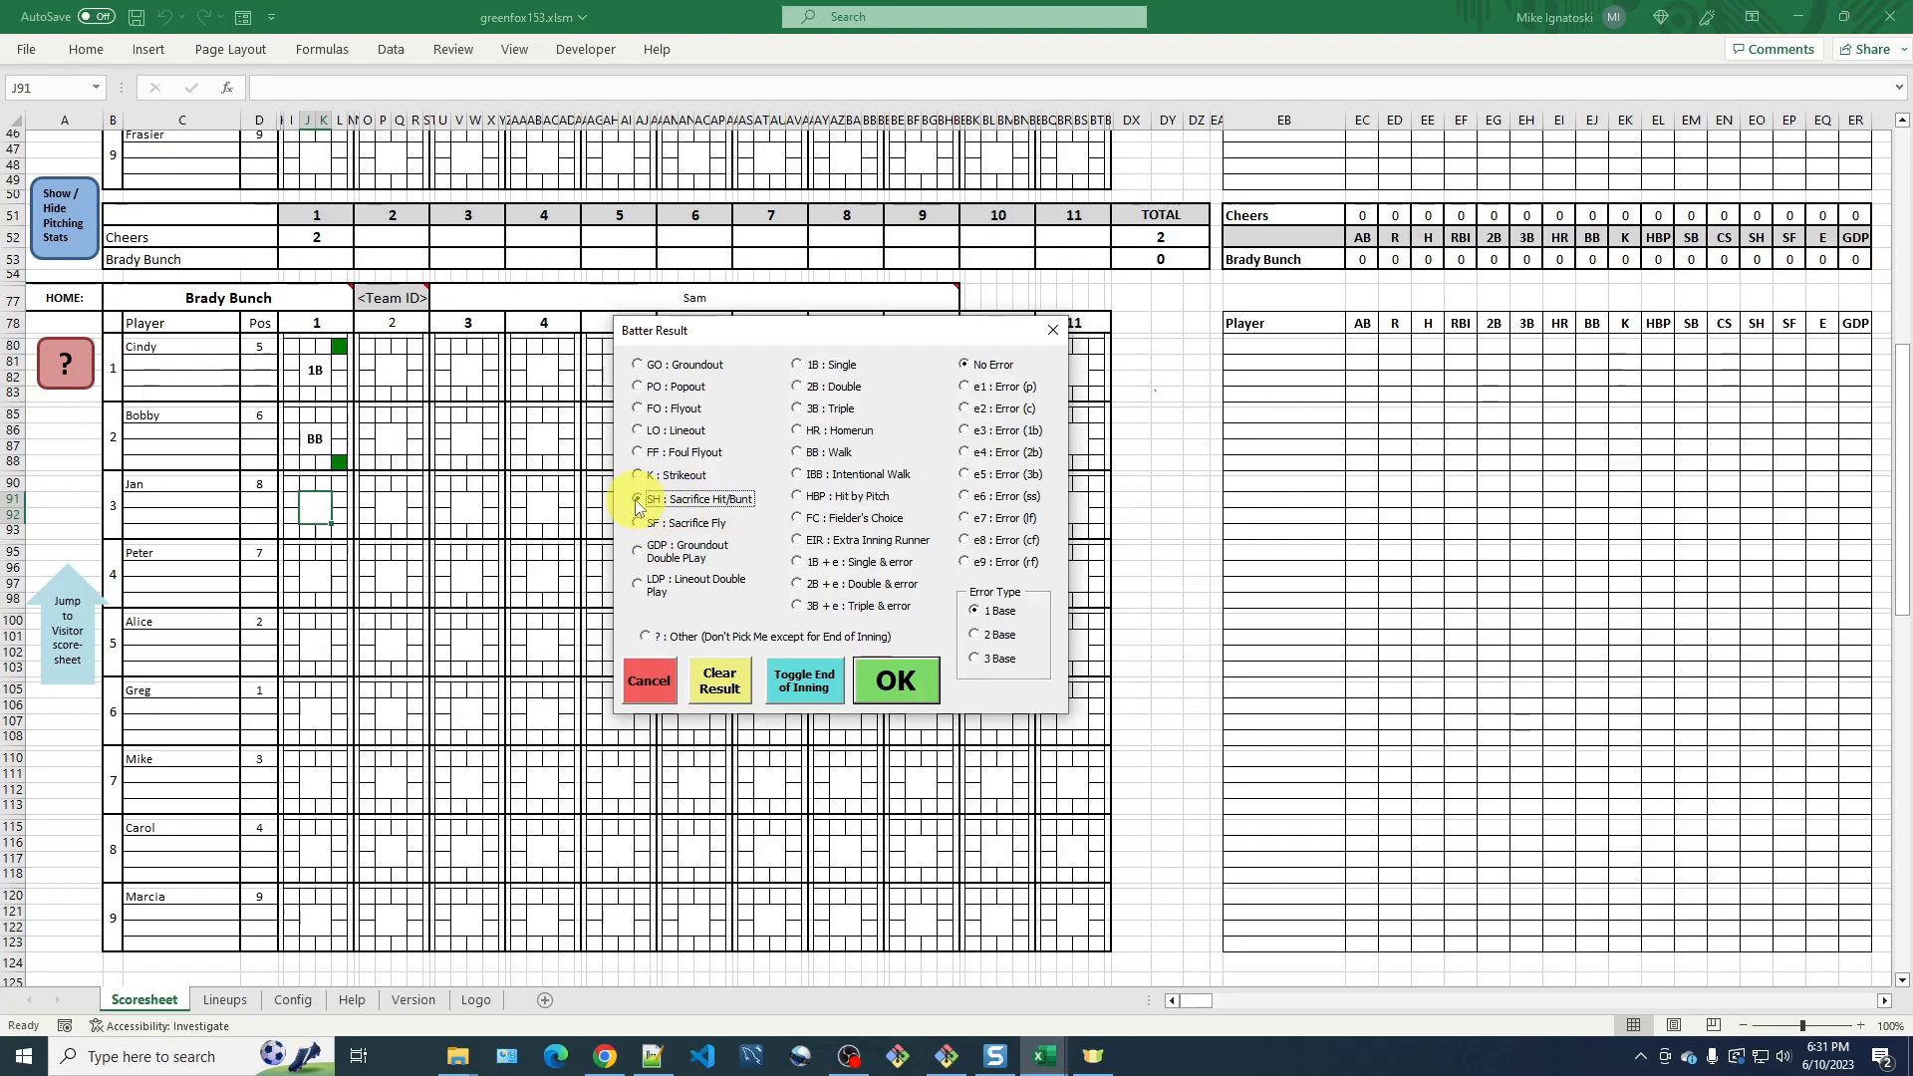
left_click(890, 680)
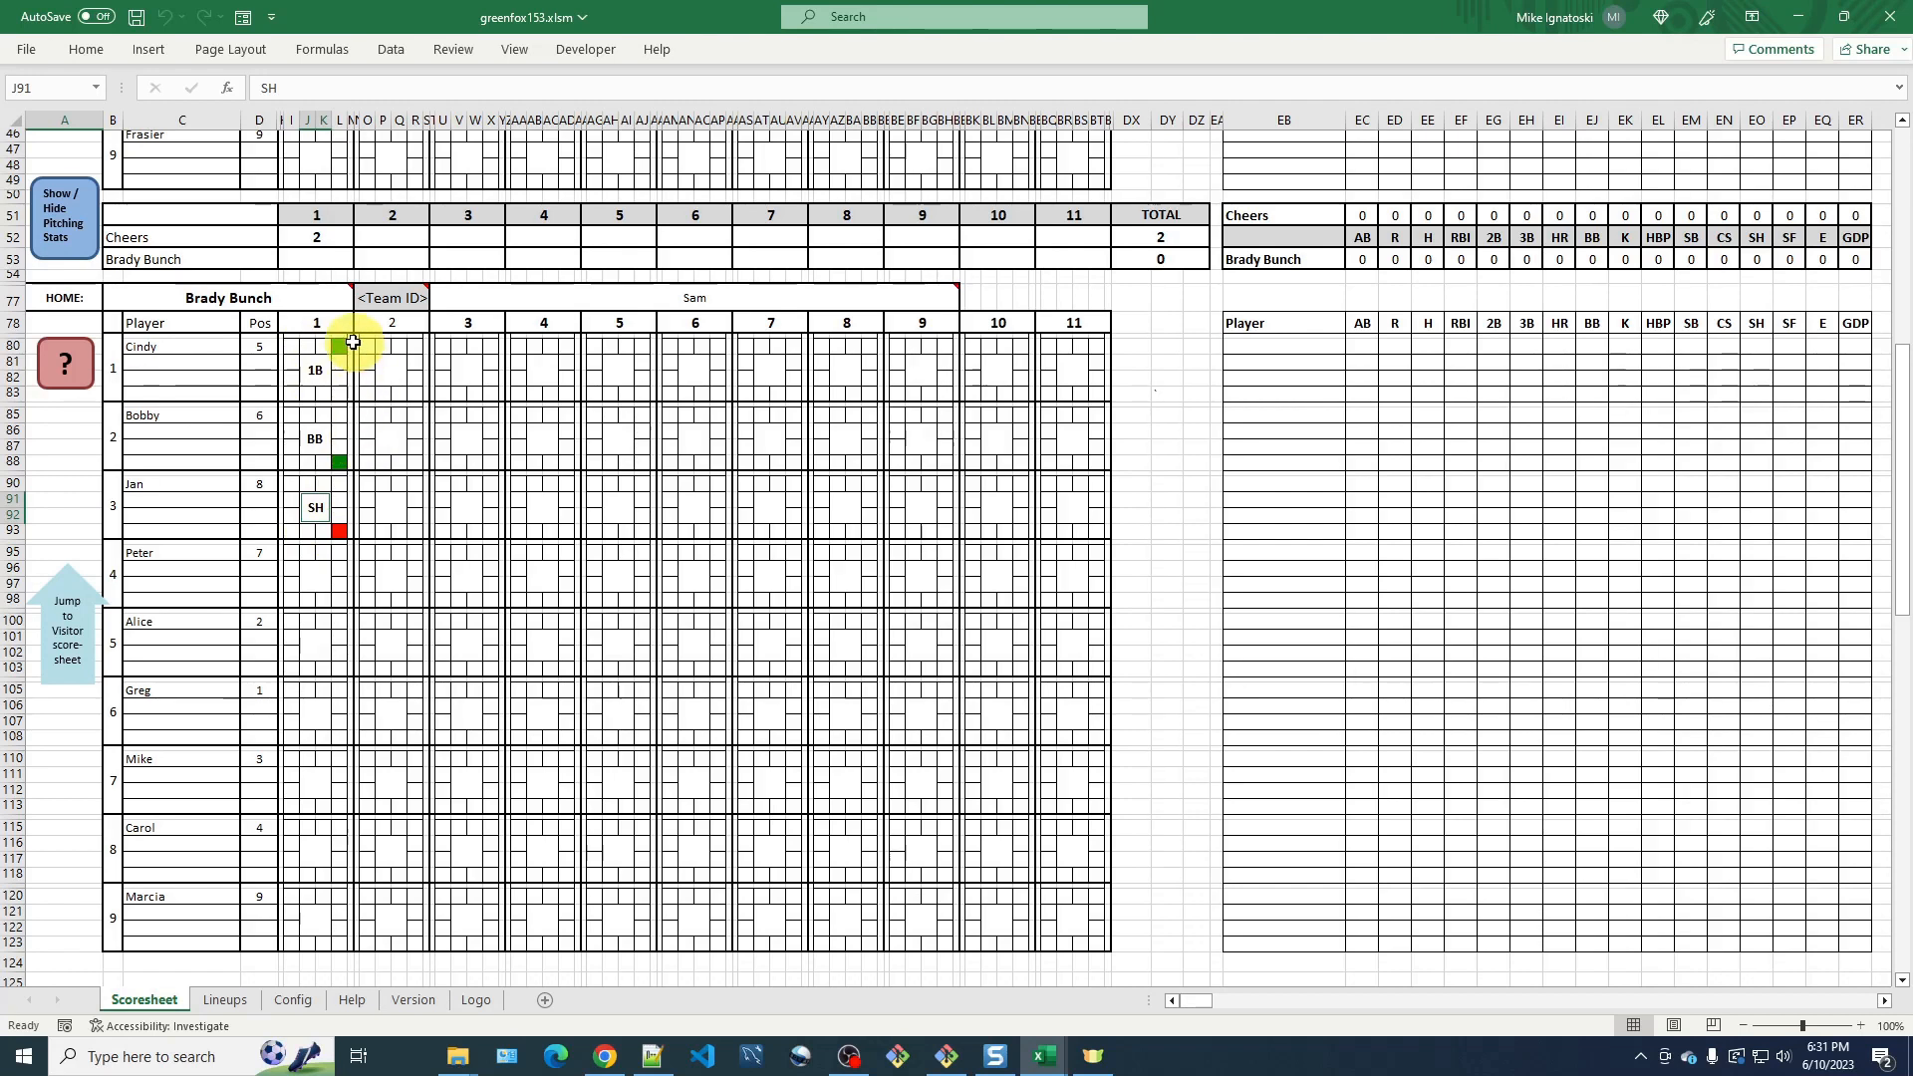
left_click(291, 345)
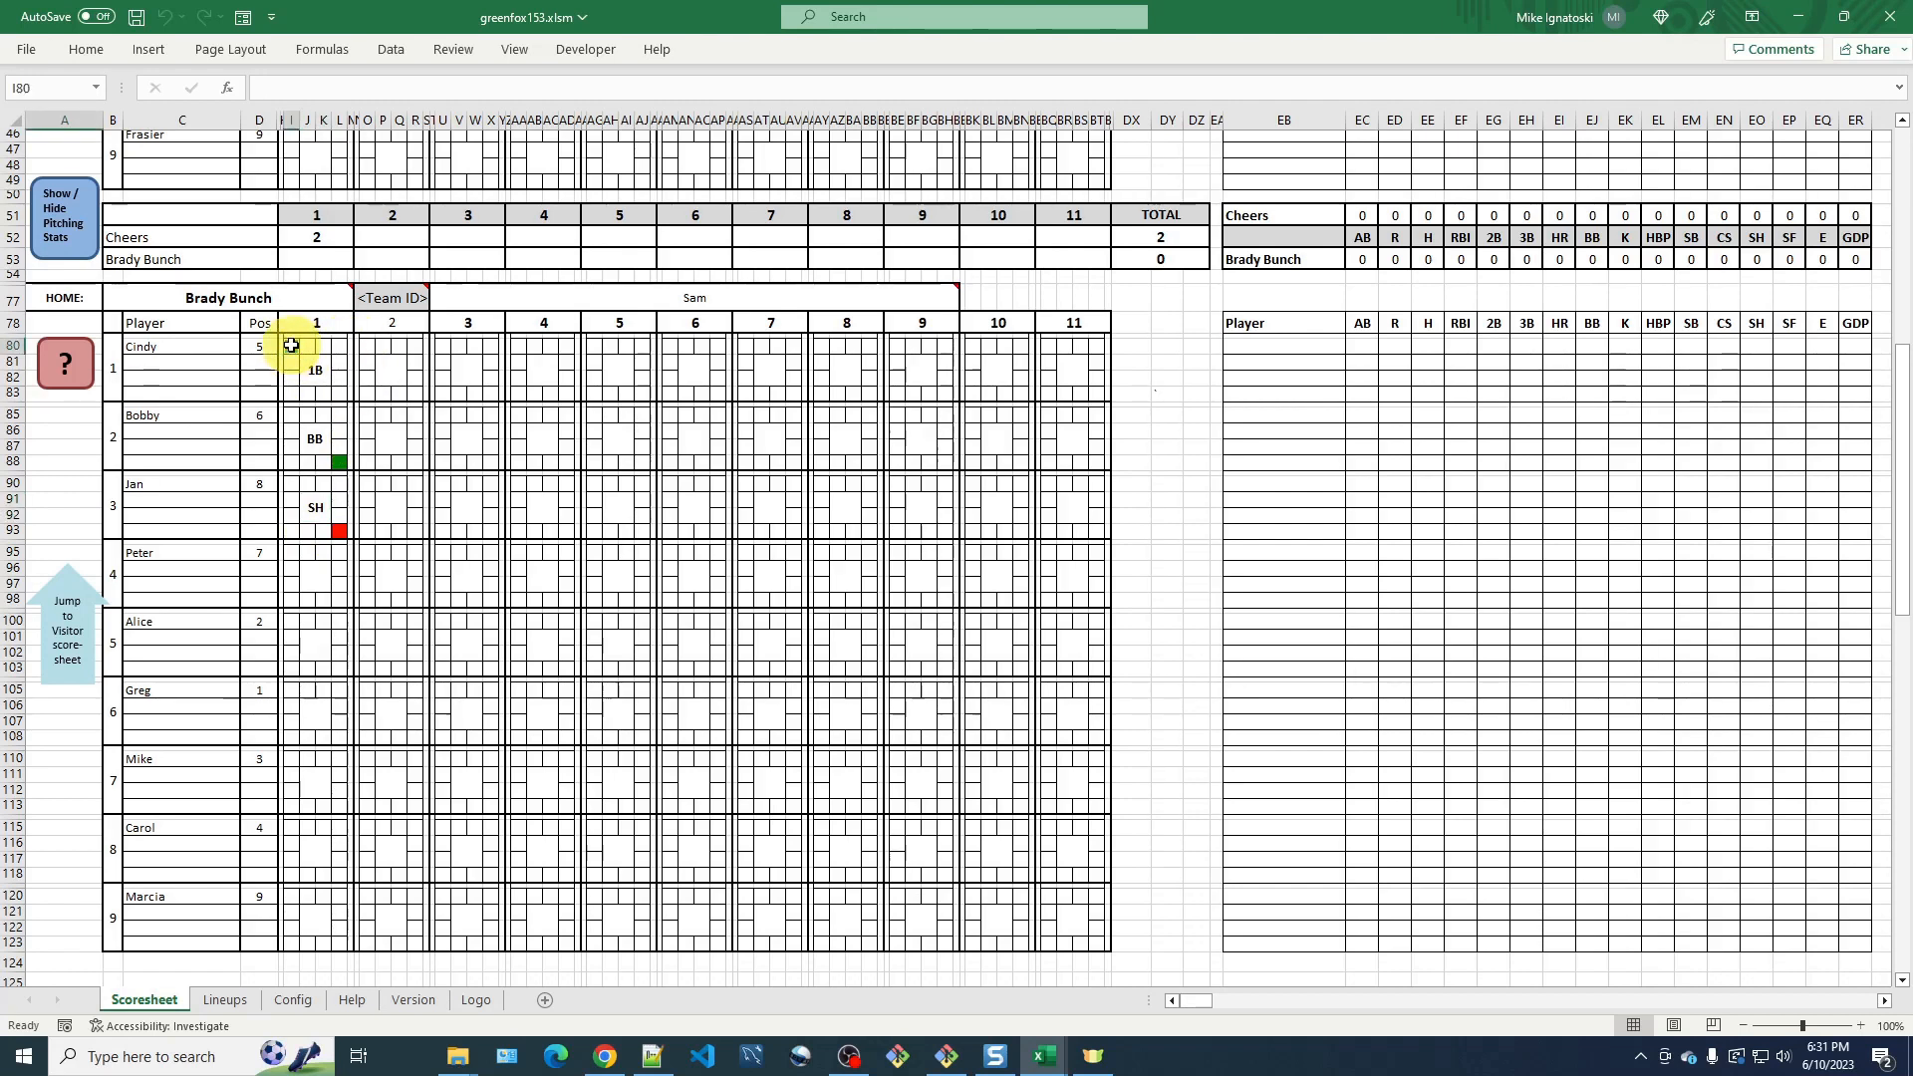
left_click(338, 415)
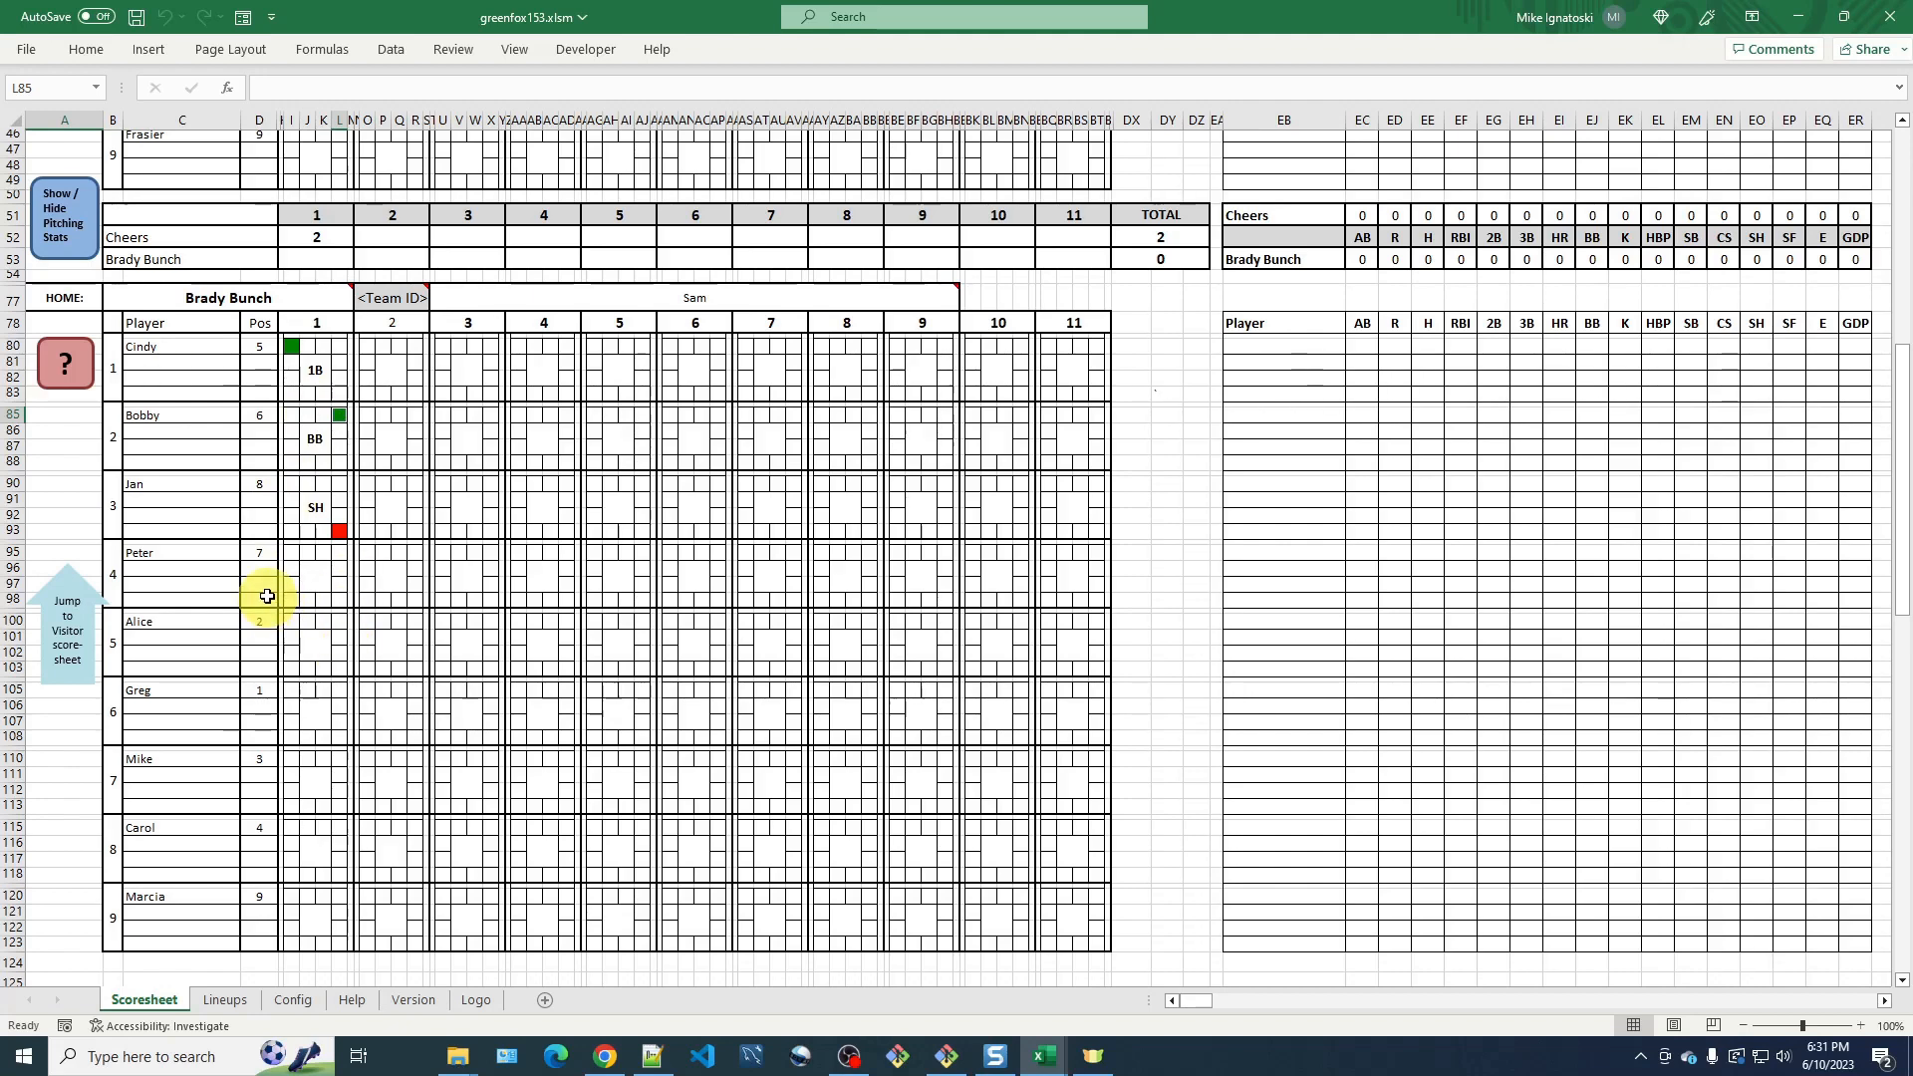
Record a lineout double play (LDP) as Peter's result in inning 1.
left_click(320, 572)
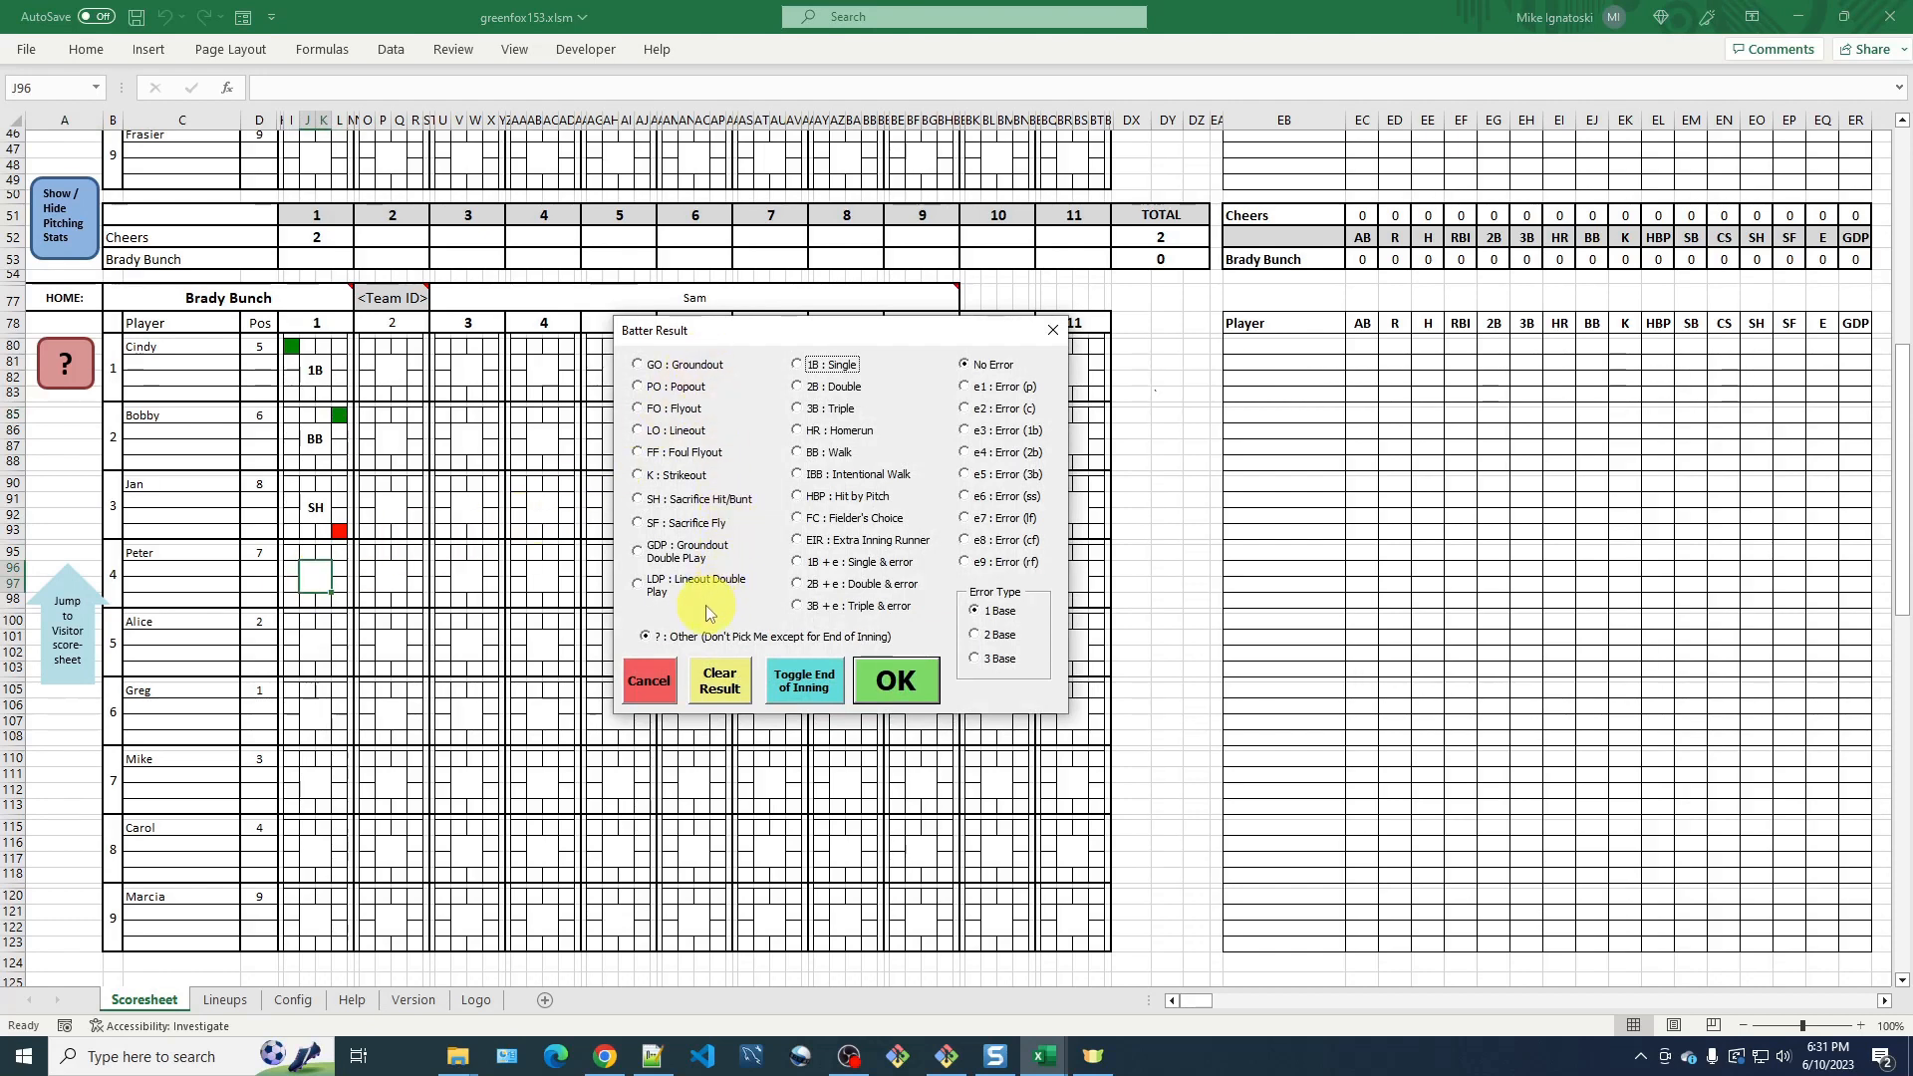
left_click(639, 586)
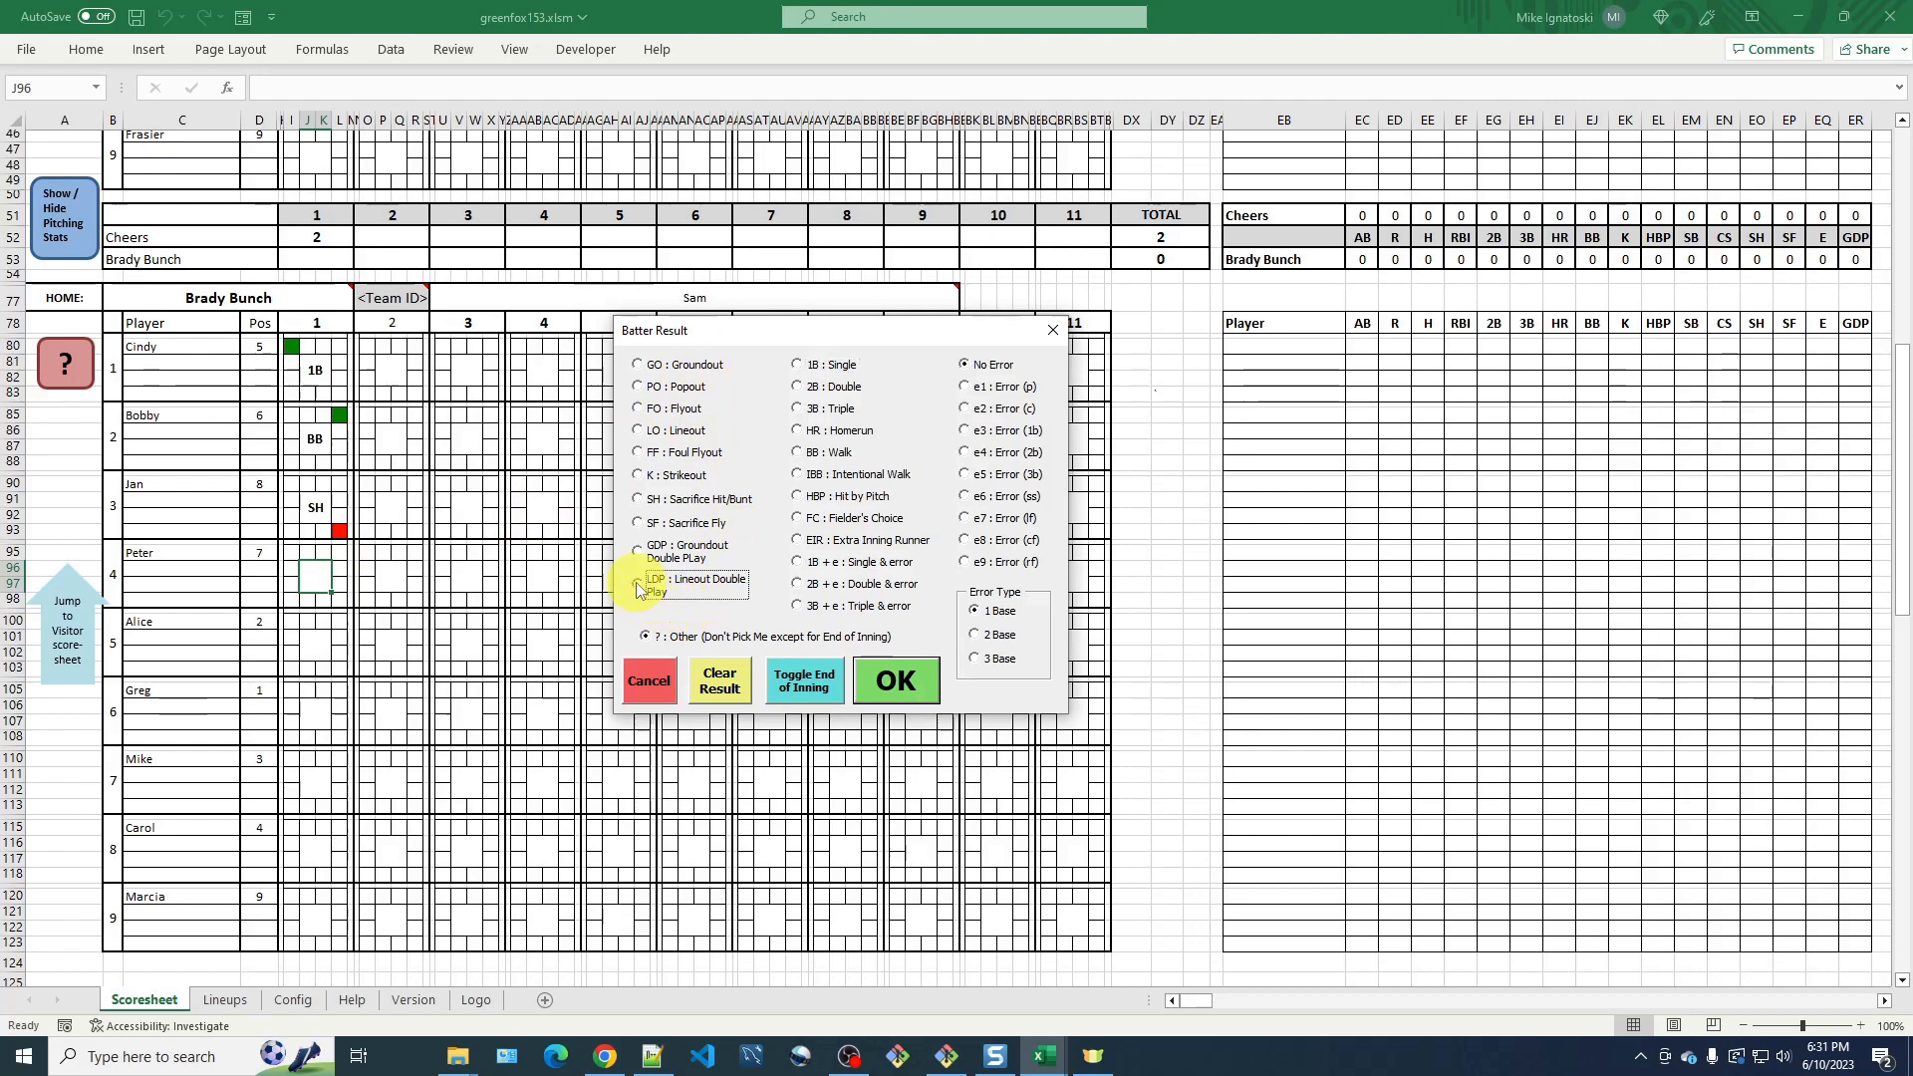
left_click(918, 697)
left_click(906, 693)
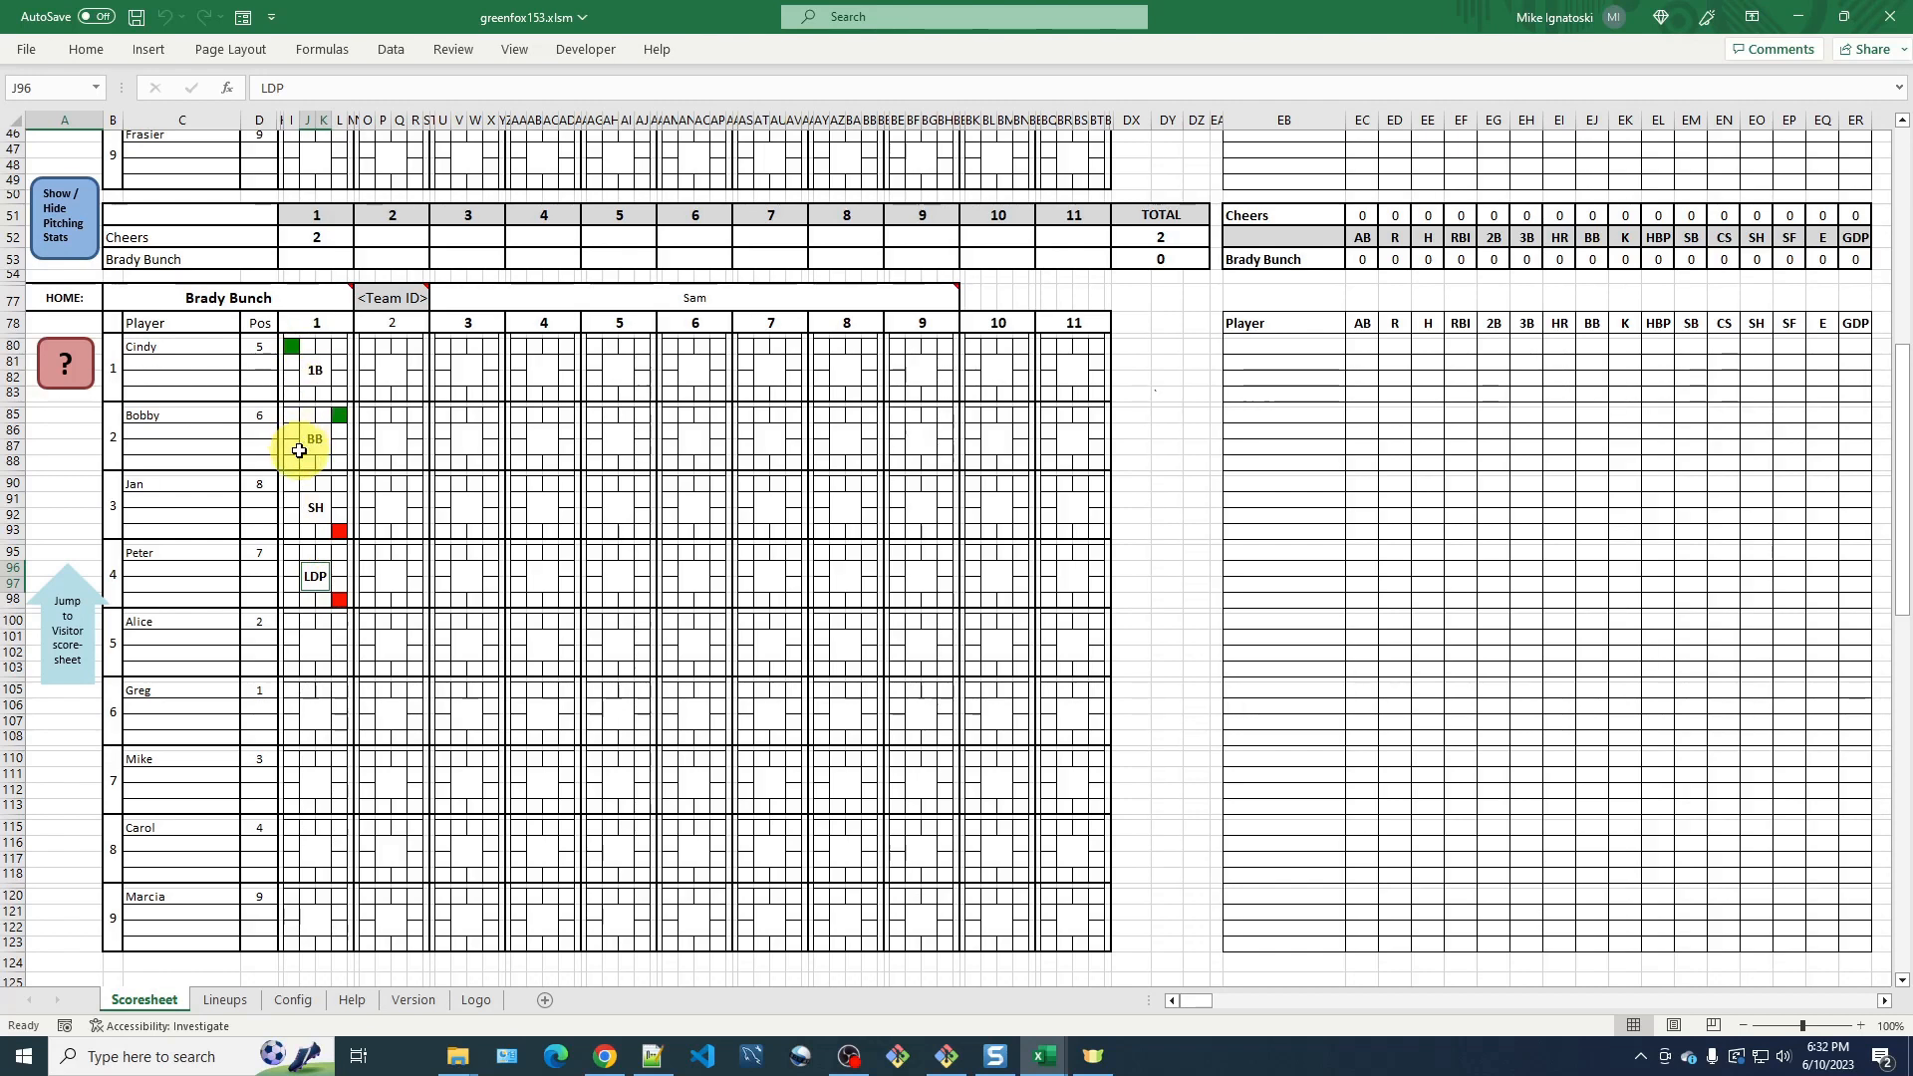
Mark Cindy as out at third base and toggle Peter as the last batter of inning 1.
left_click(292, 345)
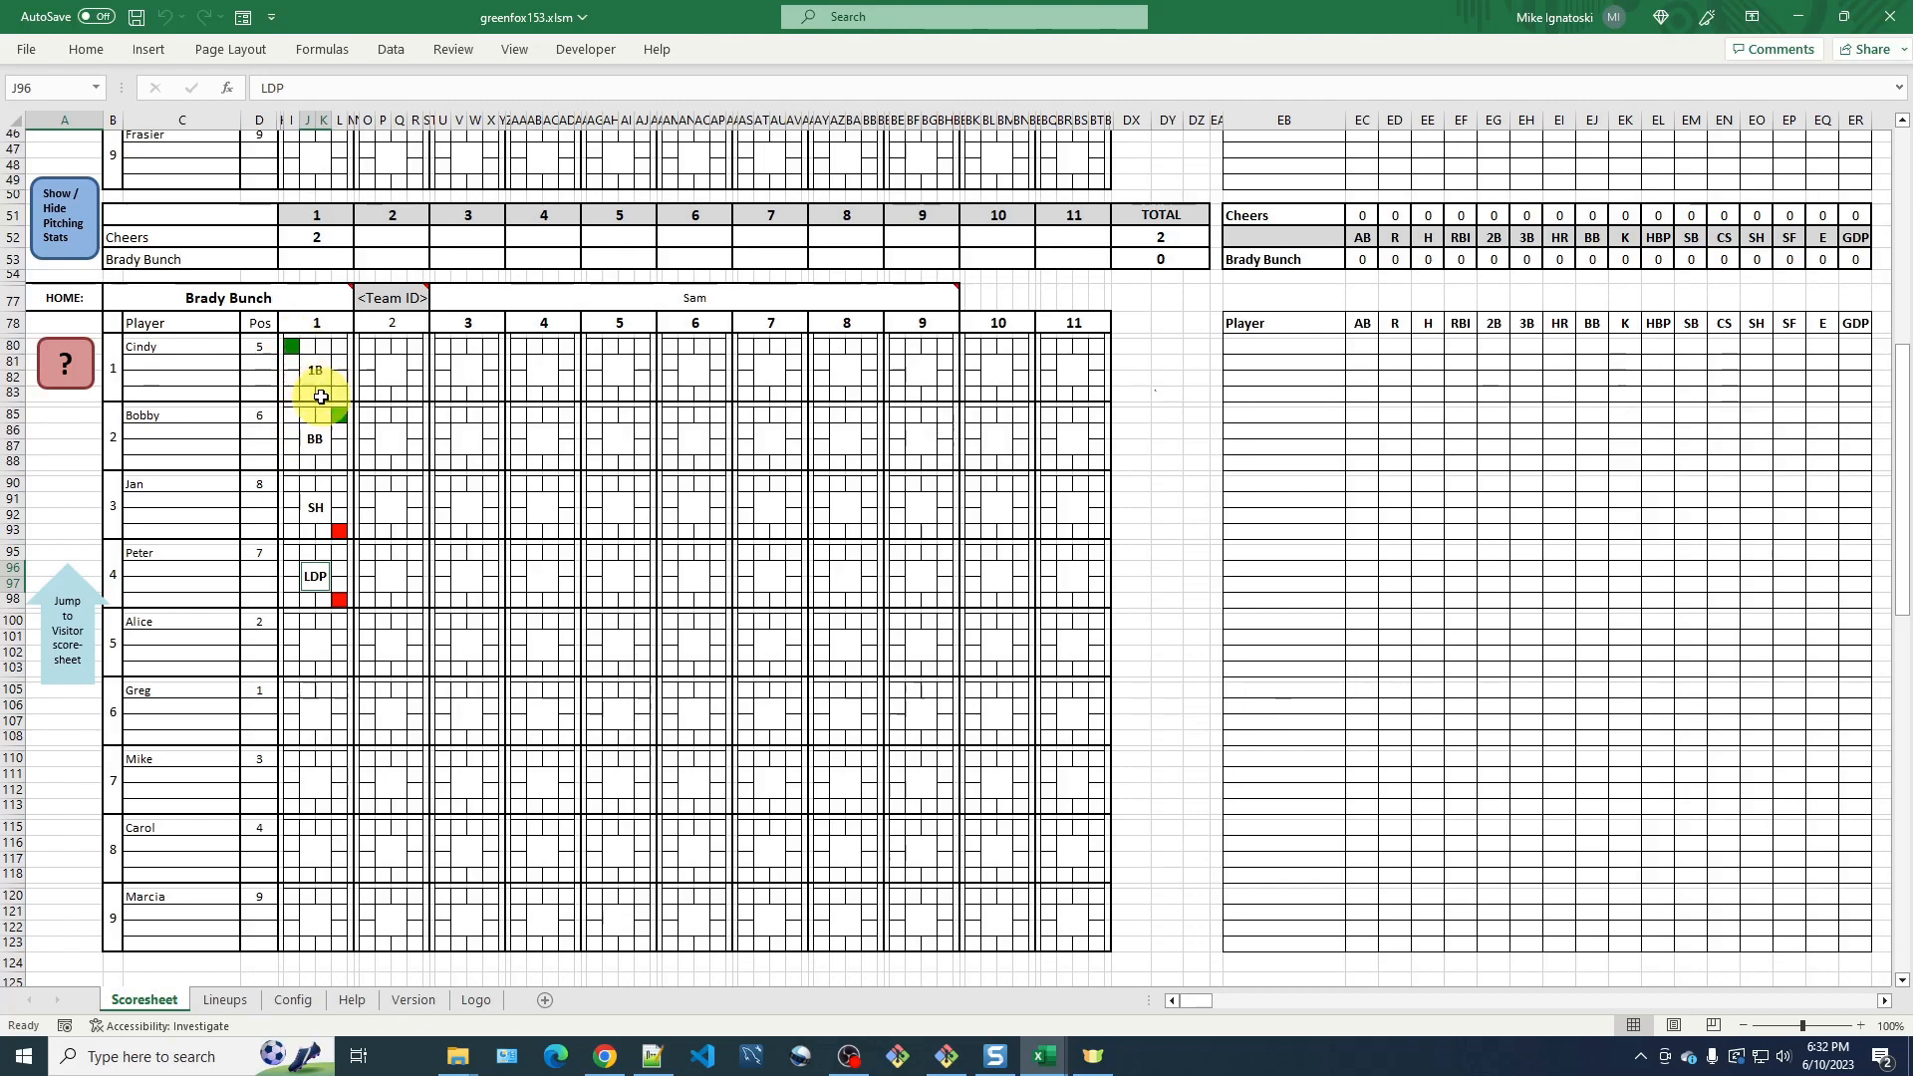
left_click(293, 348)
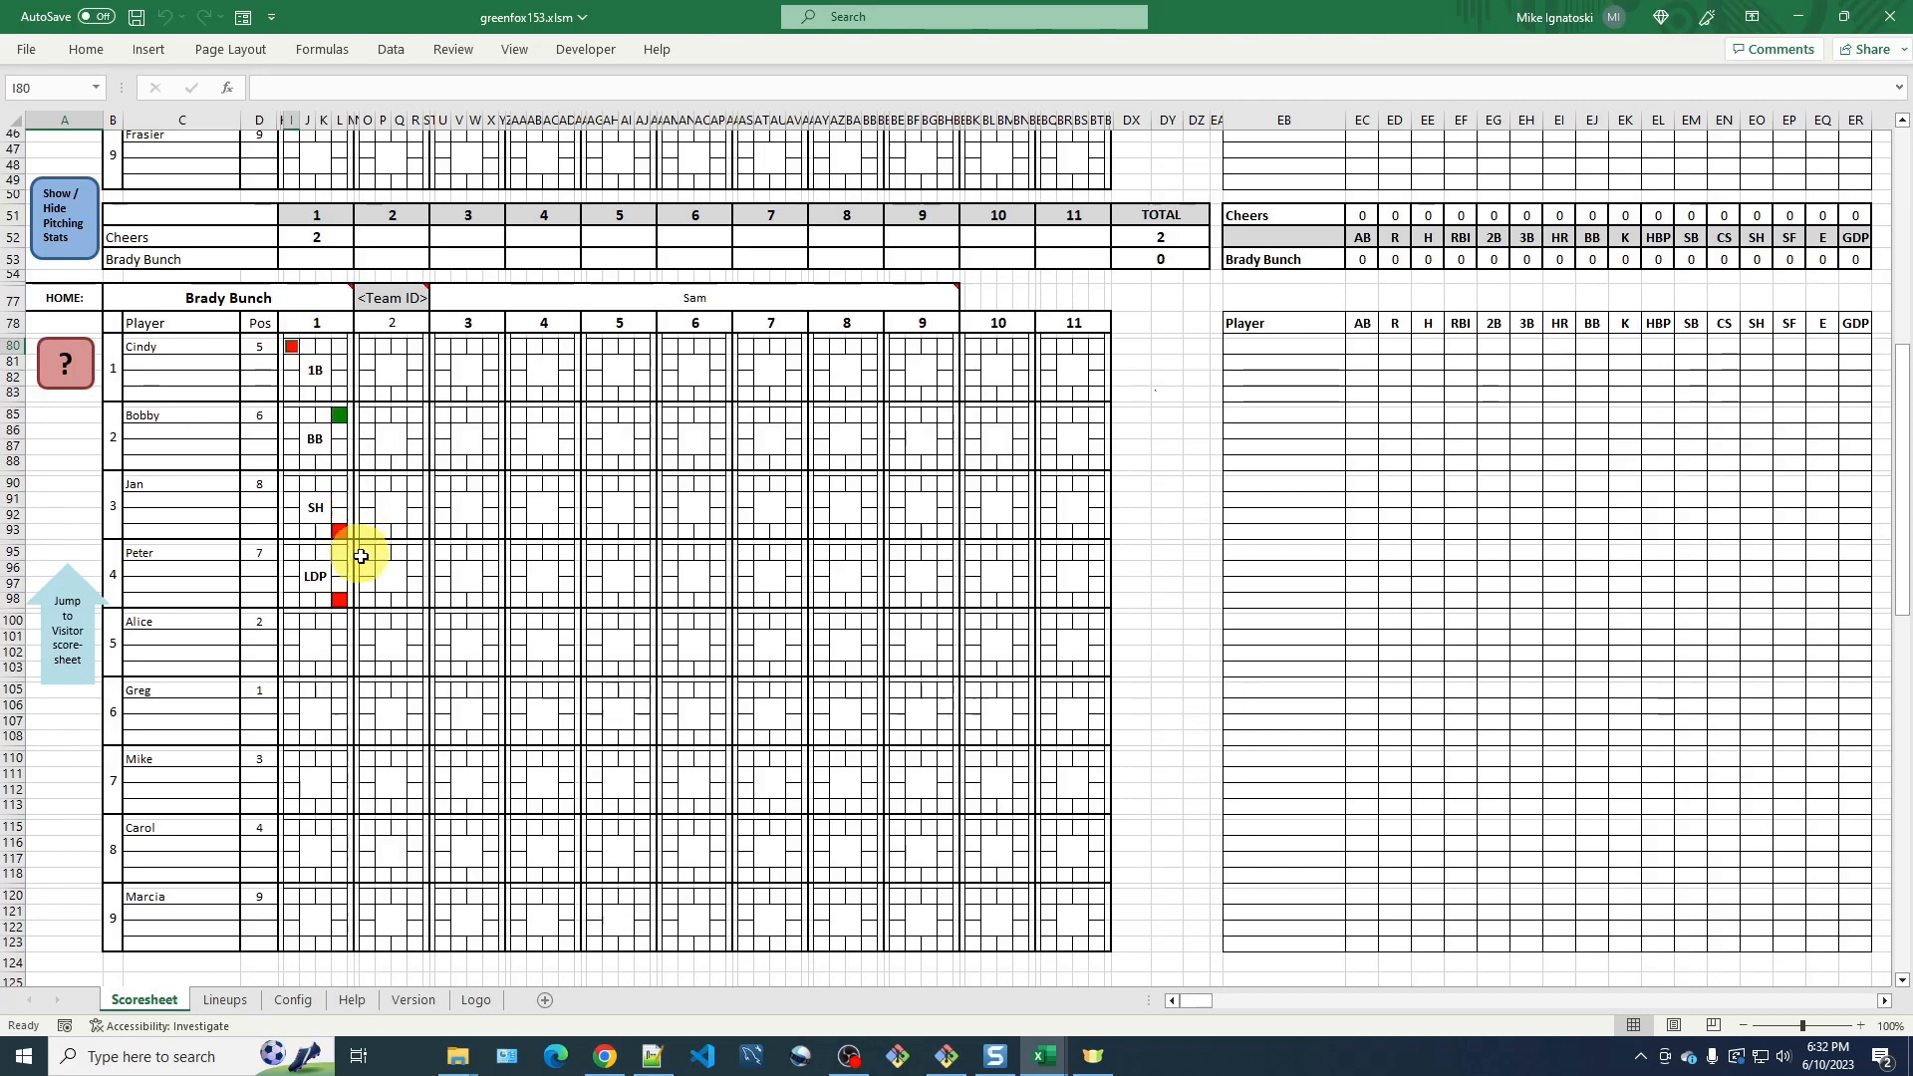
left_click(309, 576)
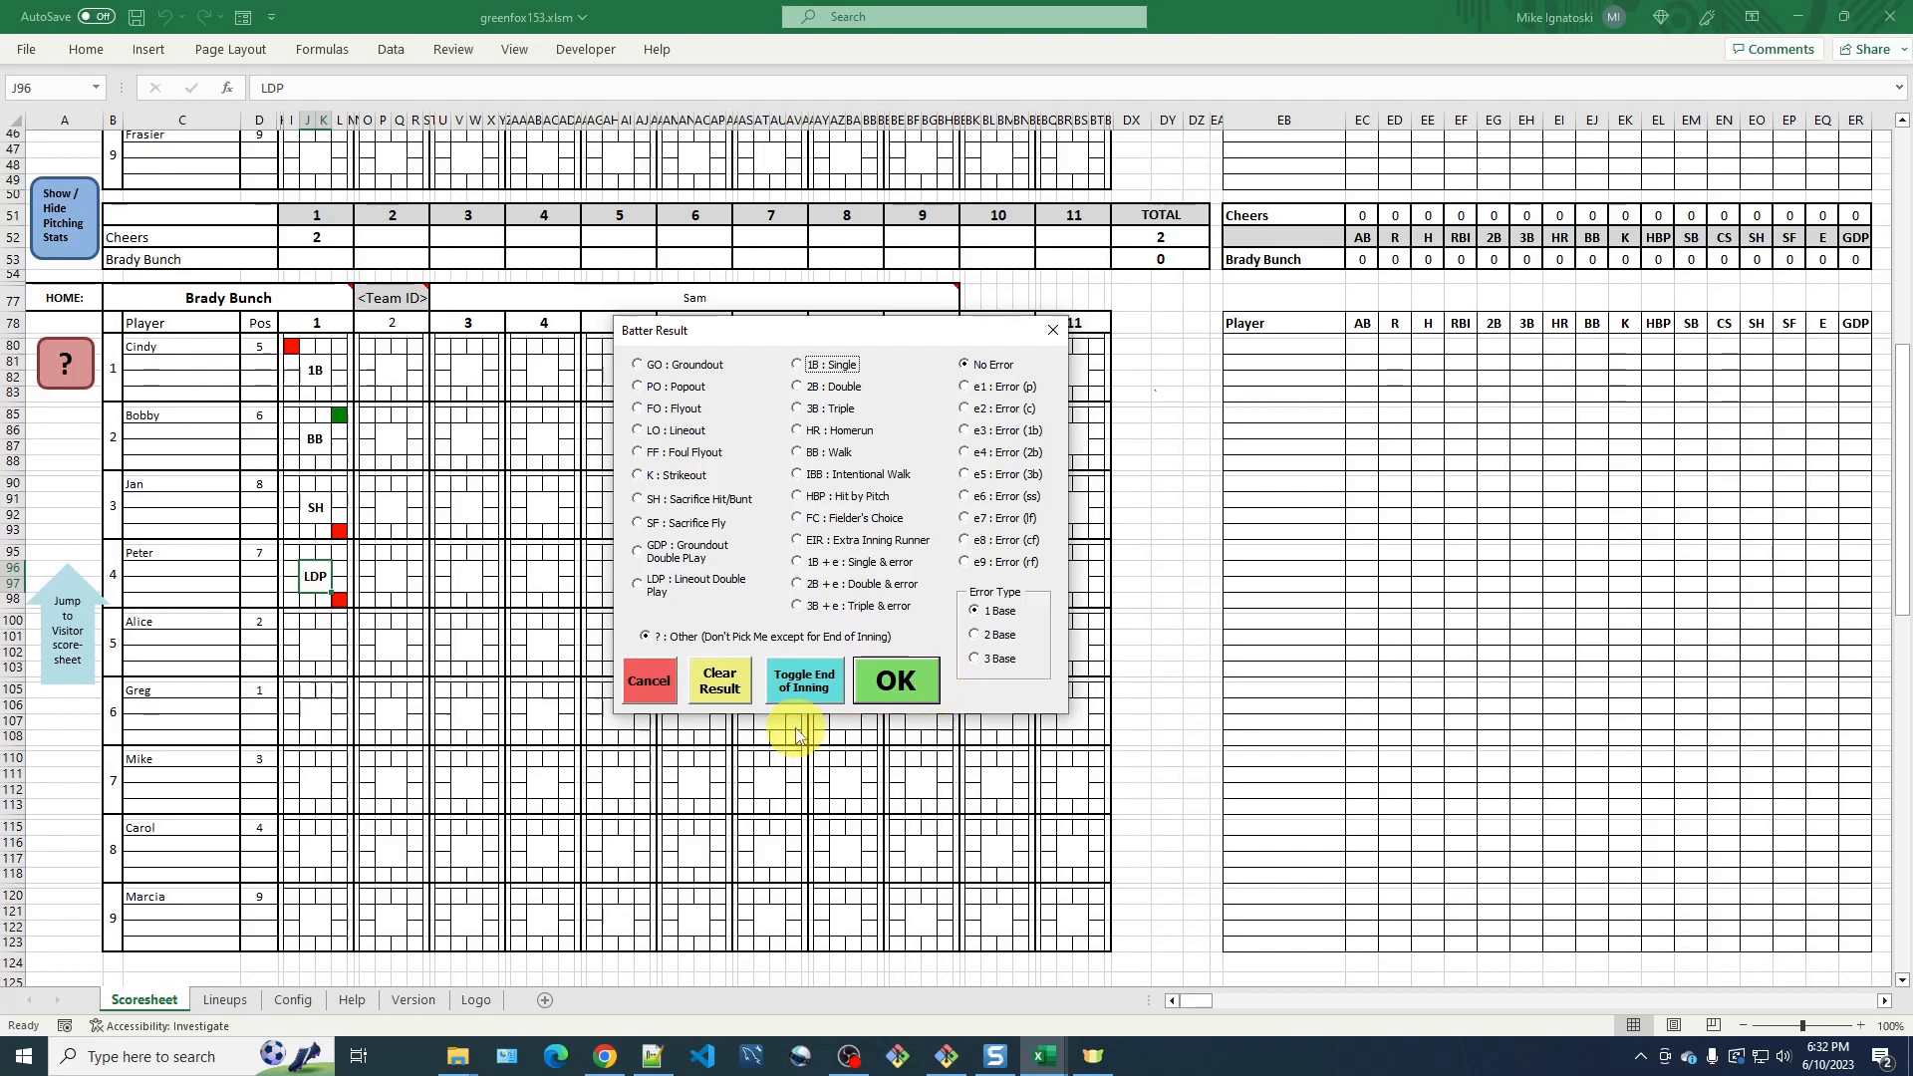
left_click(813, 683)
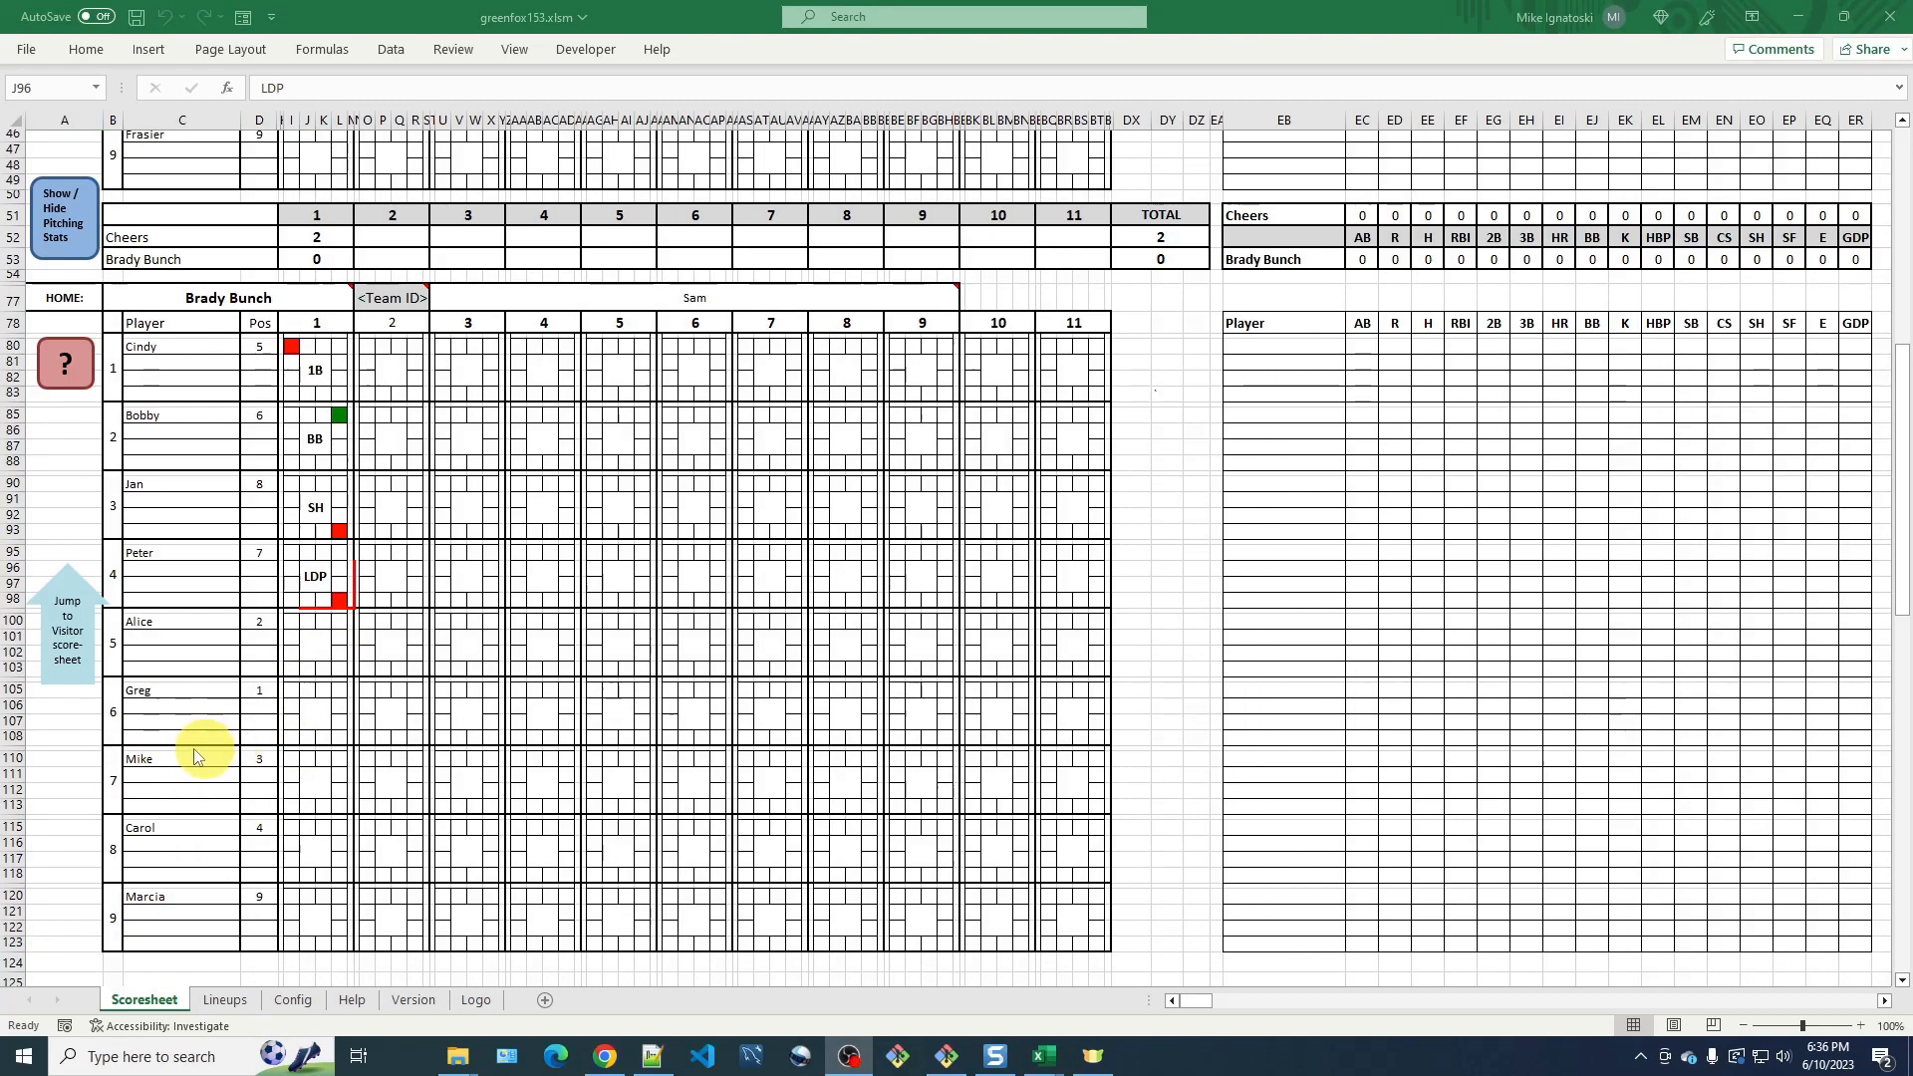
Return to the visitor scoresheet and record a shortstop error (e6) for Rebecca in inning 2.
left_click(68, 662)
left_click(69, 661)
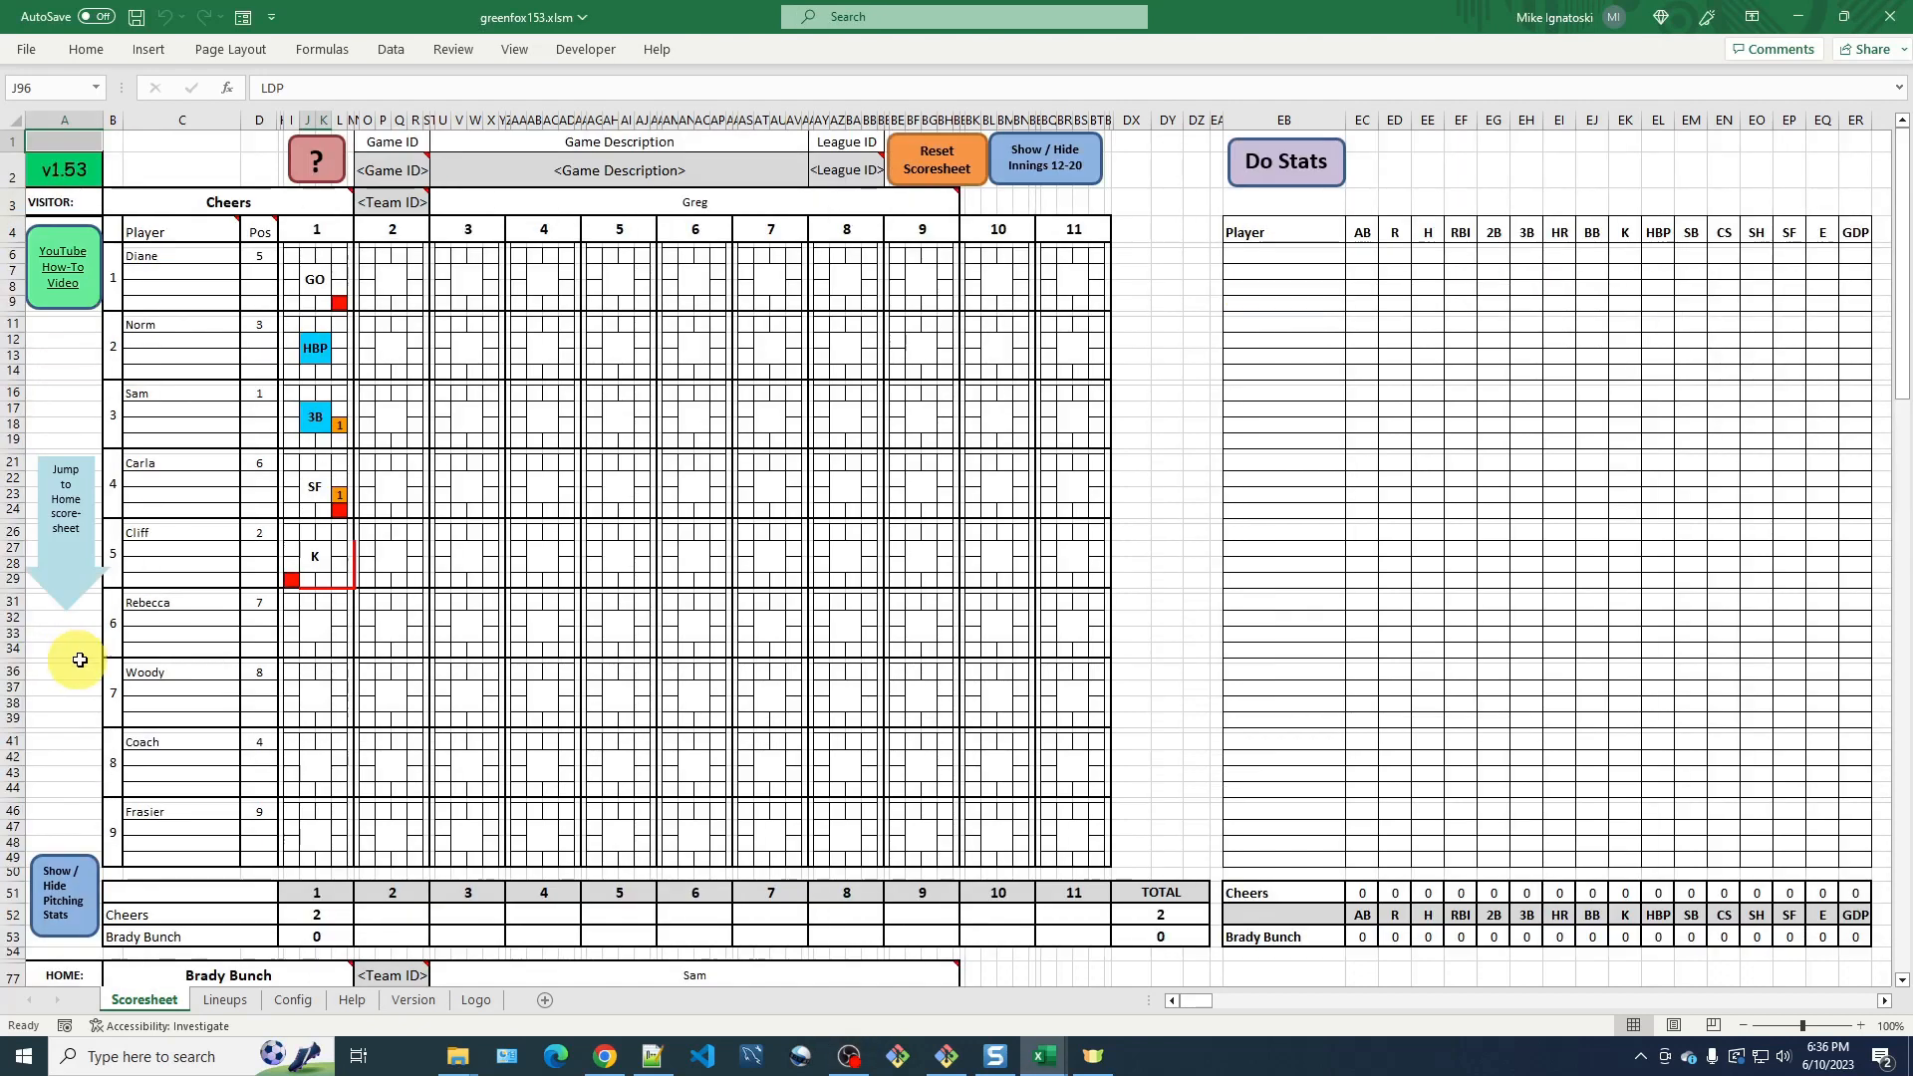
left_click(399, 629)
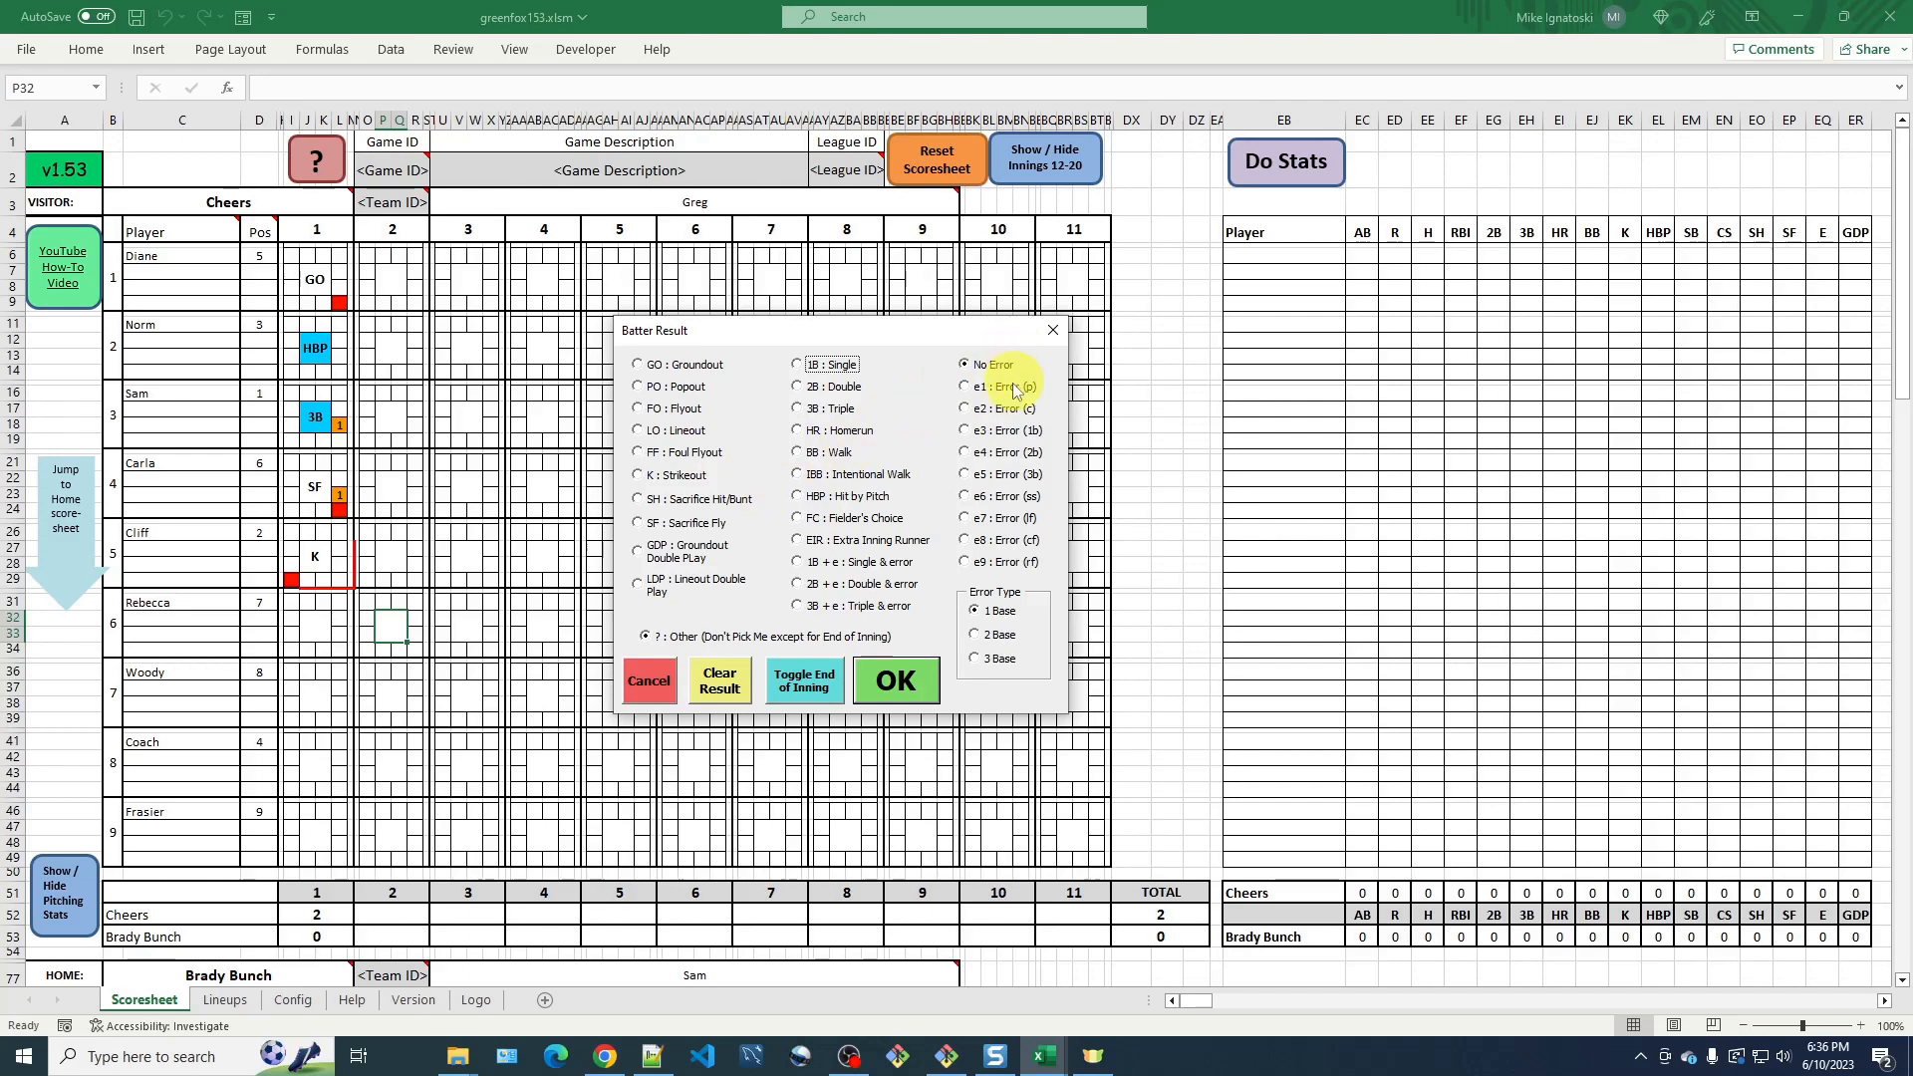
left_click(964, 499)
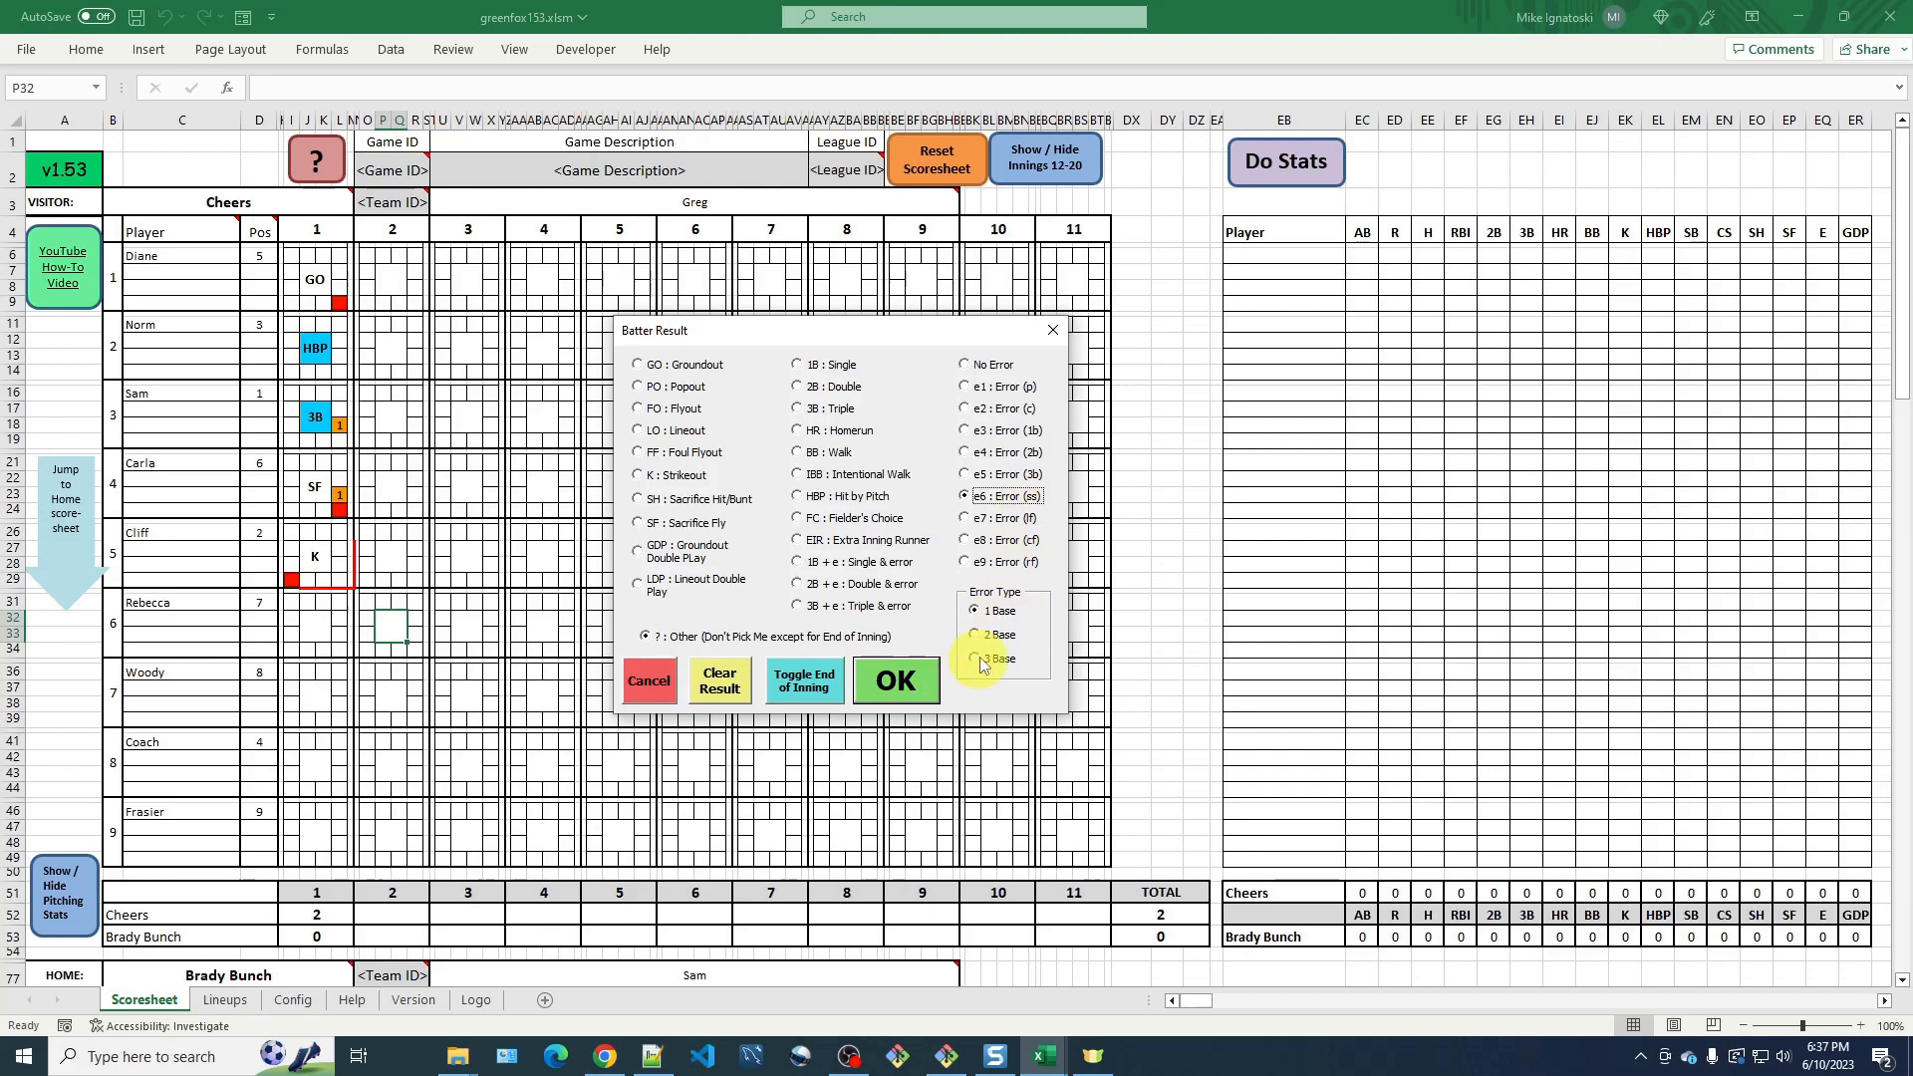
left_click(910, 690)
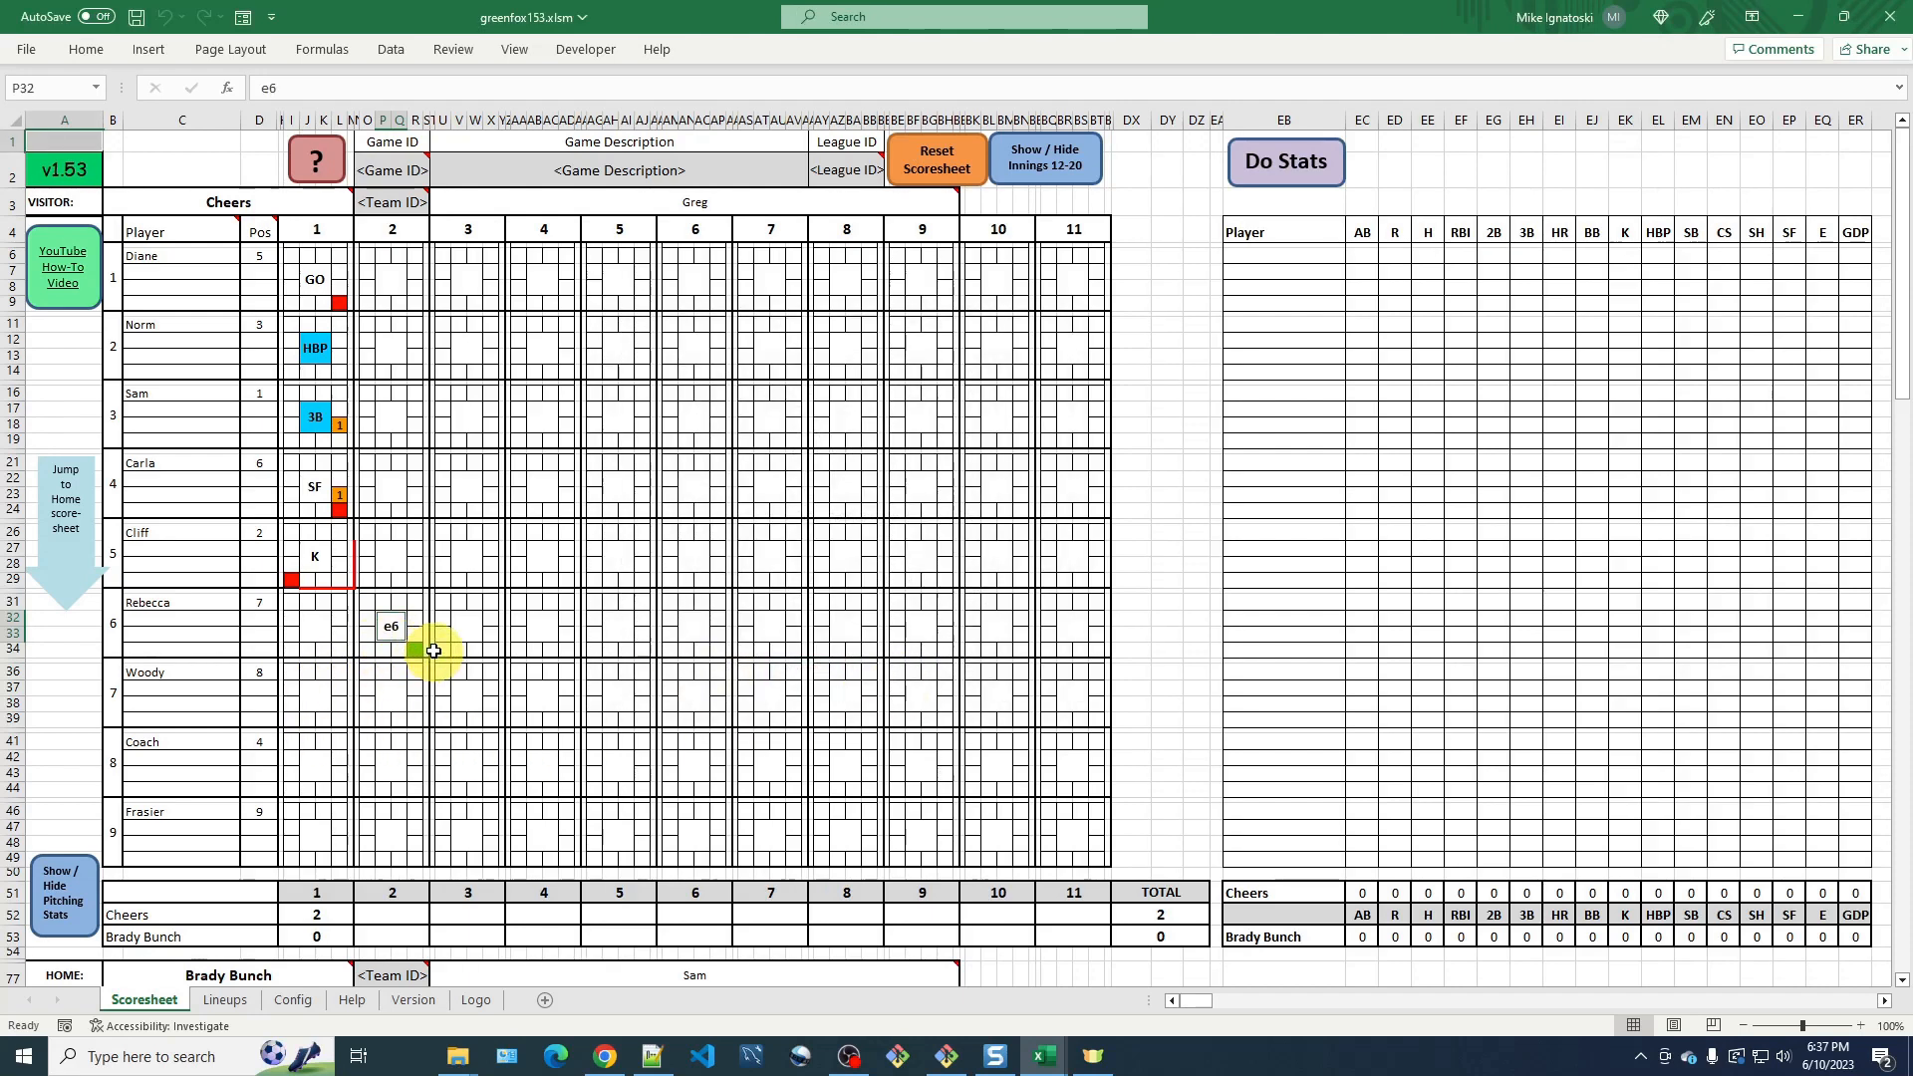
Record a home run (HR) as Woody's result in inning 2.
left_click(389, 699)
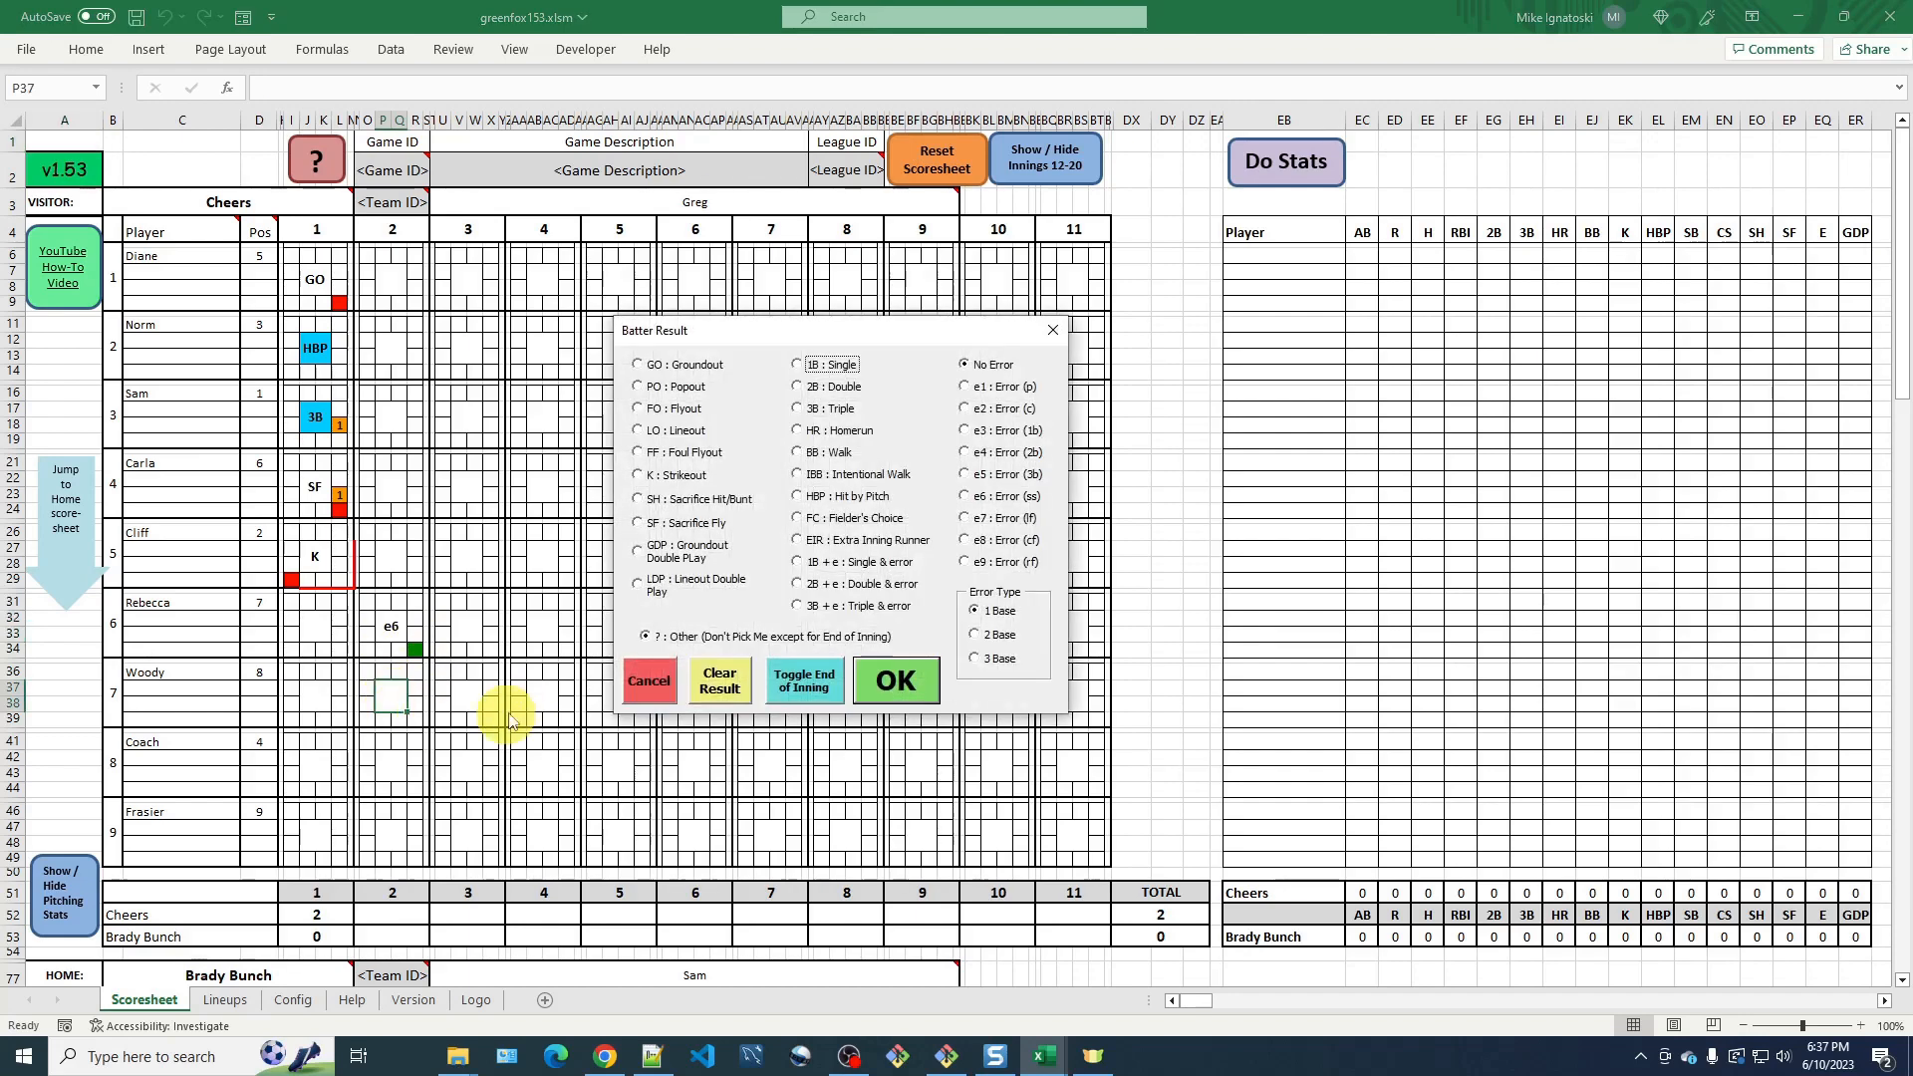
left_click(800, 433)
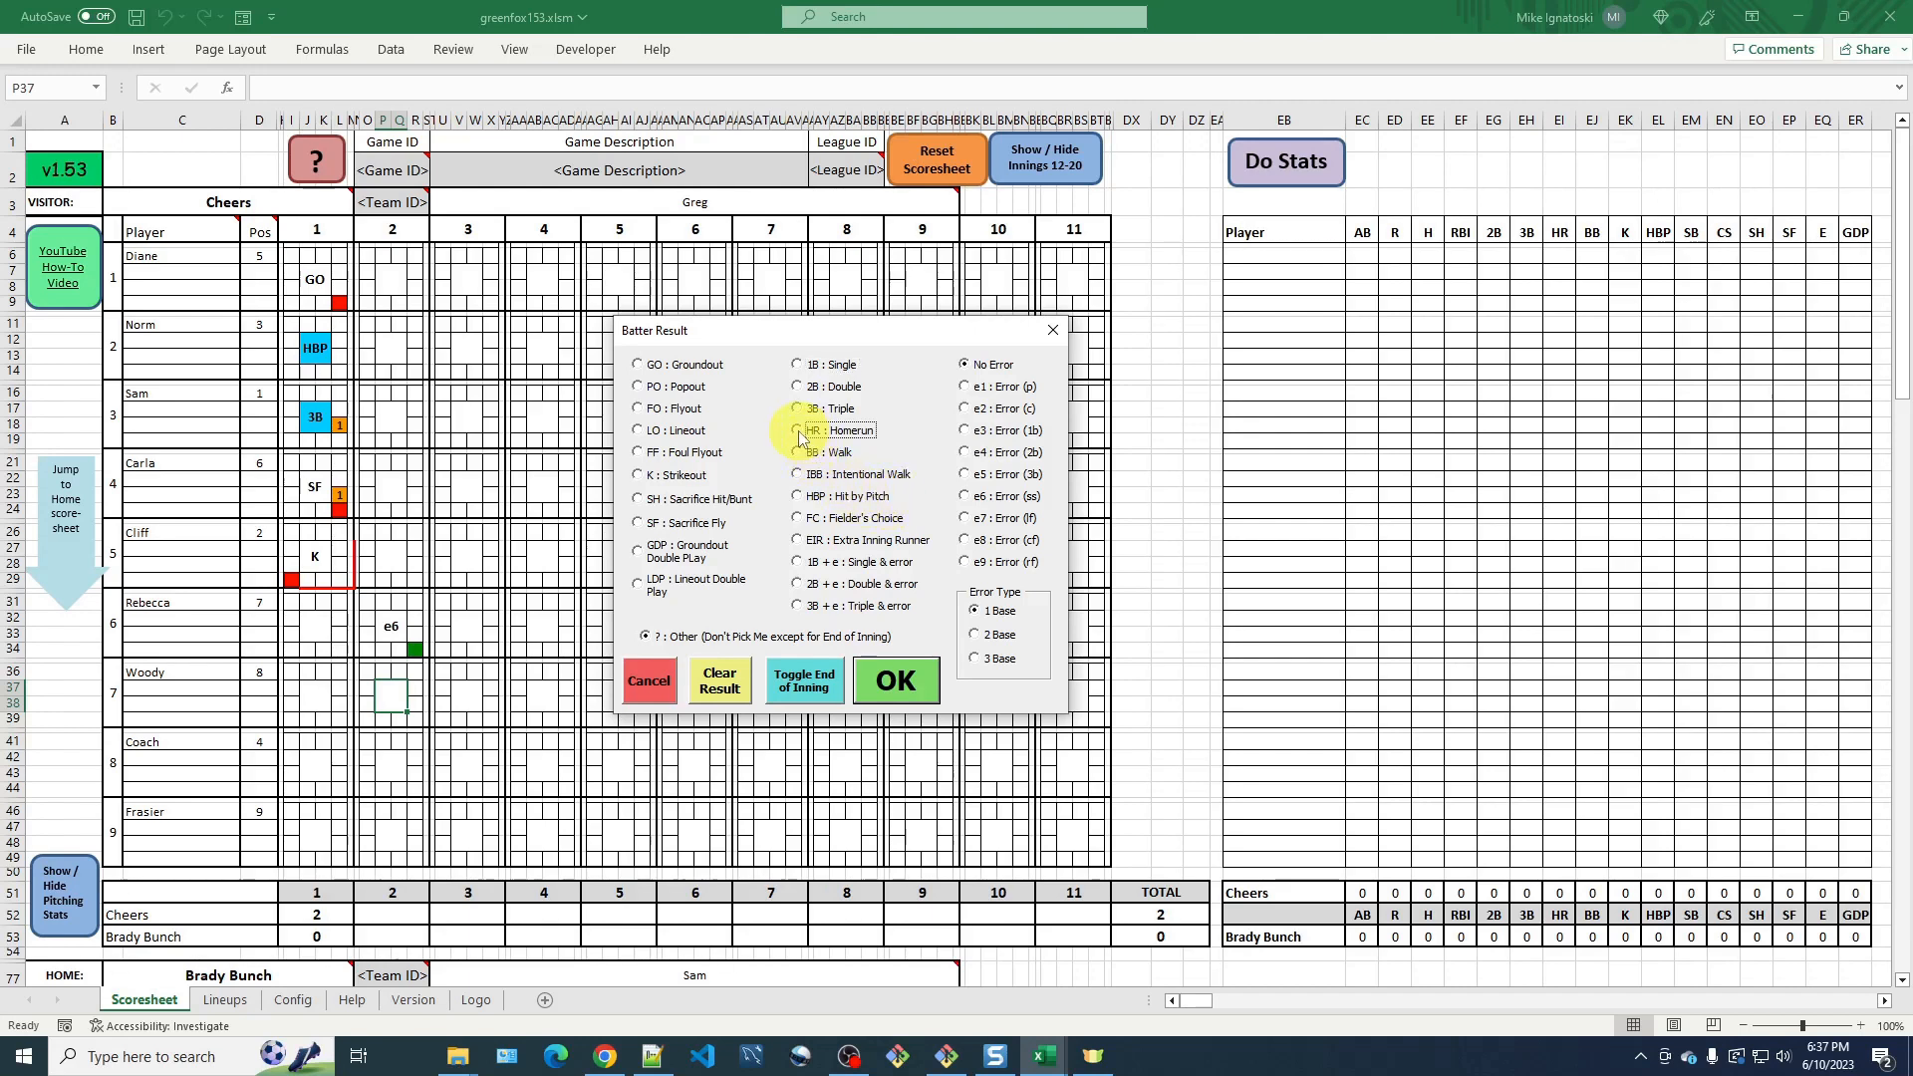
left_click(896, 681)
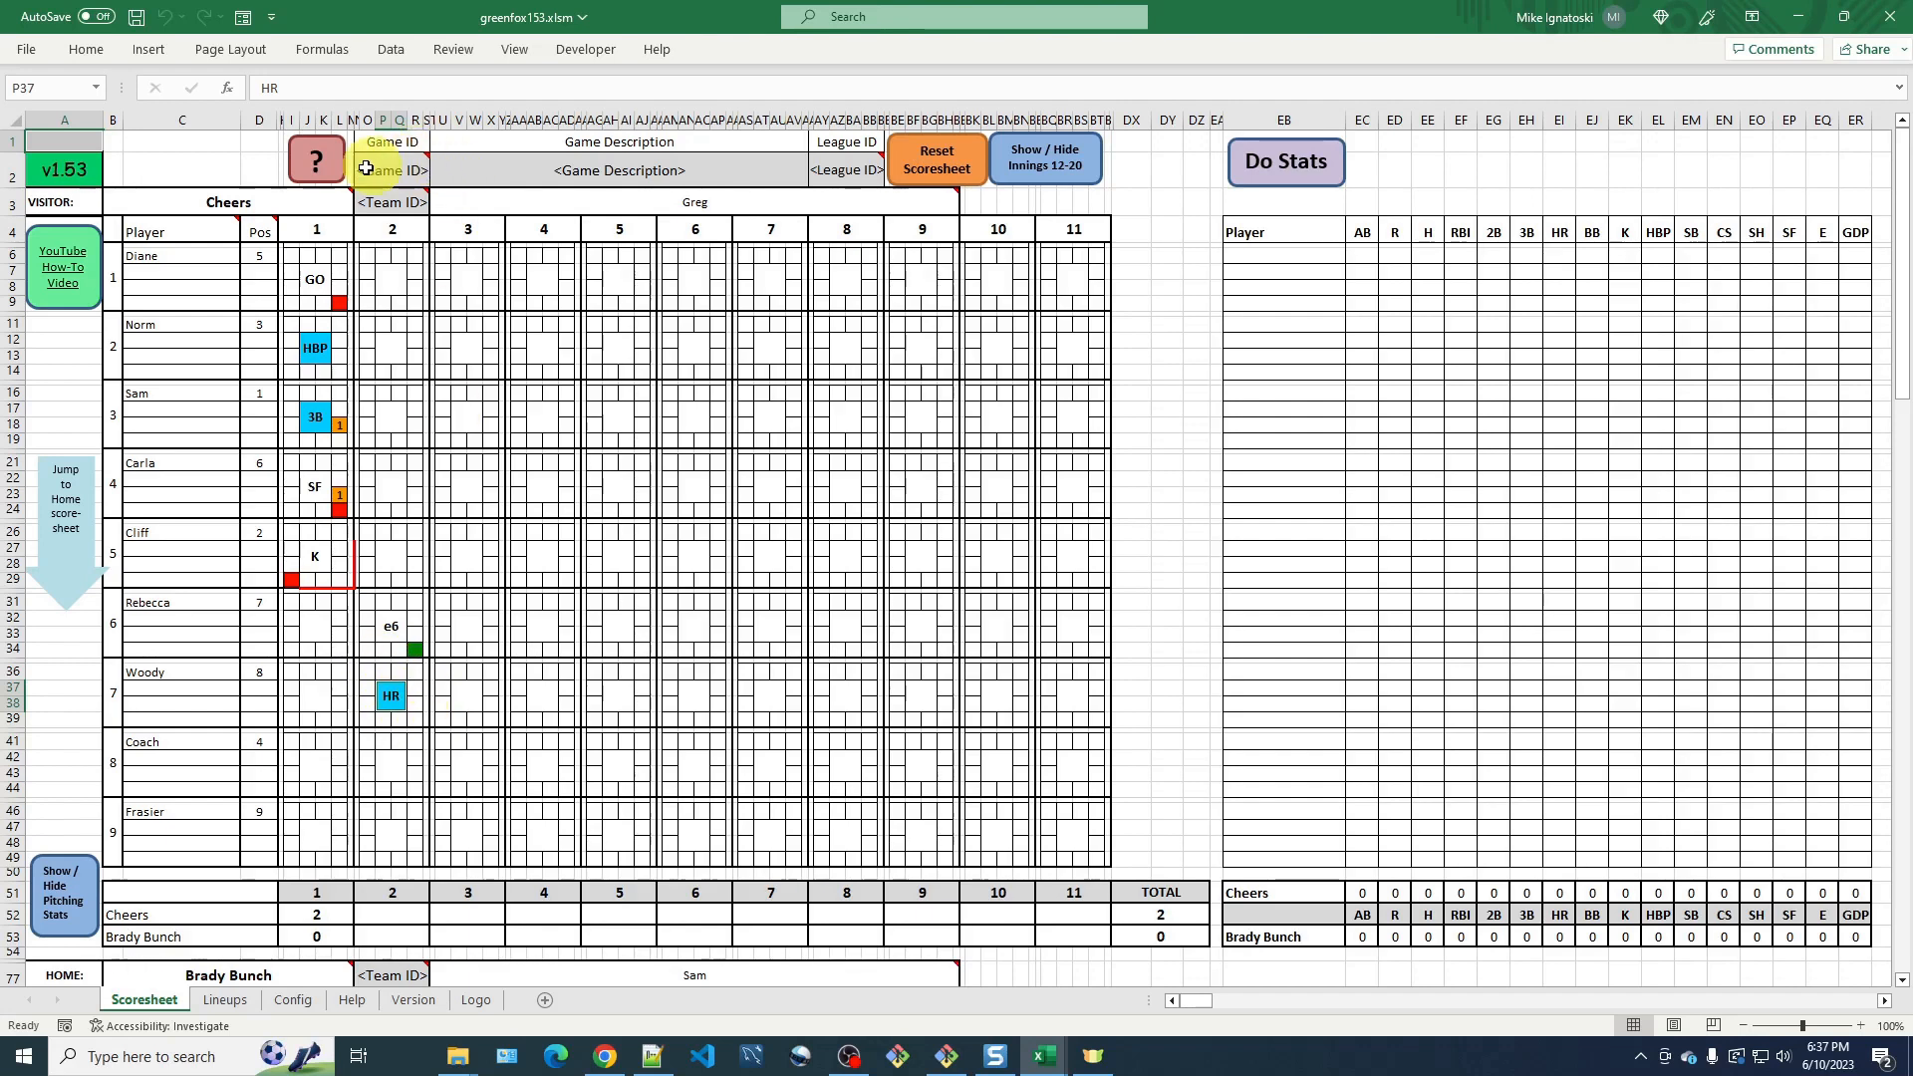
Consult the batter block key, then enter 2 RBIs for Woody's home run.
left_click(337, 164)
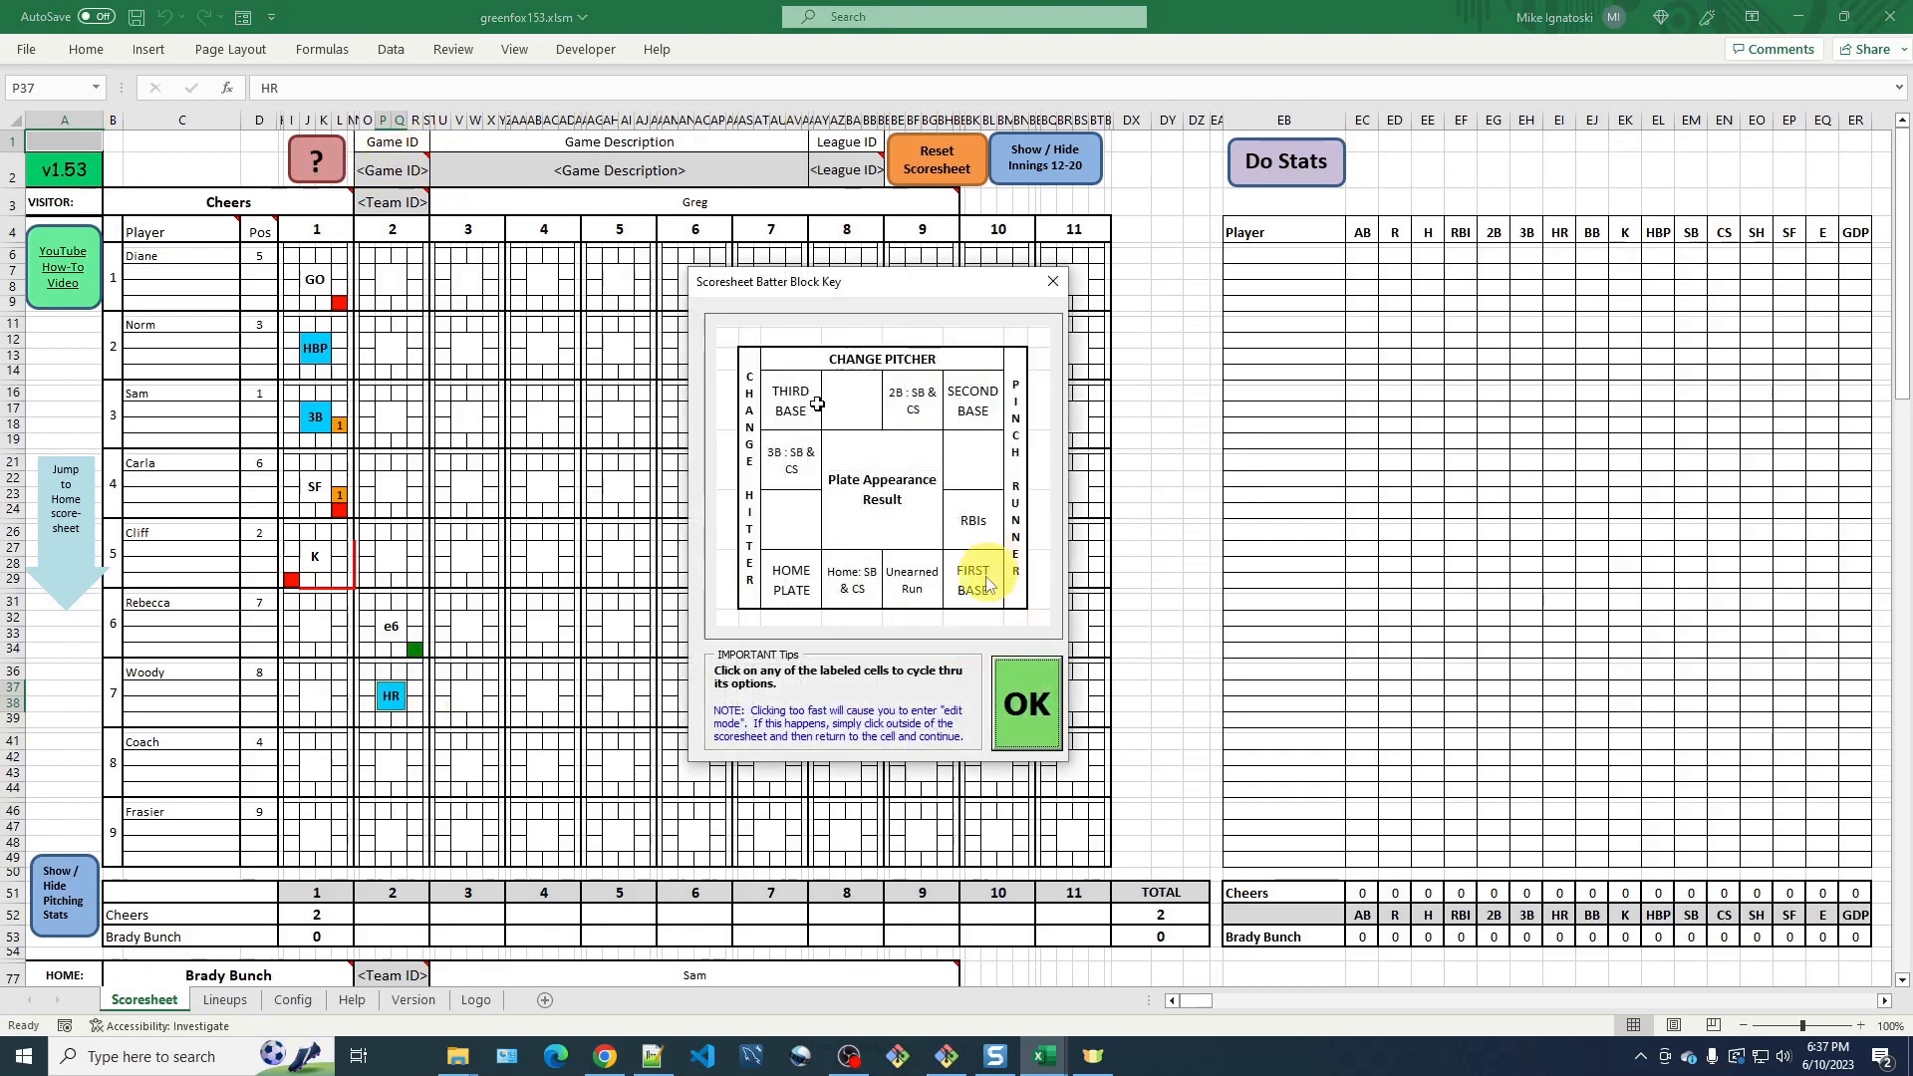
left_click(1068, 709)
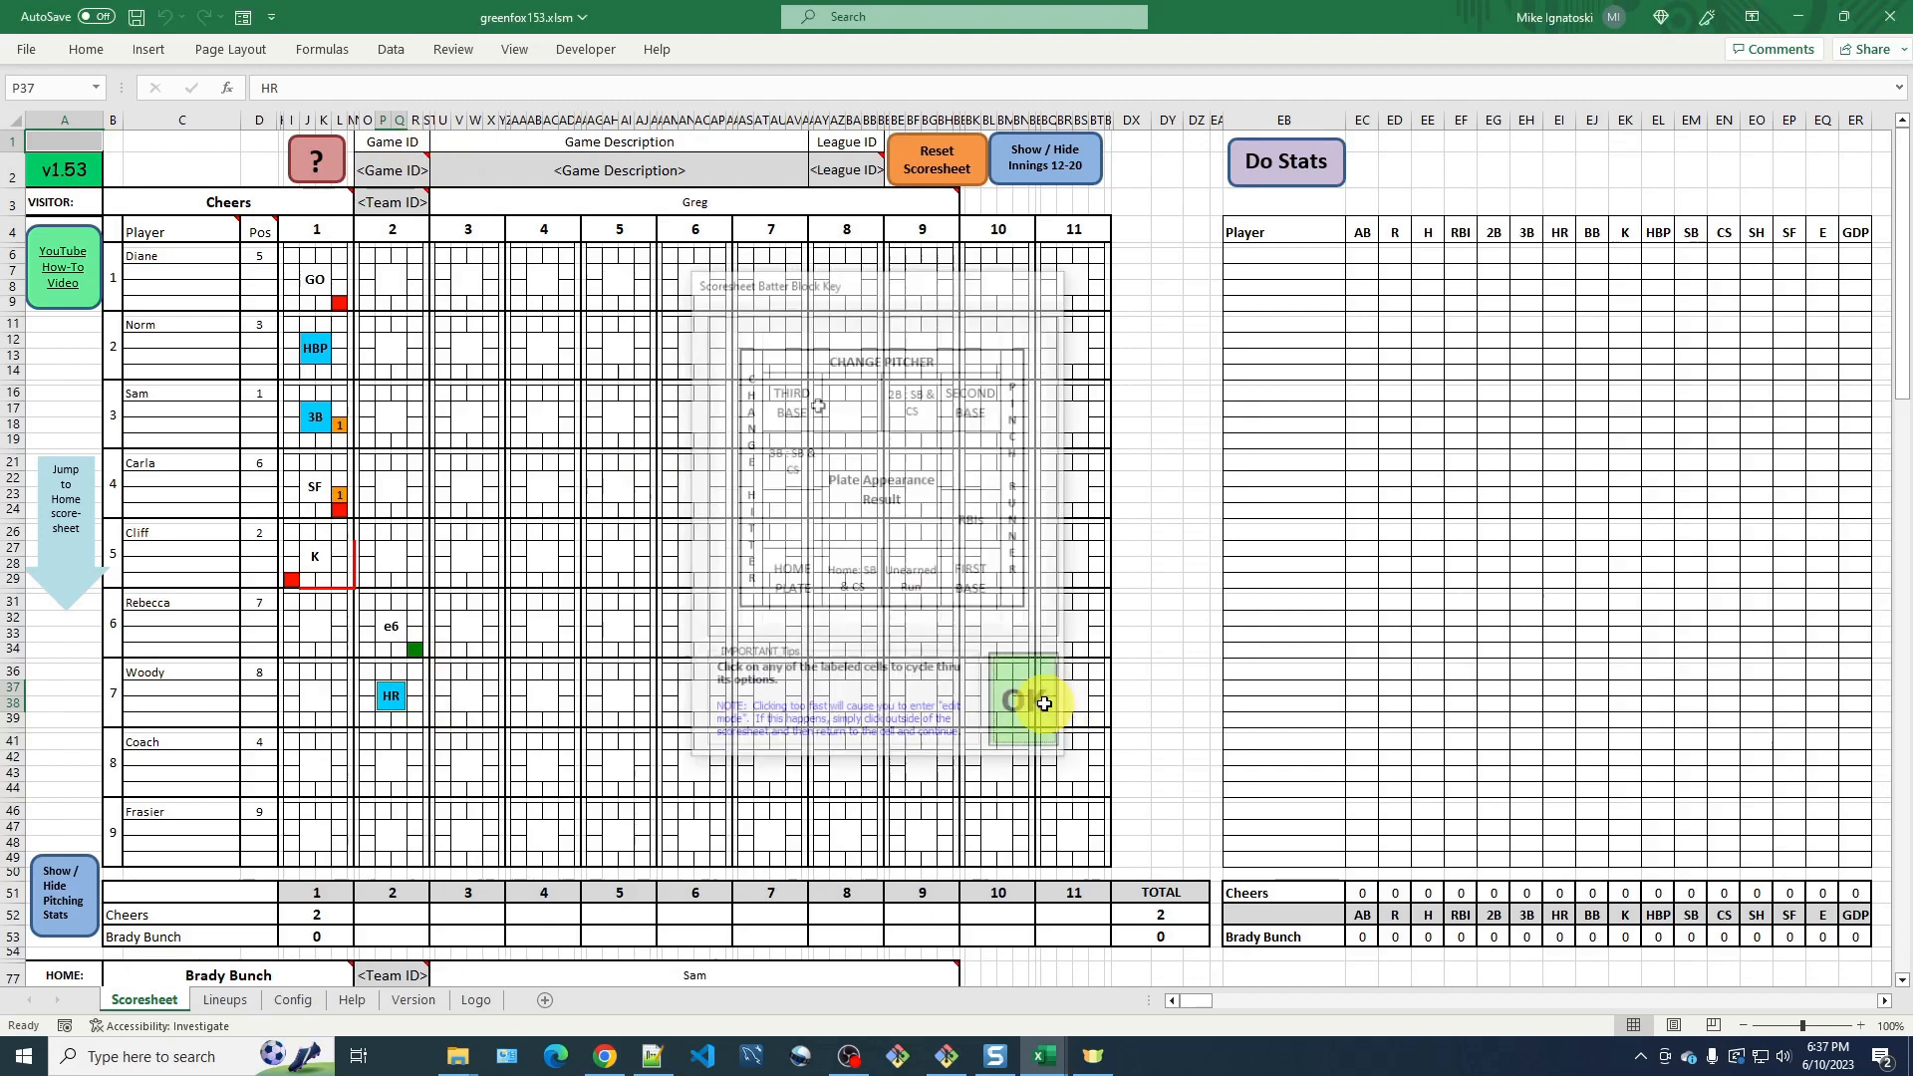
left_click(418, 704)
type("2")
key("Return")
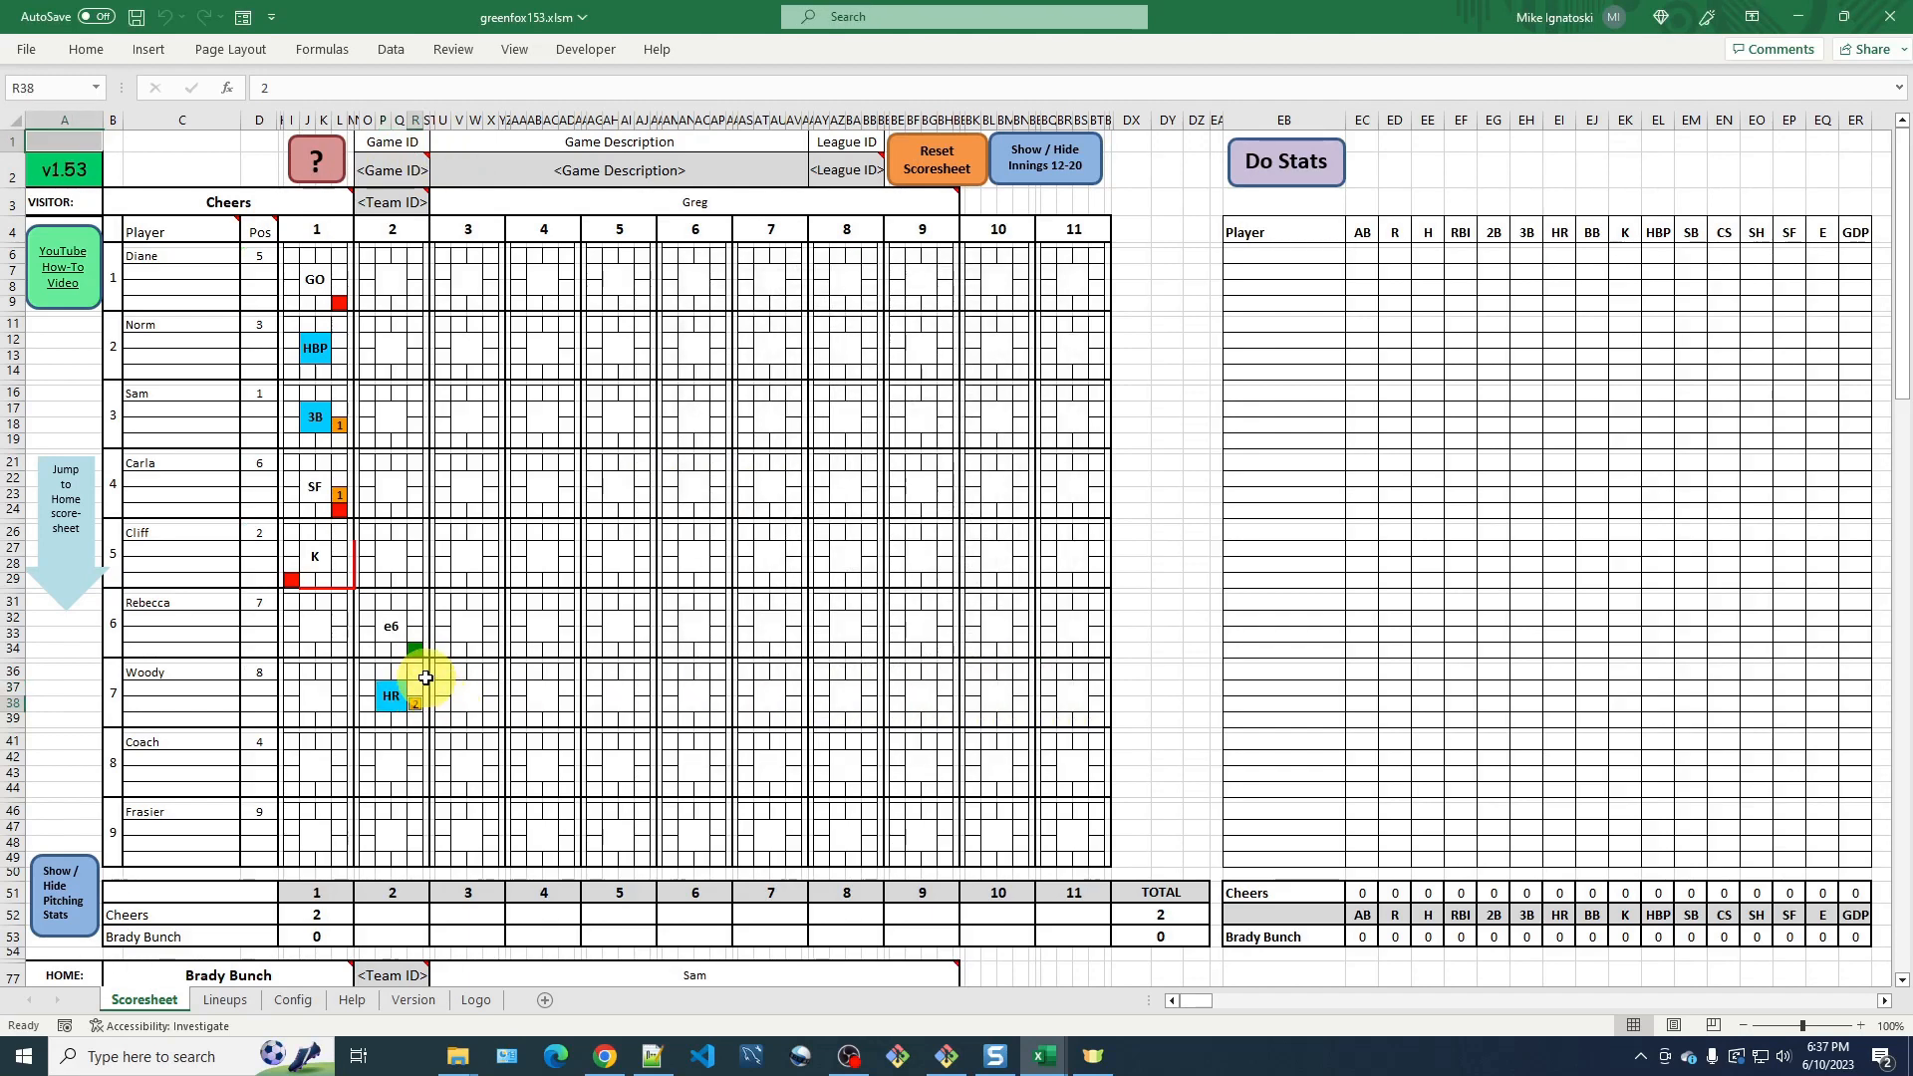
Mark Rebecca as scoring in inning 2 and review the batter block key.
left_click(368, 649)
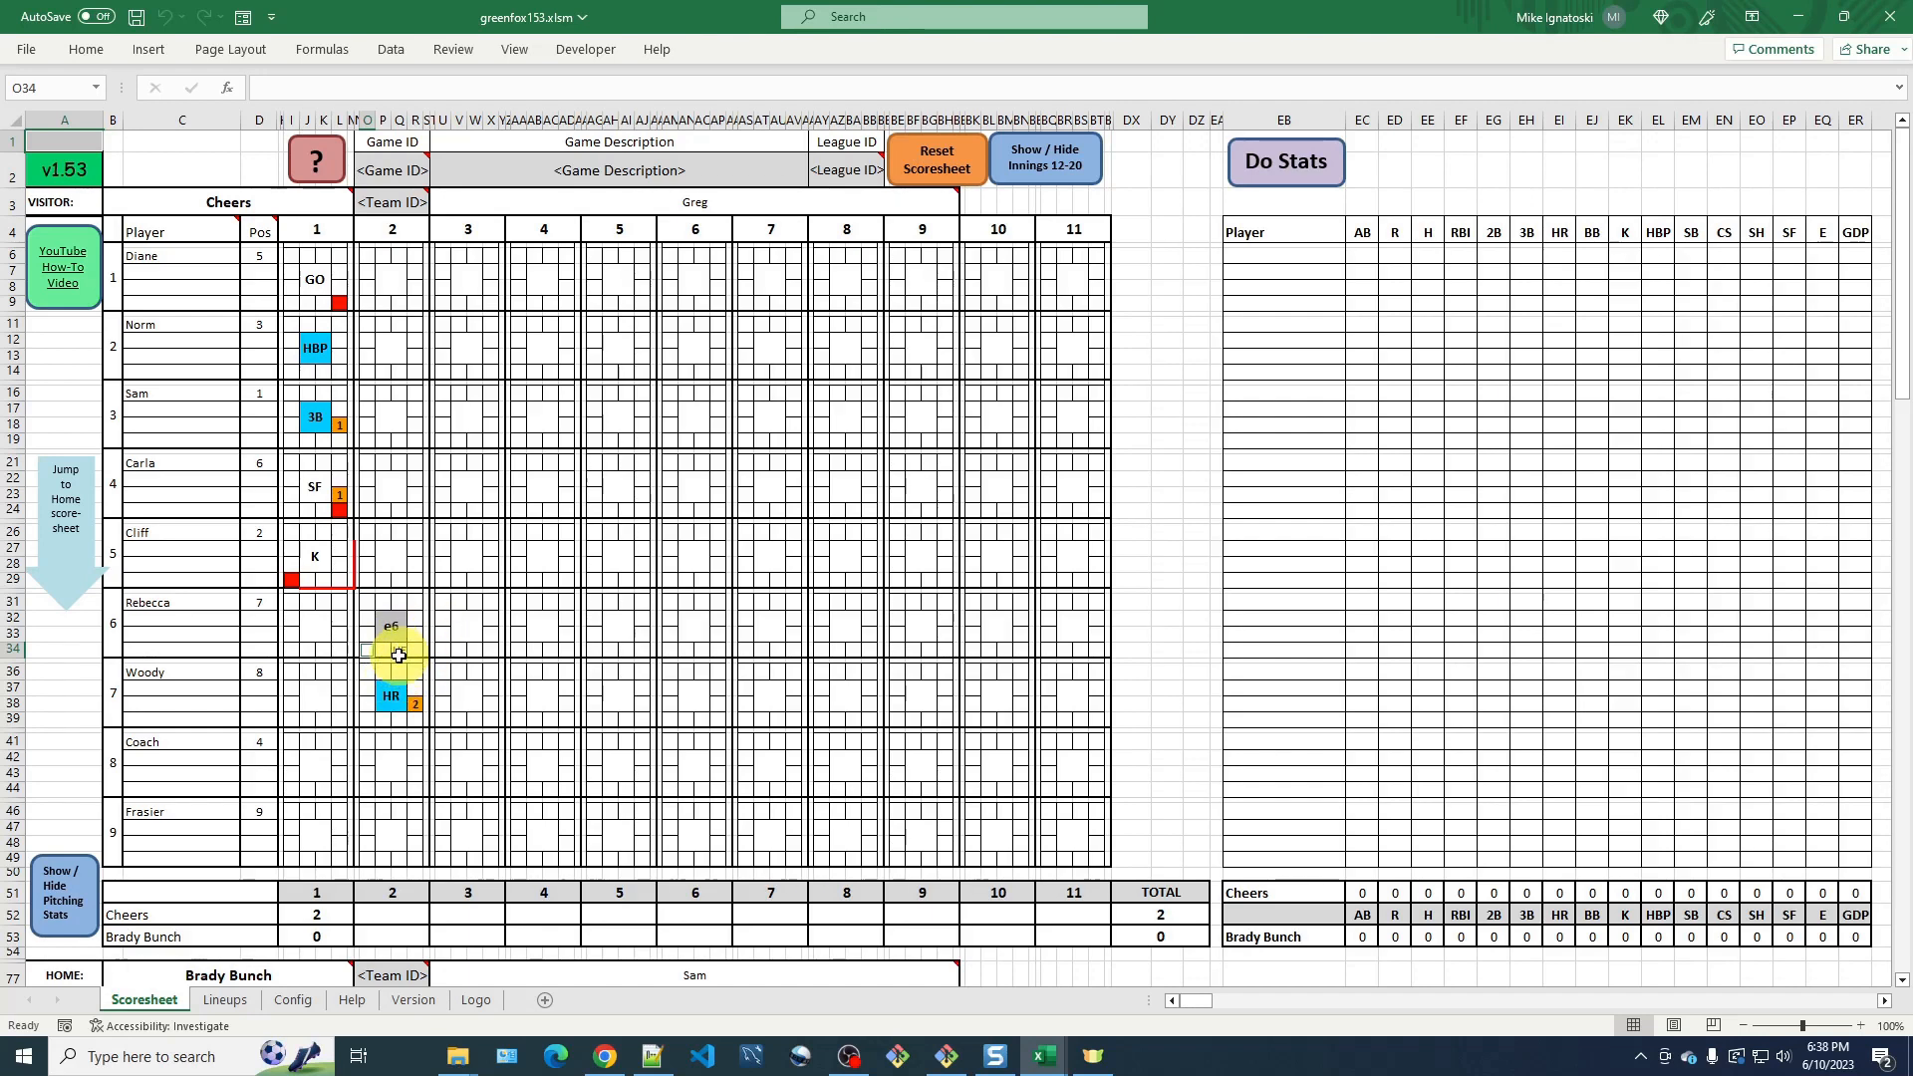
left_click(317, 164)
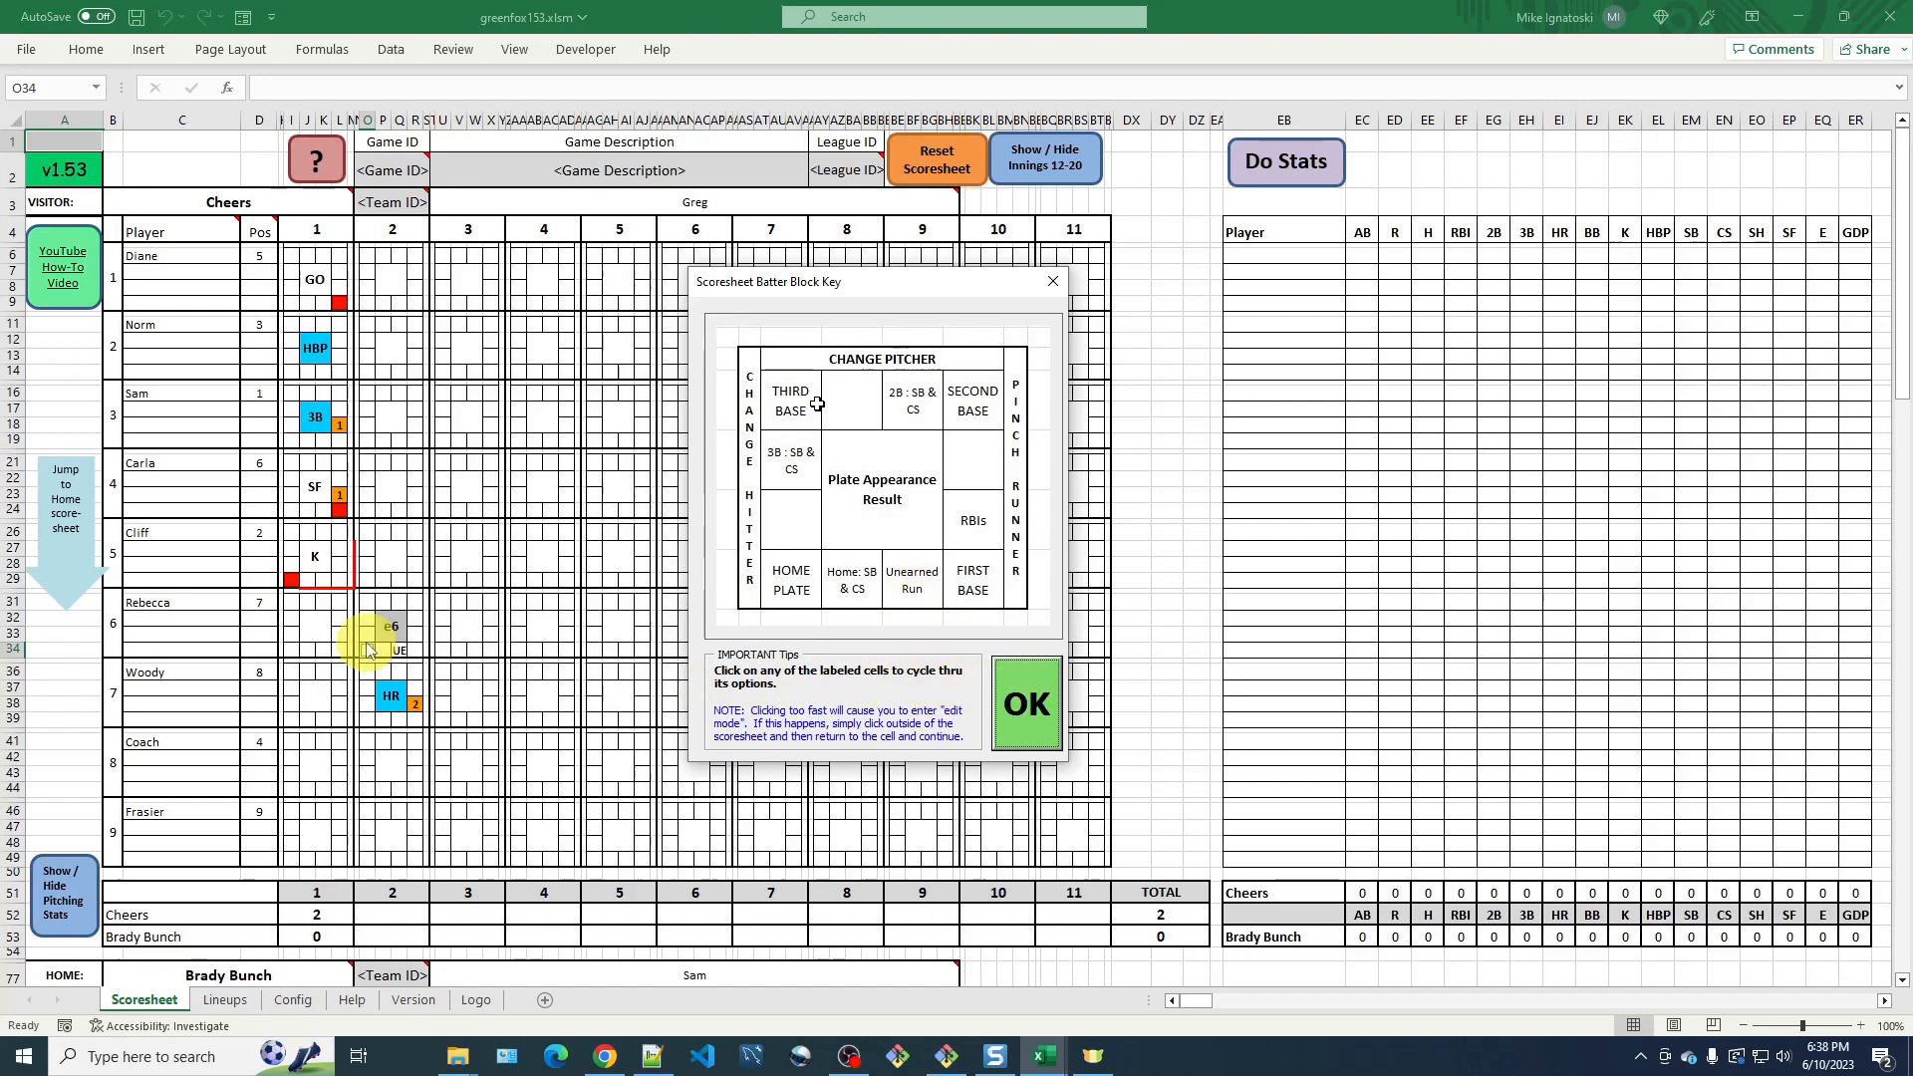
left_click(1027, 697)
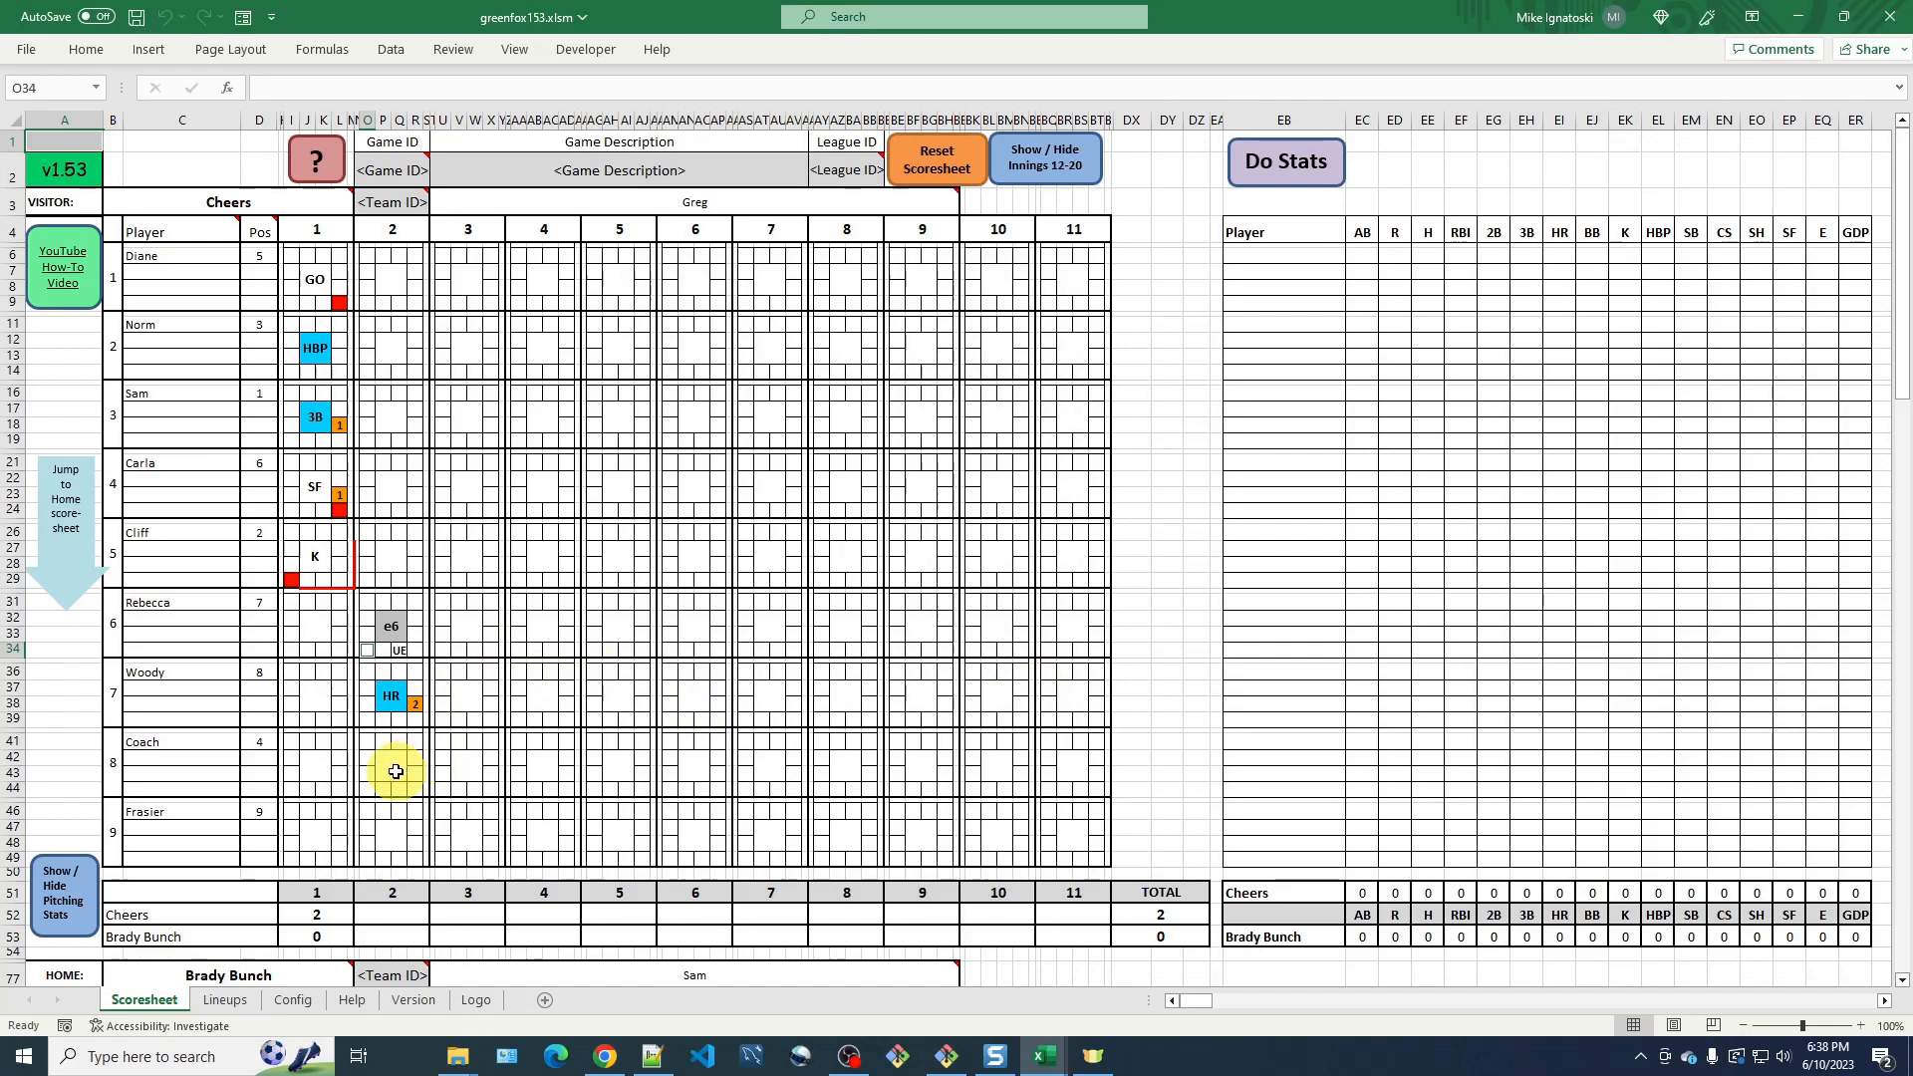
Record an intentional walk (IBB) as Coach's result in inning 2.
left_click(395, 771)
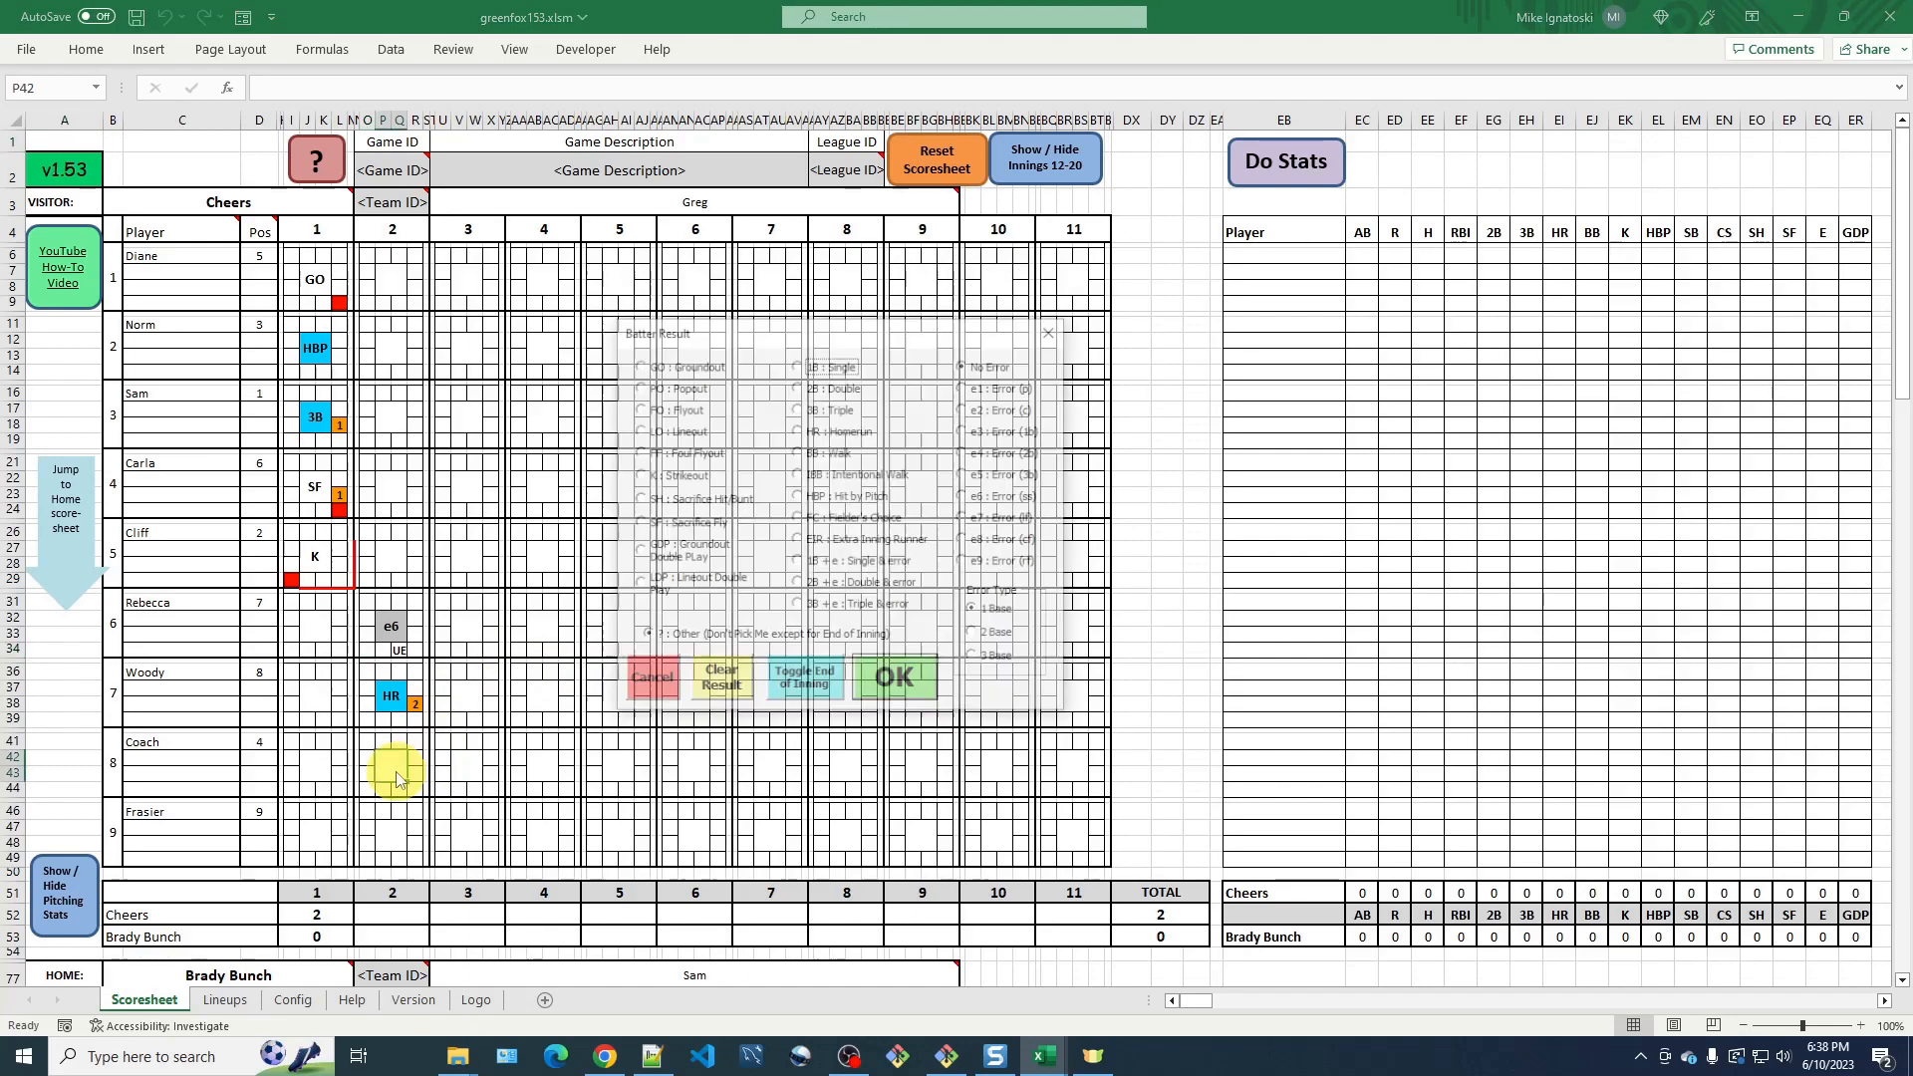
left_click(798, 478)
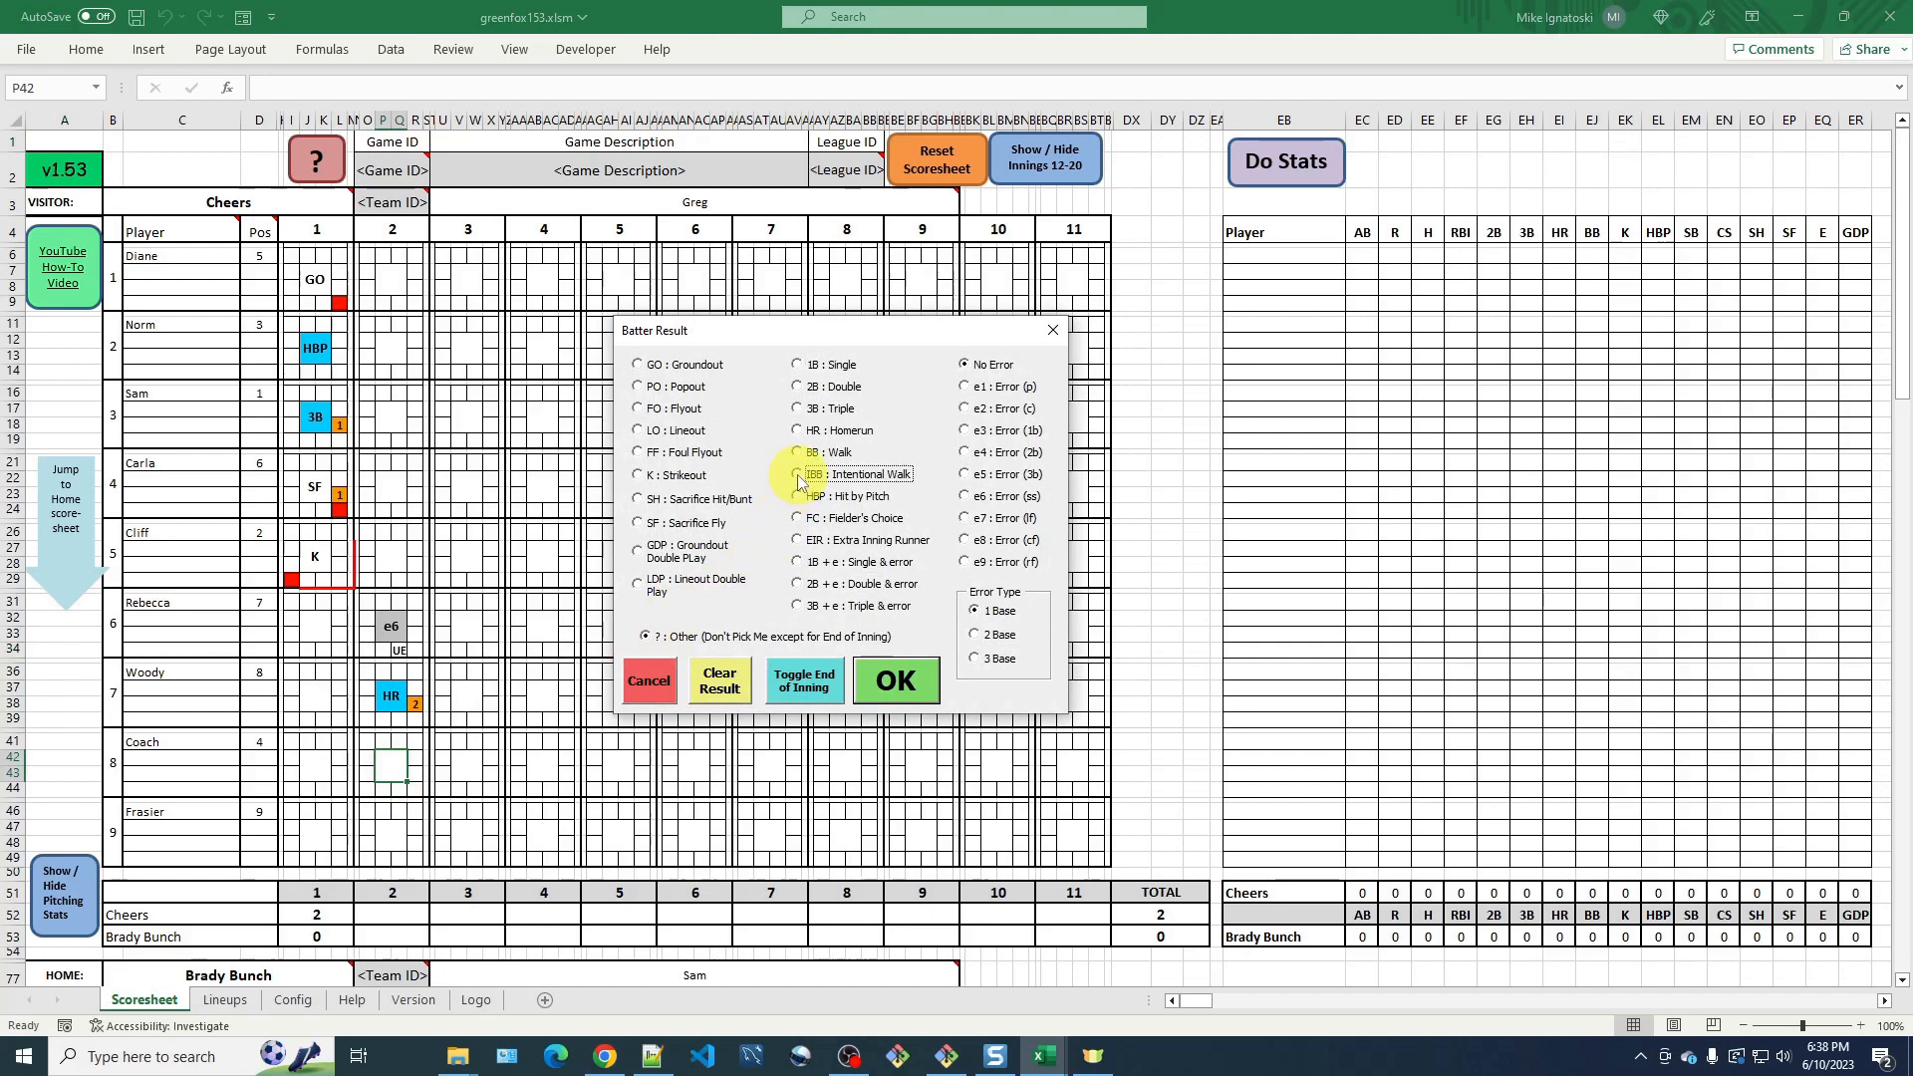
left_click(903, 684)
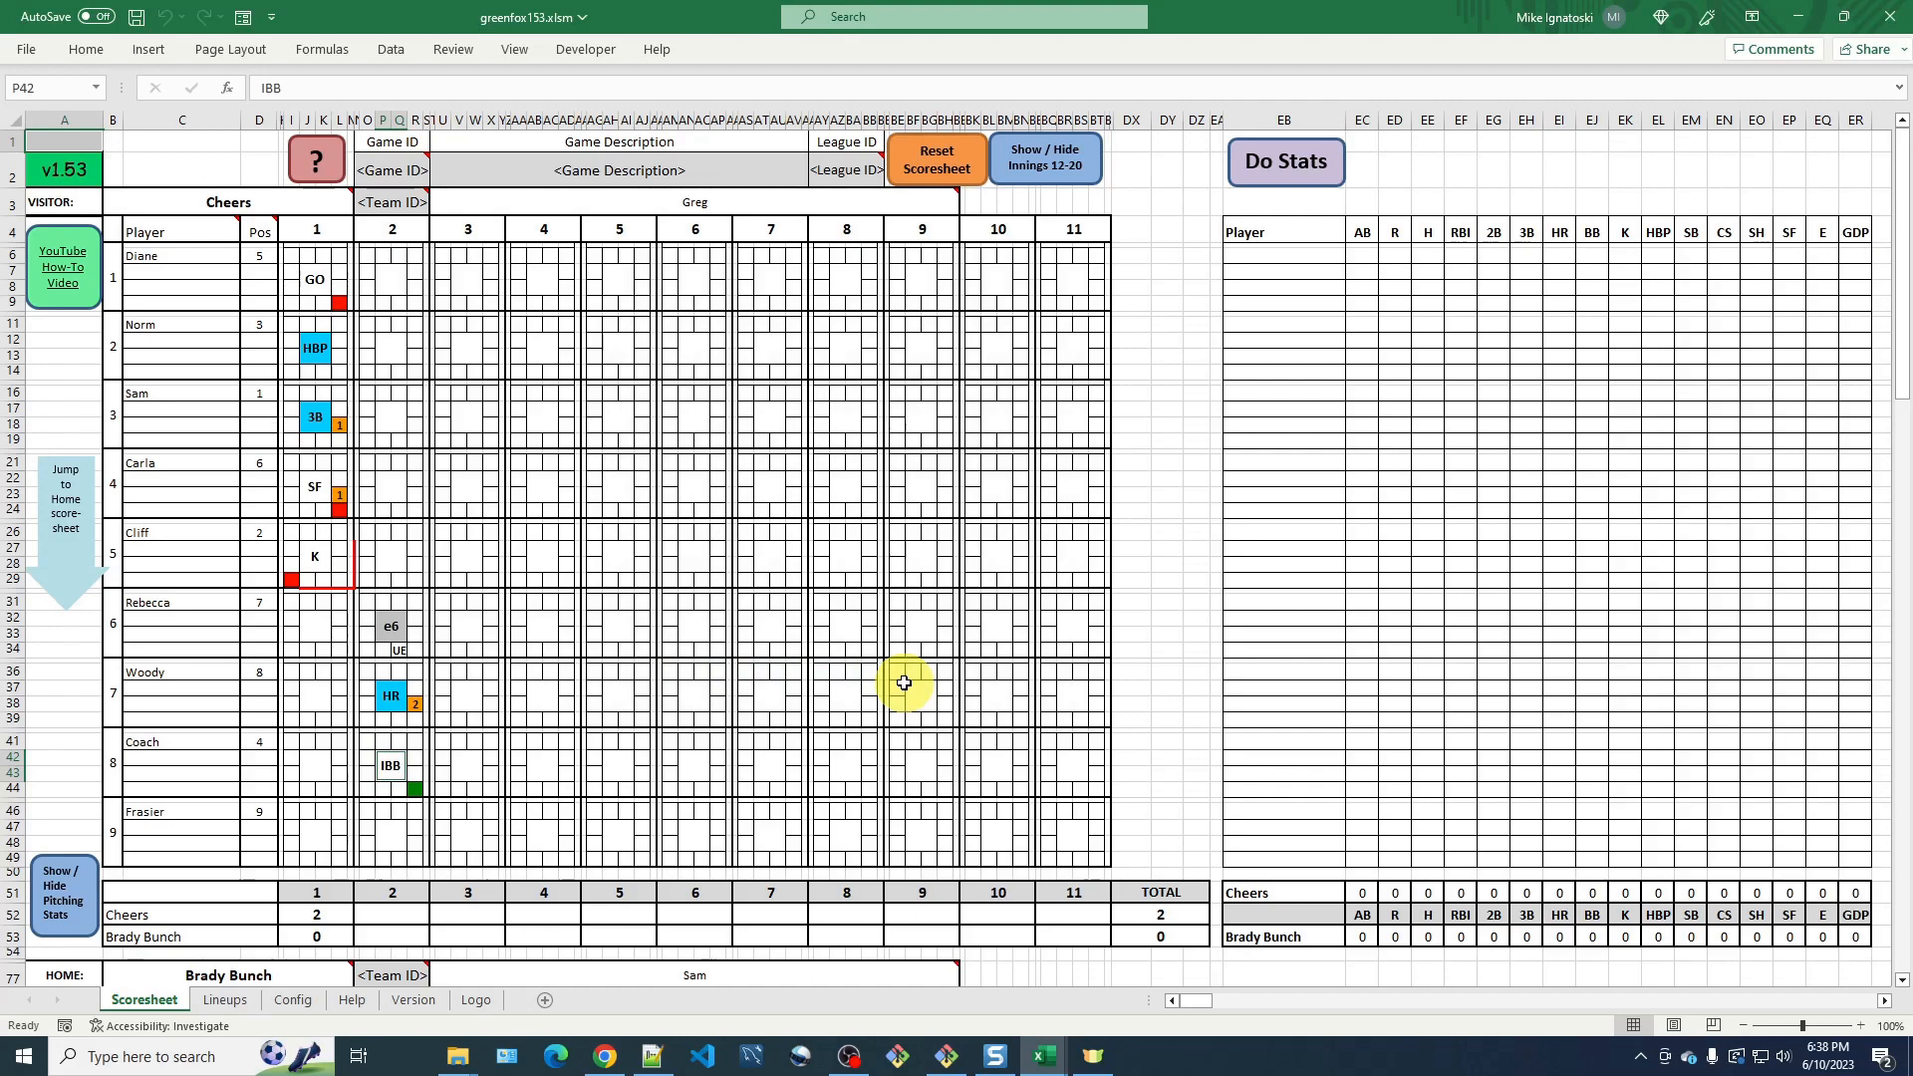
Record a groundout double play (GDP) as Frasier's result in inning 2.
left_click(395, 835)
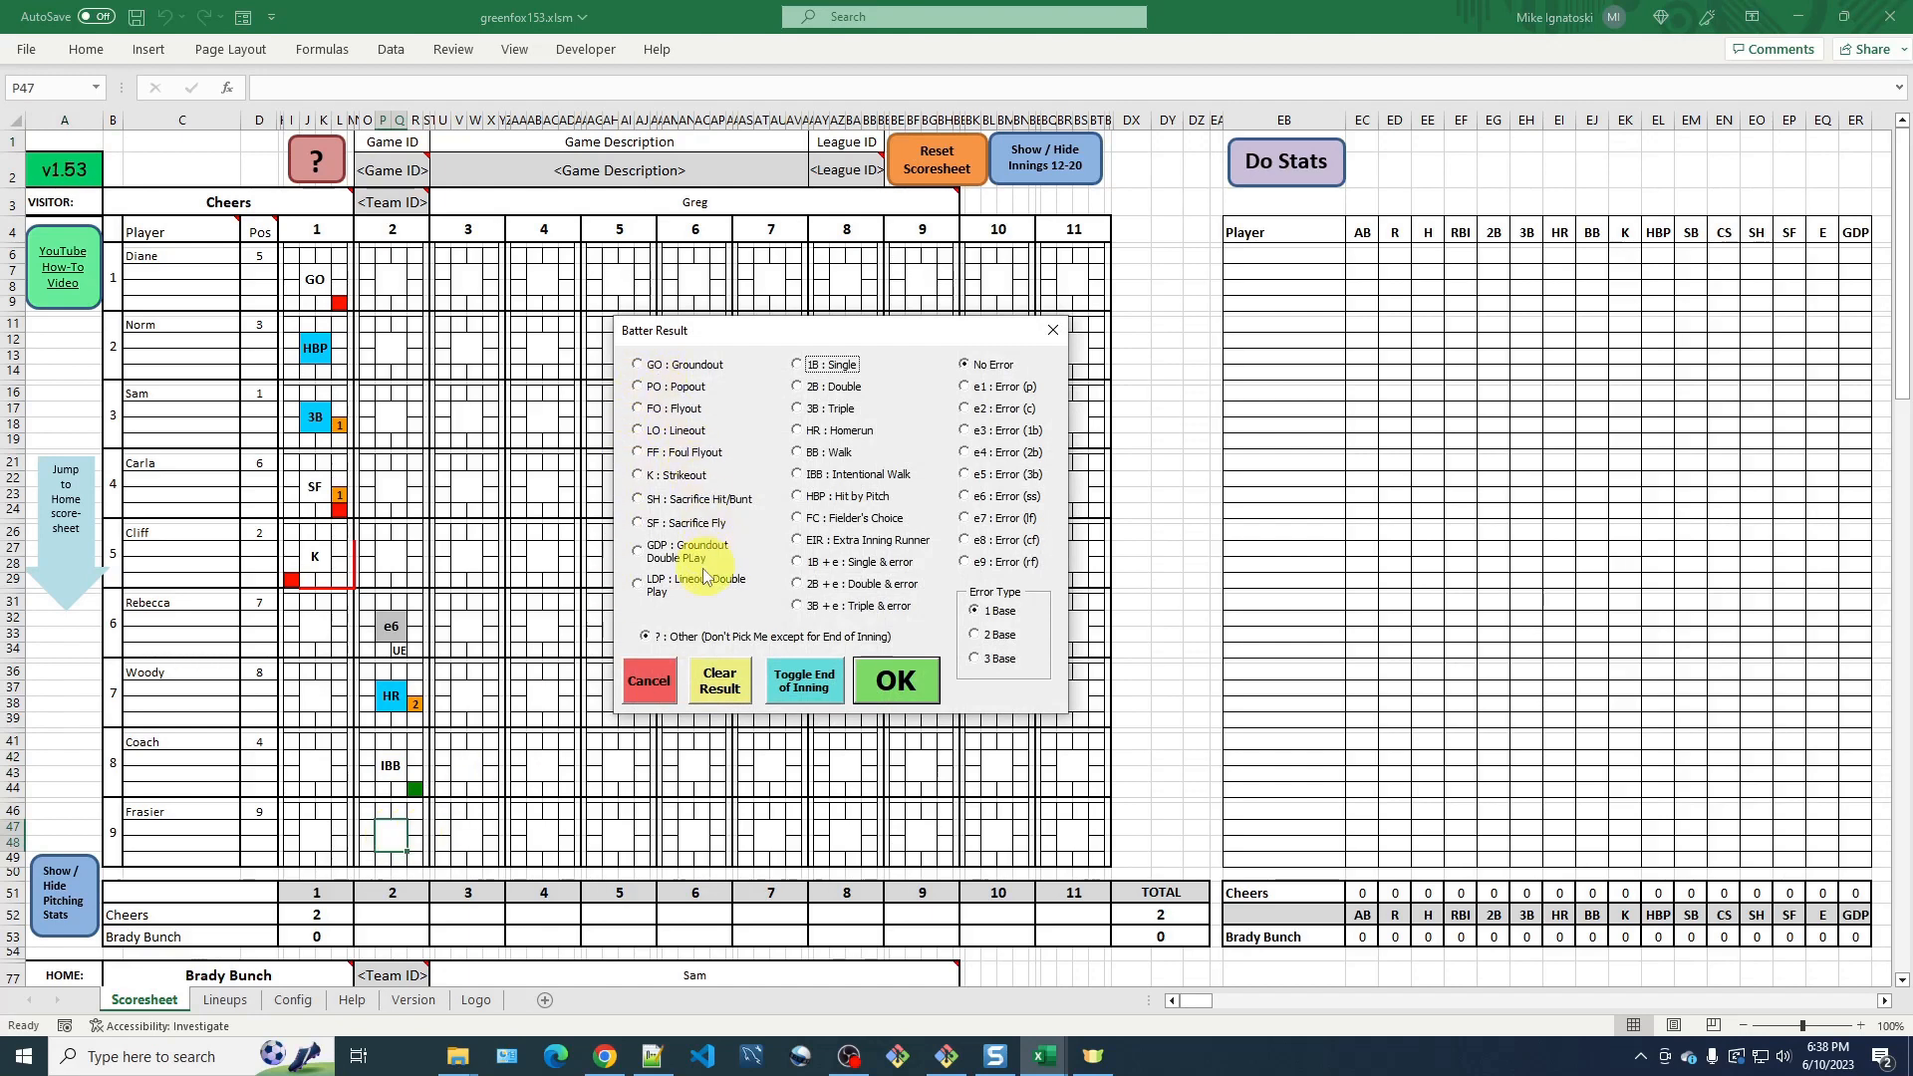
left_click(643, 558)
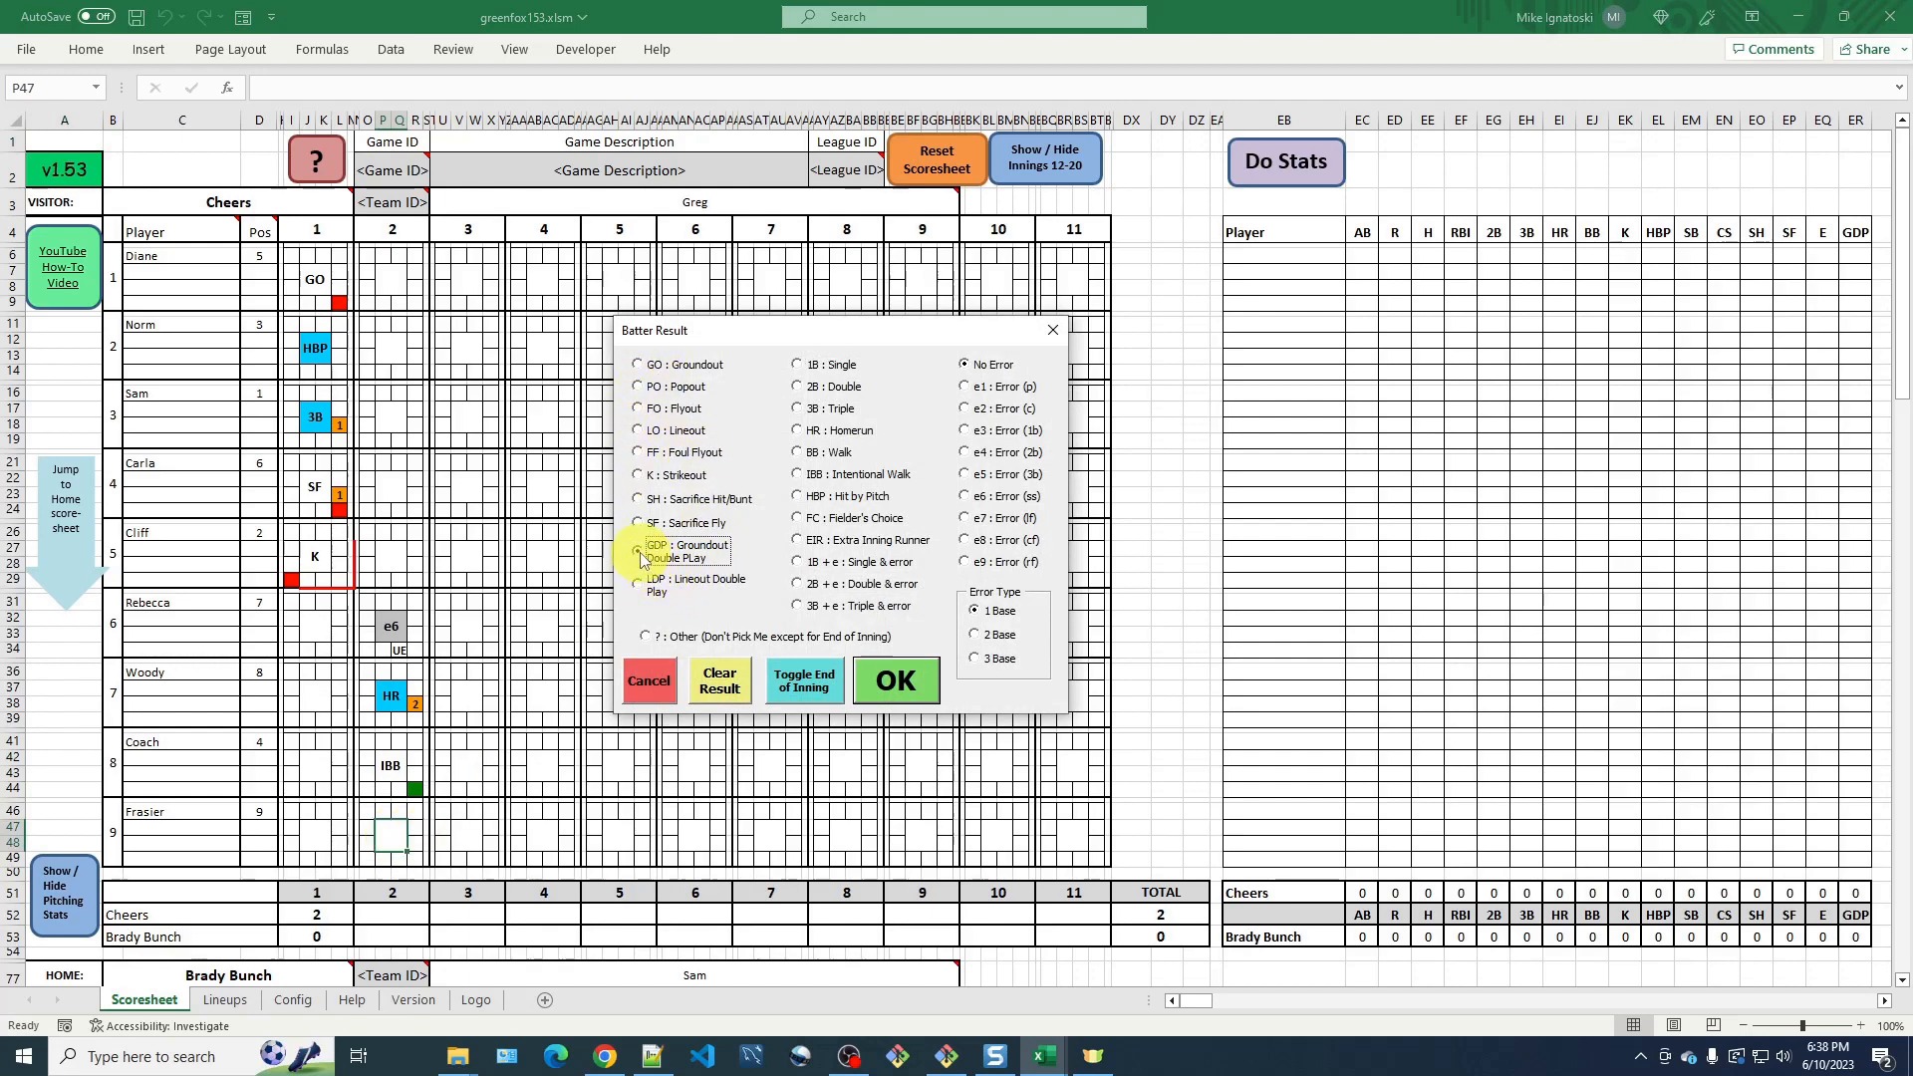
left_click(892, 683)
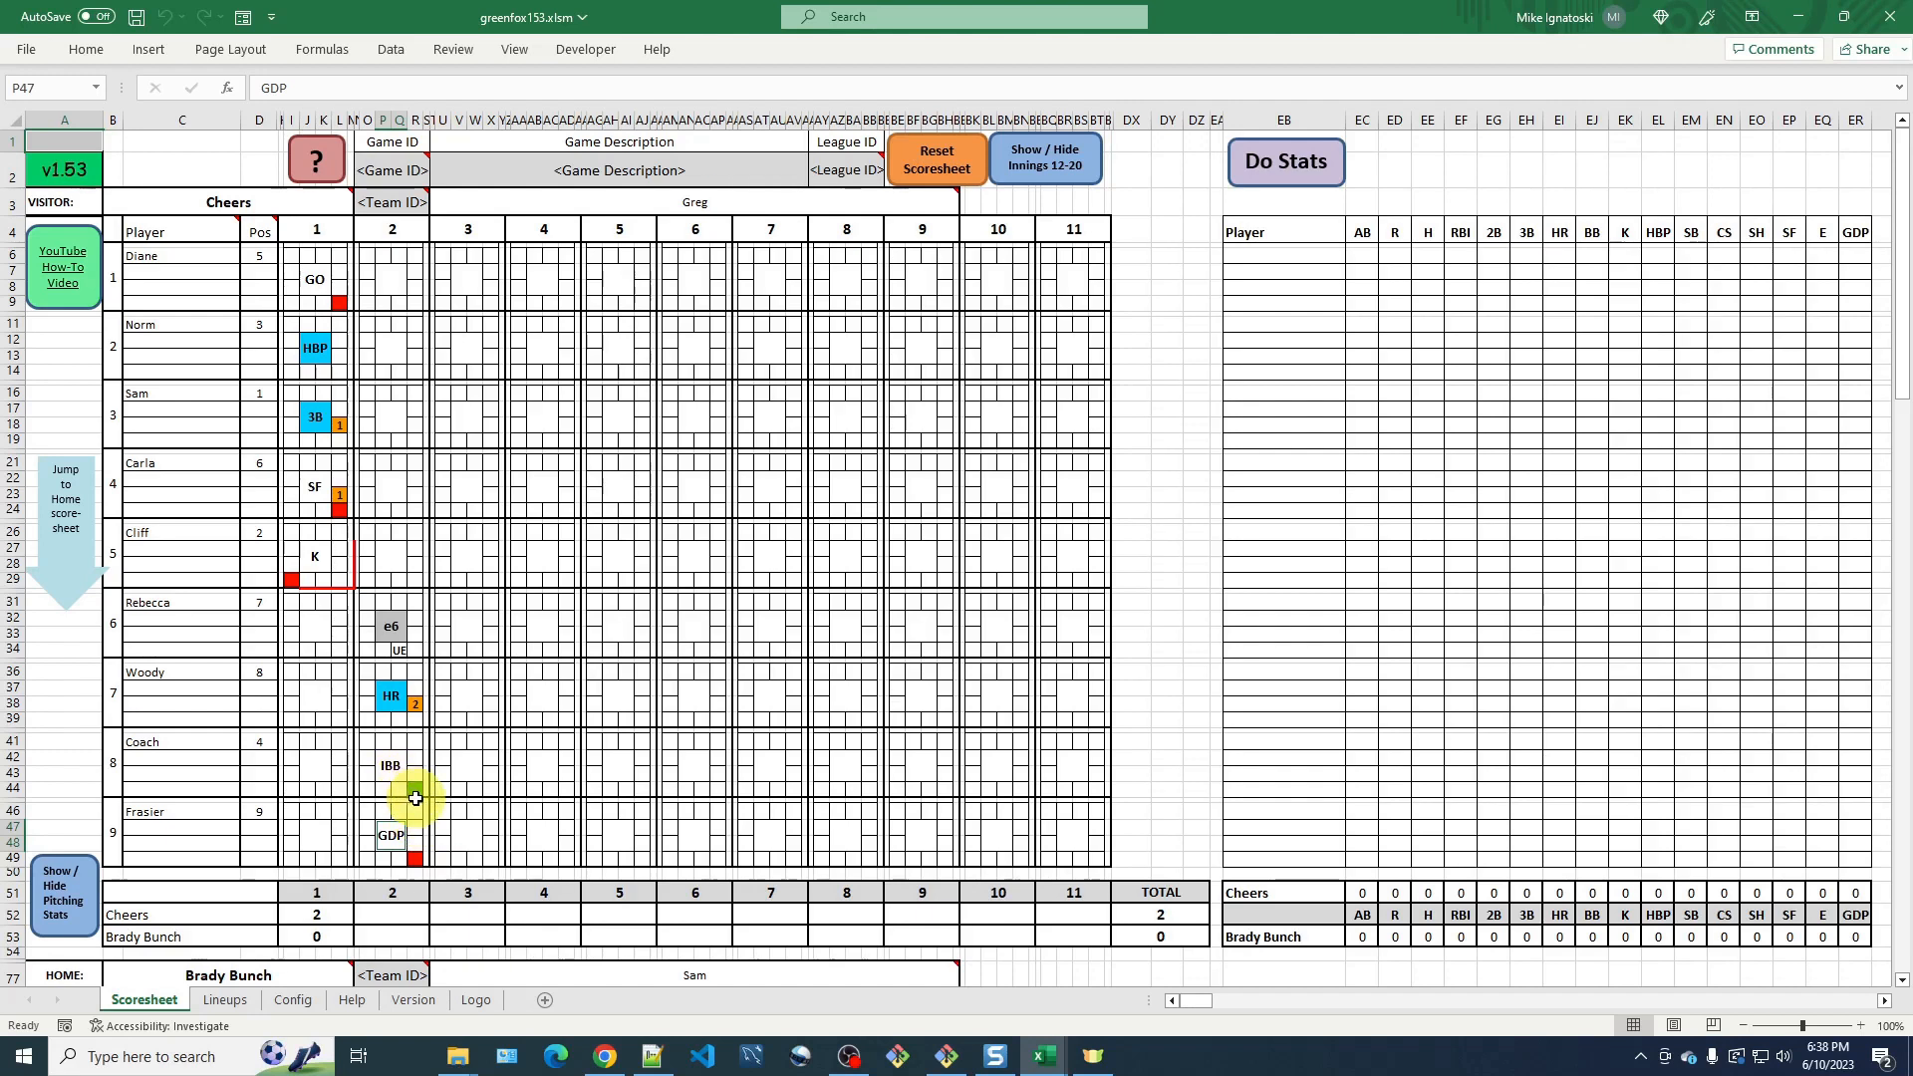
Mark Coach as out at second base in inning 2.
left_click(416, 744)
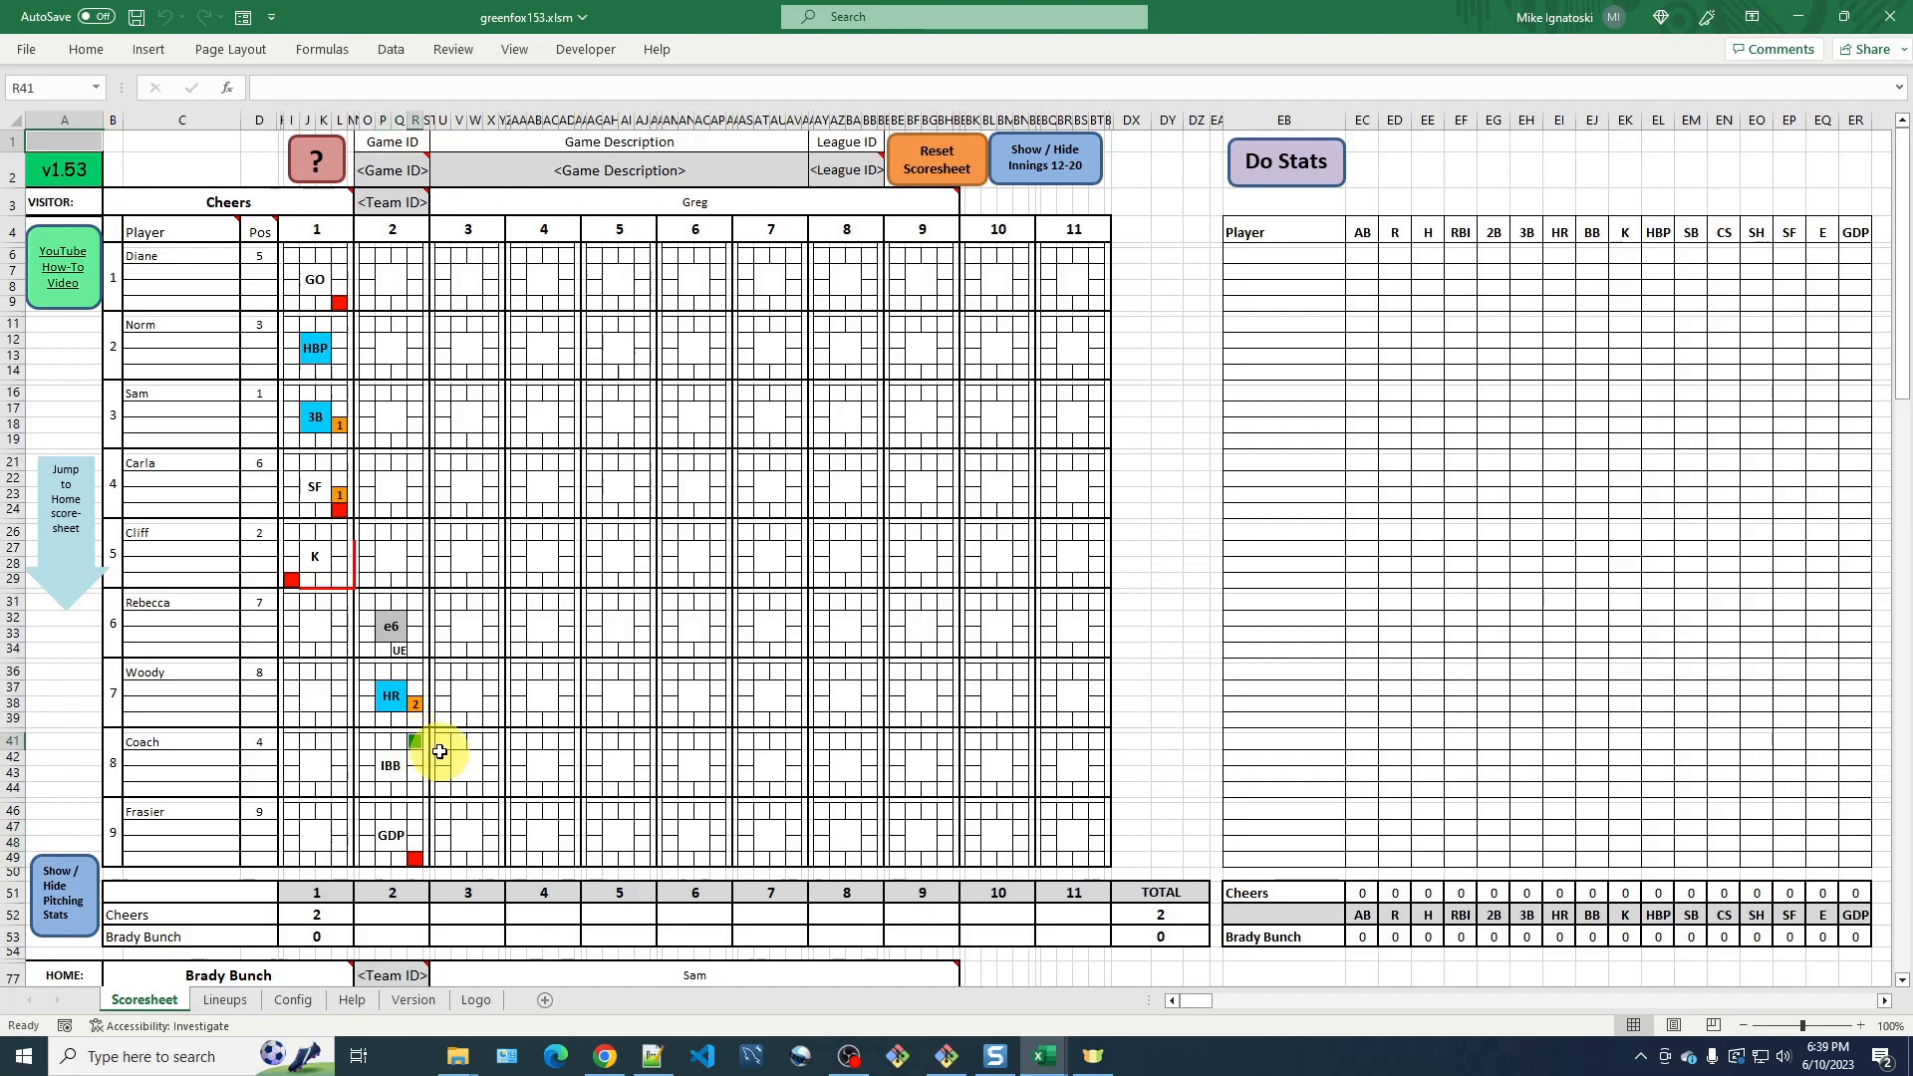
double_click(416, 742)
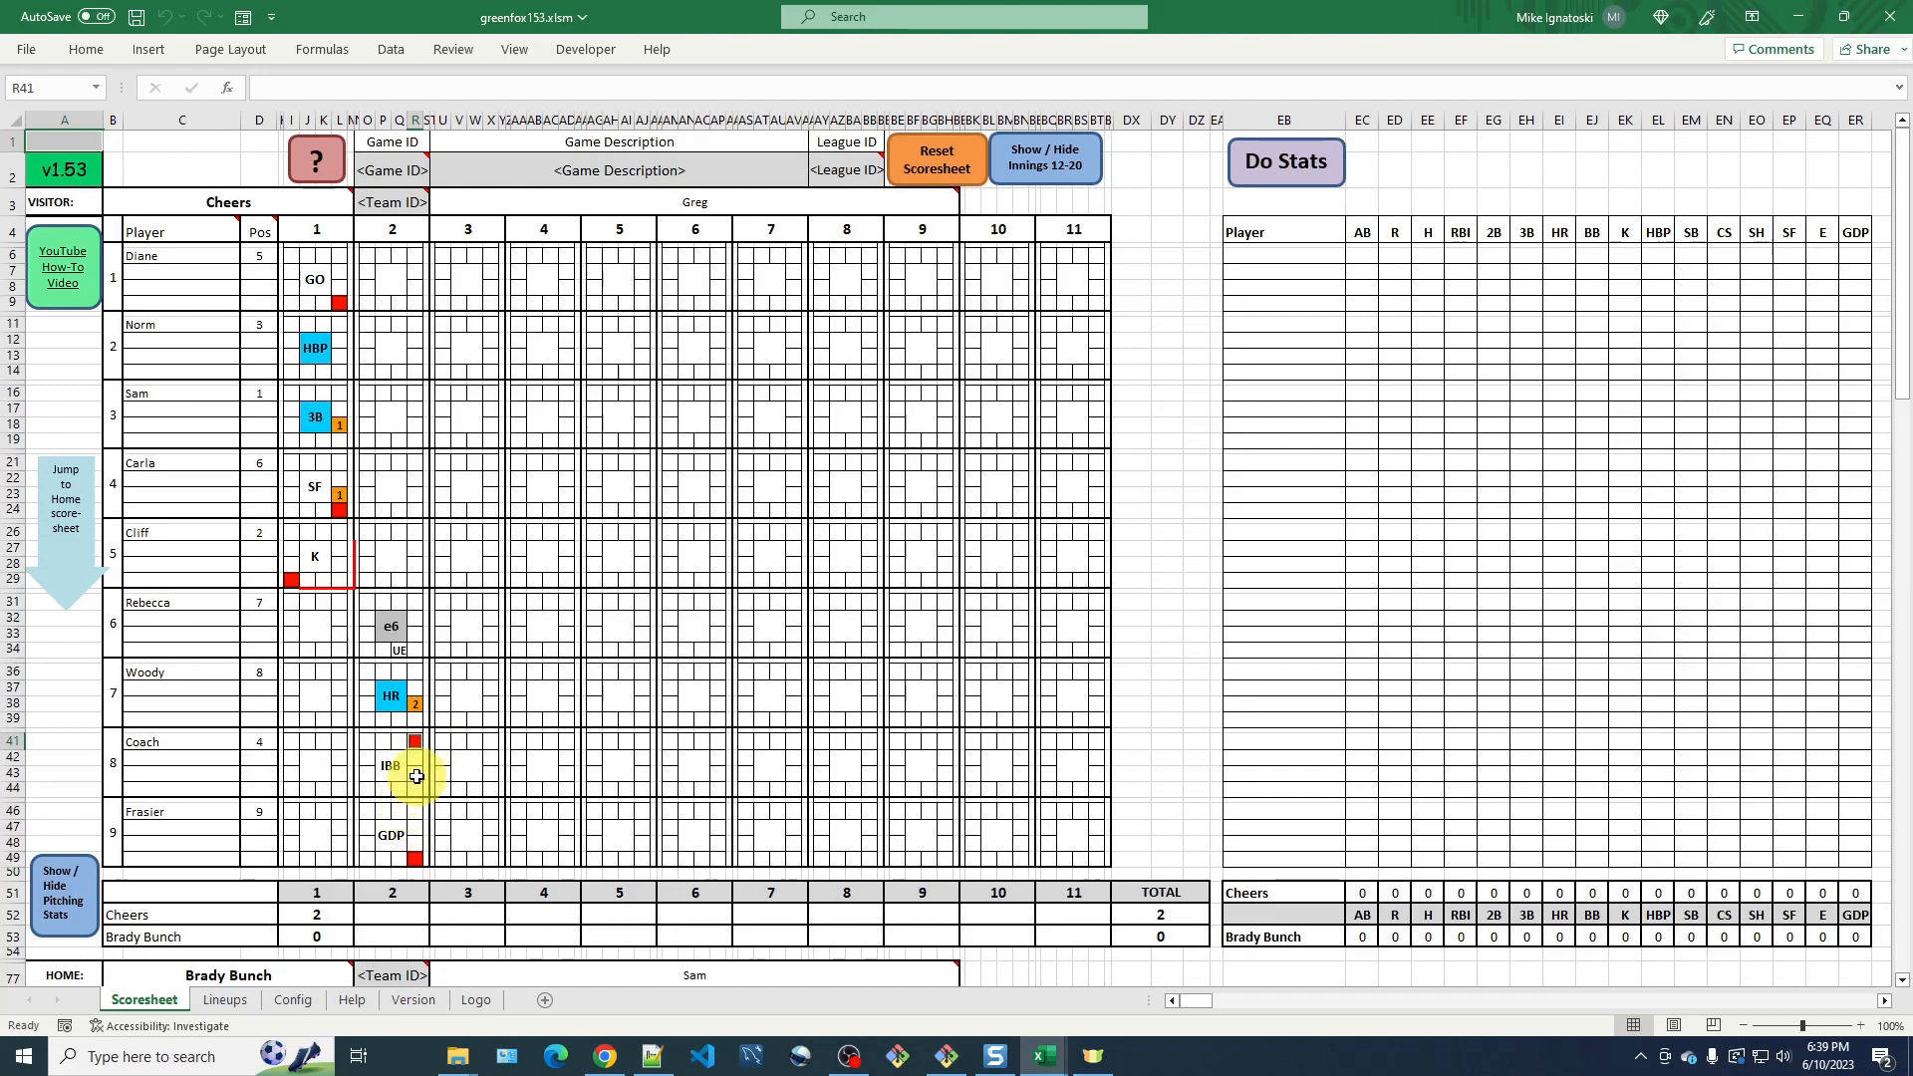
Record a strikeout (K) as Diane's result in inning 2 and mark it as the end of the inning.
left_click(399, 271)
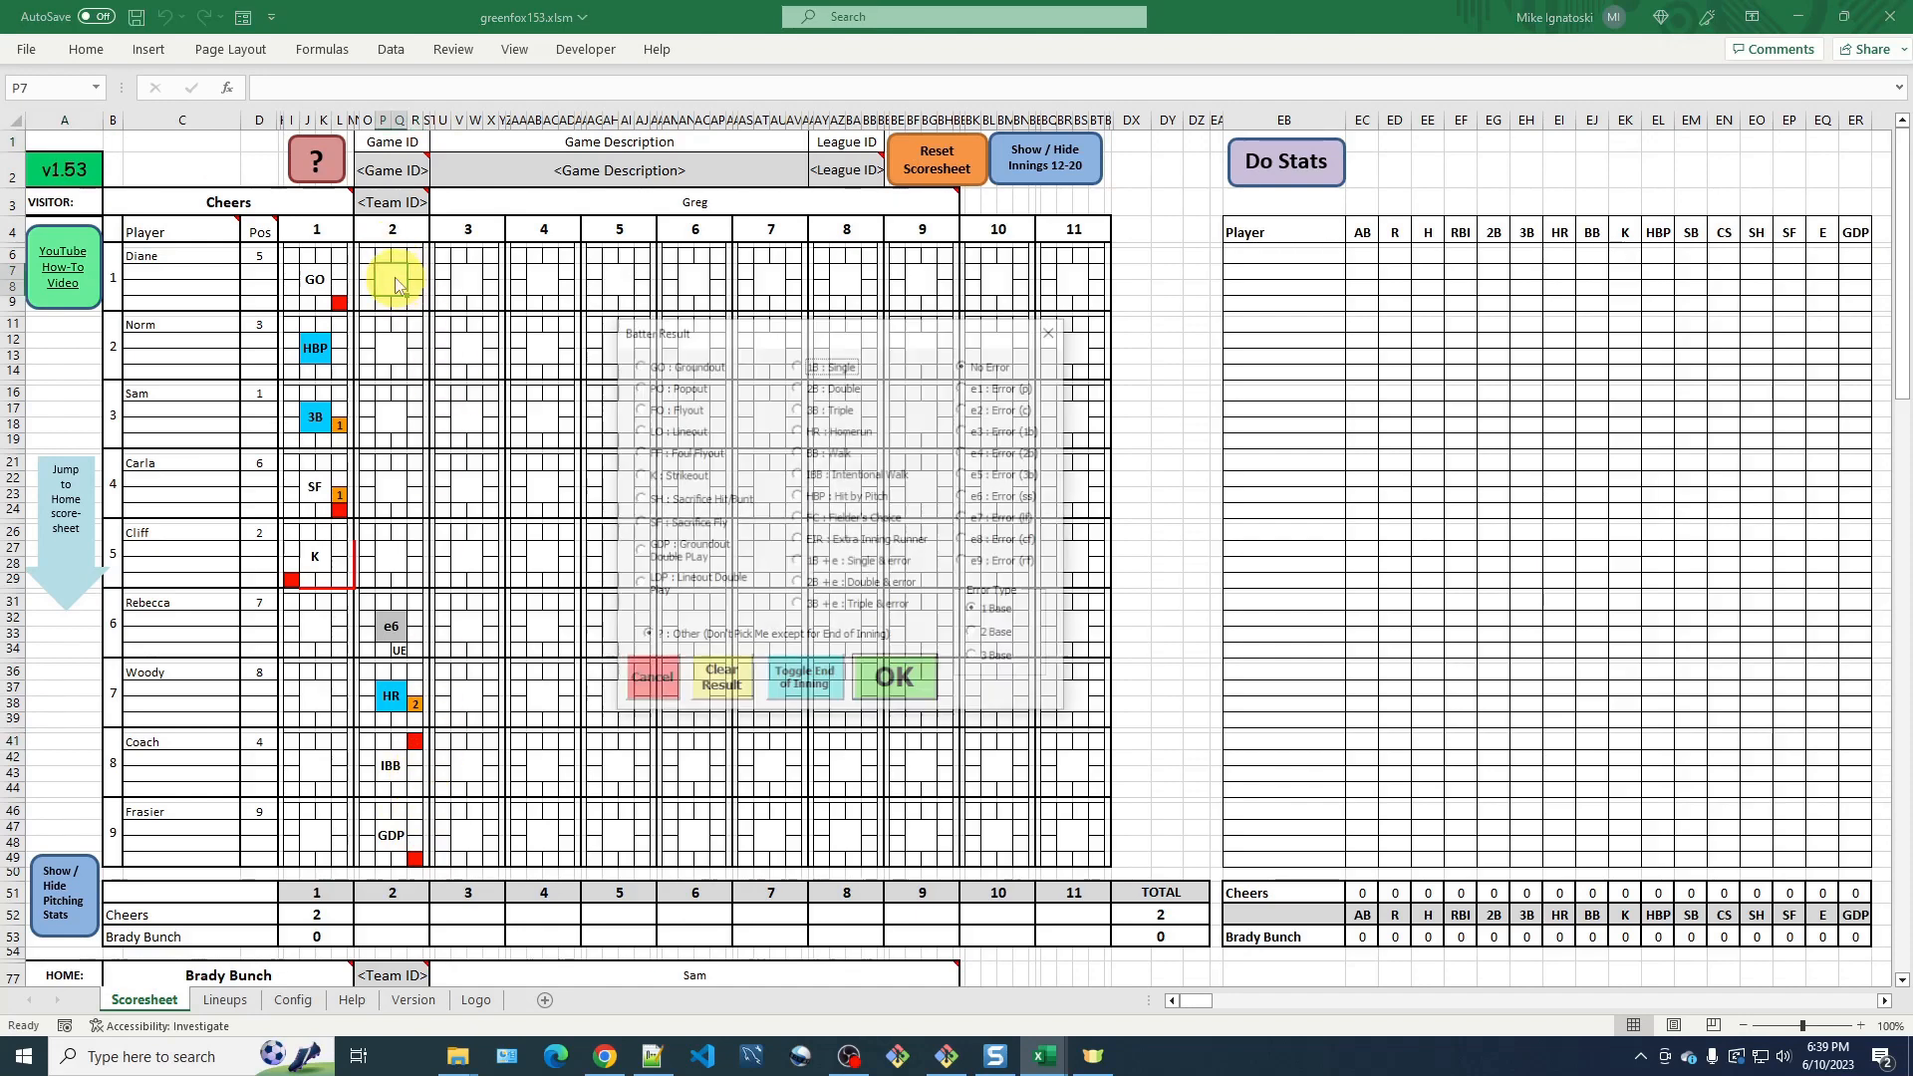
left_click(675, 474)
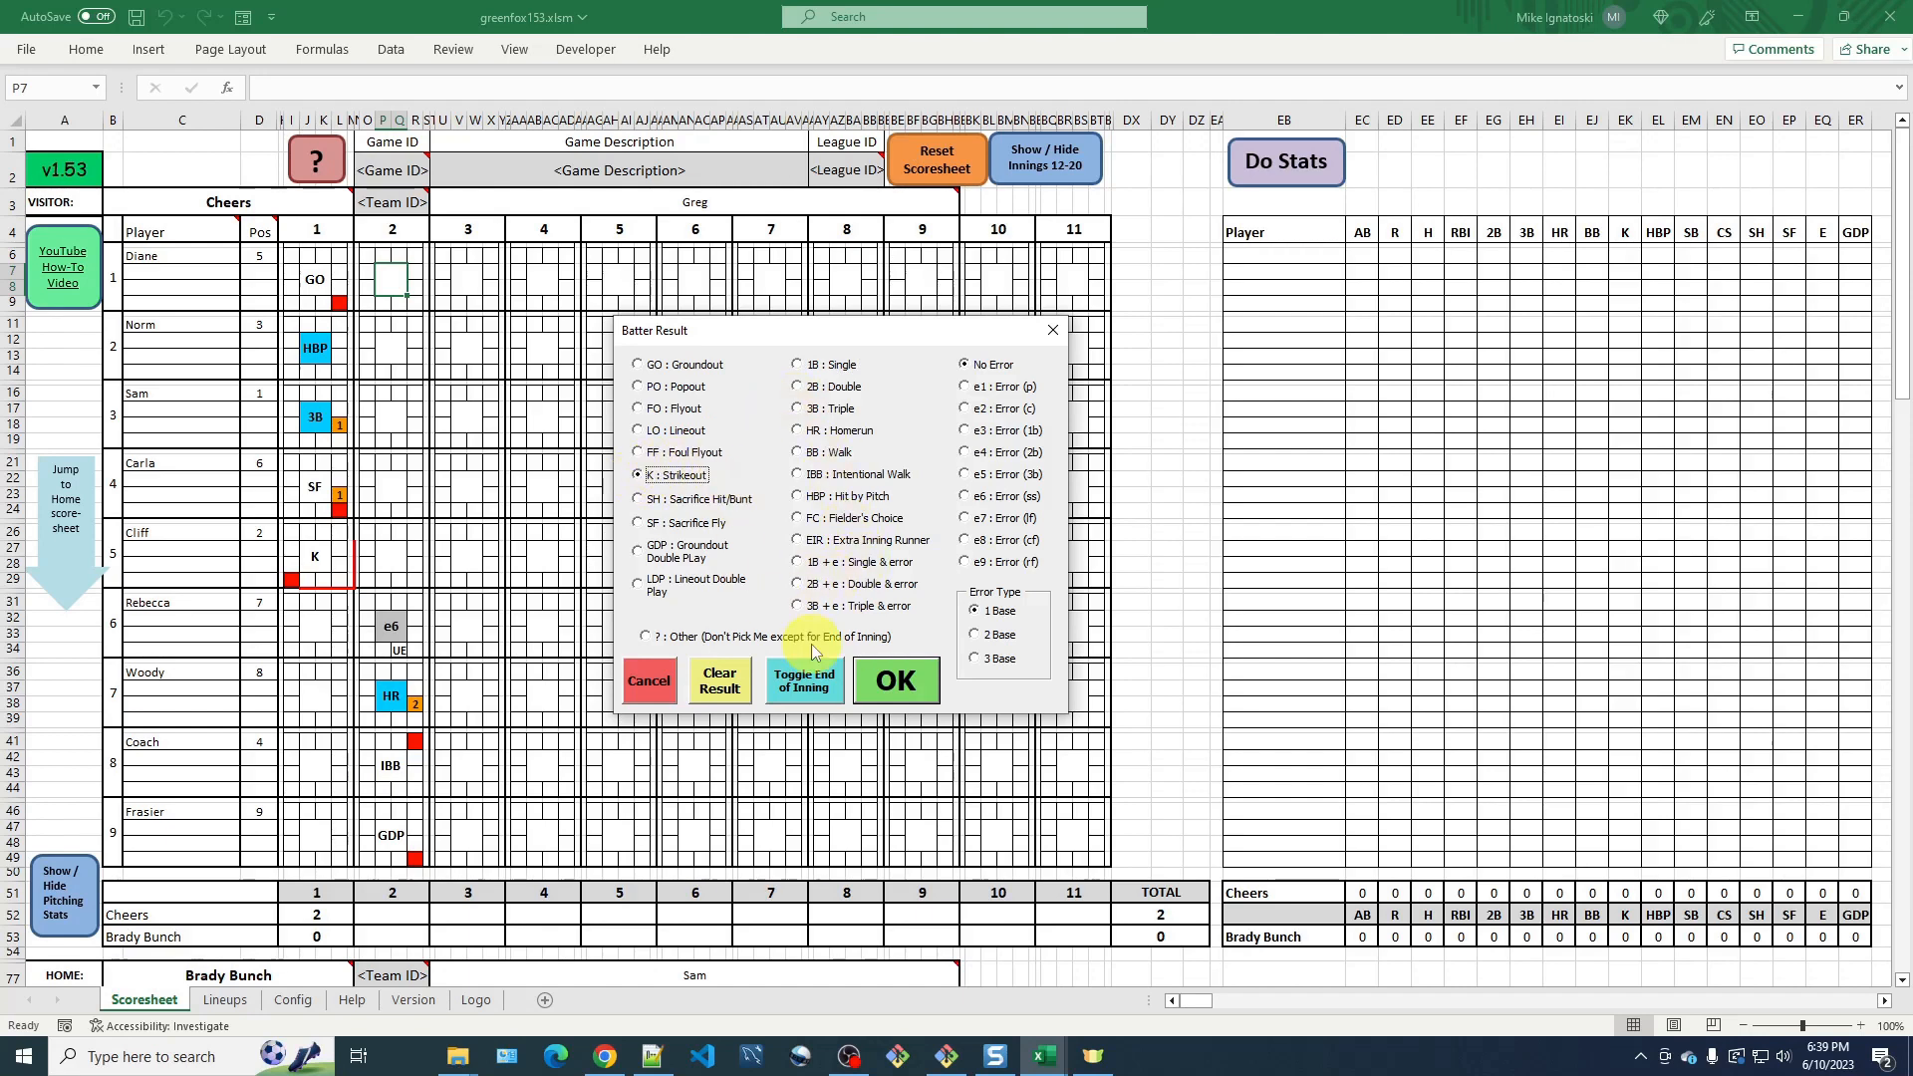
left_click(823, 694)
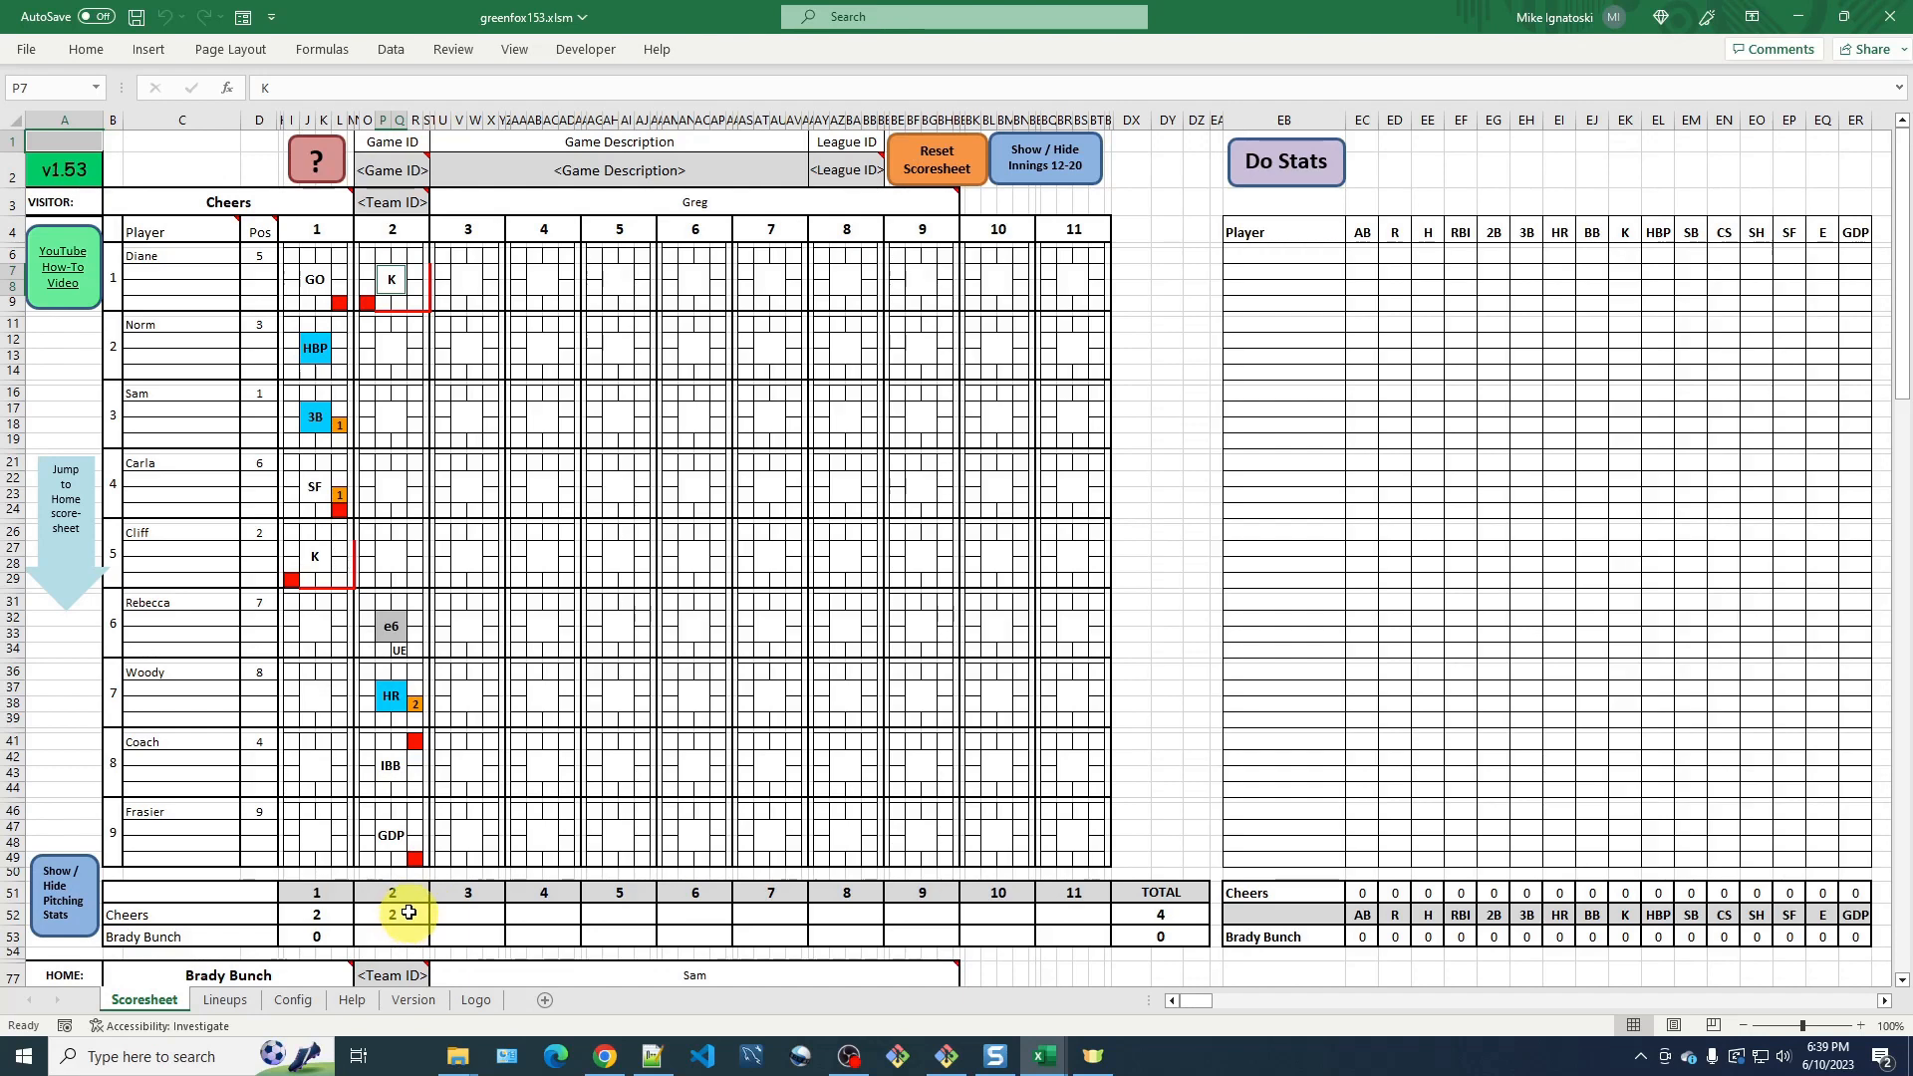
Jump to the home scoresheet and record a single (1B) as Alice's result in inning 2.
left_click(65, 564)
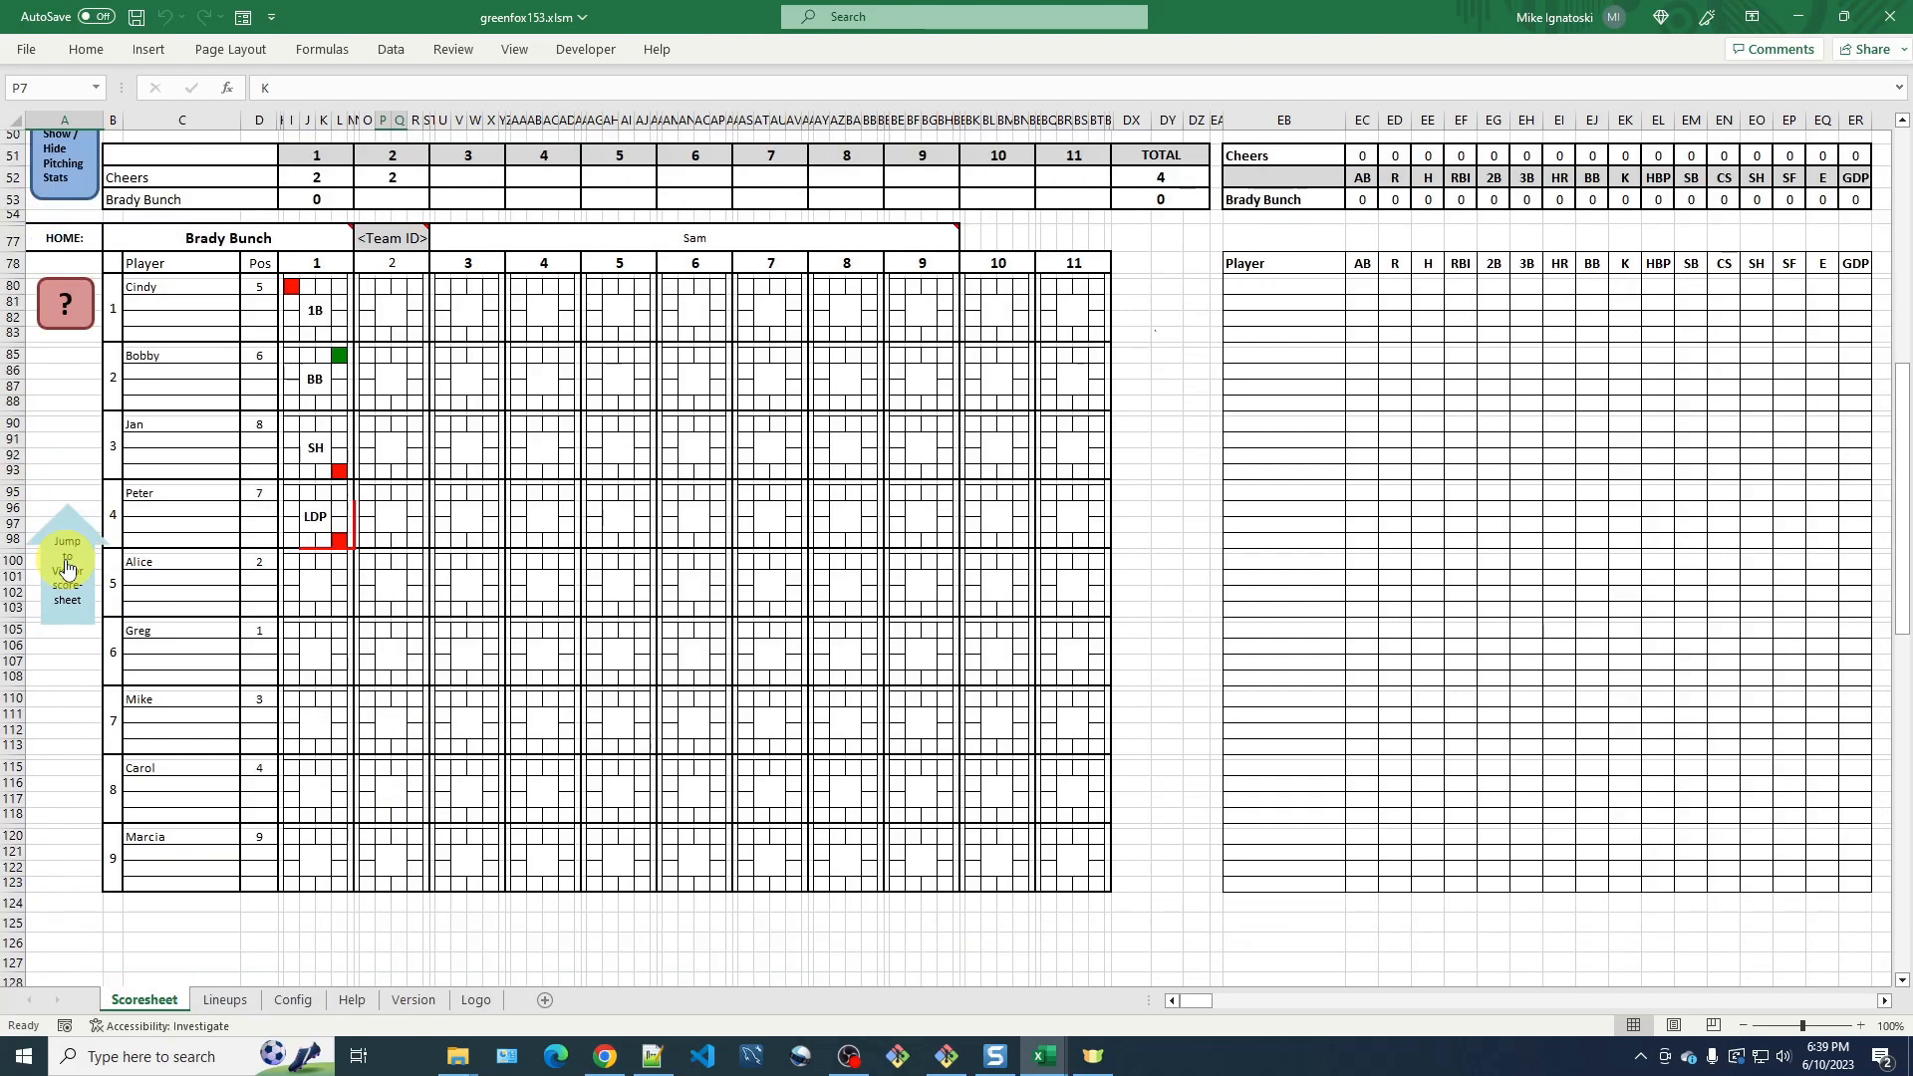
left_click(383, 583)
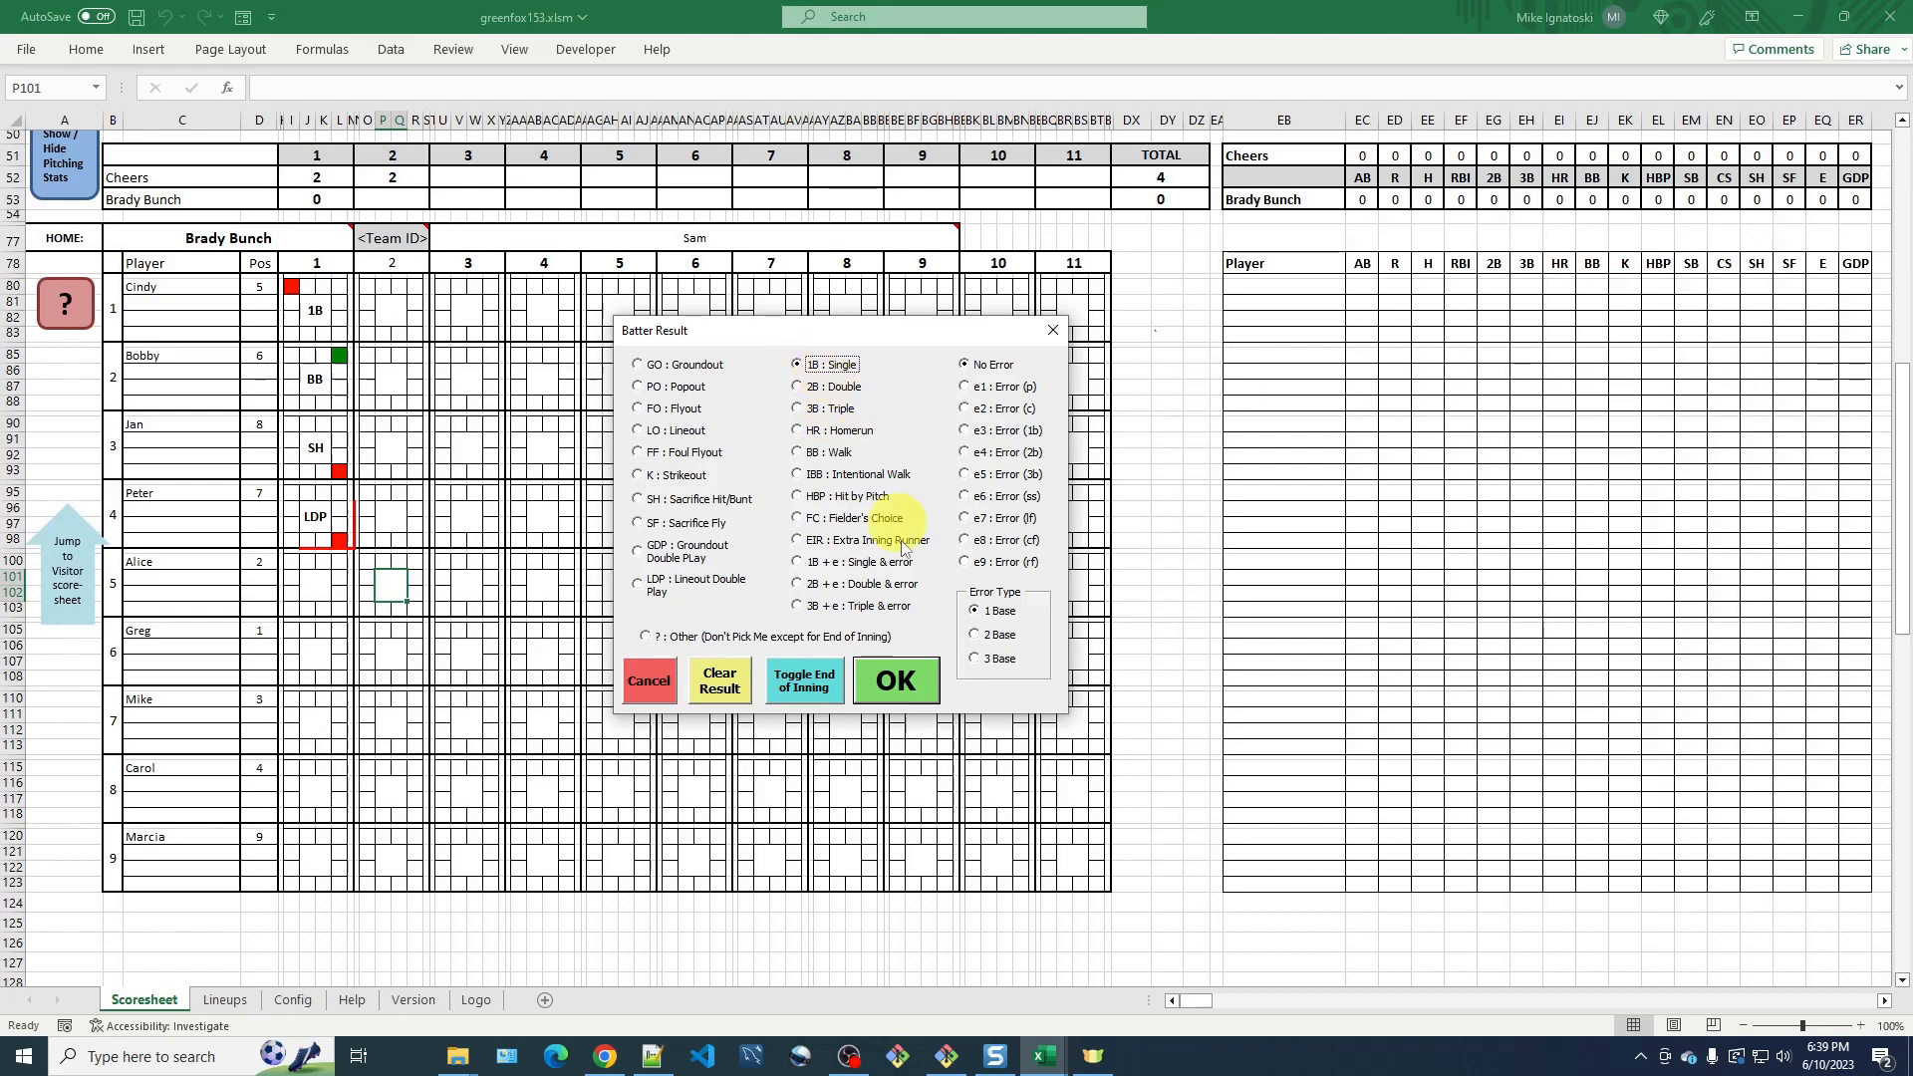
left_click(917, 681)
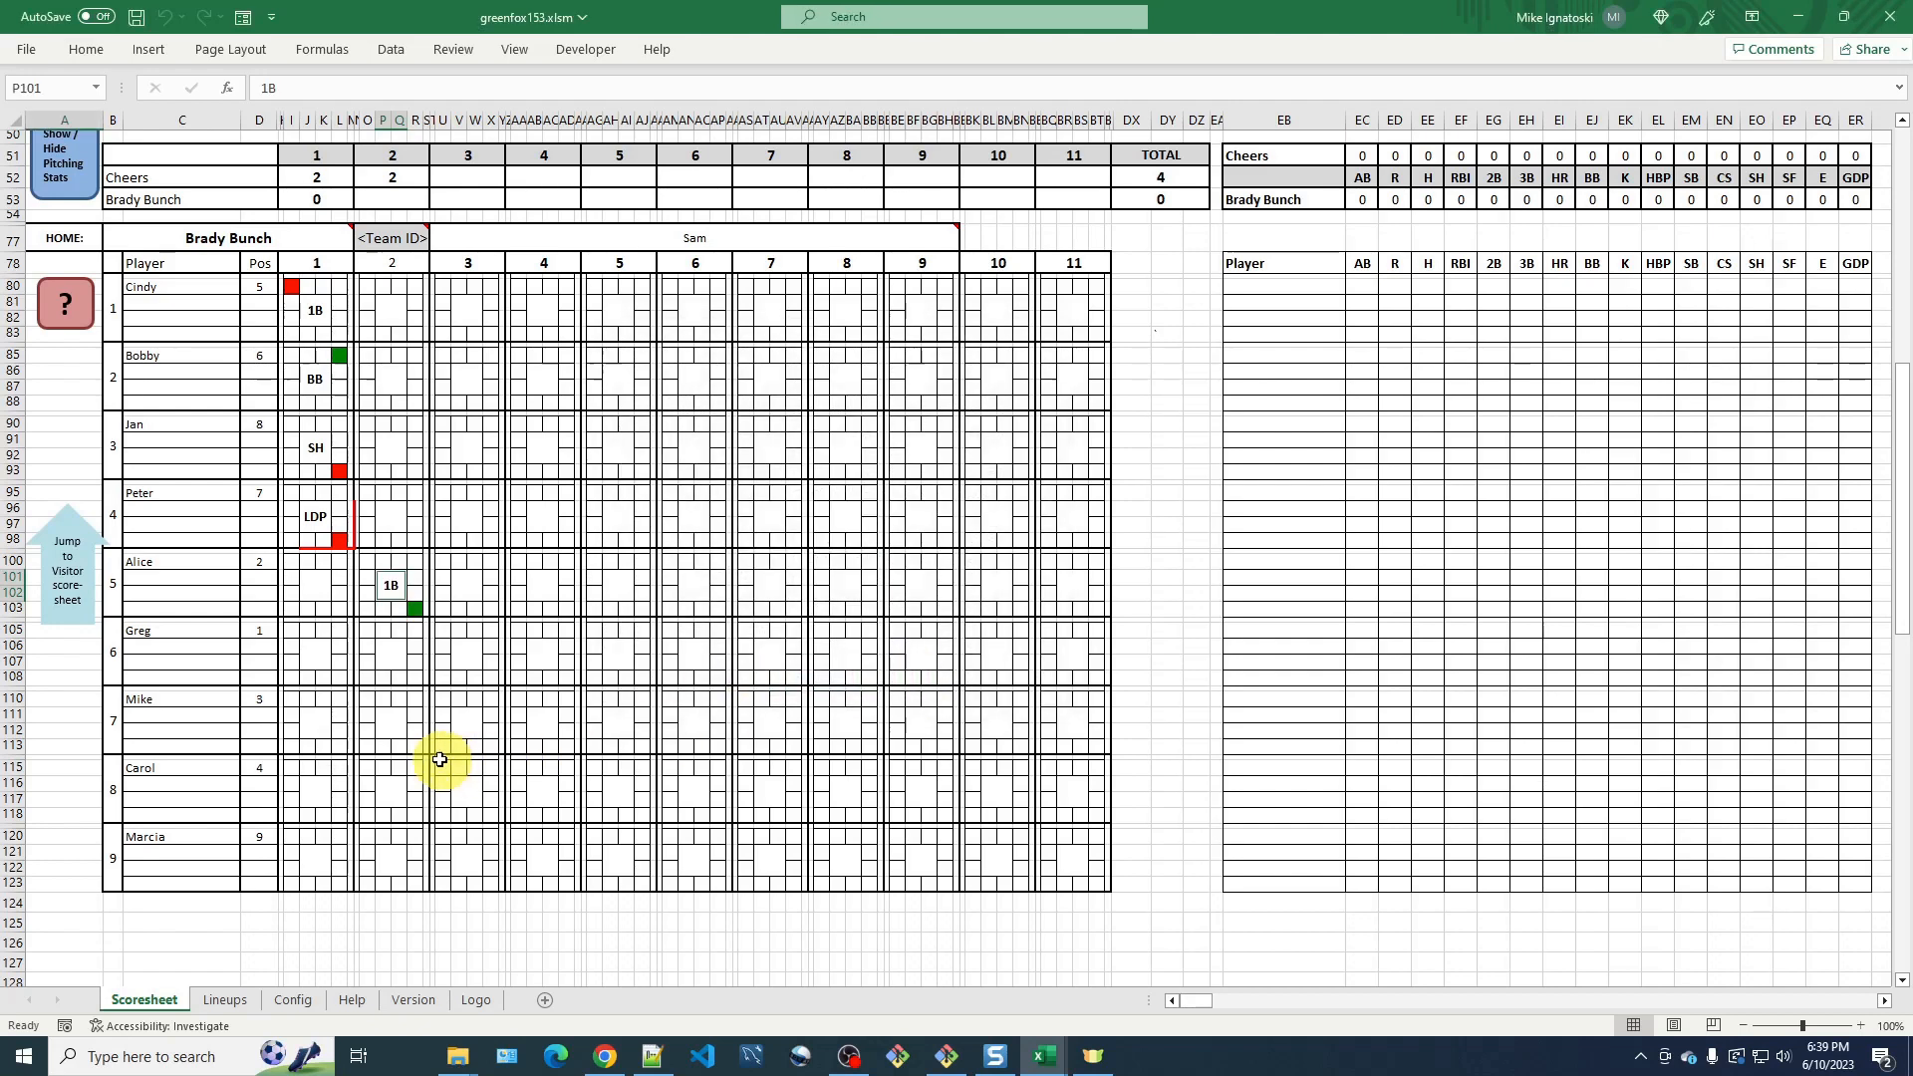
Record a fielder's choice (FC) as Greg's result in inning 2.
left_click(392, 656)
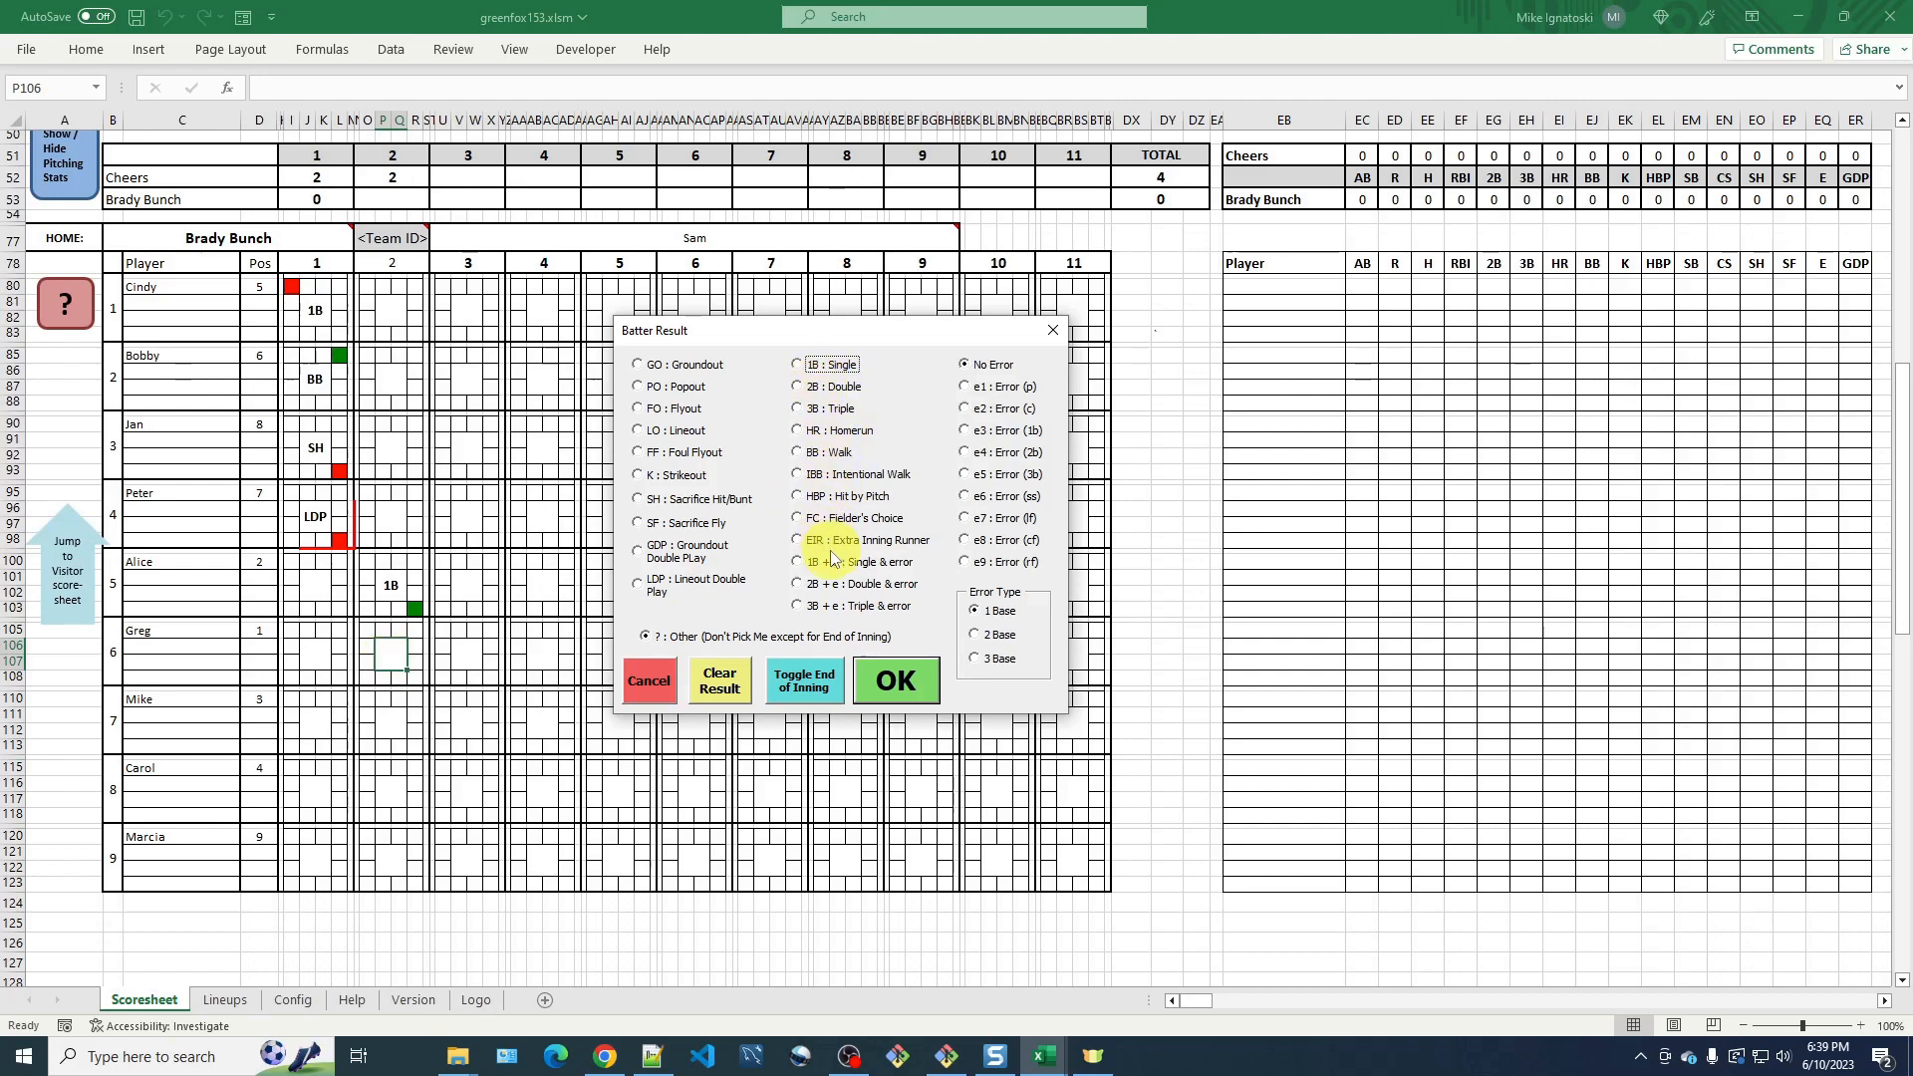
left_click(800, 520)
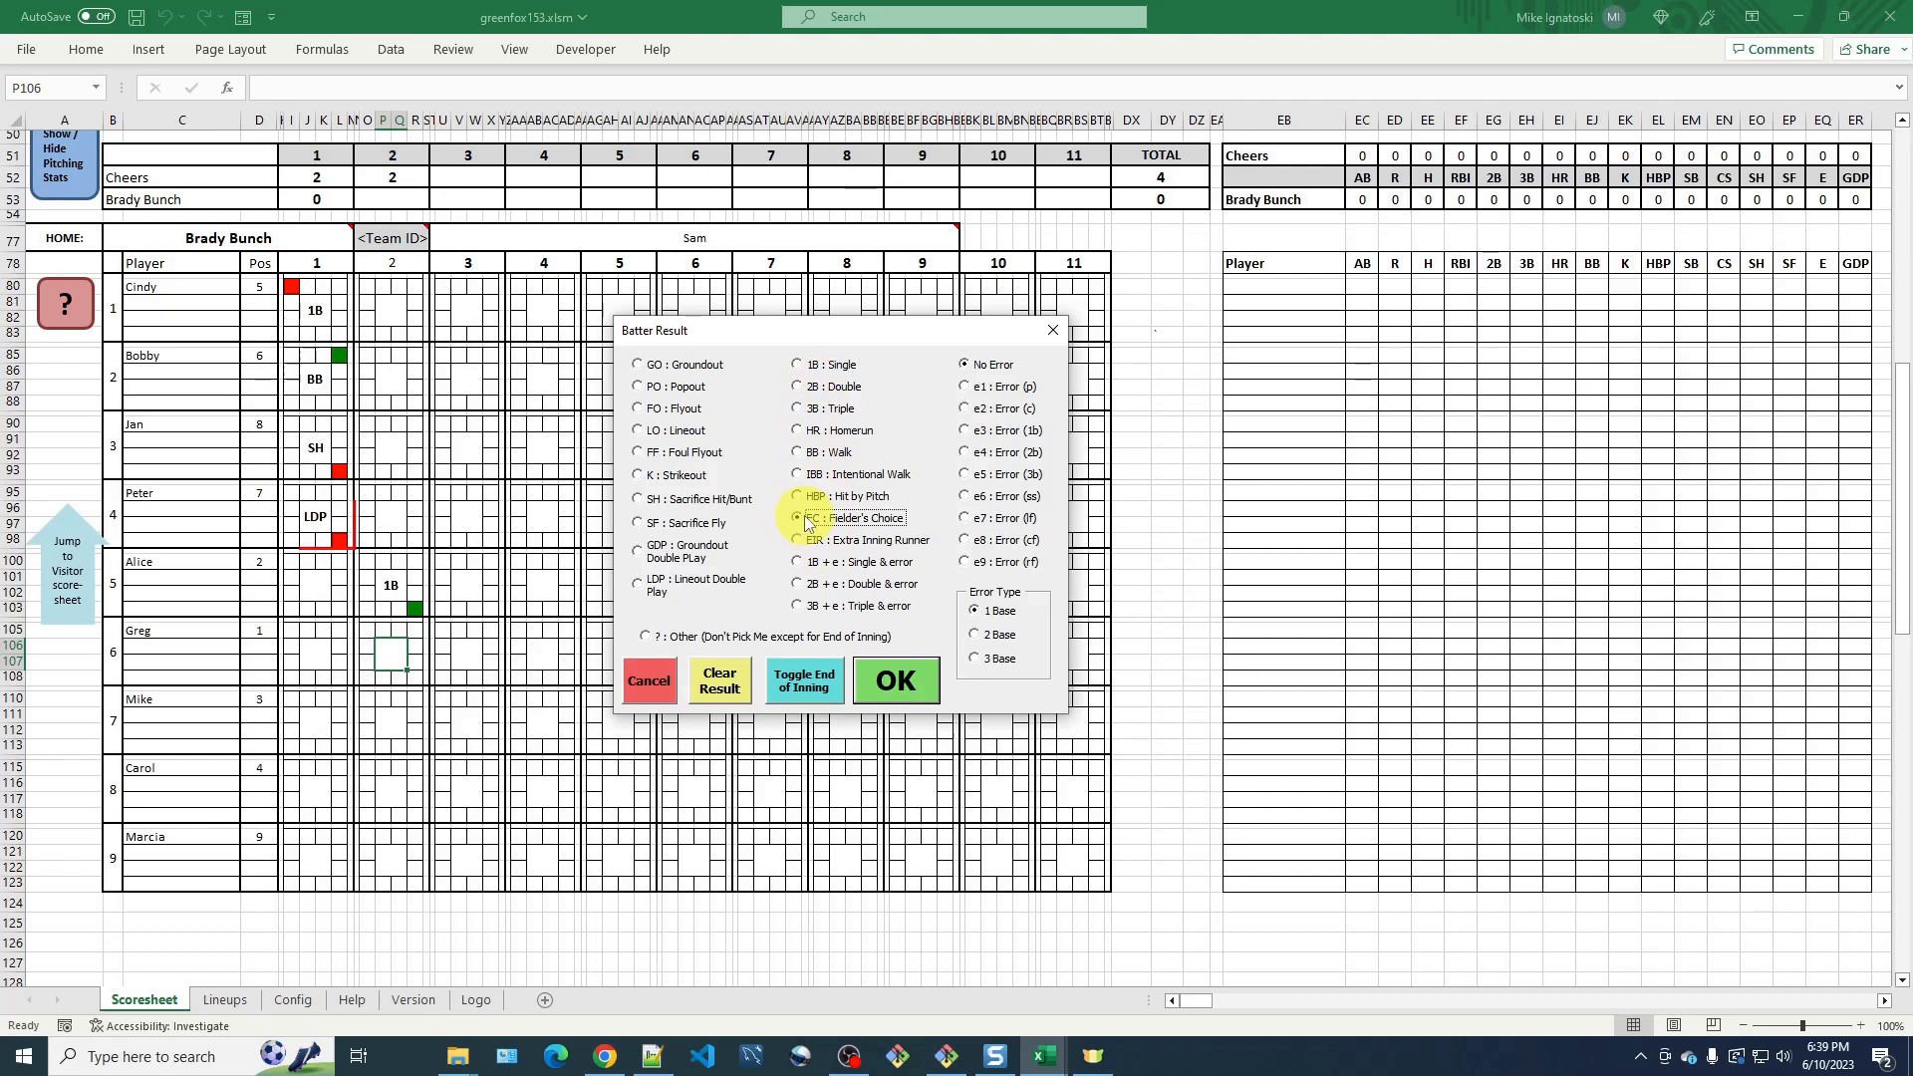
left_click(917, 693)
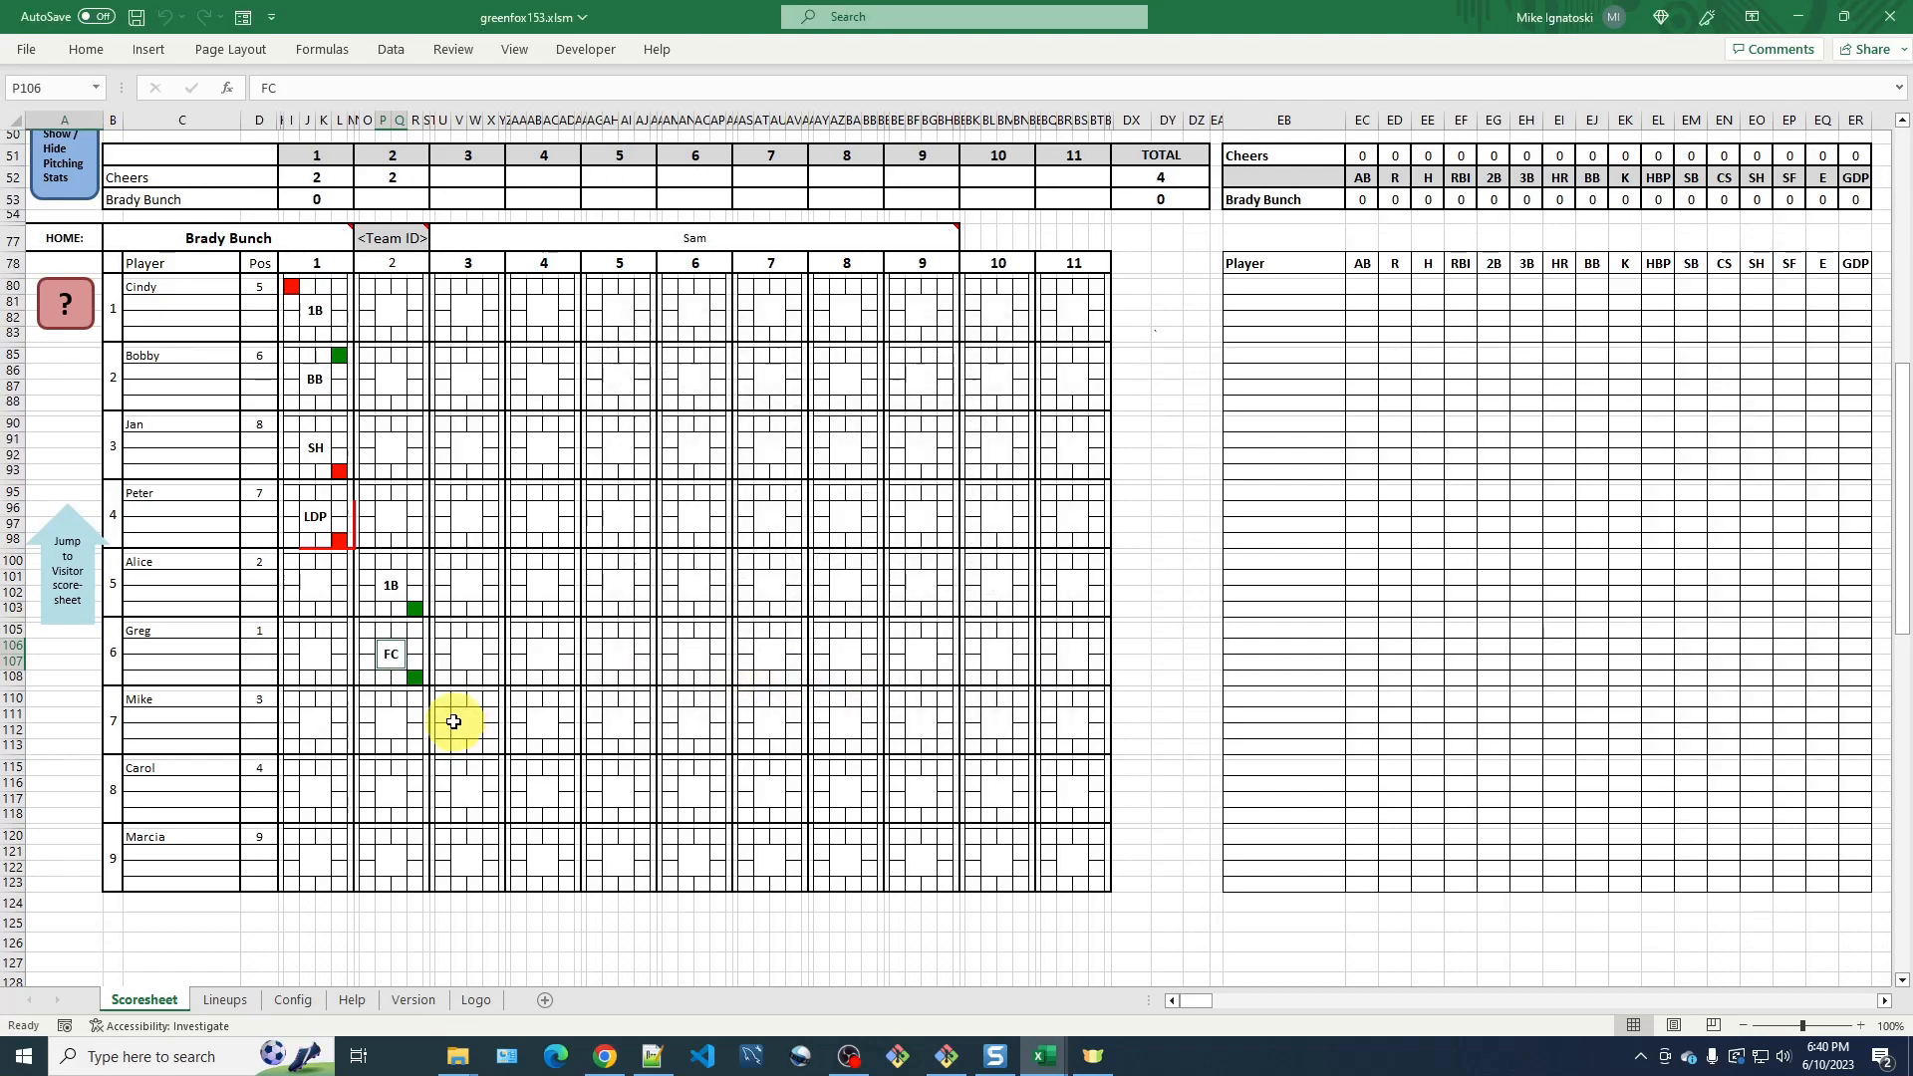
Mark Alice as out at second base in inning 2.
left_click(418, 560)
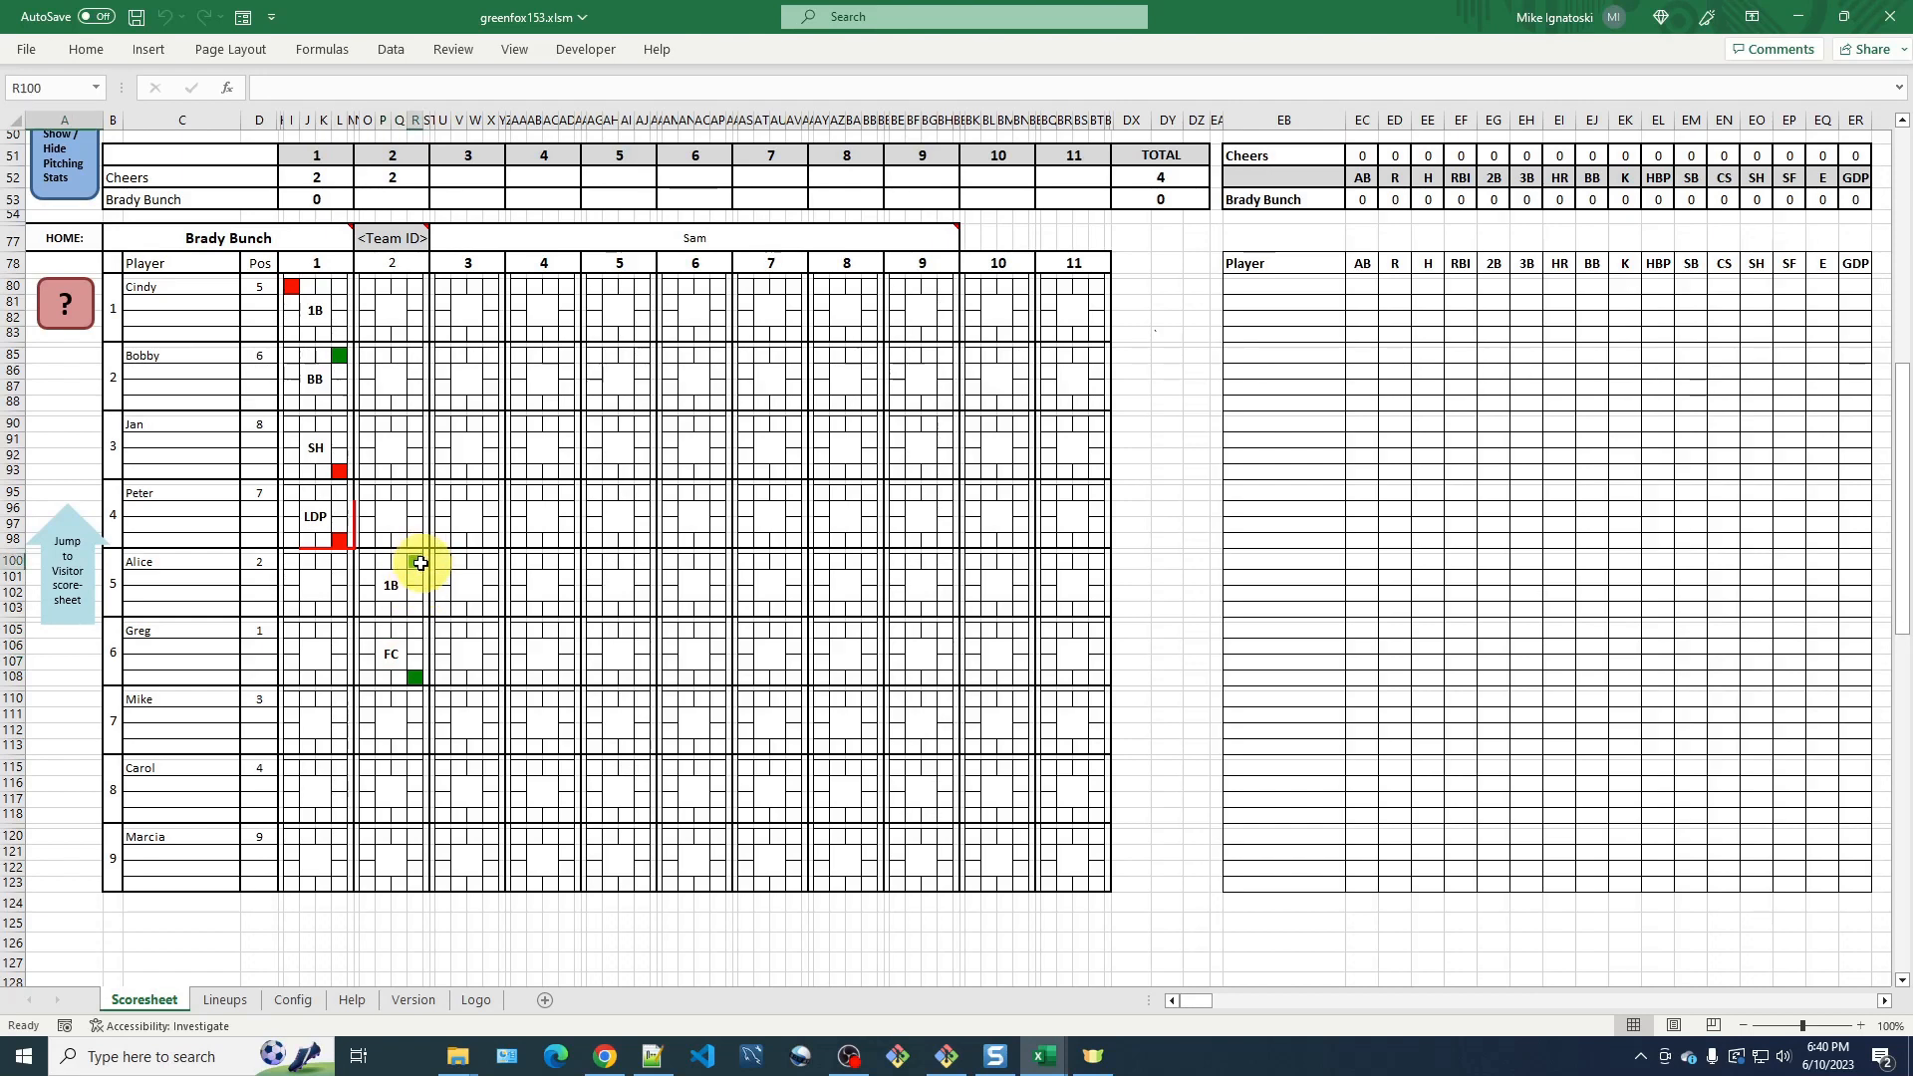
left_click(418, 564)
left_click(418, 560)
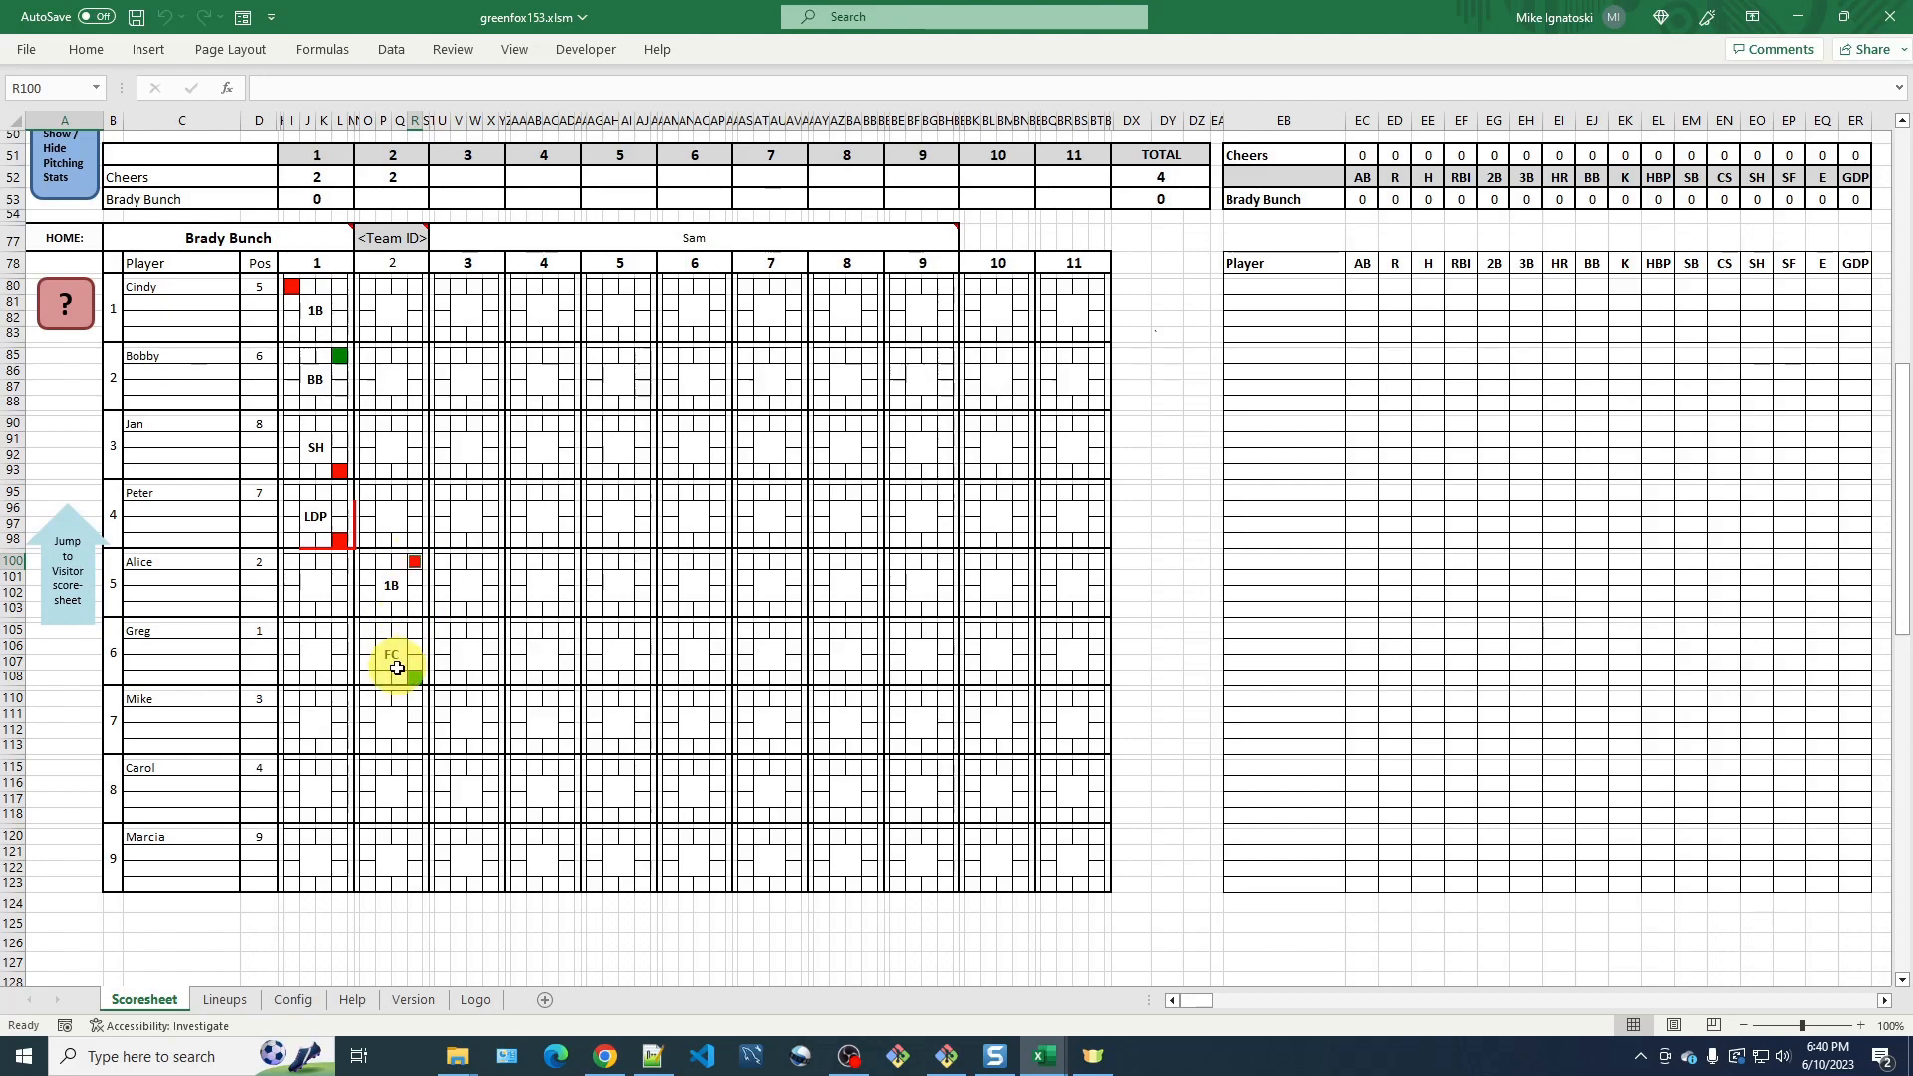
Record a double plus error by the center fielder (2B + e8) with a 1 Base error type as Mike's result in inning 2.
left_click(394, 719)
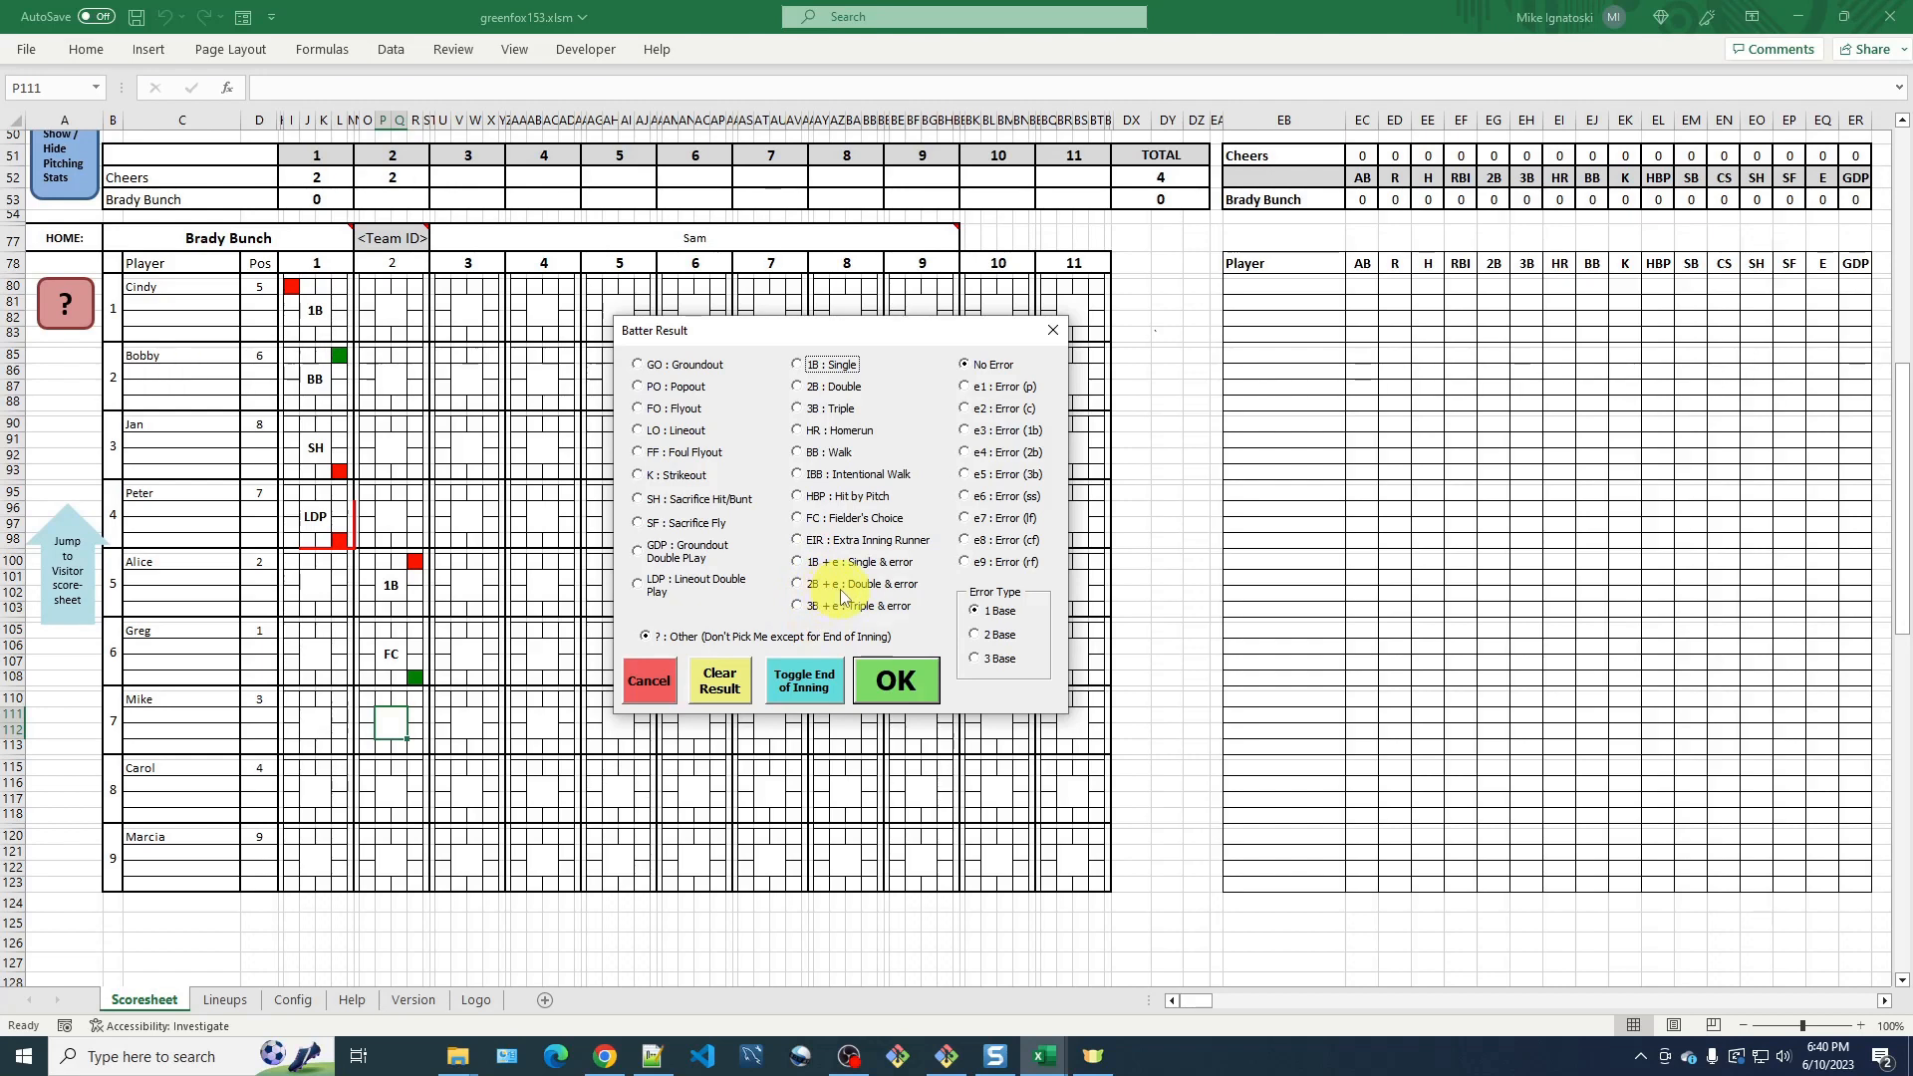
left_click(799, 587)
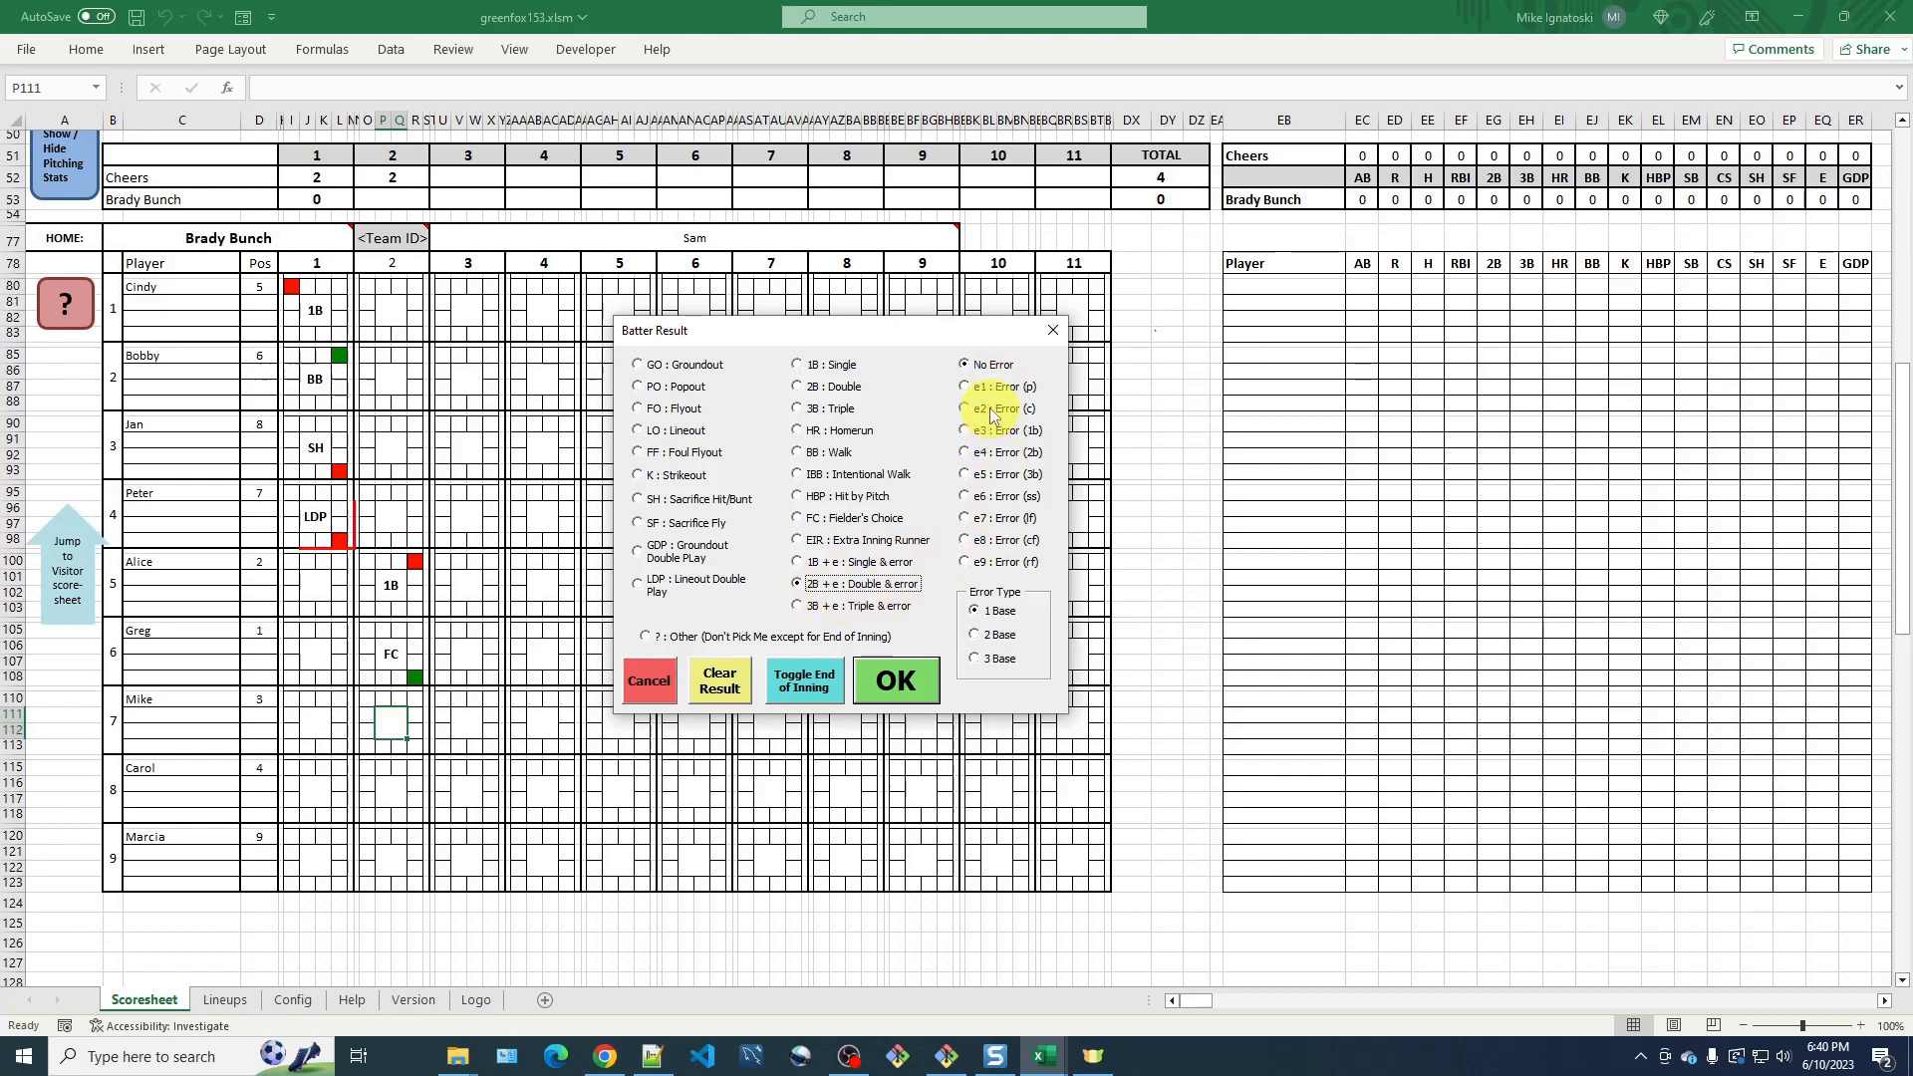
left_click(964, 540)
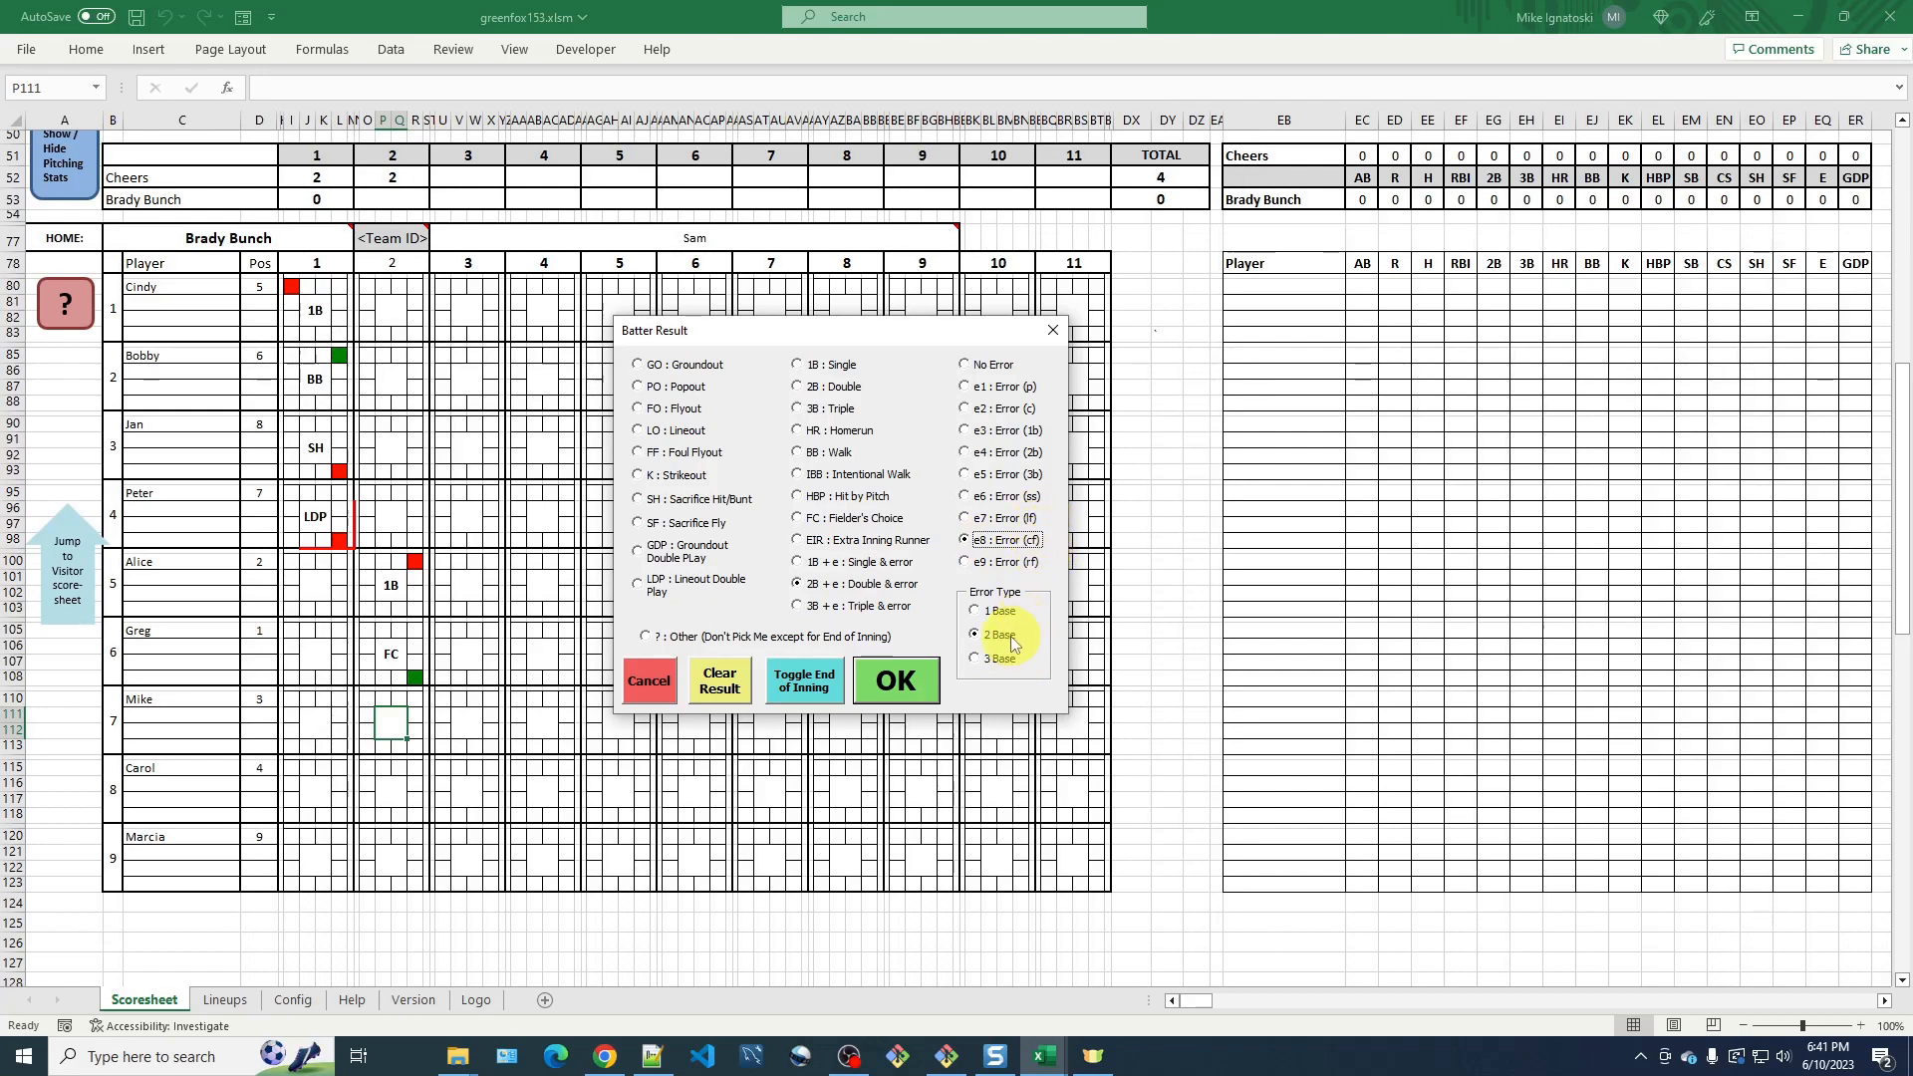
left_click(975, 611)
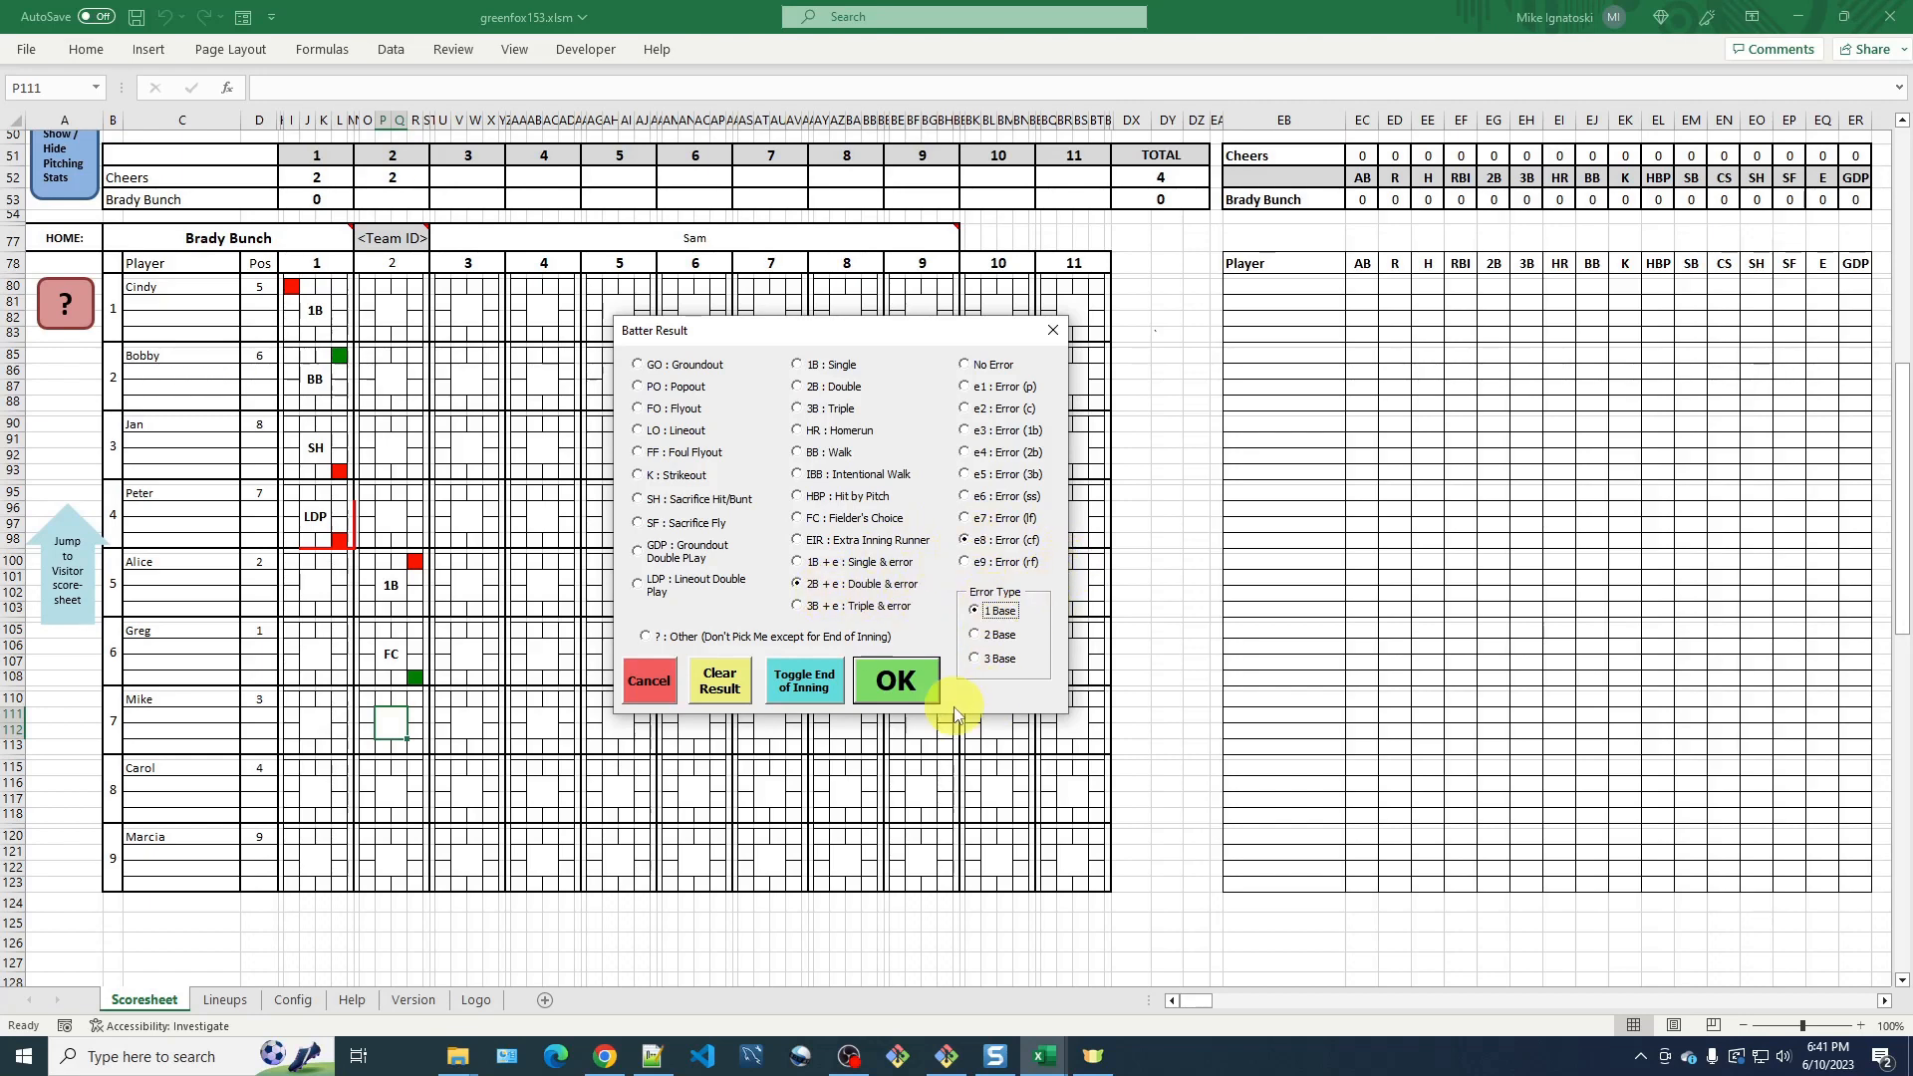
left_click(896, 682)
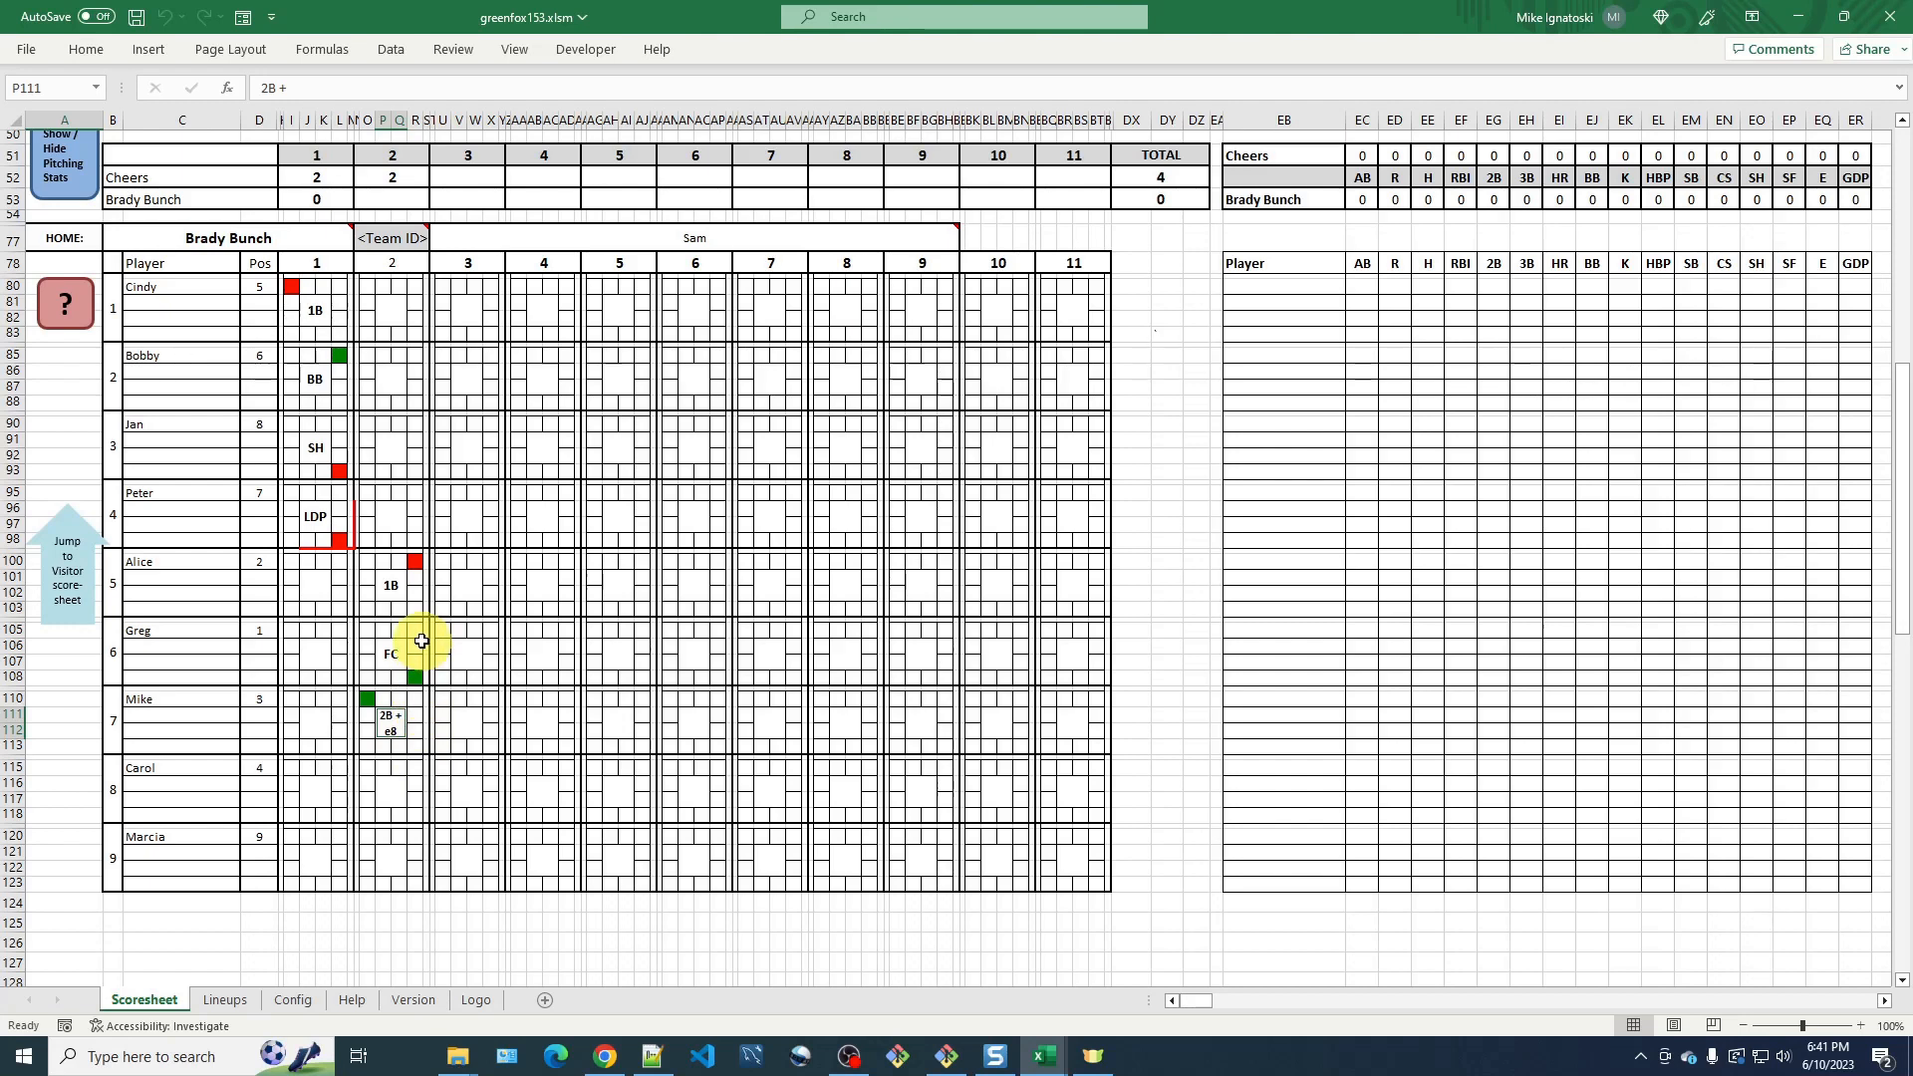
Mark Greg as scoring in inning 2 and, after consulting the batter block key, flag it as an unearned run.
left_click(369, 677)
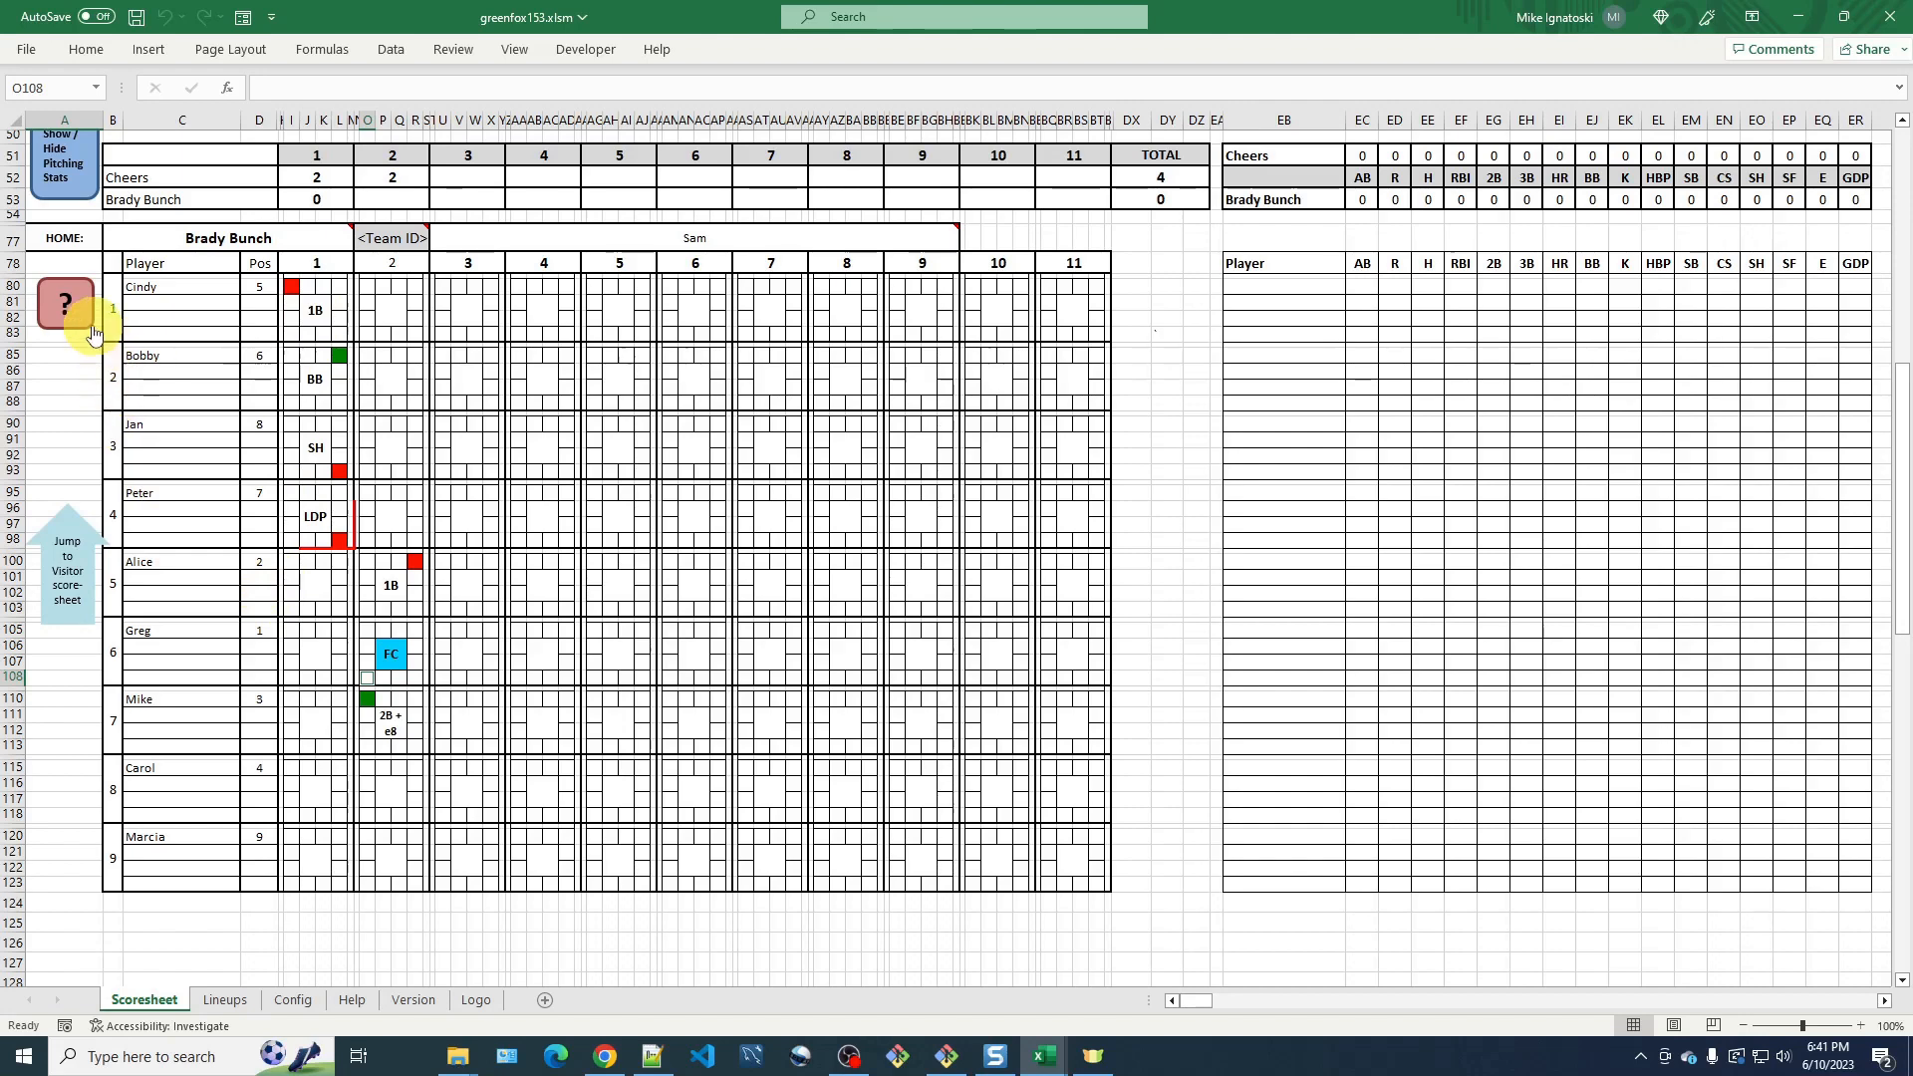
left_click(66, 304)
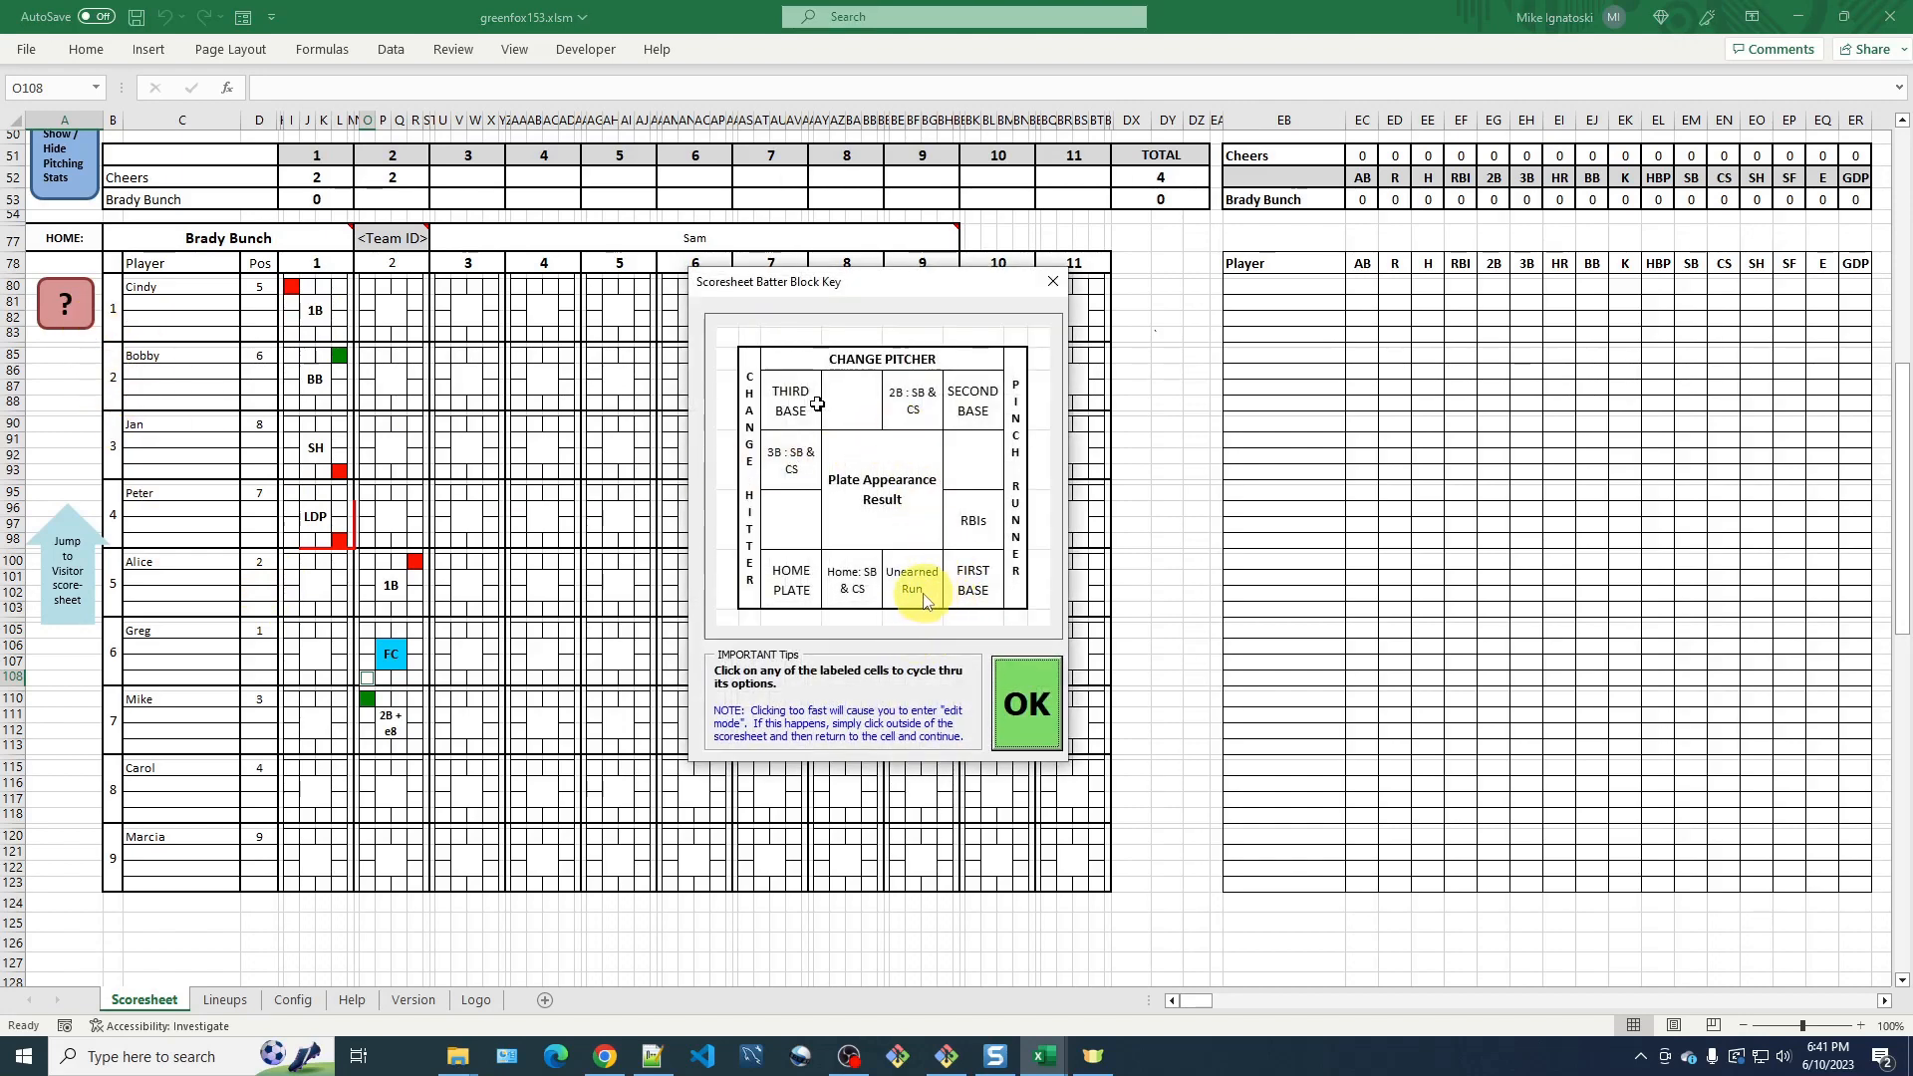
left_click(1021, 697)
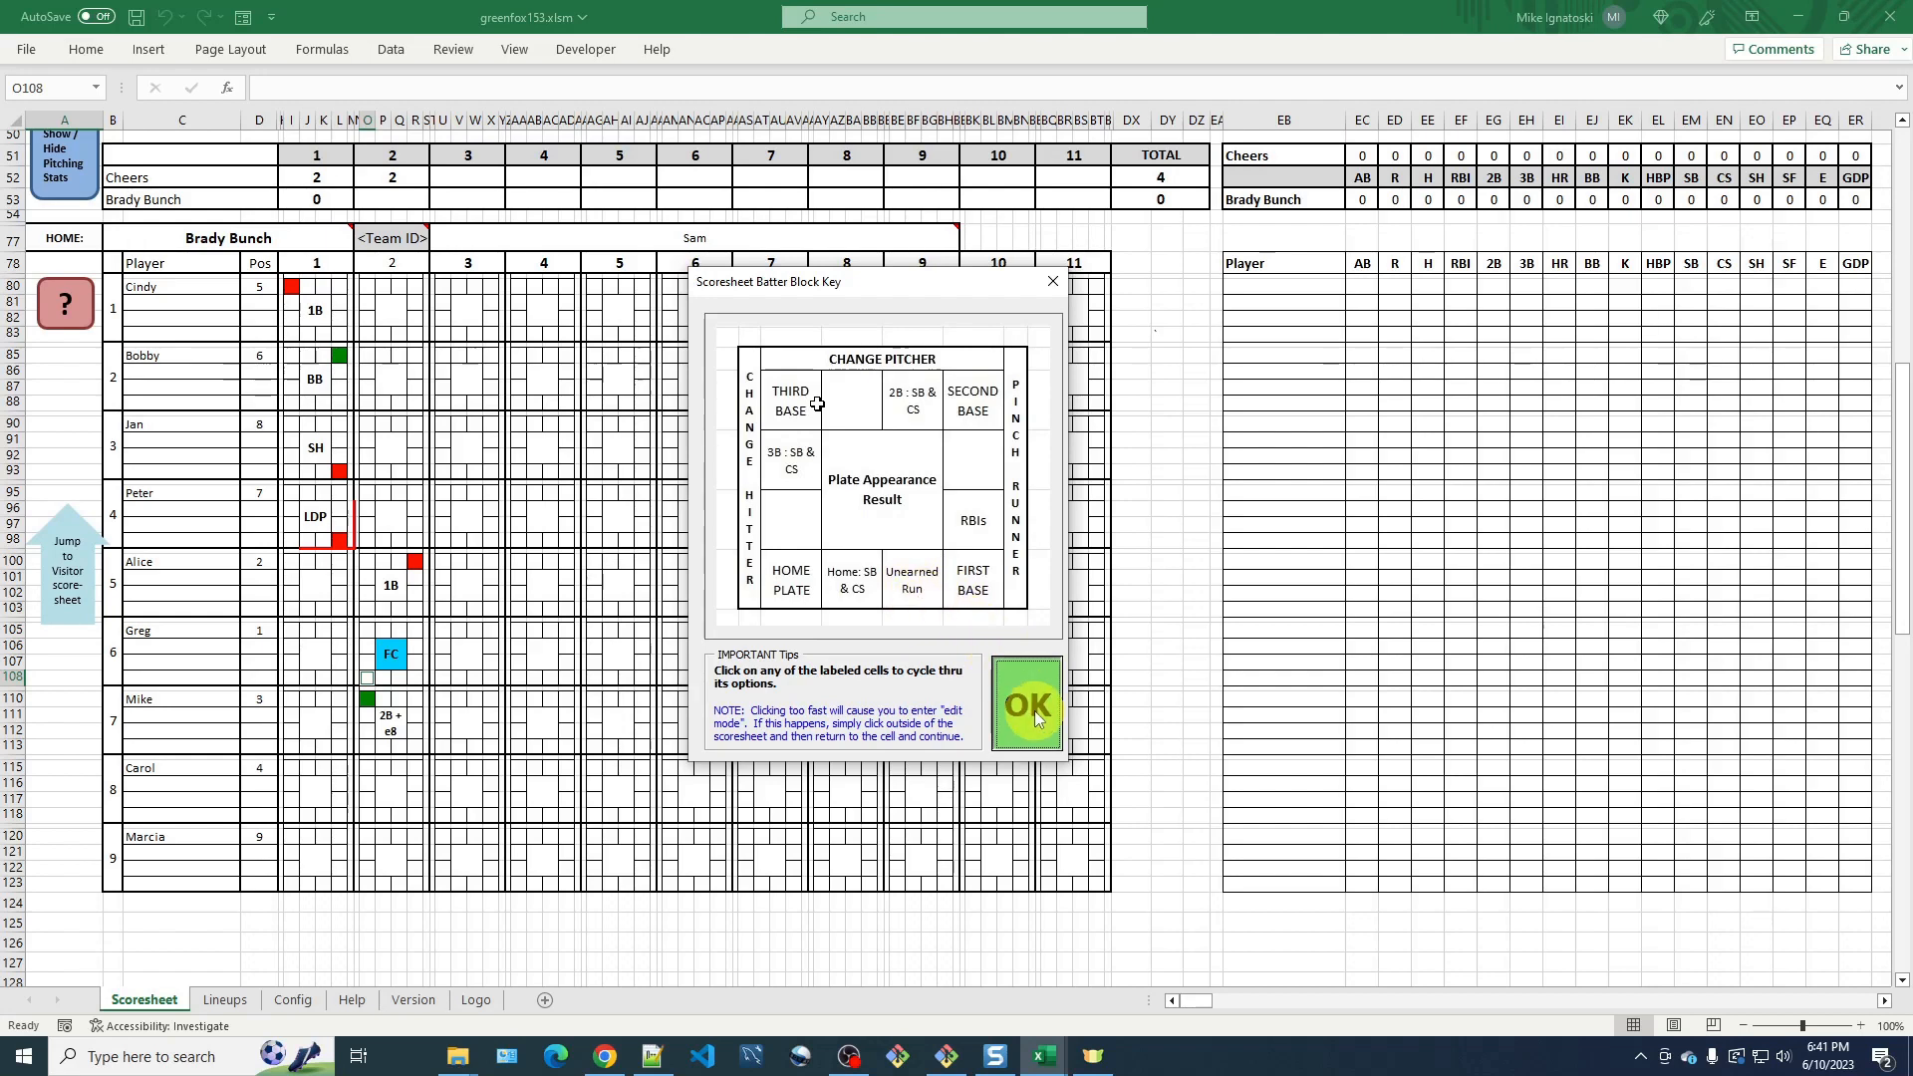
left_click(399, 680)
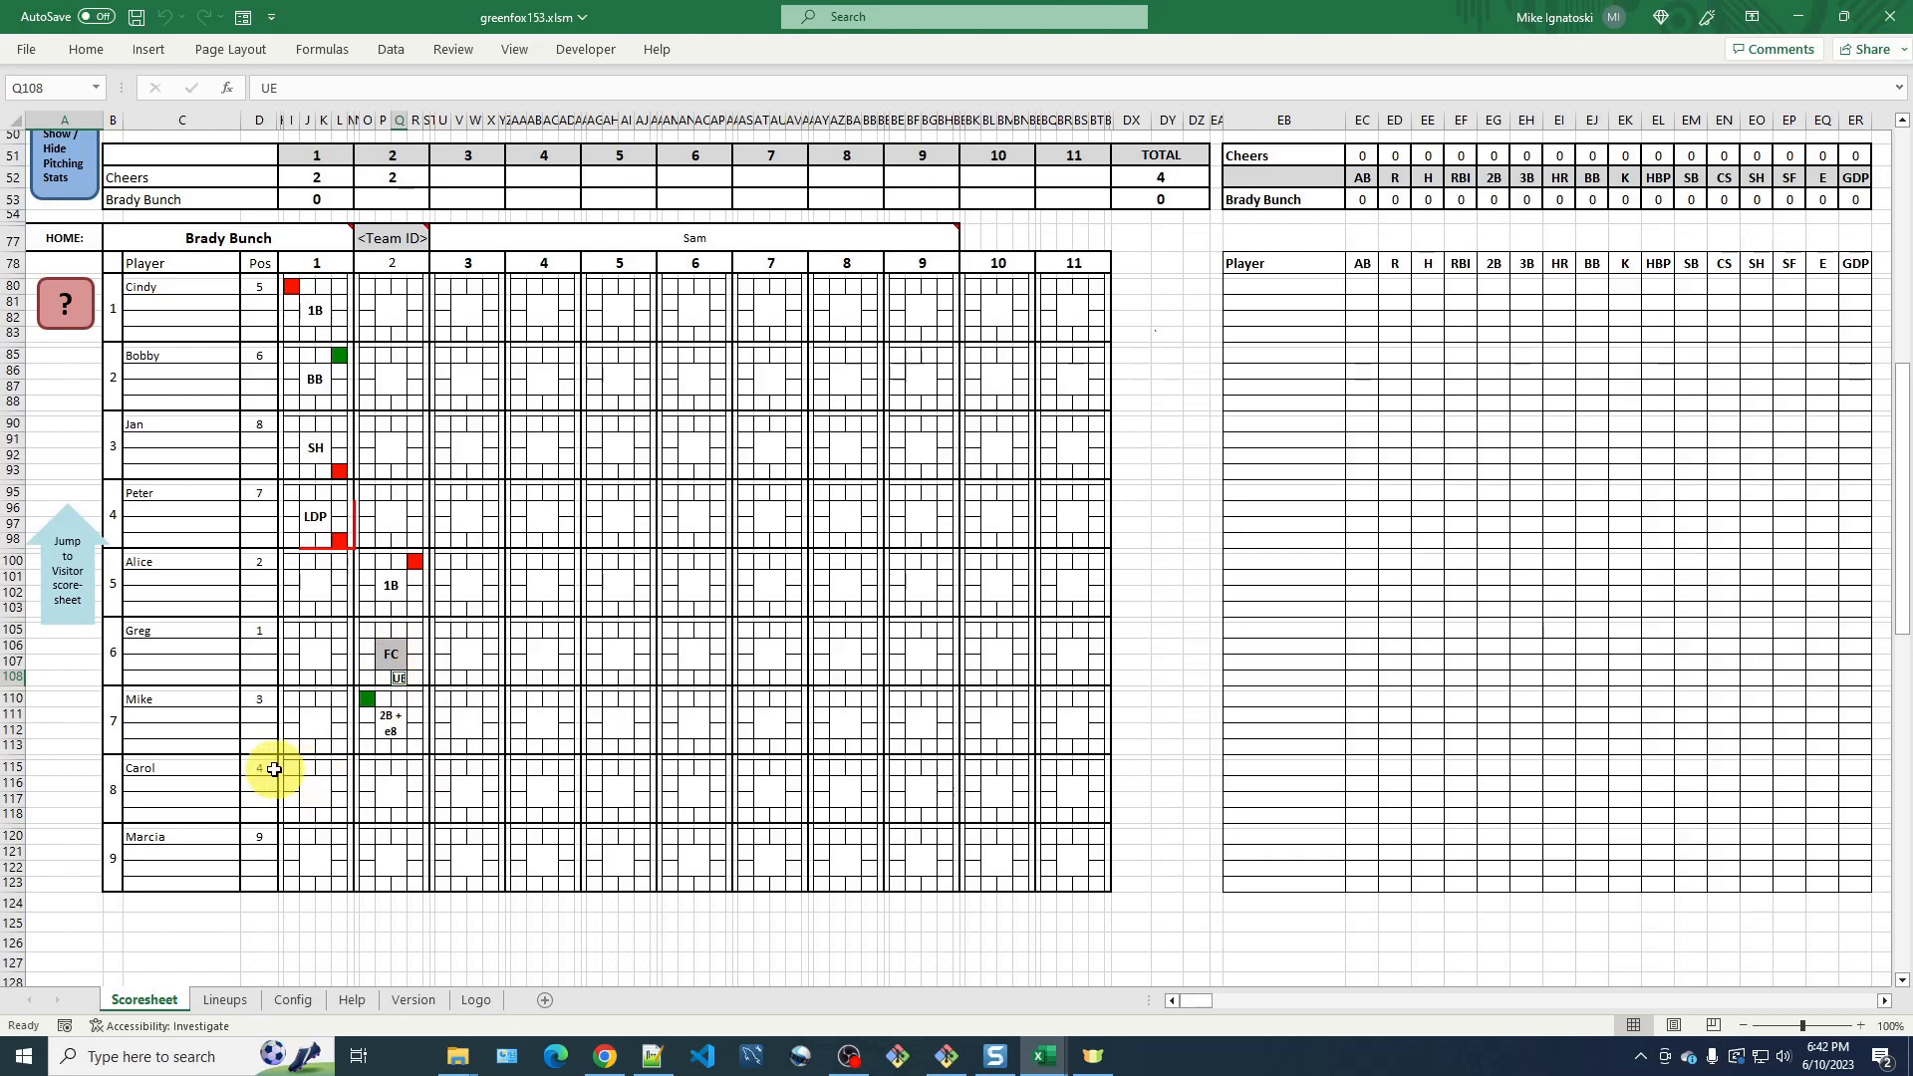
Record a walk (BB) as Carol's result in inning 2.
double_click(396, 799)
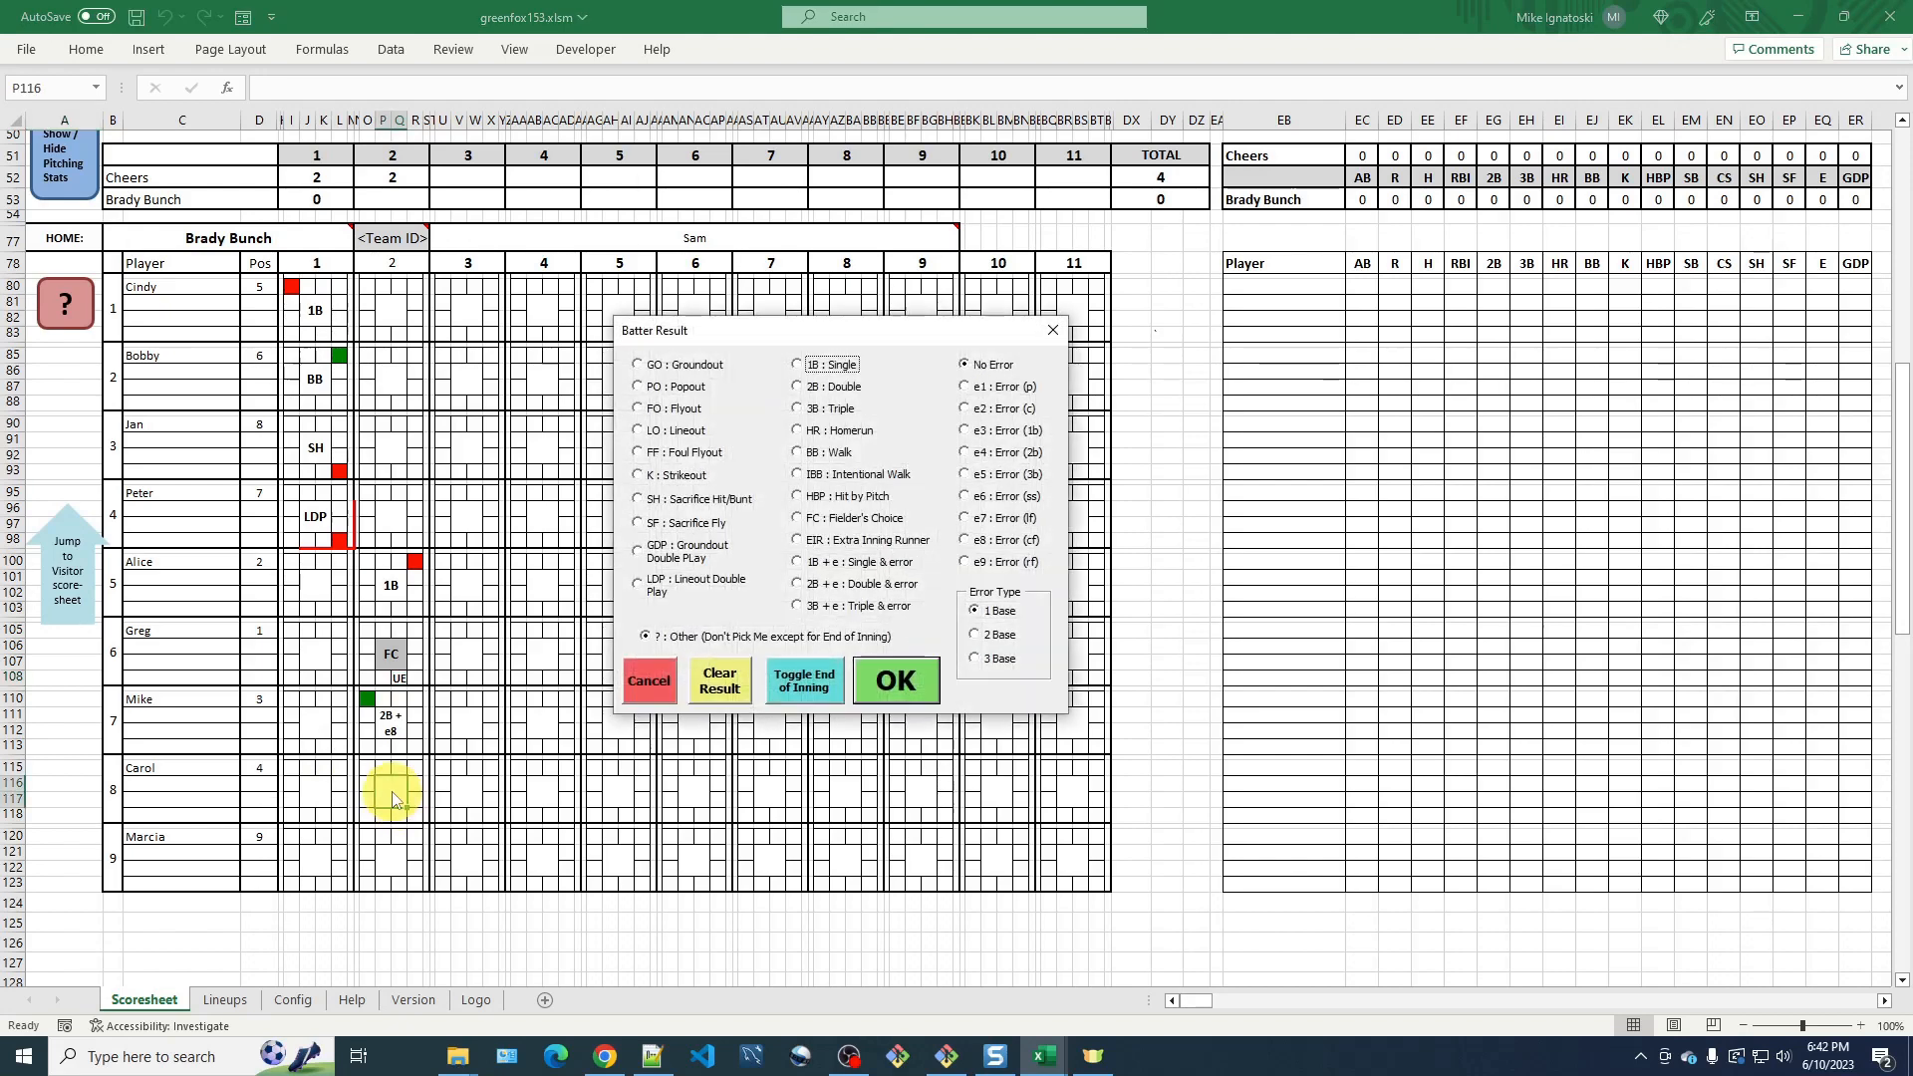
left_click(805, 452)
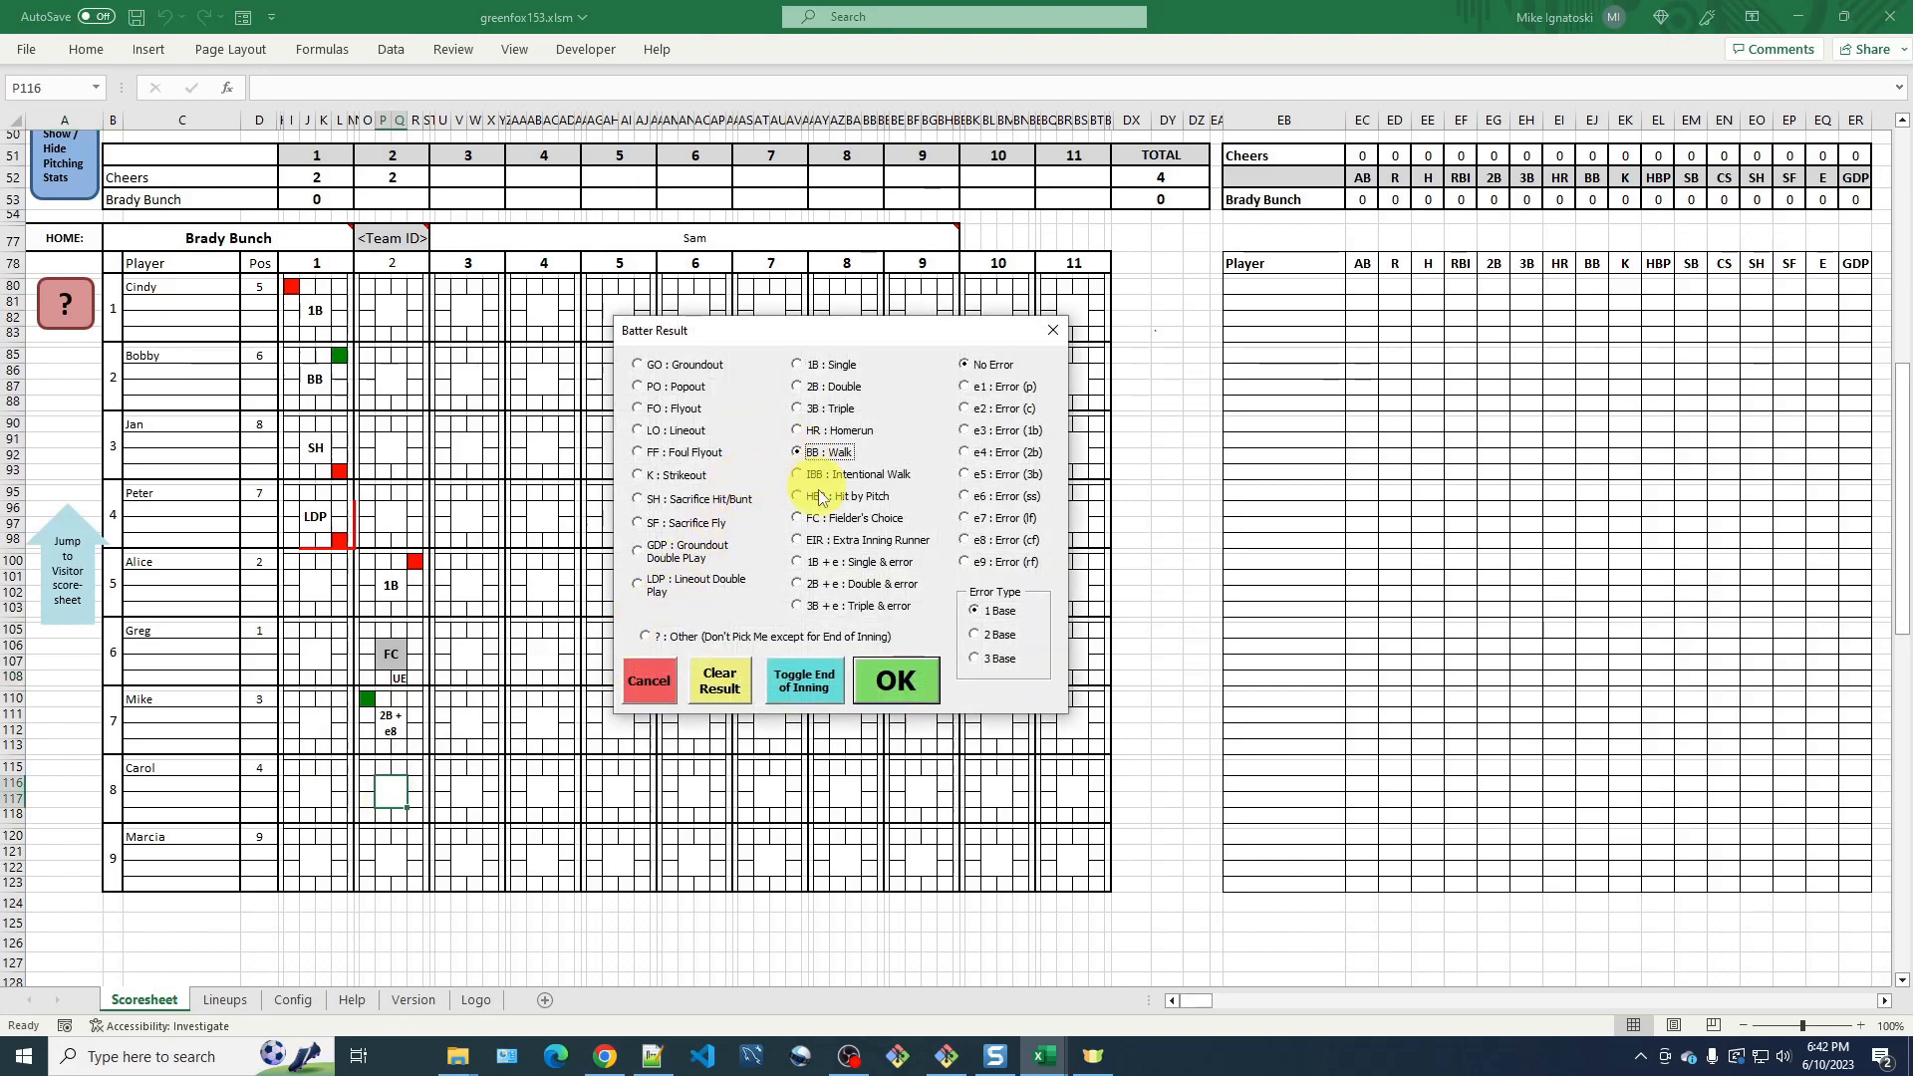
left_click(900, 686)
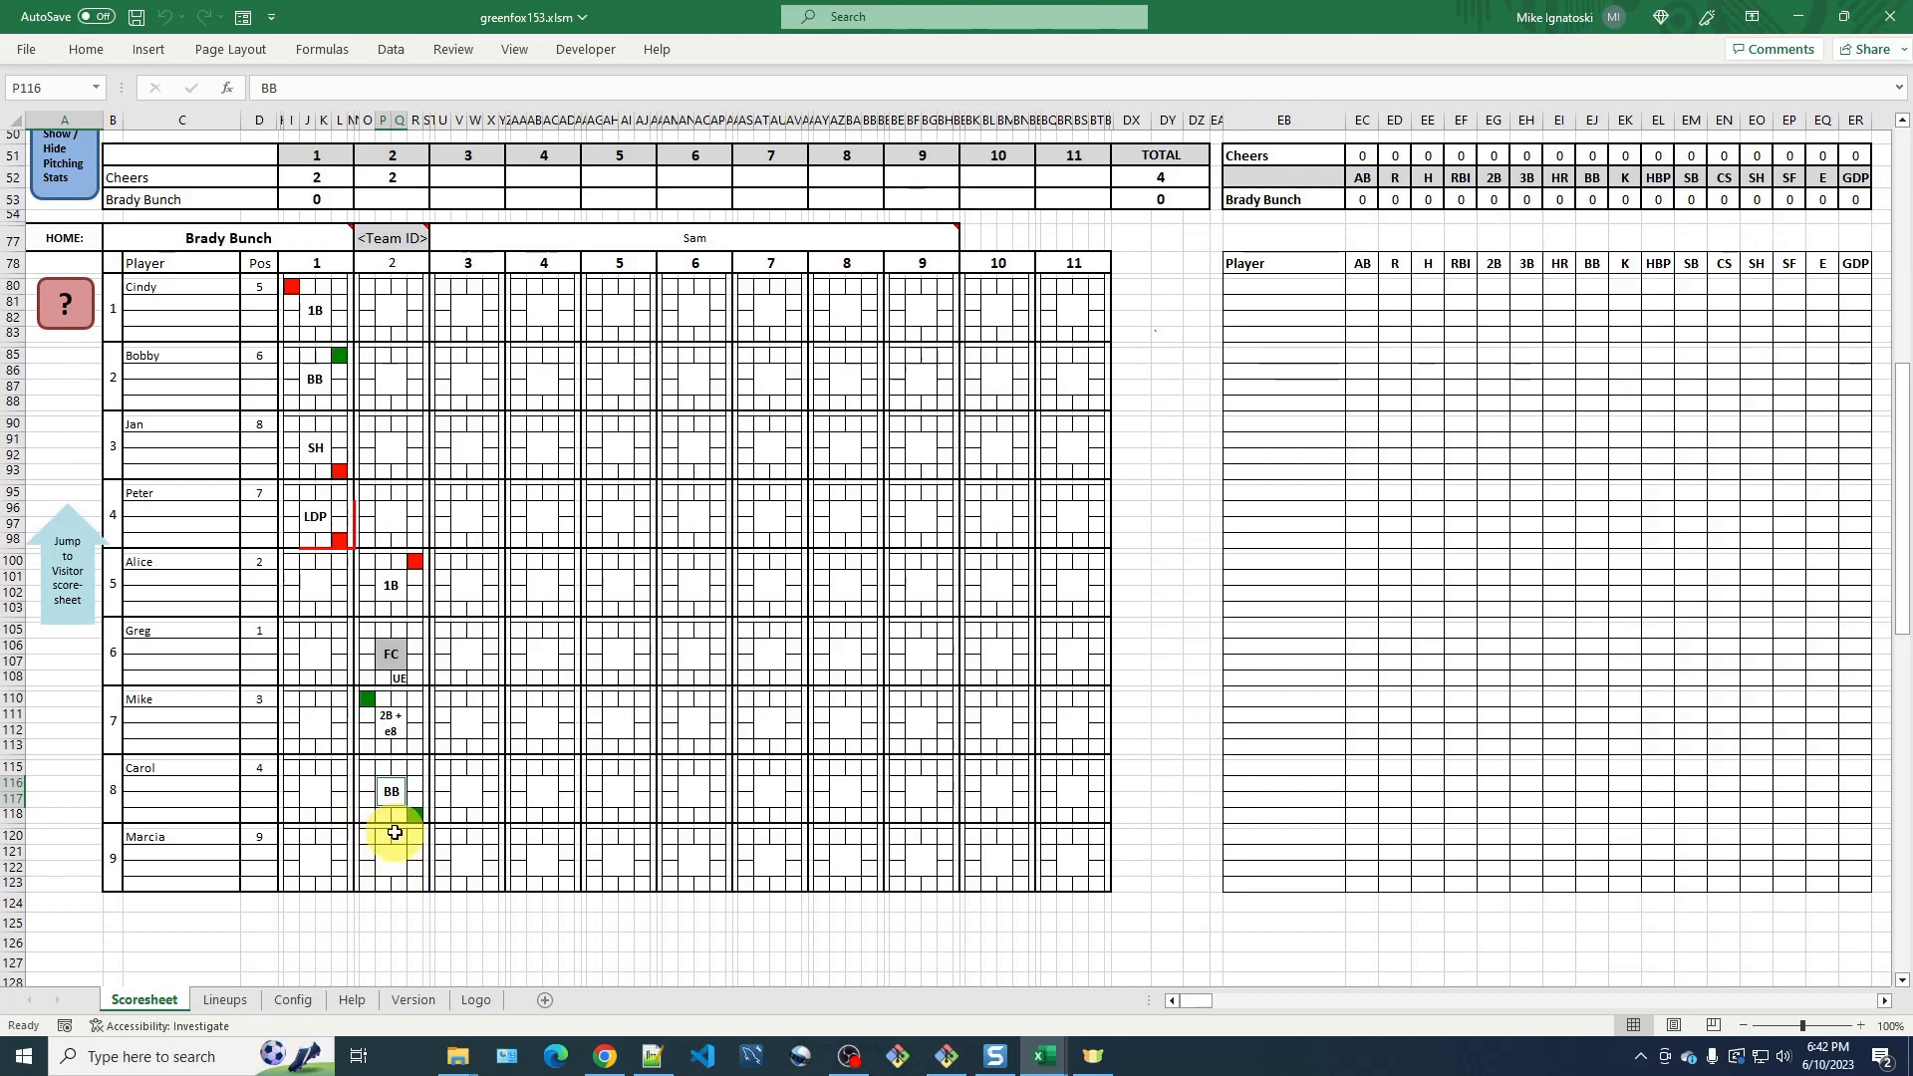
Review the batter block key, then mark a stolen base (SB) to second for Carol in inning 2.
left_click(80, 319)
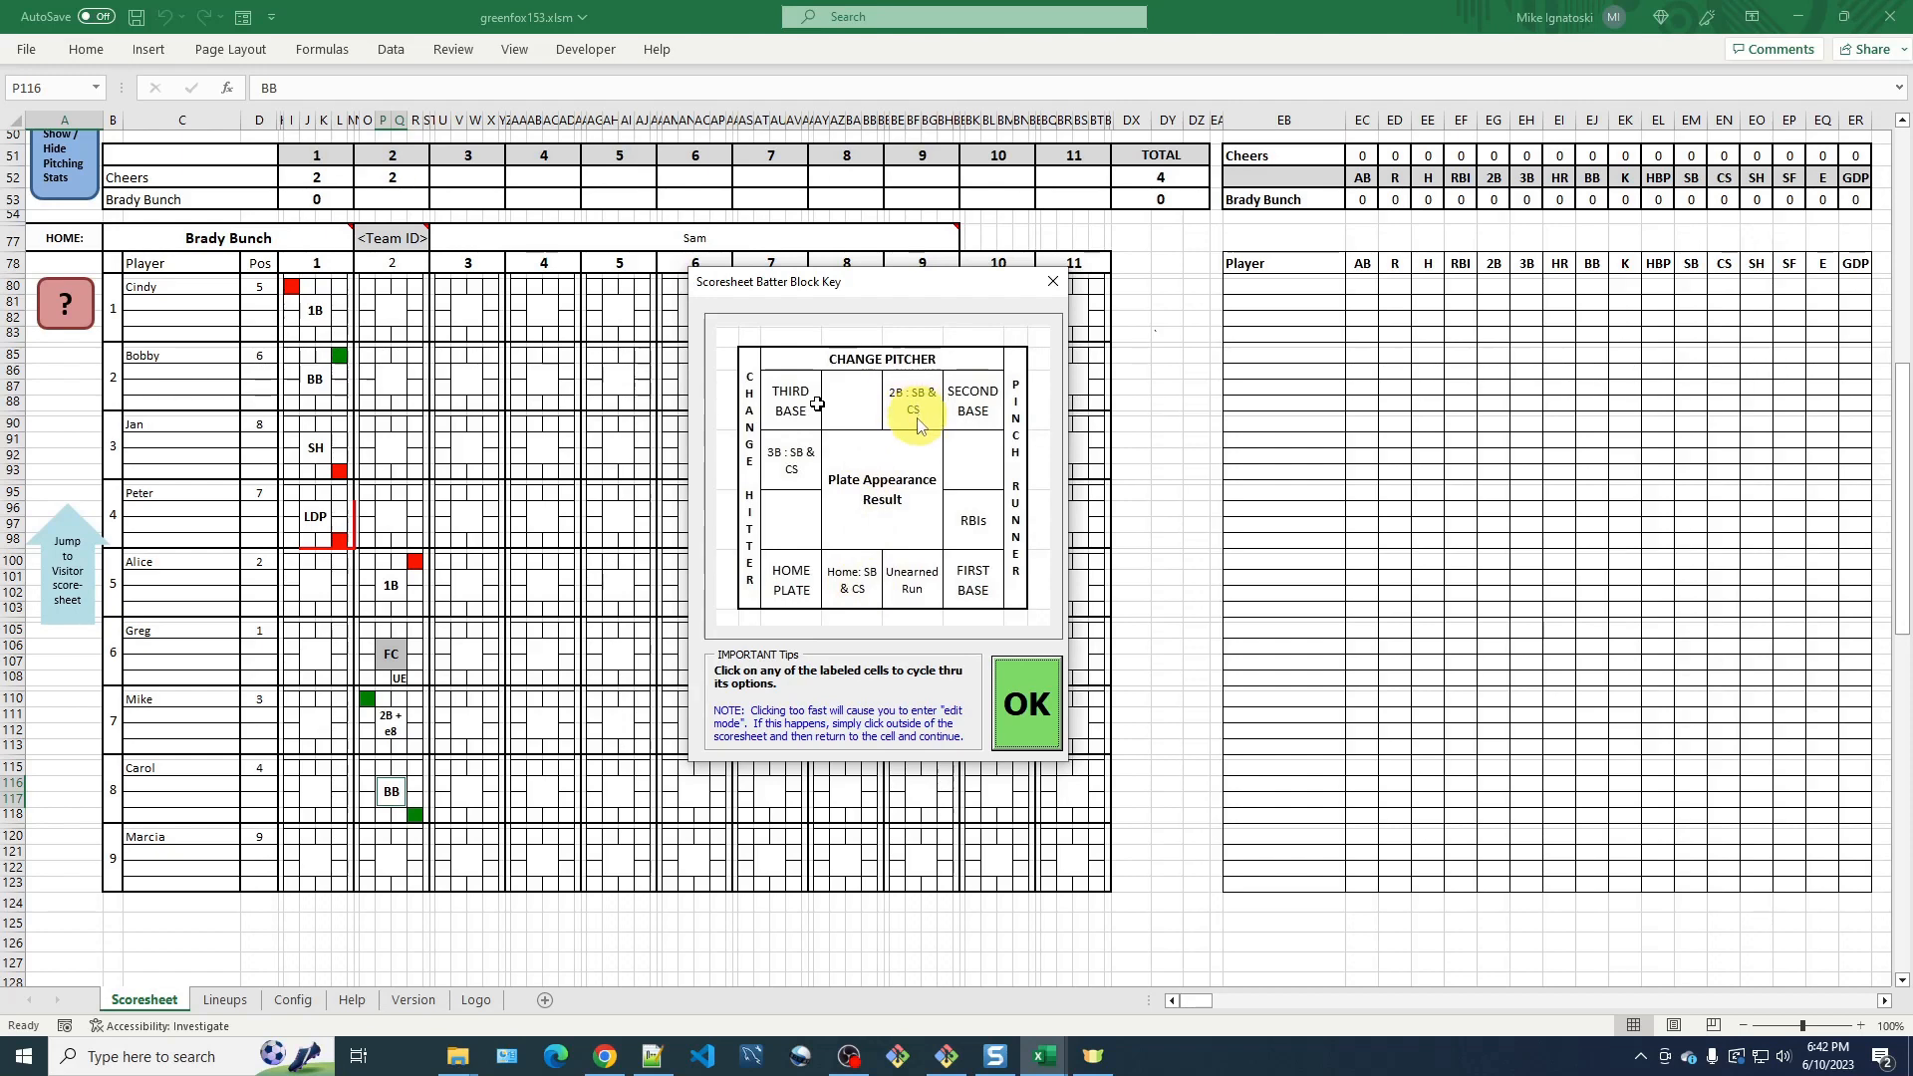
left_click(1026, 697)
left_click(397, 770)
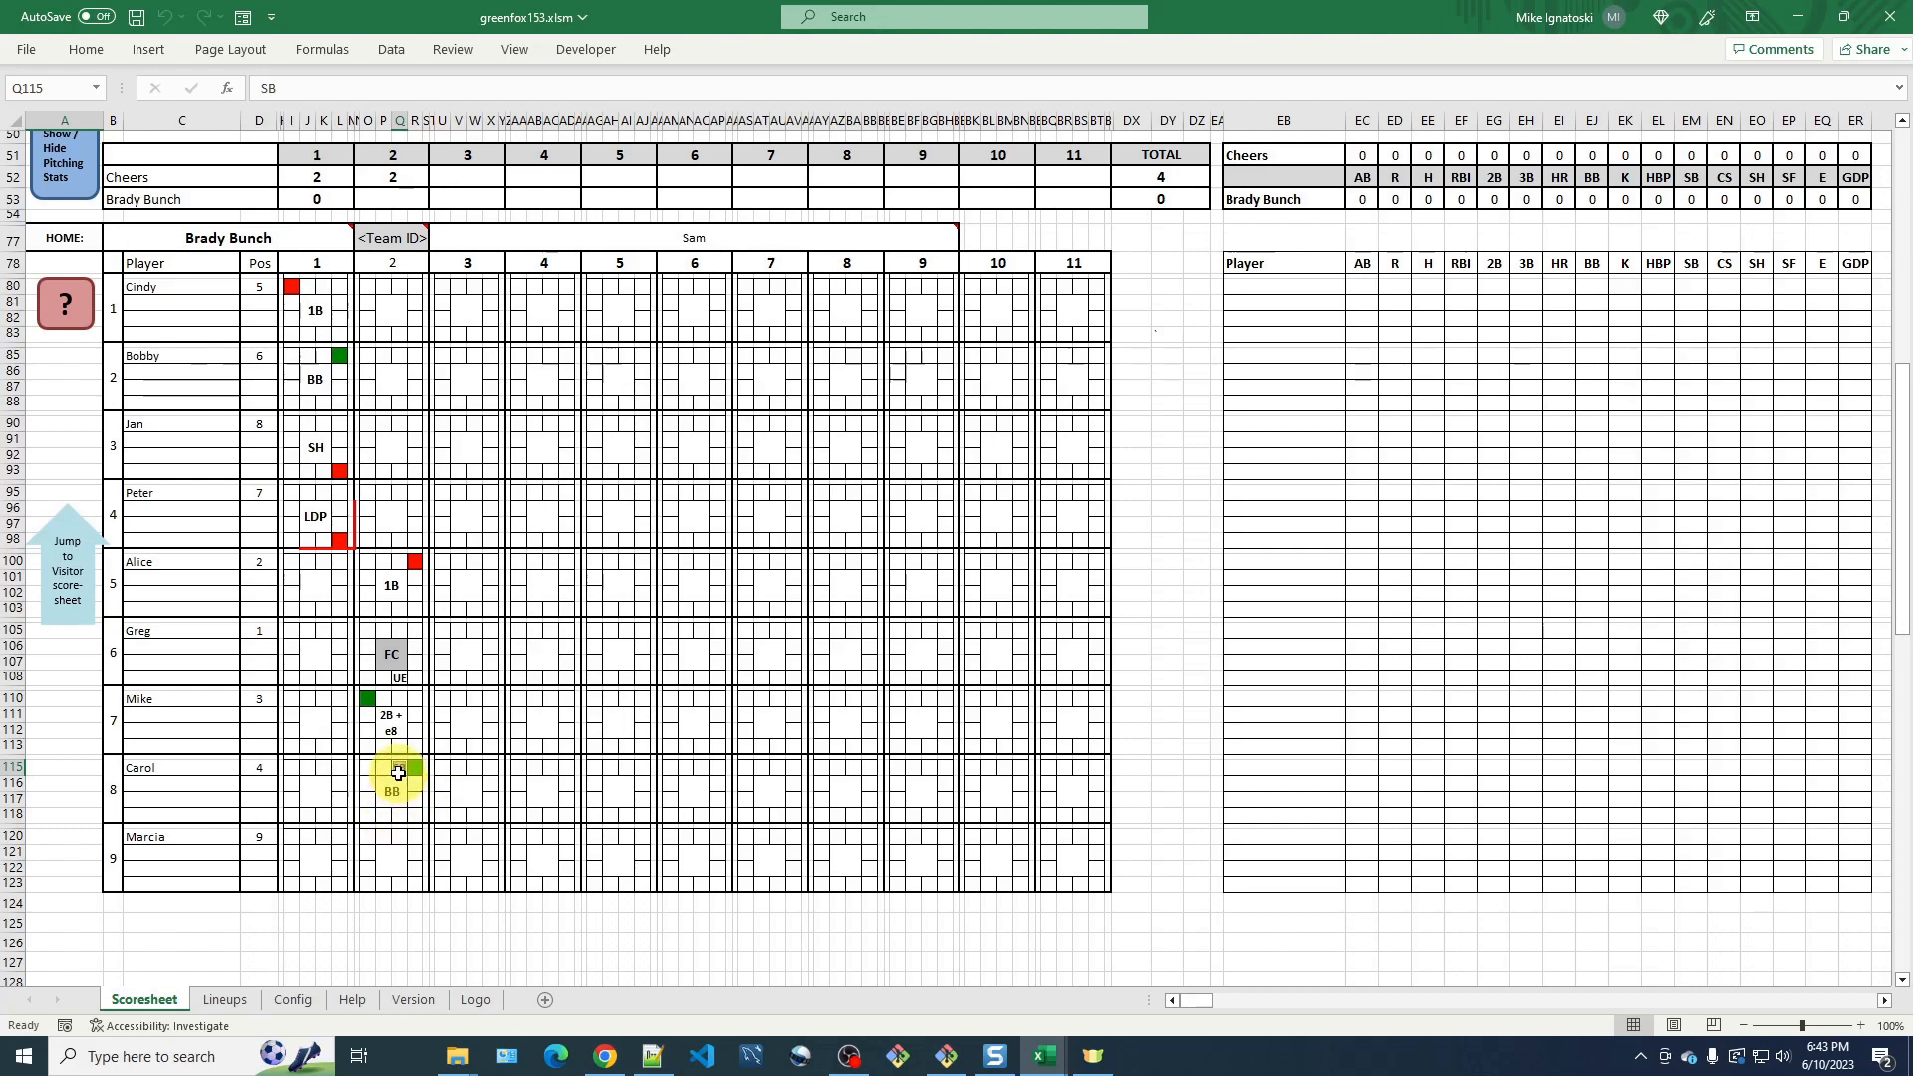
double_click(397, 772)
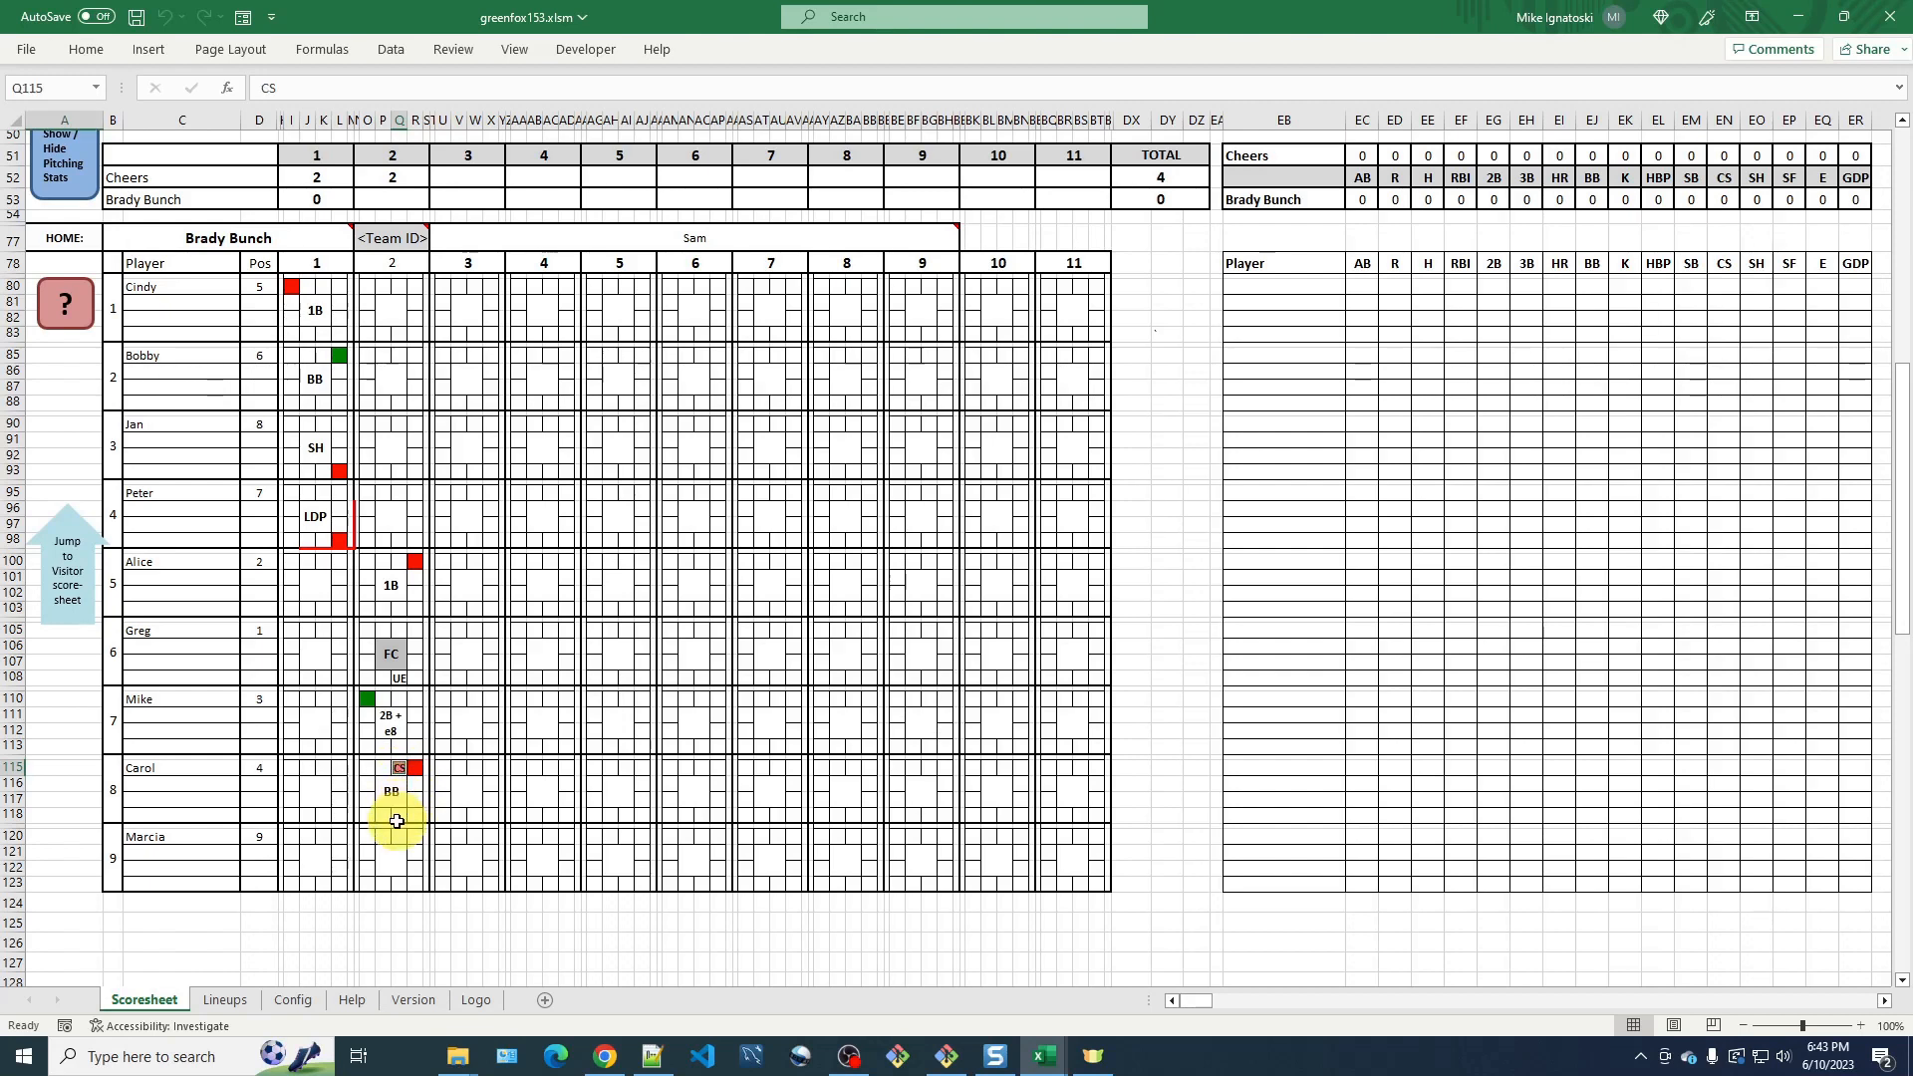
double_click(401, 779)
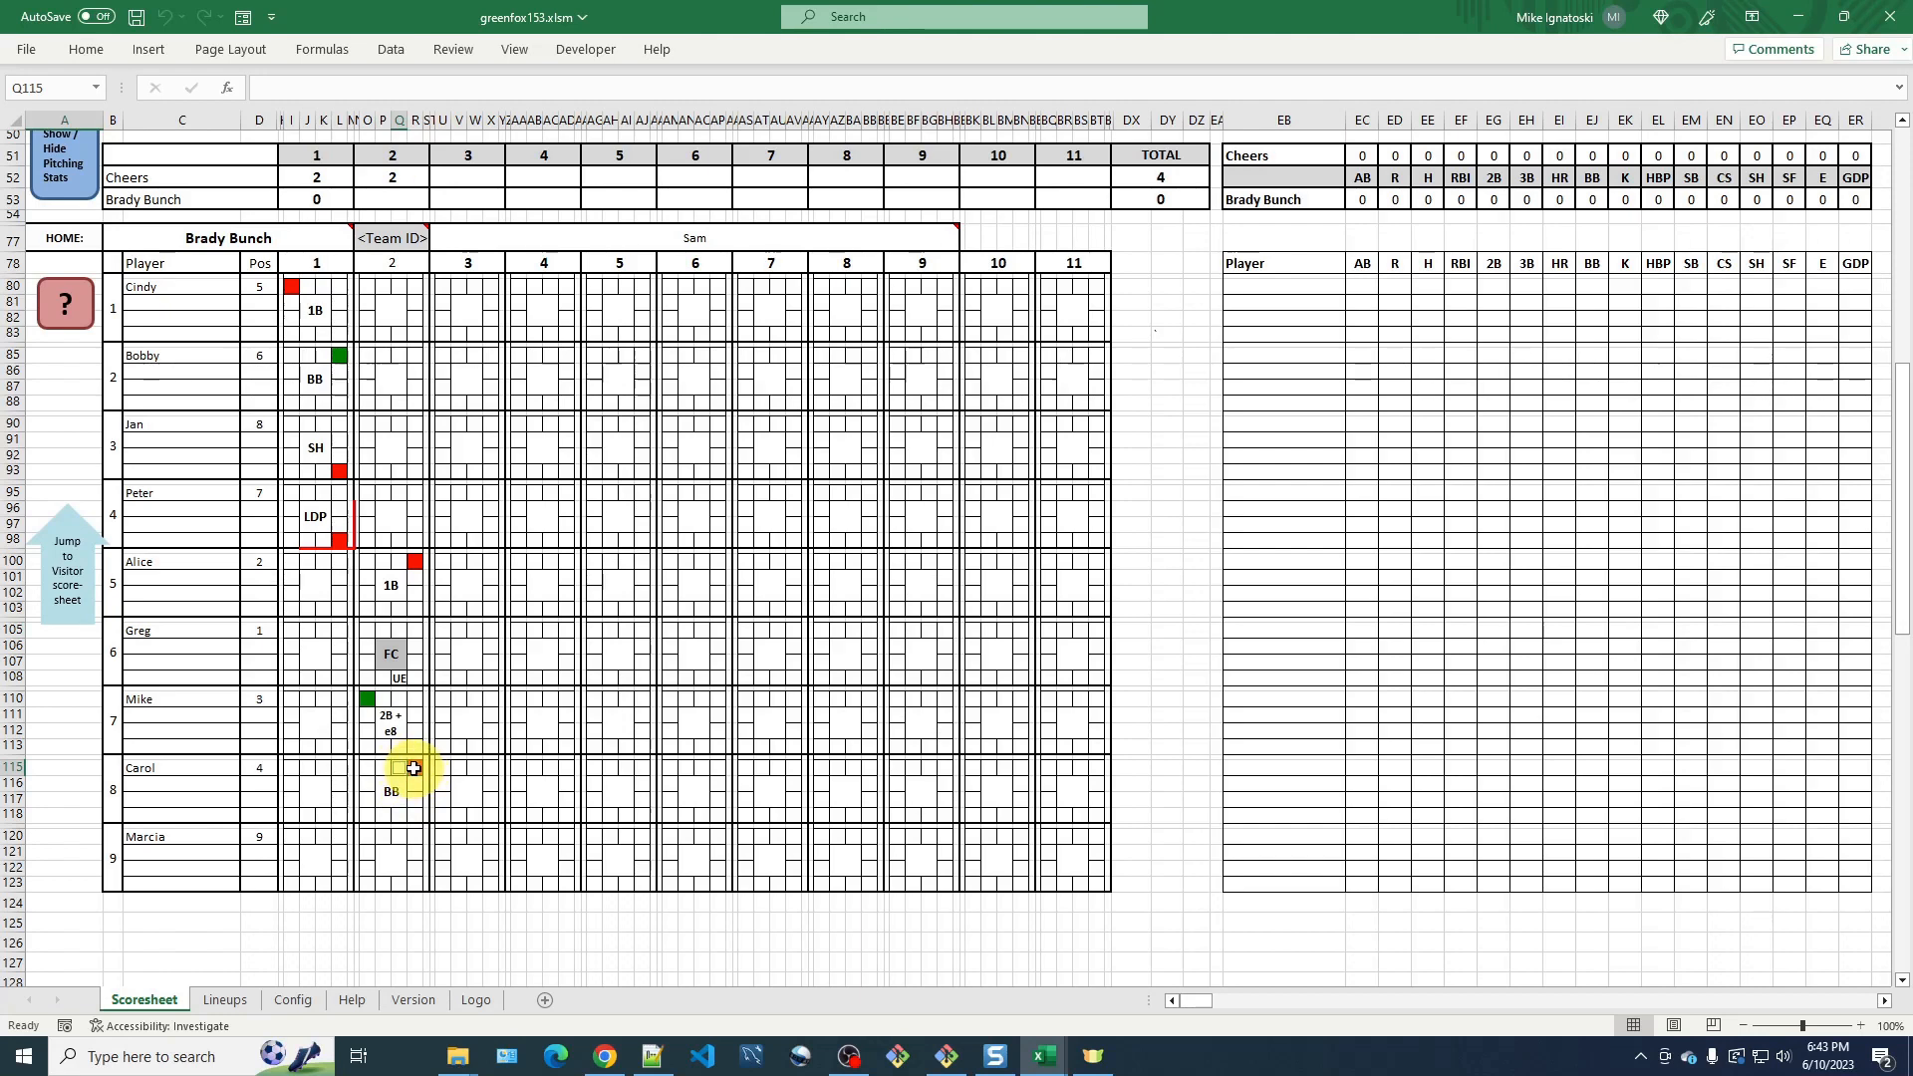
double_click(402, 770)
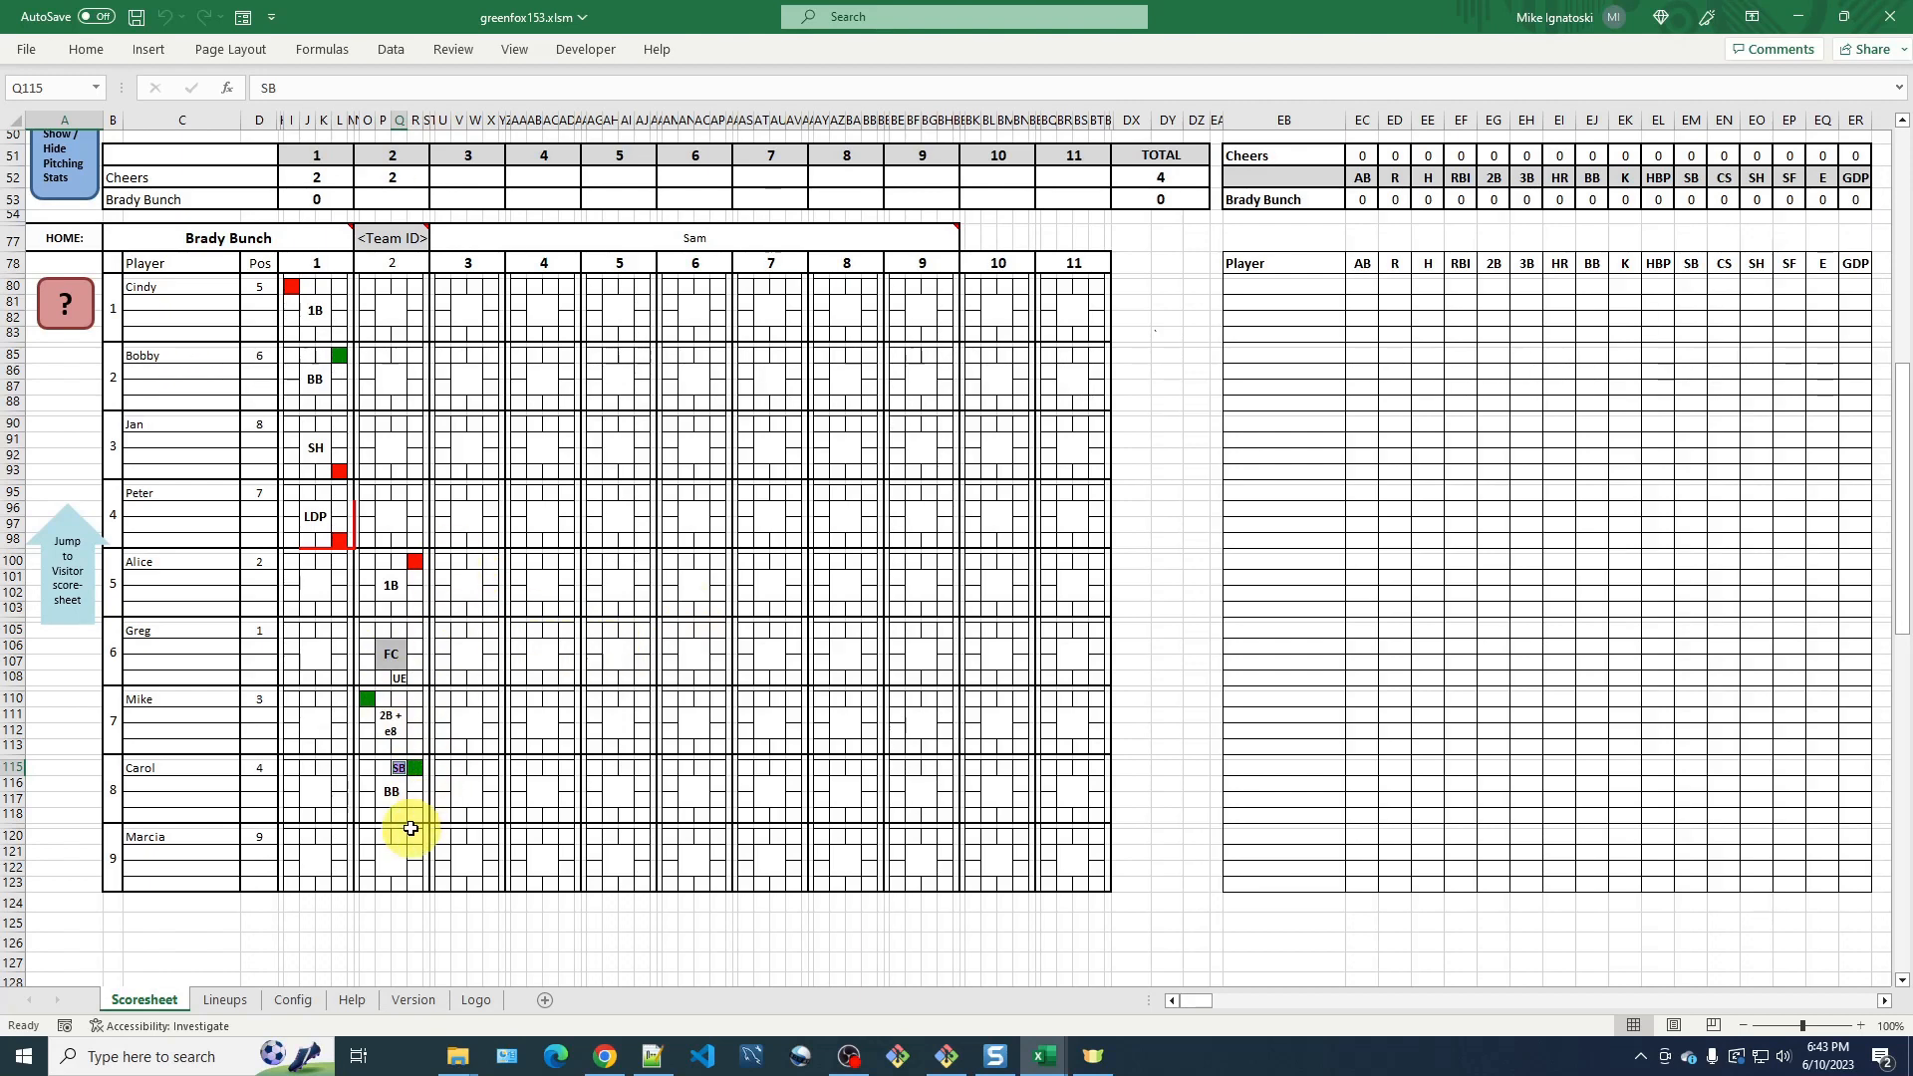
Record a flyout (FO) as Marcia's result in inning 2.
left_click(395, 863)
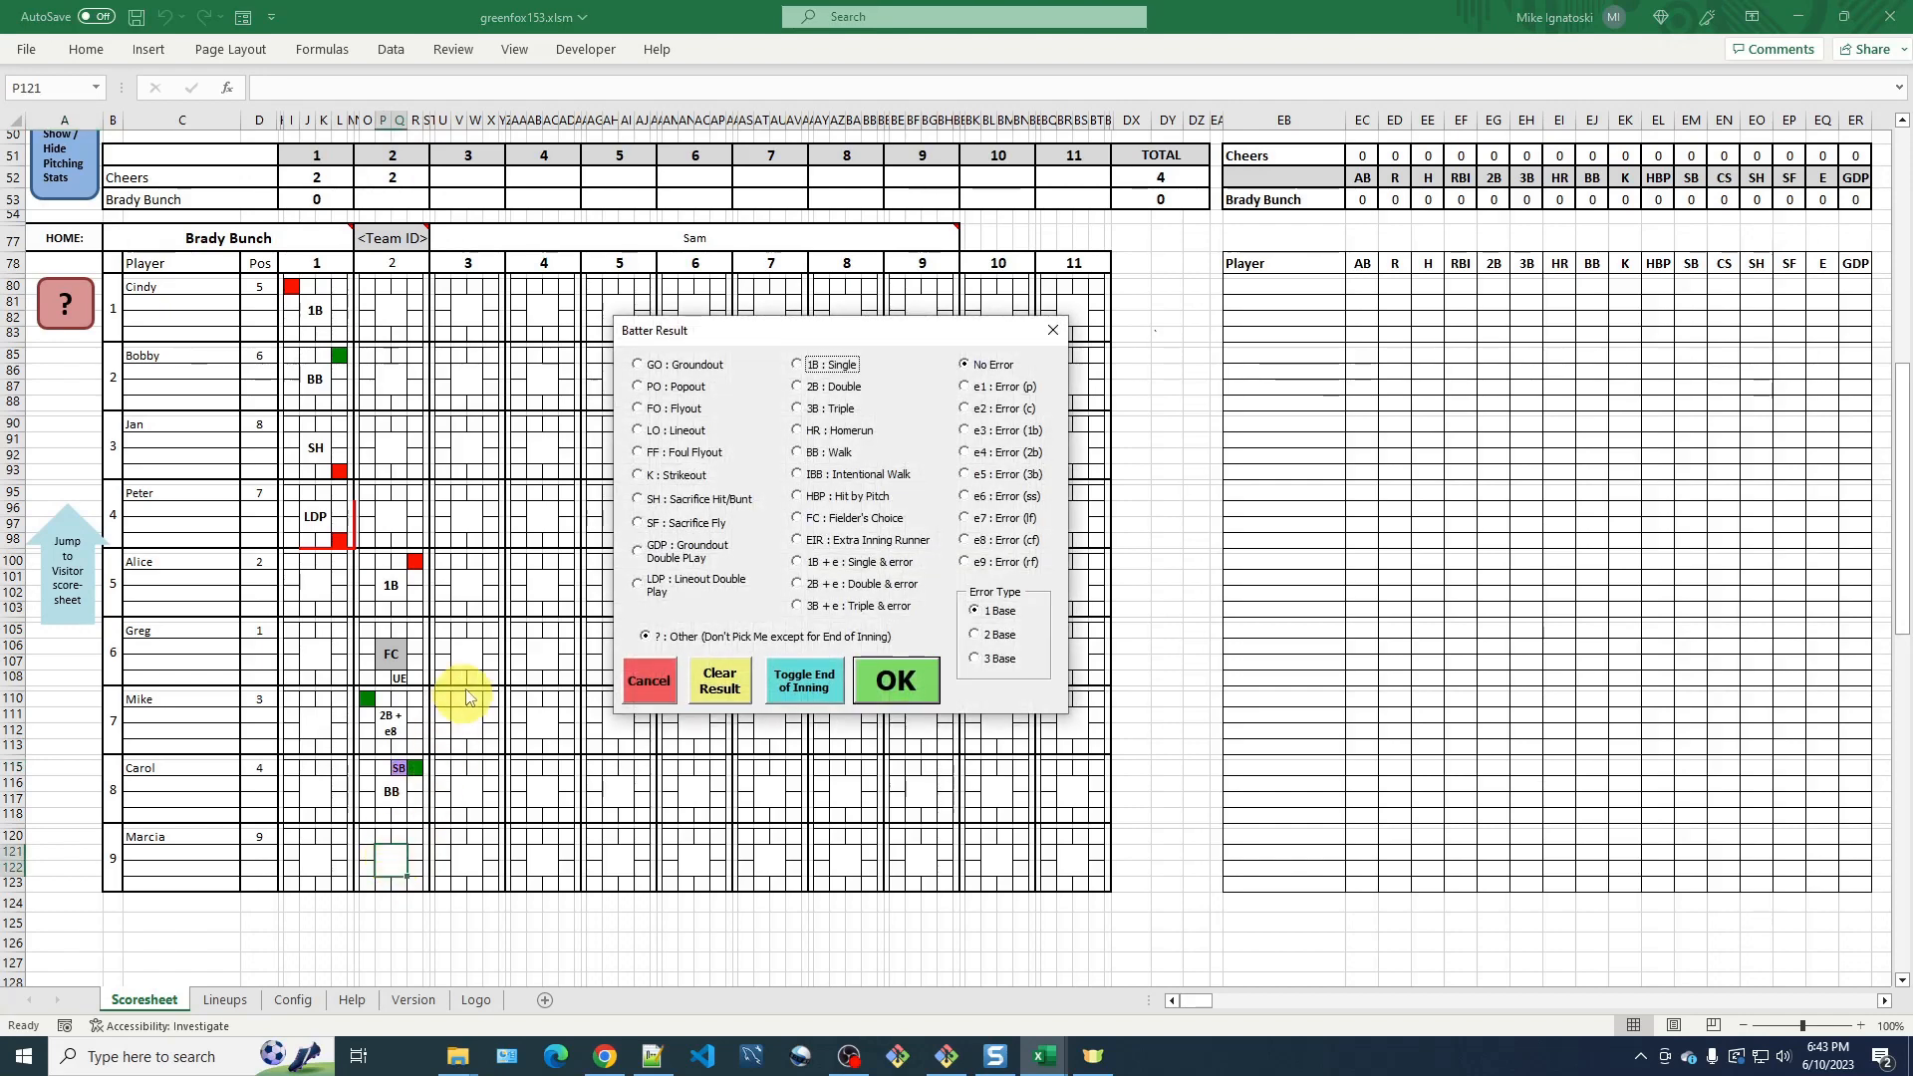
left_click(679, 410)
left_click(895, 687)
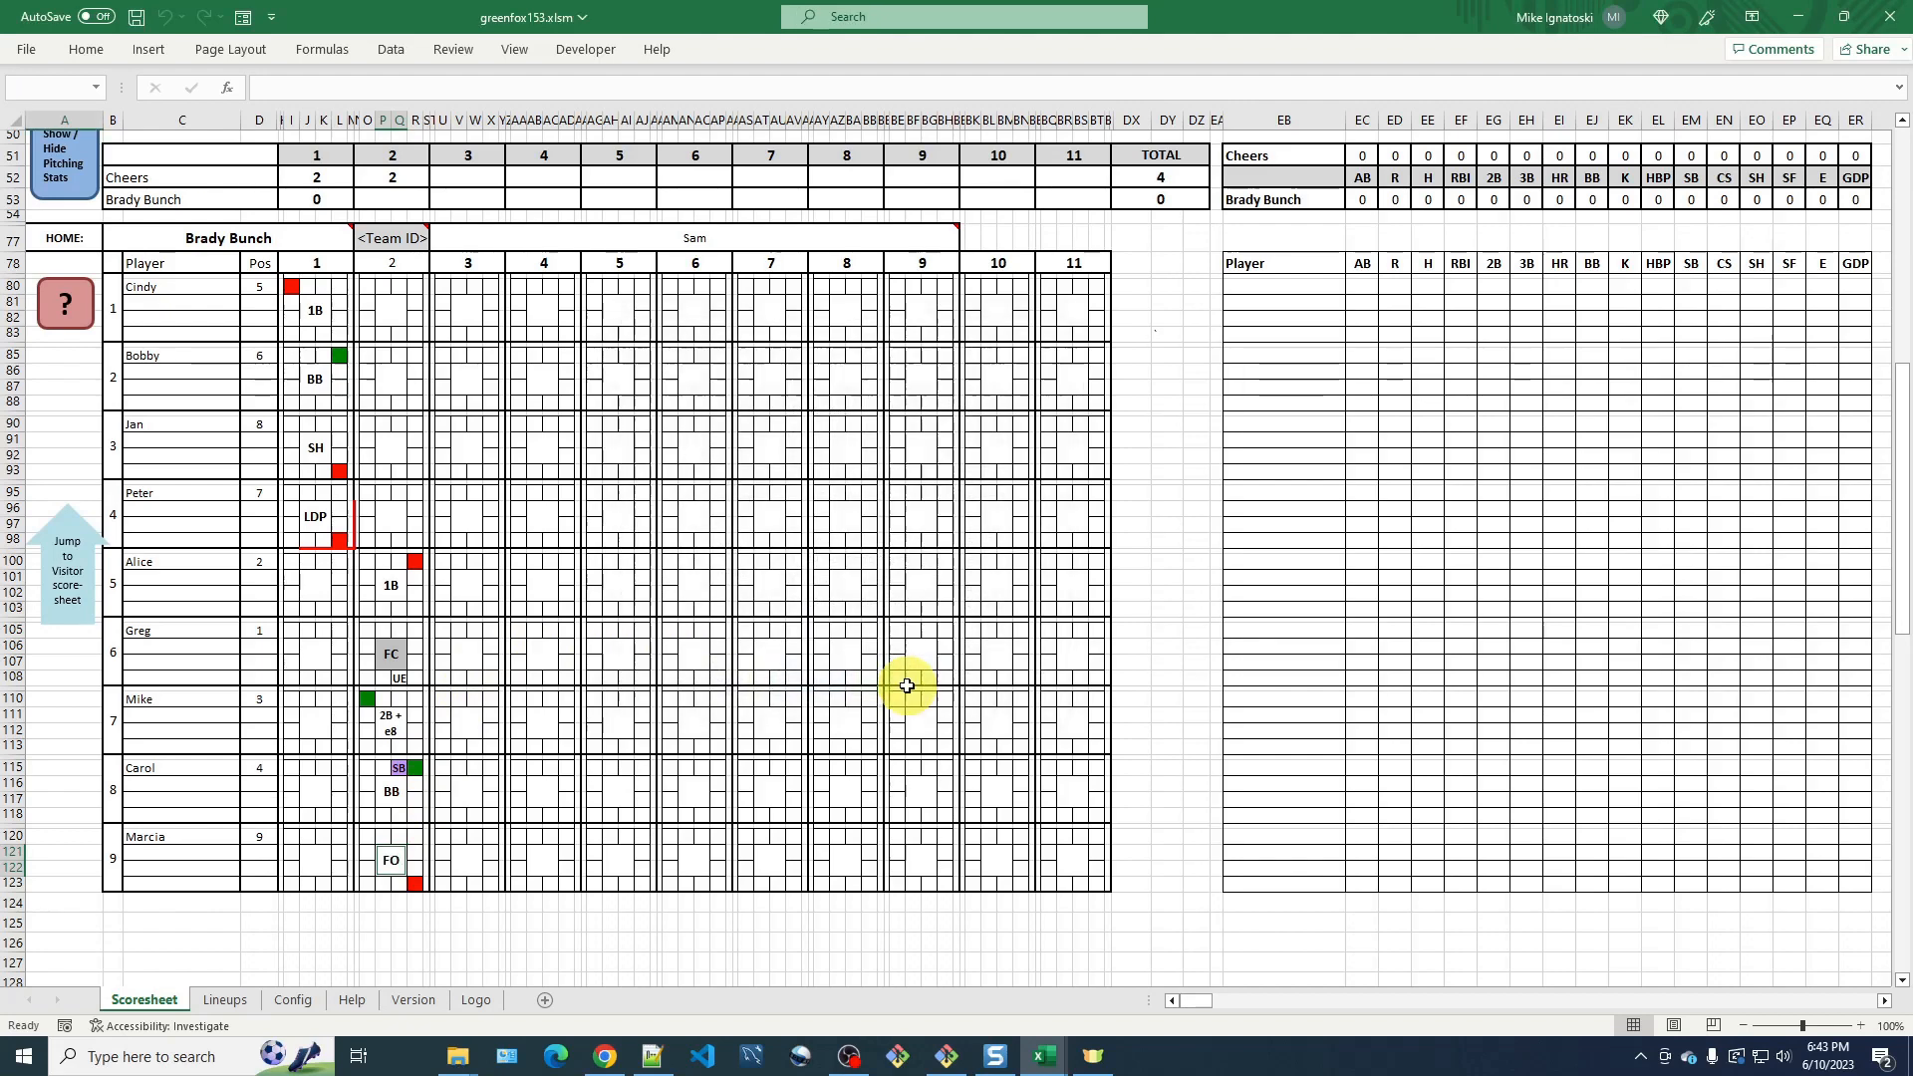
Record a popout (PO) as Cindy's result in inning 2 and mark it as the end of the inning.
left_click(394, 308)
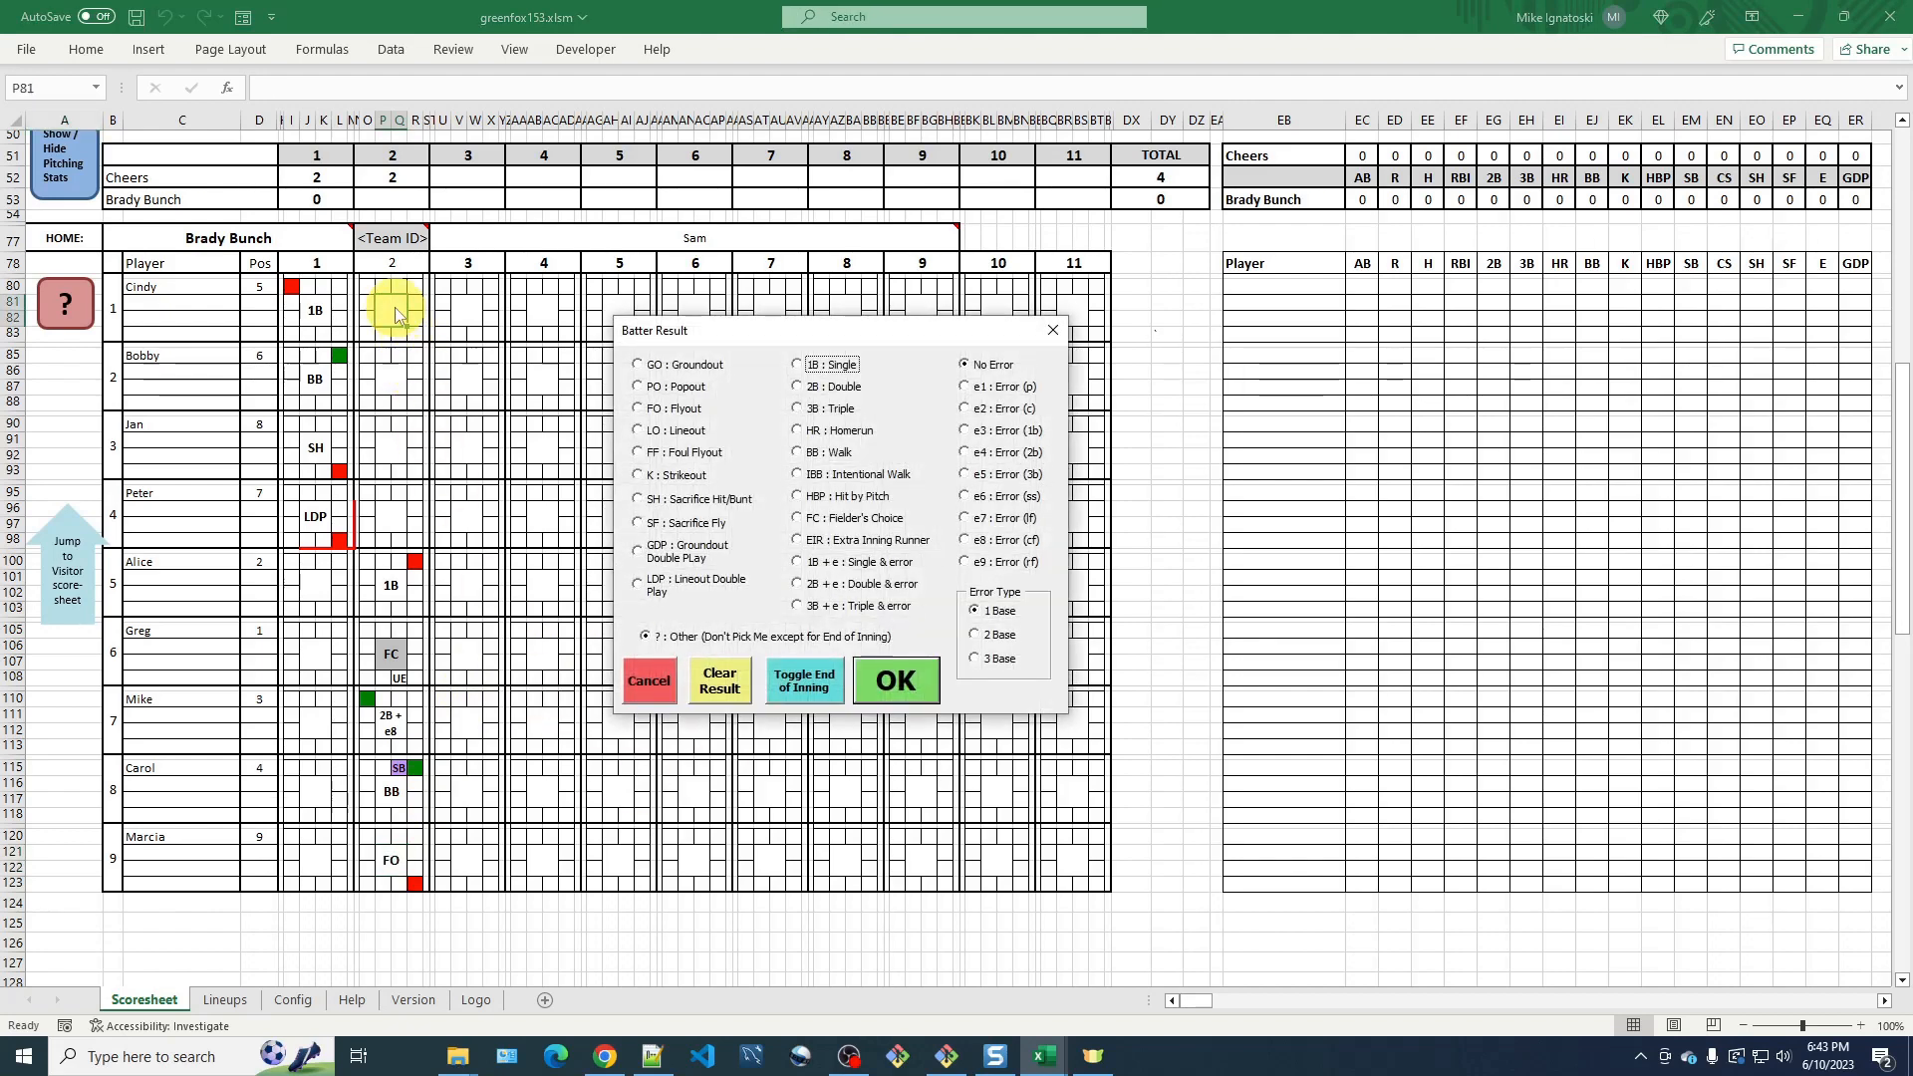
left_click(658, 389)
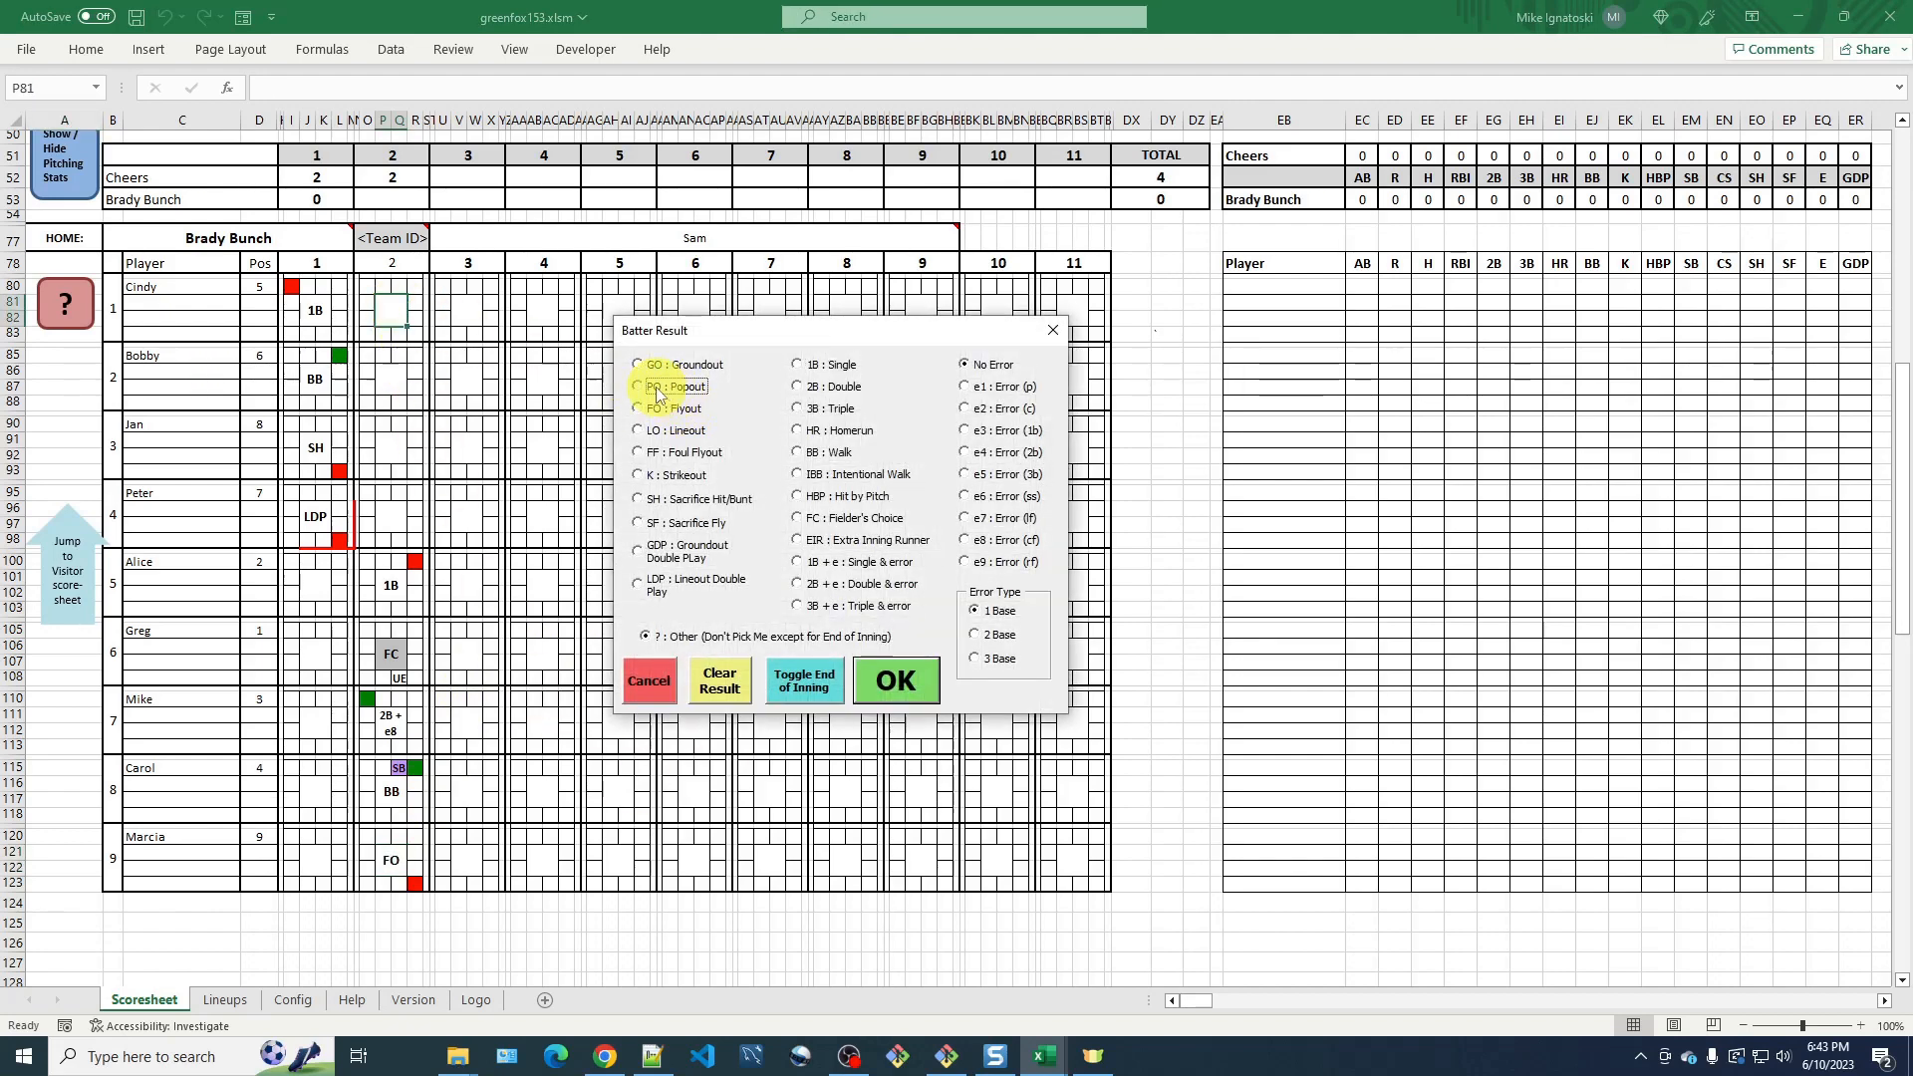
left_click(826, 695)
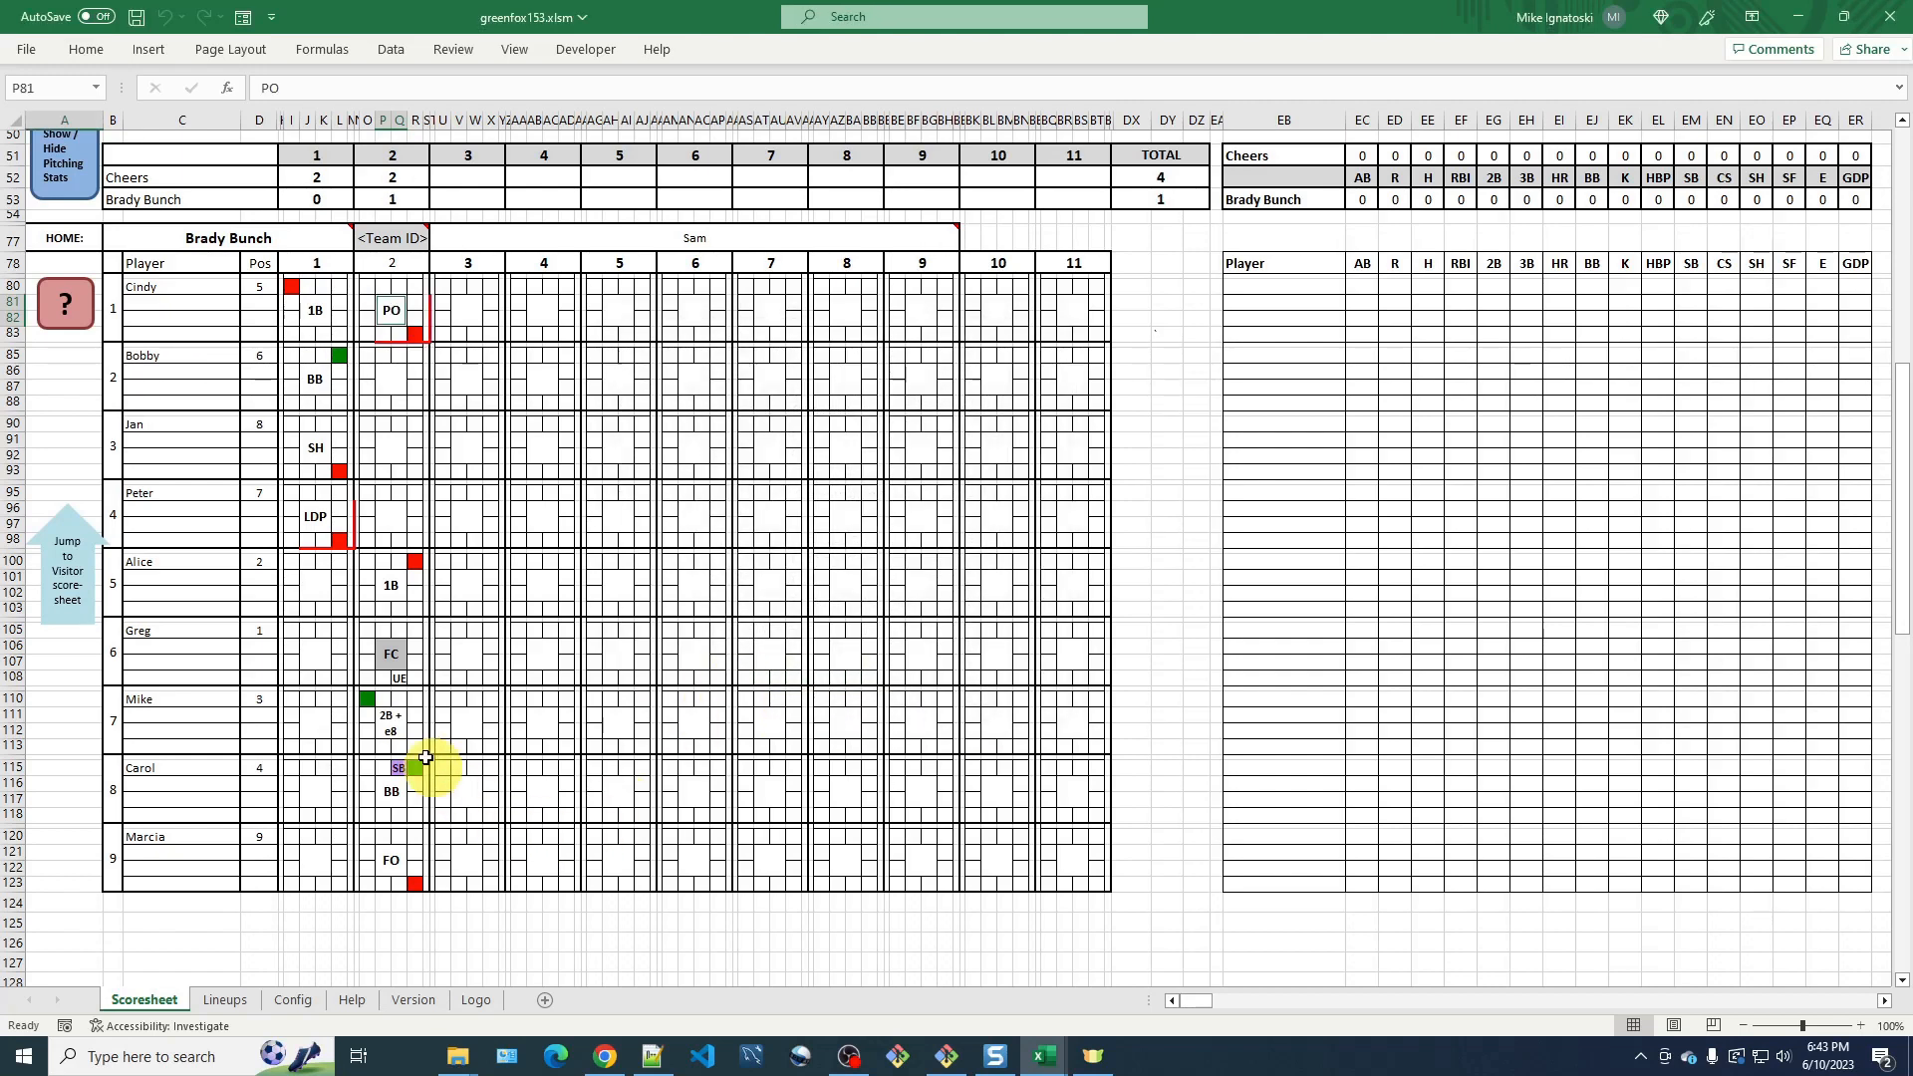